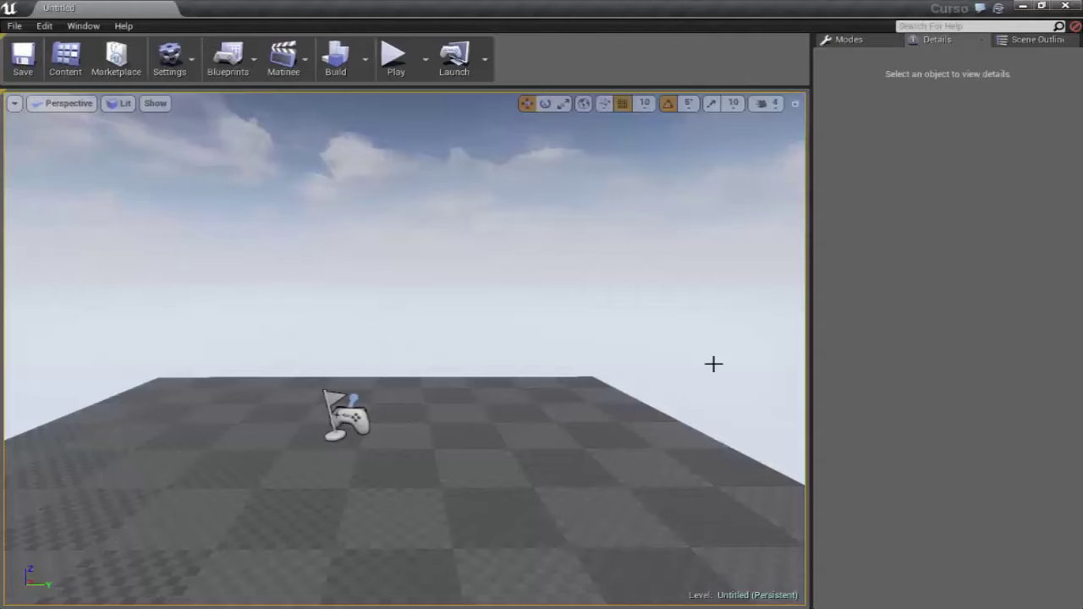
Step: Drag a Box brush from the Modes panel's BSP category onto the floor beside the player start
{"action": "right_click_drag", "start_coordinate": [479, 273], "coordinate": [460, 280]}
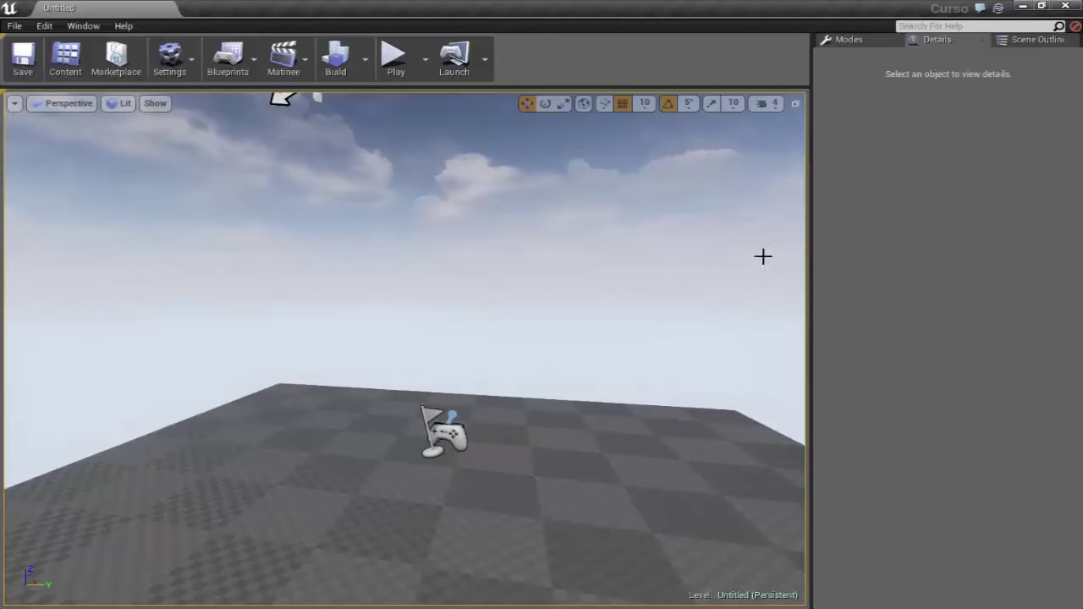
{"action": "left_click", "coordinate": [860, 39]}
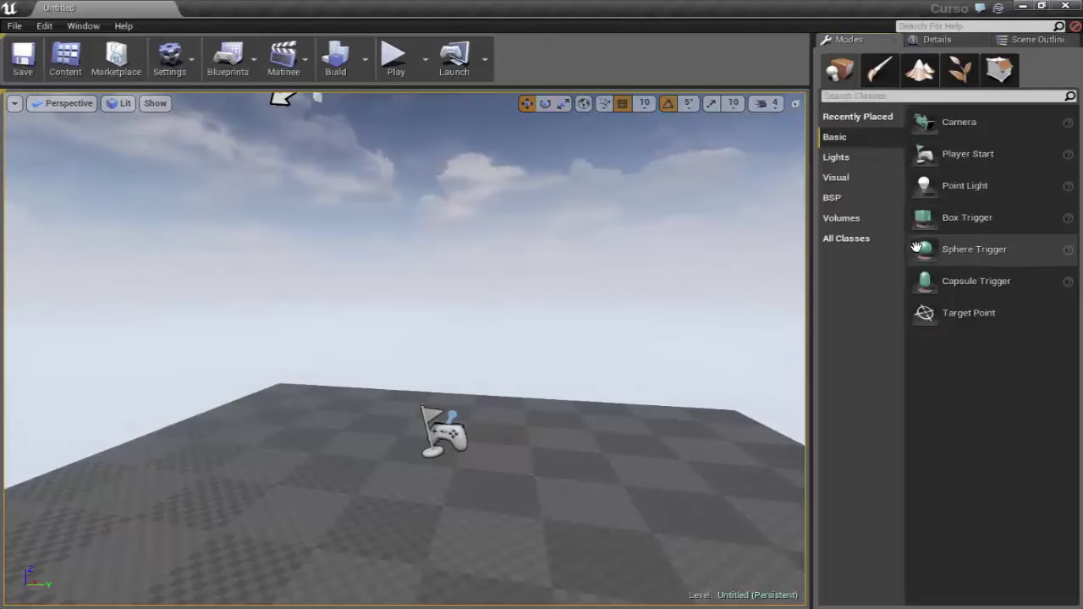
{"action": "left_click", "coordinate": [859, 197]}
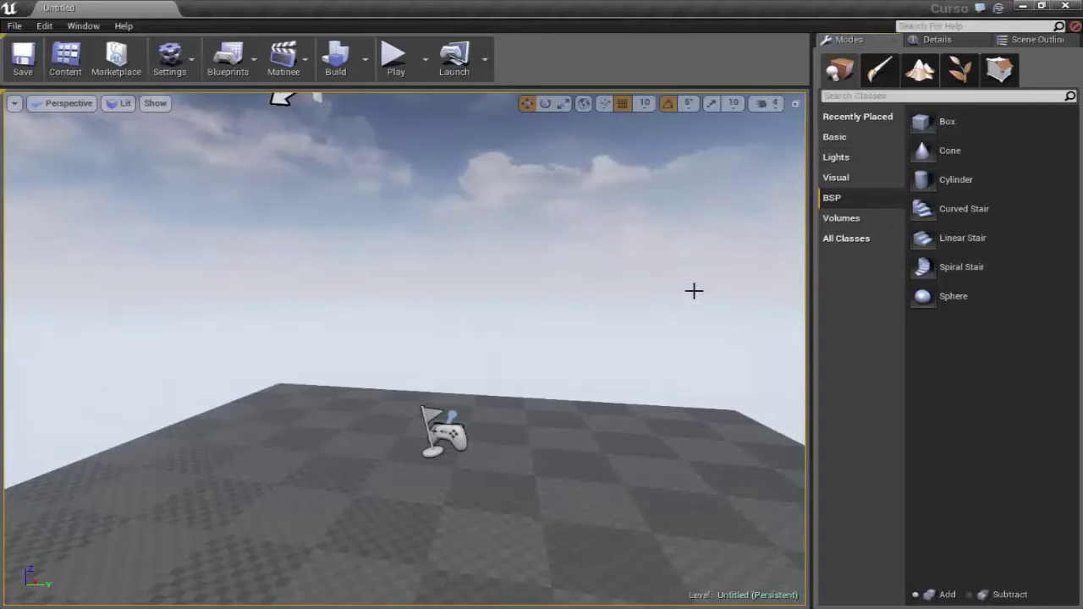
{"action": "mouse_move", "coordinate": [930, 123]}
{"action": "left_mouse_down"}
{"action": "mouse_move", "coordinate": [370, 337]}
{"action": "mouse_move", "coordinate": [474, 504]}
{"action": "mouse_move", "coordinate": [562, 456]}
{"action": "left_mouse_up"}
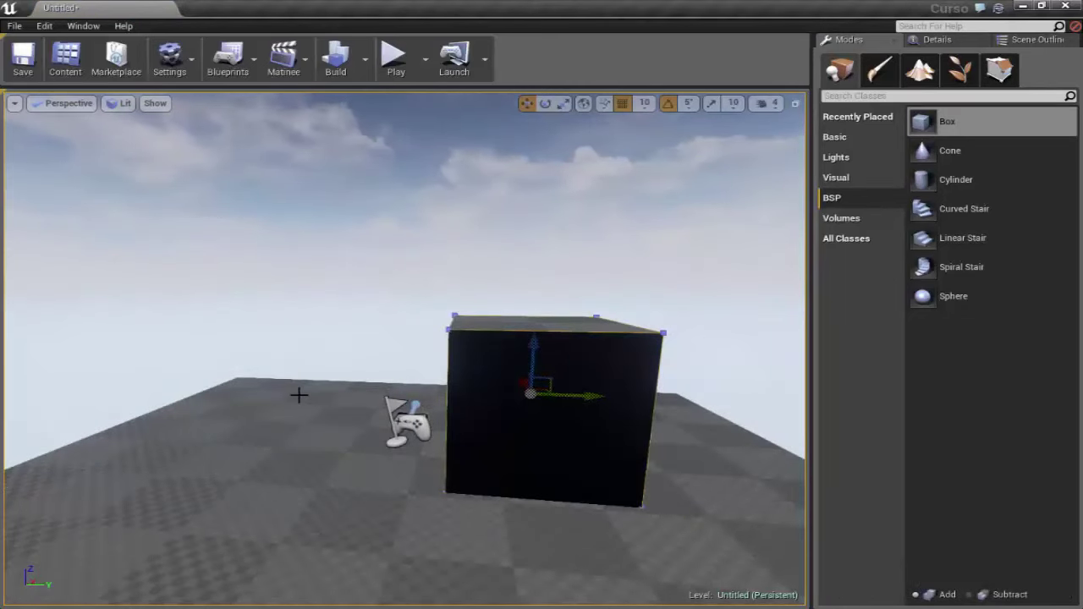
{"action": "left_click_drag", "start_coordinate": [299, 394], "coordinate": [341, 346]}
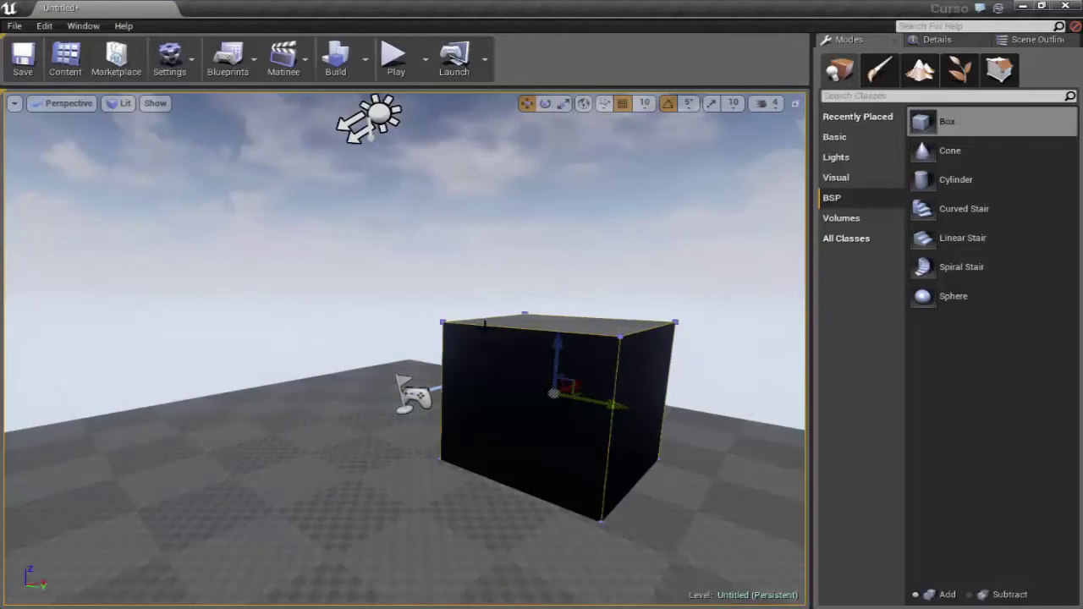
{"action": "left_click_drag", "start_coordinate": [479, 249], "coordinate": [457, 246]}
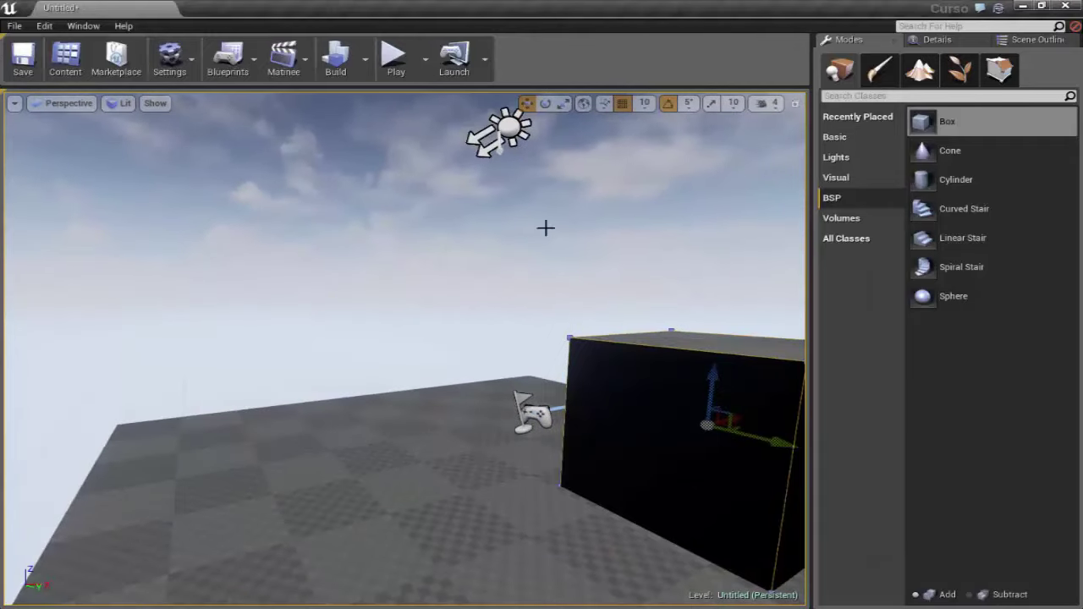
{"action": "mouse_move", "coordinate": [135, 330]}
{"action": "left_mouse_down"}
{"action": "mouse_move", "coordinate": [140, 293]}
{"action": "mouse_move", "coordinate": [169, 293]}
{"action": "left_mouse_up"}
{"action": "left_click_drag", "start_coordinate": [332, 253], "coordinate": [332, 254]}
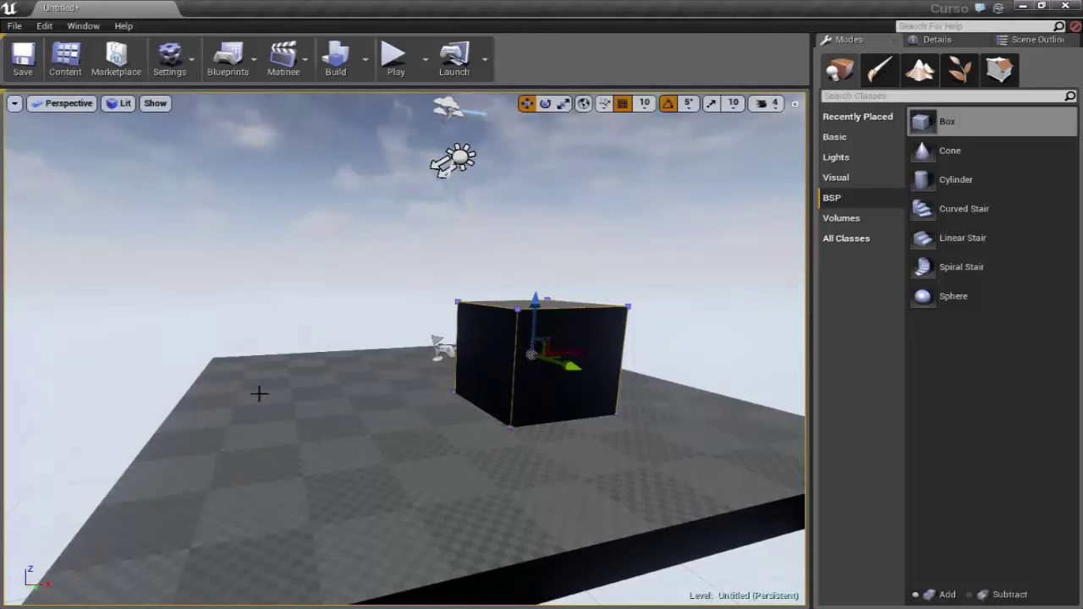
{"action": "left_click_drag", "start_coordinate": [316, 353], "coordinate": [334, 380]}
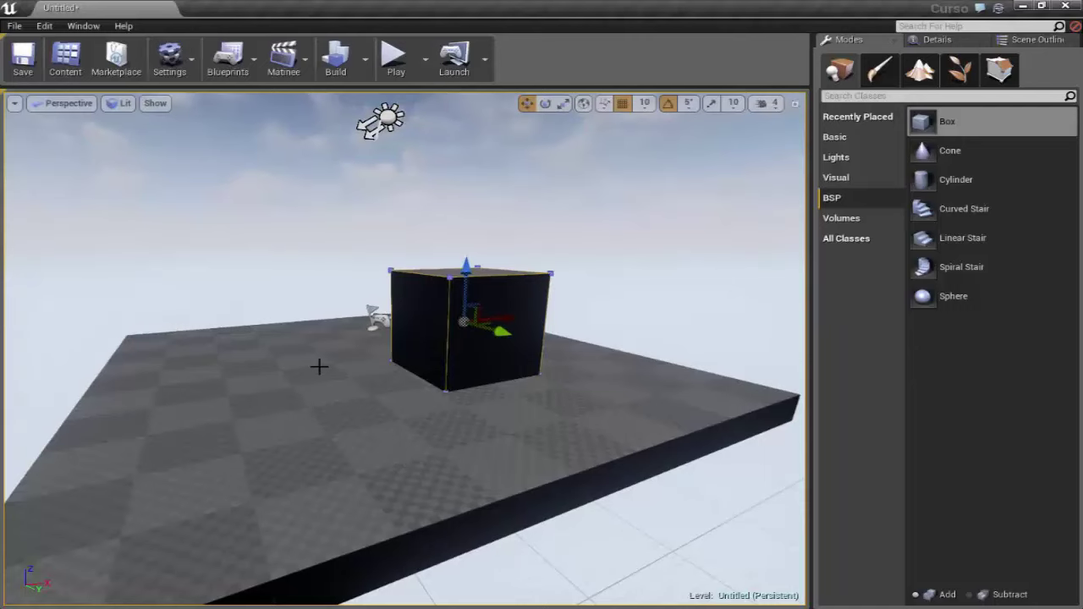
{"action": "left_click_drag", "start_coordinate": [372, 387], "coordinate": [372, 415]}
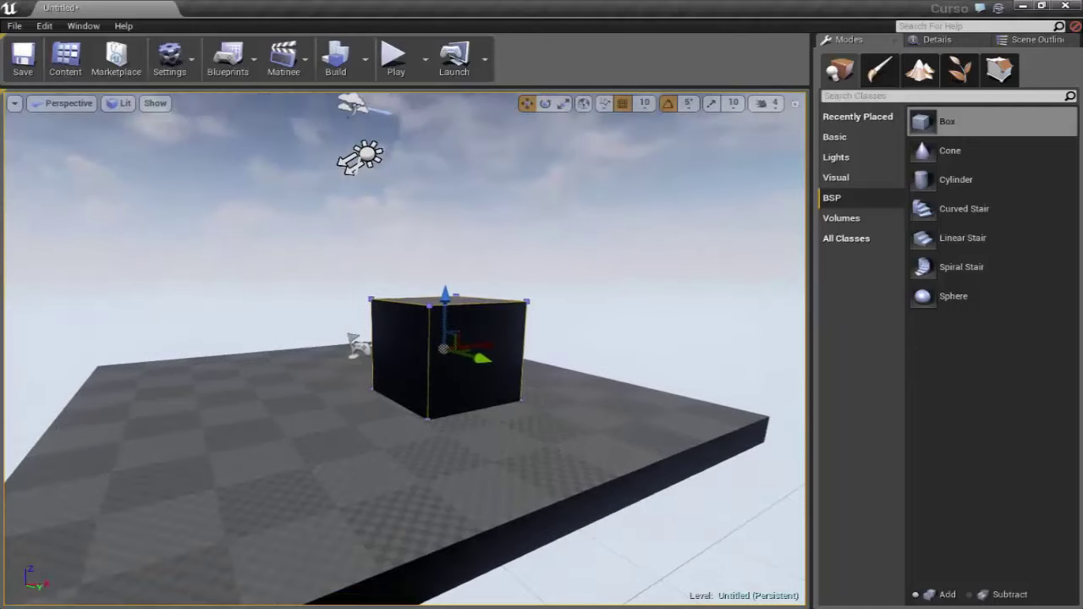
{"action": "left_click_drag", "start_coordinate": [252, 275], "coordinate": [252, 254]}
{"action": "left_click_drag", "start_coordinate": [211, 346], "coordinate": [213, 335]}
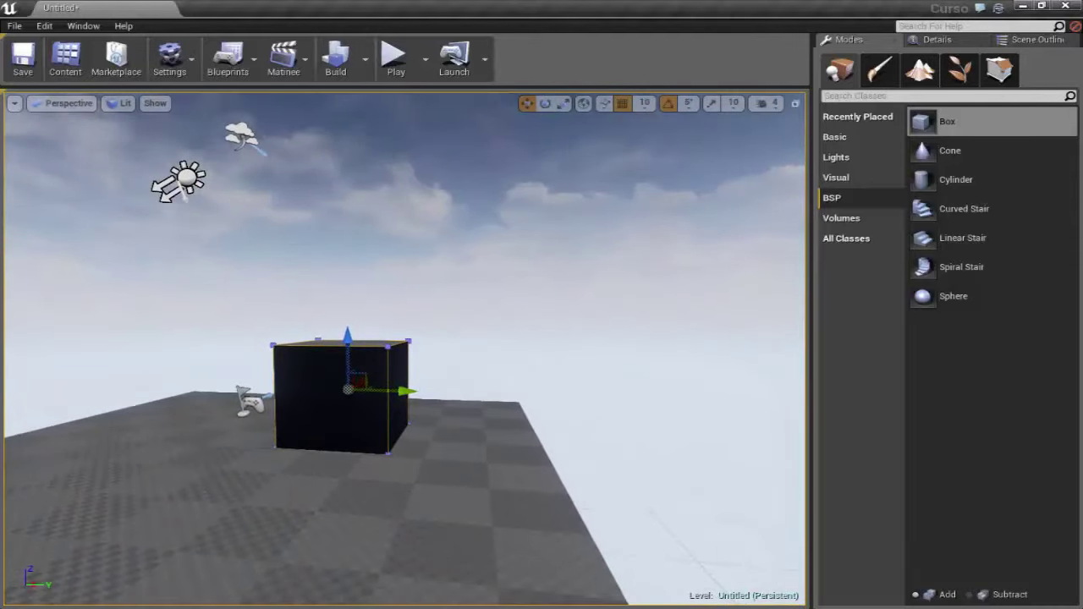
{"action": "left_click_drag", "start_coordinate": [507, 314], "coordinate": [410, 337]}
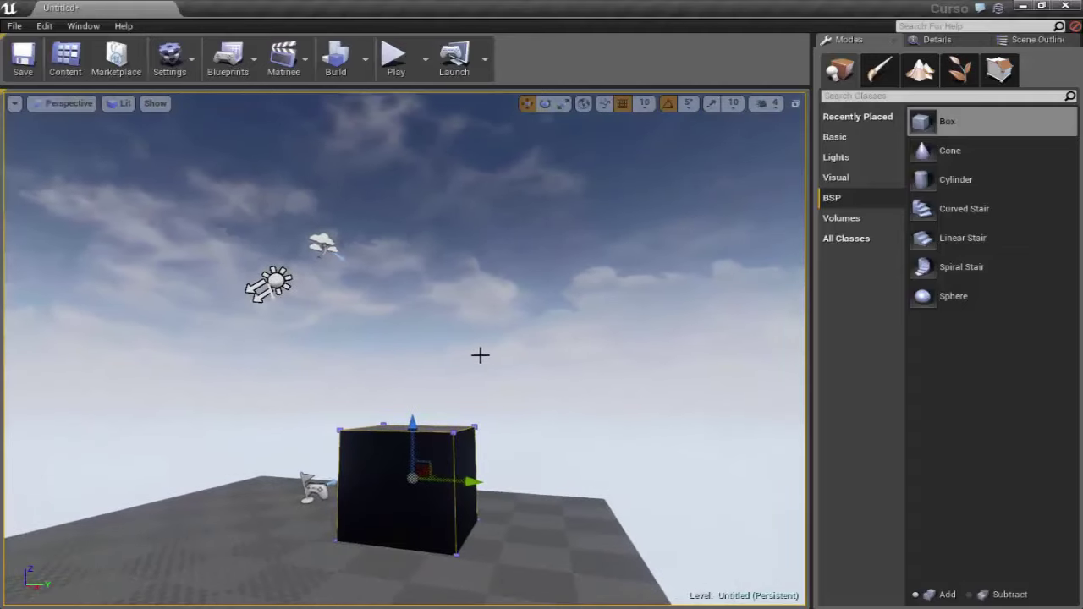
{"action": "left_click_drag", "start_coordinate": [478, 355], "coordinate": [527, 350]}
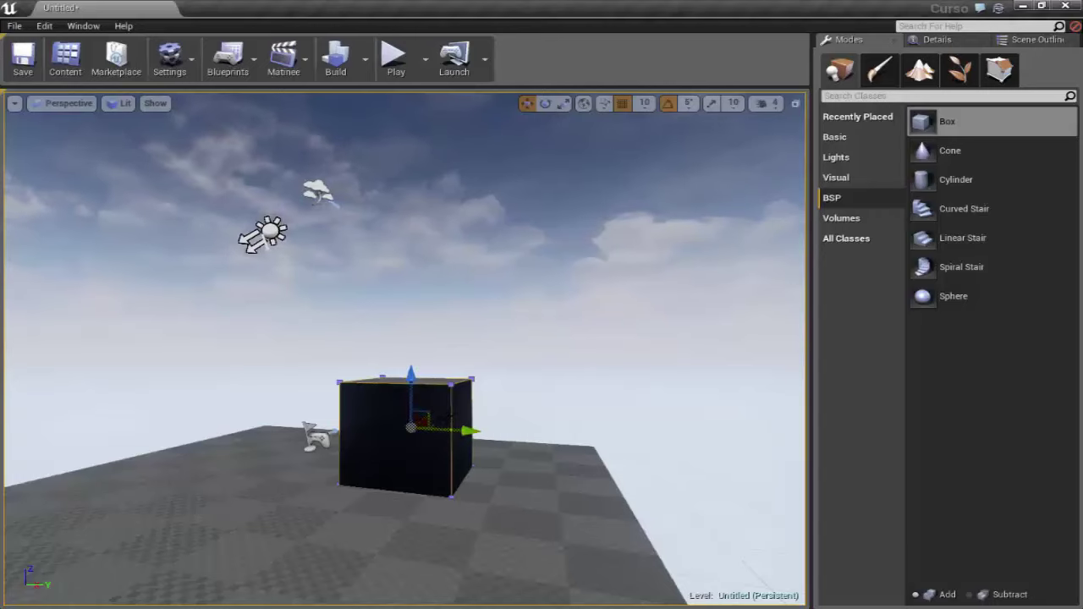
{"action": "scroll", "coordinate": [547, 365], "scroll_direction": "down", "scroll_amount": 3}
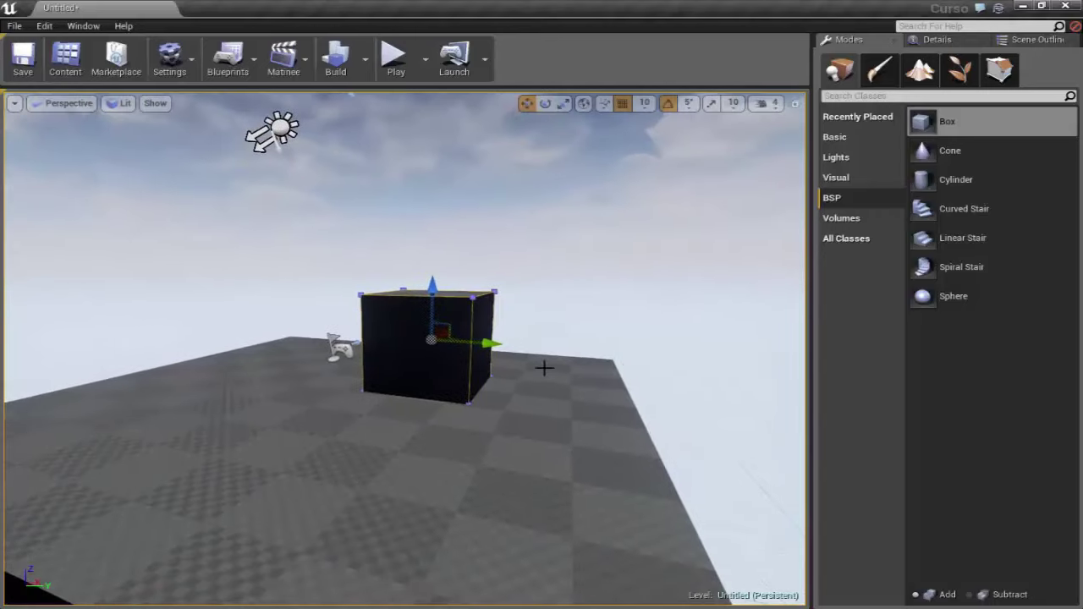
{"action": "scroll", "coordinate": [537, 407], "scroll_direction": "down", "scroll_amount": 2}
{"action": "scroll", "coordinate": [537, 407], "scroll_direction": "down", "scroll_amount": 3}
{"action": "right_click_drag", "start_coordinate": [548, 264], "coordinate": [548, 264]}
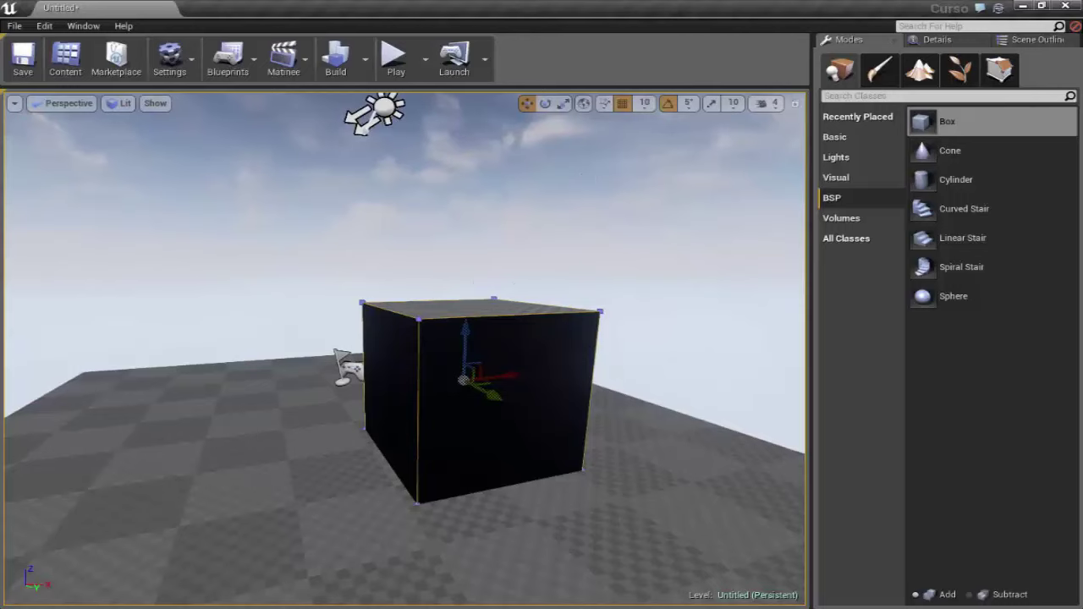
{"action": "right_click_drag", "start_coordinate": [344, 319], "coordinate": [266, 285]}
{"action": "right_click_drag", "start_coordinate": [324, 233], "coordinate": [324, 233]}
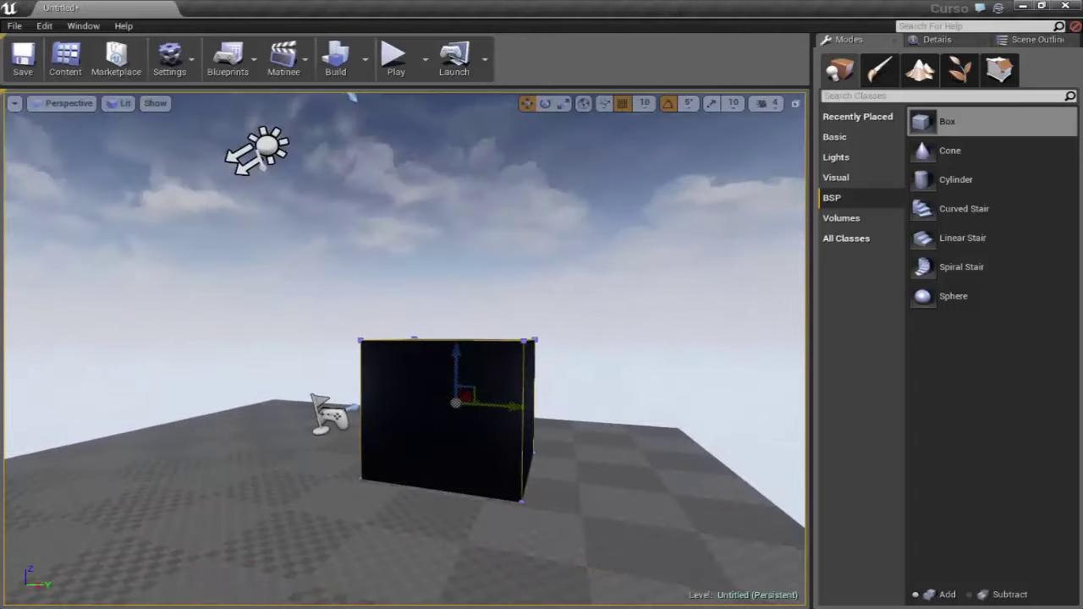
{"action": "right_click_drag", "start_coordinate": [577, 322], "coordinate": [578, 321]}
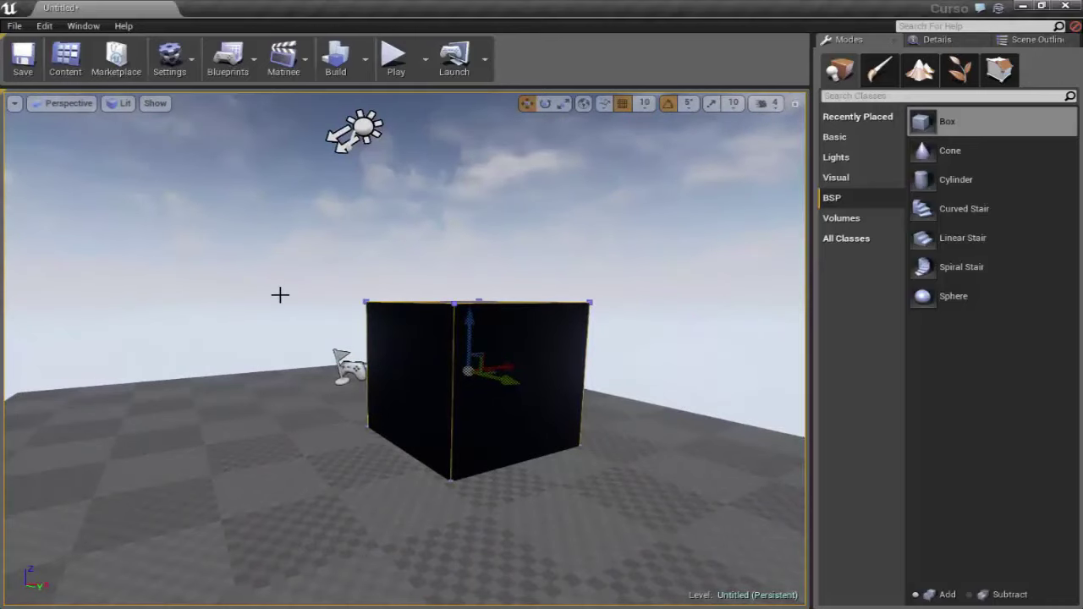
{"action": "right_click_drag", "start_coordinate": [280, 295], "coordinate": [280, 295]}
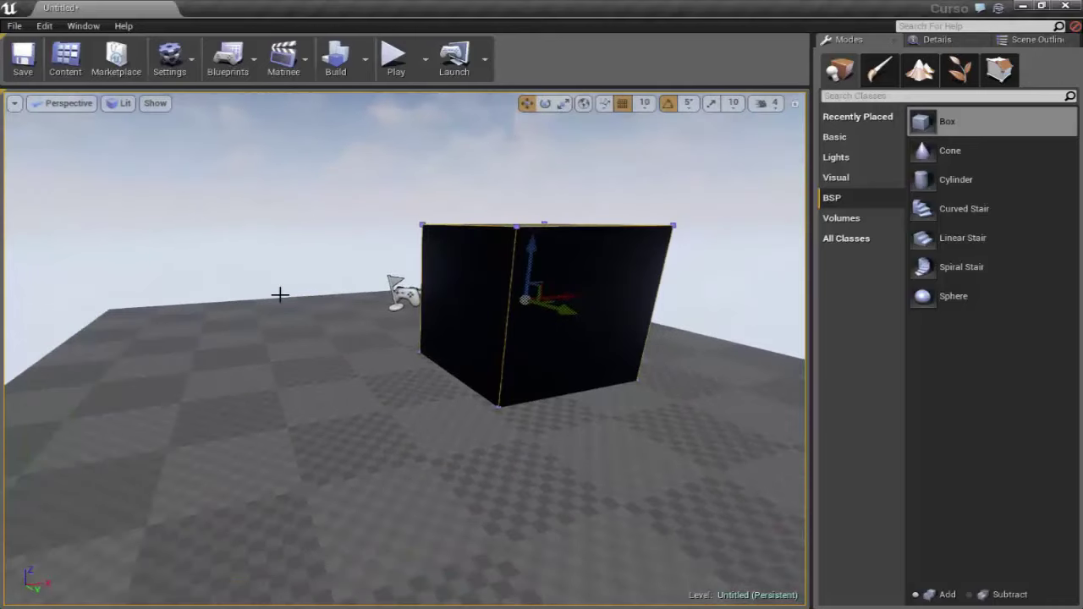
{"action": "right_click_drag", "start_coordinate": [244, 251], "coordinate": [349, 99]}
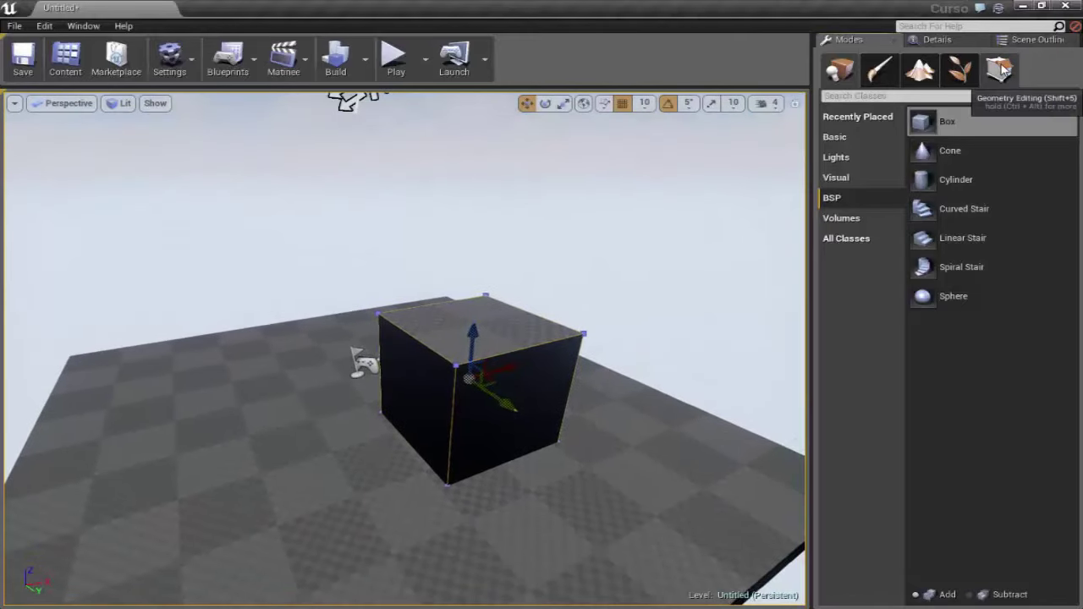
Step: Enter Geometry Editing mode and pull a side face out to lengthen the box
{"action": "left_click", "coordinate": [999, 70]}
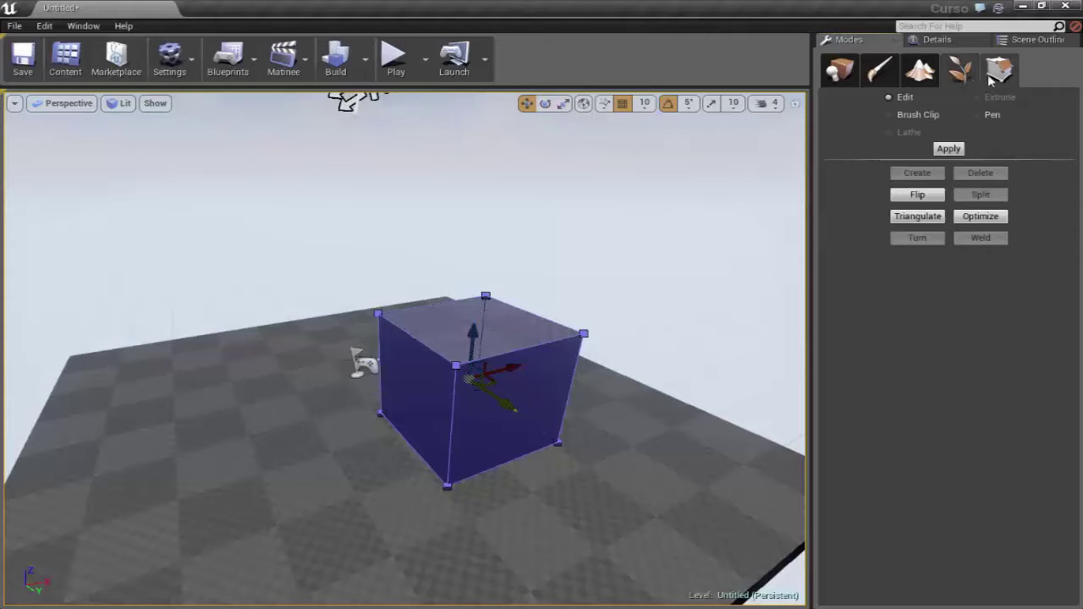
{"action": "left_click", "coordinate": [511, 413]}
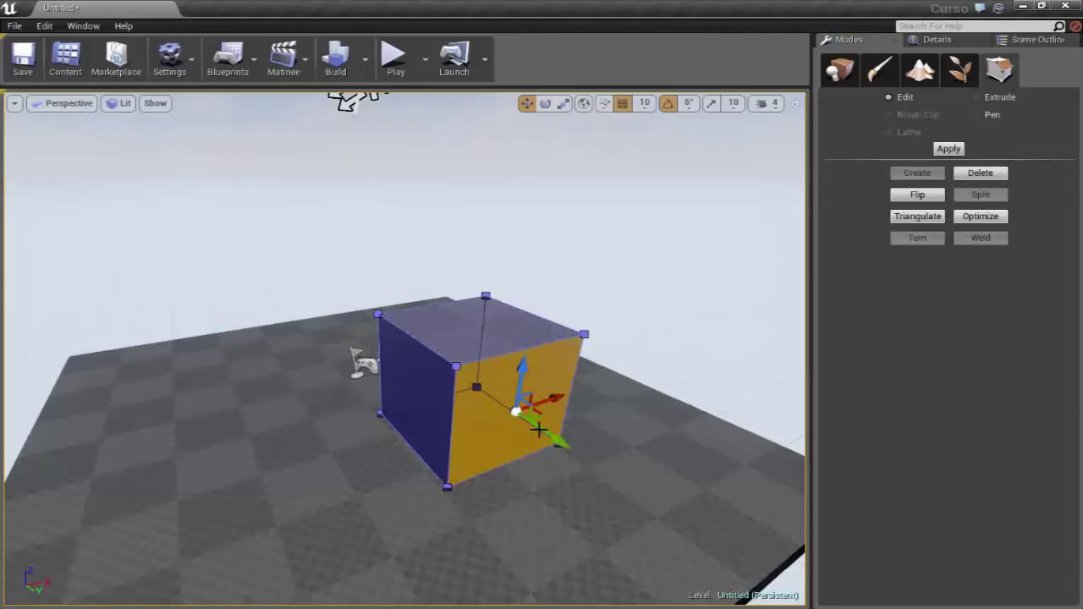
{"action": "right_click_drag", "start_coordinate": [533, 428], "coordinate": [610, 428]}
{"action": "left_click_drag", "start_coordinate": [415, 382], "coordinate": [479, 508]}
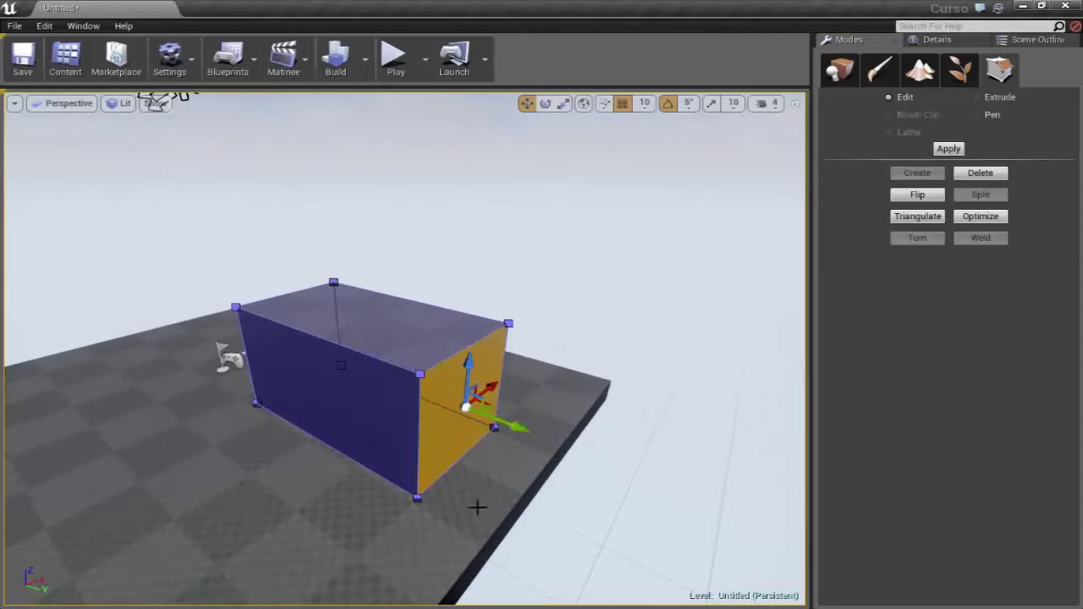
{"action": "mouse_move", "coordinate": [479, 507]}
{"action": "right_mouse_down"}
{"action": "mouse_move", "coordinate": [406, 491]}
{"action": "mouse_move", "coordinate": [361, 425]}
{"action": "right_mouse_up"}
{"action": "key", "text": "ctrl+z"}
{"action": "left_click", "coordinate": [345, 341]}
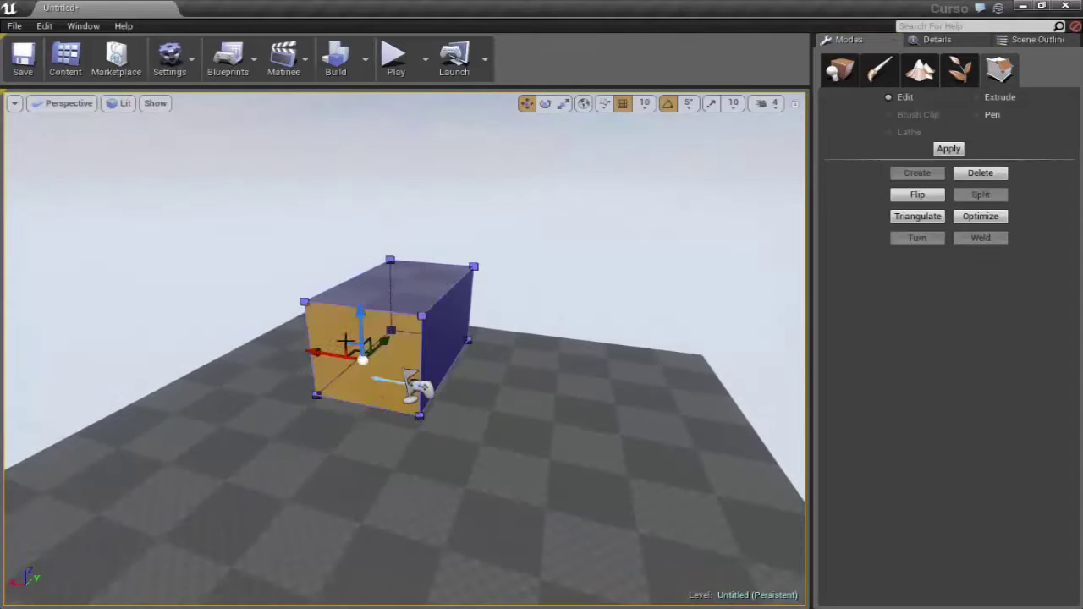
{"action": "right_click_drag", "start_coordinate": [345, 341], "coordinate": [635, 370]}
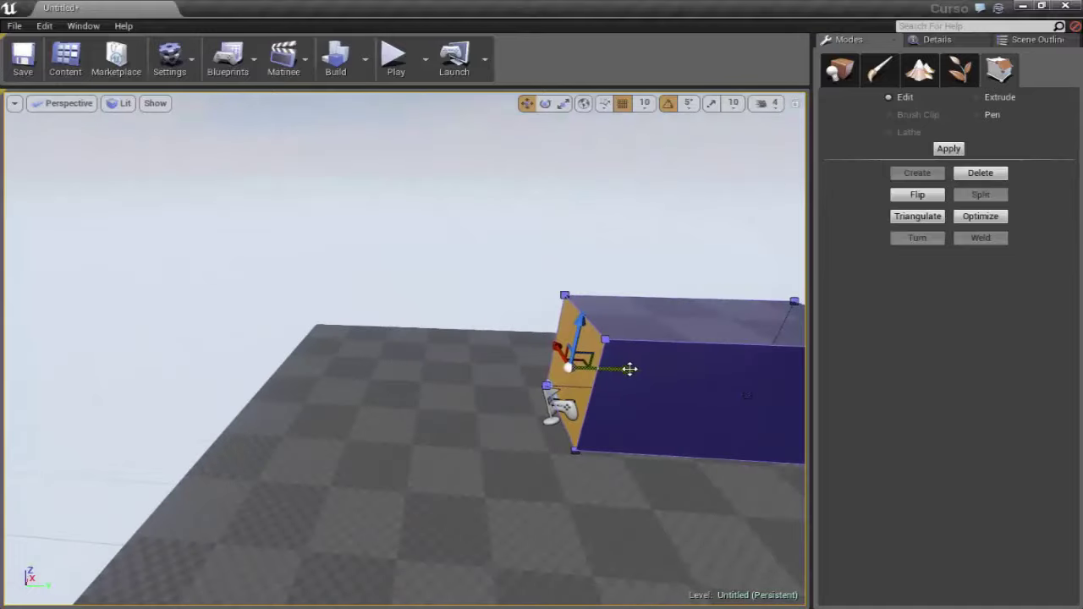
{"action": "left_click_drag", "start_coordinate": [628, 367], "coordinate": [353, 381]}
Step: Drag top corner vertices to slope the box into a wedge, then undo that edit
{"action": "left_click", "coordinate": [264, 326]}
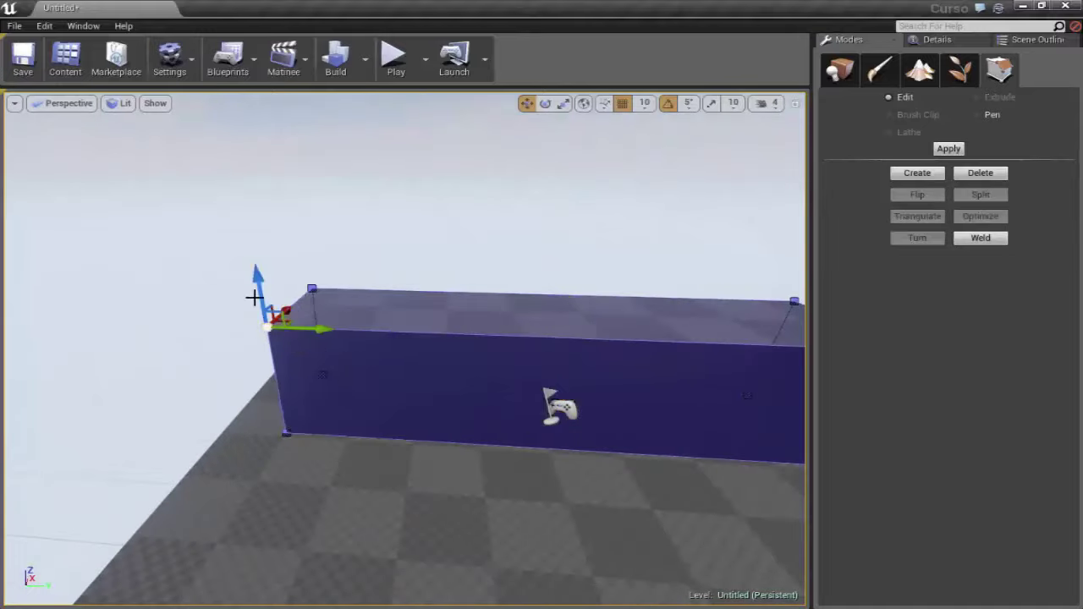
{"action": "left_click_drag", "start_coordinate": [258, 279], "coordinate": [256, 245]}
{"action": "mouse_move", "coordinate": [242, 293]}
{"action": "right_mouse_down"}
{"action": "mouse_move", "coordinate": [211, 293]}
{"action": "mouse_move", "coordinate": [418, 259]}
{"action": "right_mouse_up"}
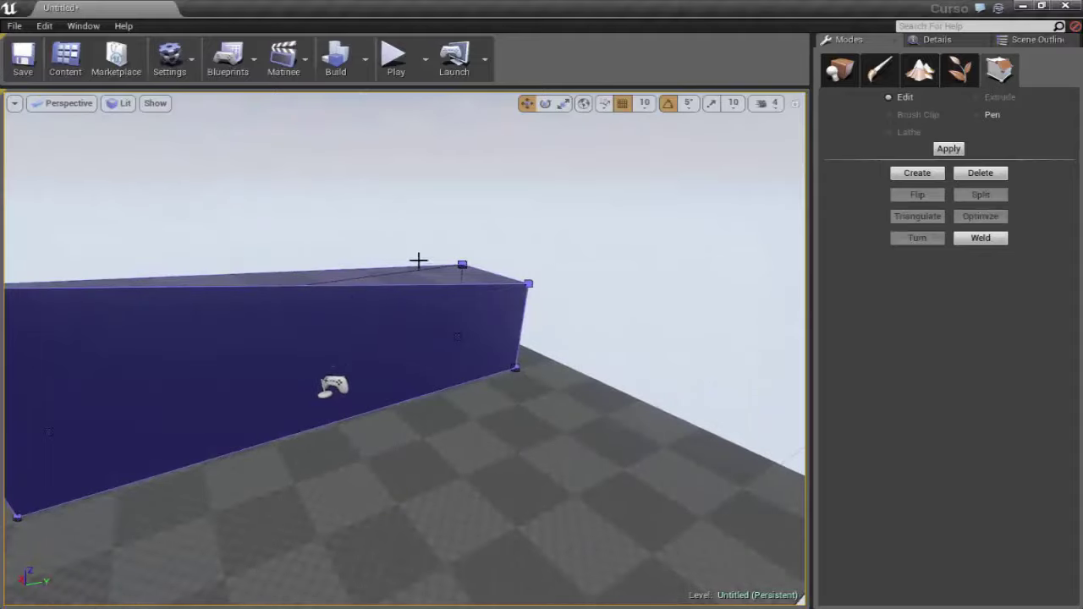
{"action": "left_click", "coordinate": [519, 282]}
{"action": "left_click_drag", "start_coordinate": [530, 238], "coordinate": [513, 394]}
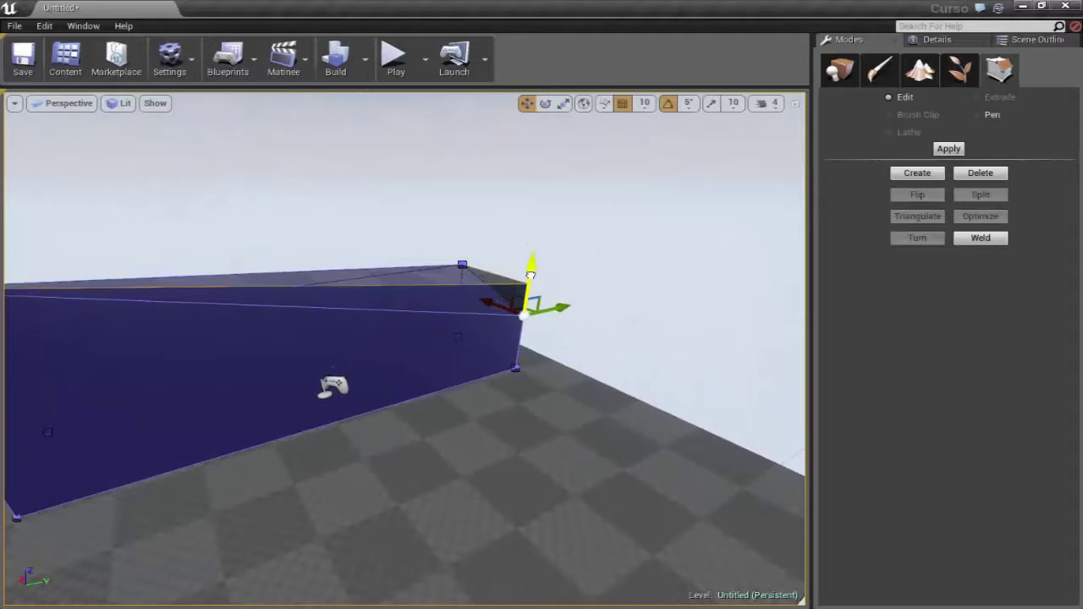
{"action": "right_click_drag", "start_coordinate": [544, 401], "coordinate": [352, 98]}
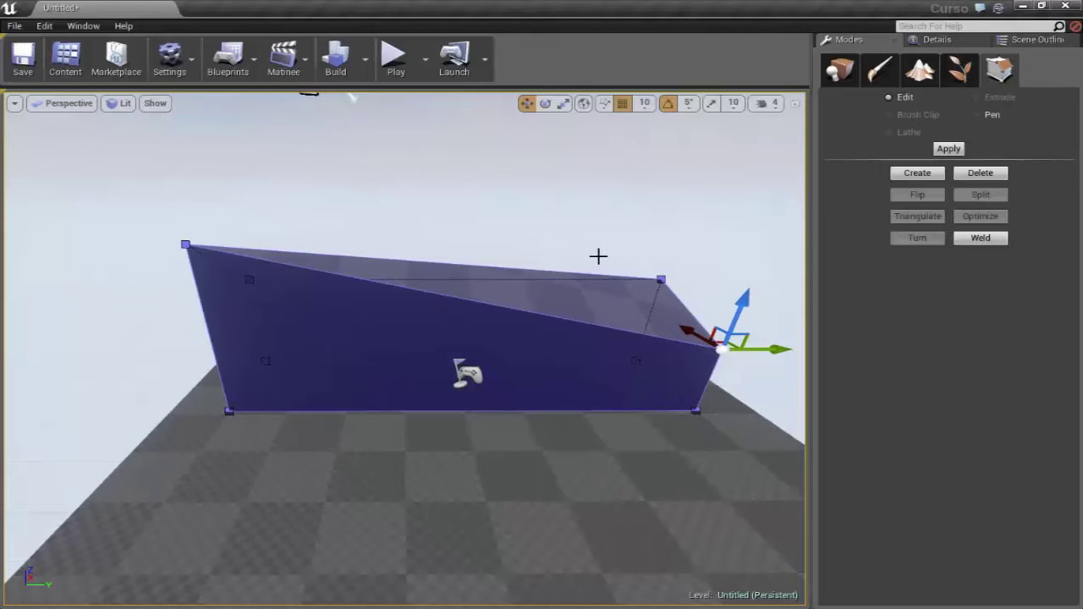
{"action": "right_click_drag", "start_coordinate": [479, 329], "coordinate": [479, 328]}
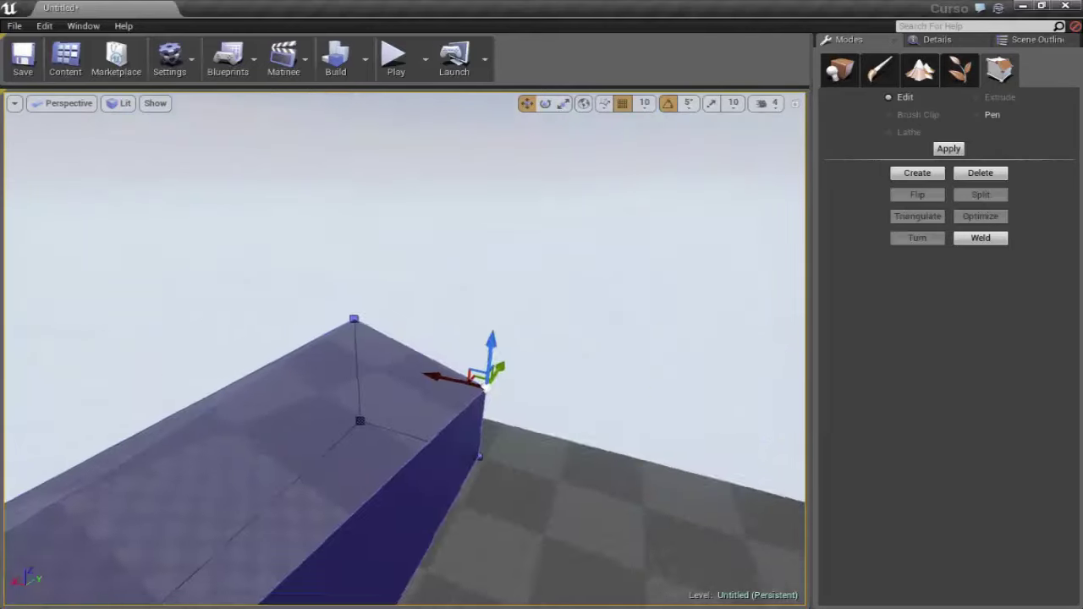
{"action": "right_click_drag", "start_coordinate": [300, 208], "coordinate": [300, 208]}
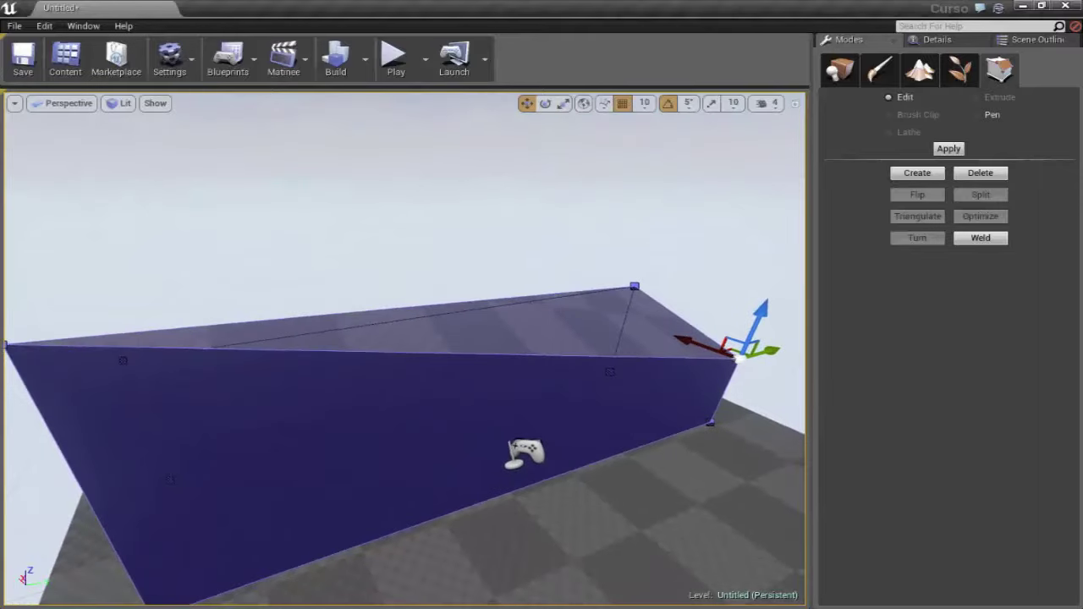
{"action": "mouse_move", "coordinate": [336, 259]}
{"action": "right_mouse_down"}
{"action": "mouse_move", "coordinate": [408, 312]}
{"action": "mouse_move", "coordinate": [392, 309]}
{"action": "right_mouse_up"}
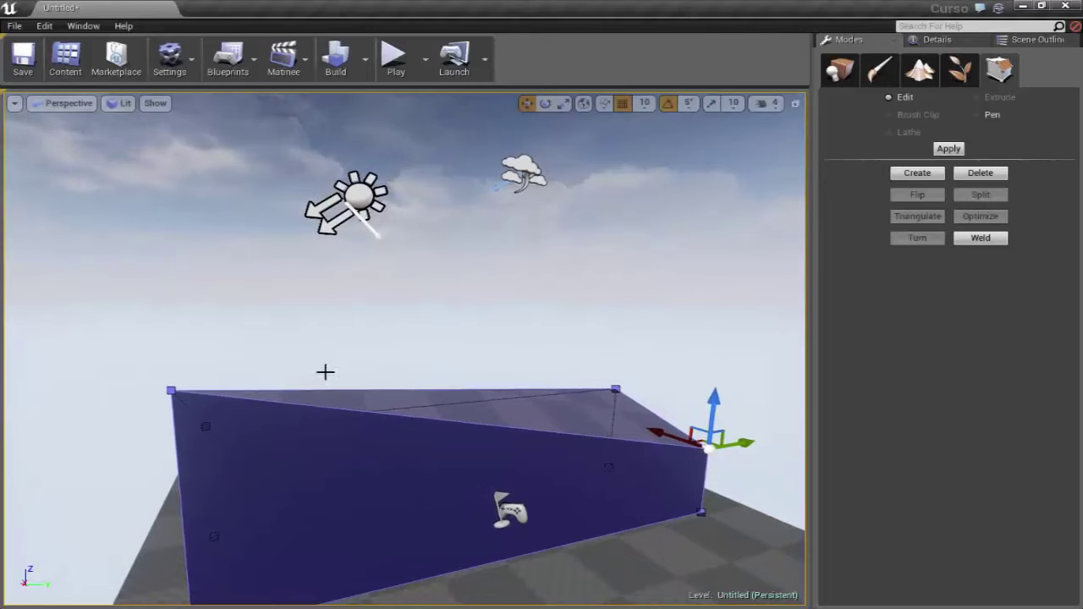
{"action": "key", "text": "ctrl+z"}
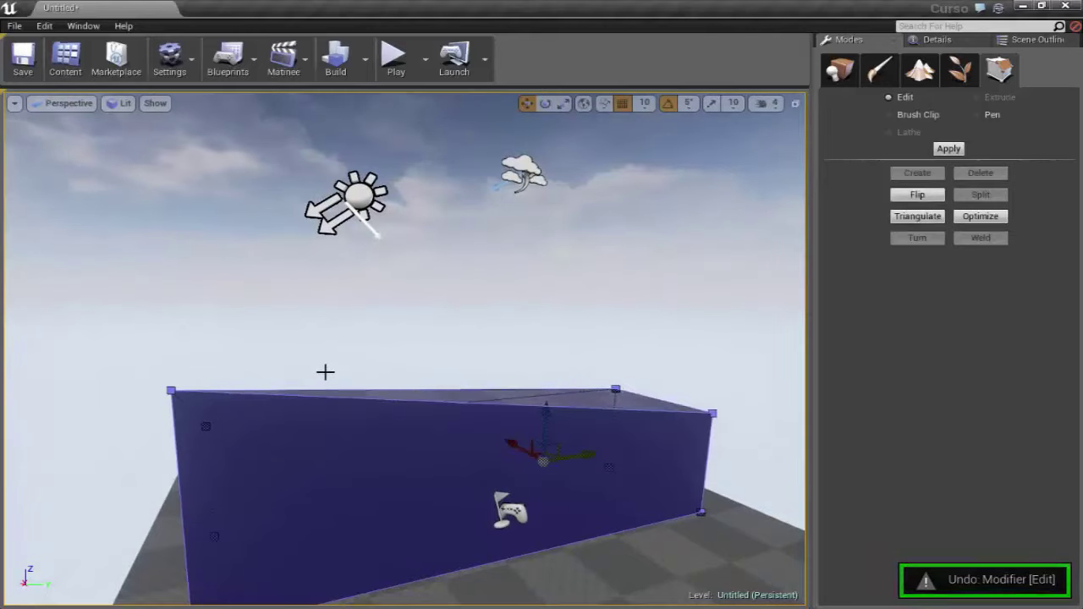
Step: Undo the previous move, orbit around the brush, and select its top then long front face
{"action": "key", "text": "ctrl+z"}
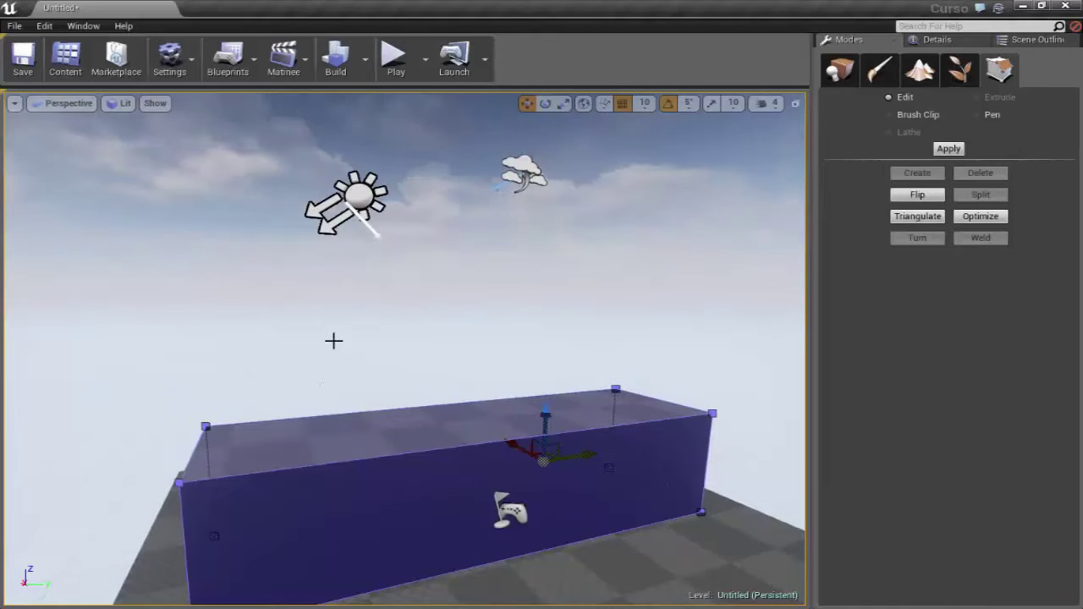
{"action": "right_click_drag", "start_coordinate": [333, 340], "coordinate": [333, 372]}
{"action": "right_click_drag", "start_coordinate": [340, 306], "coordinate": [341, 338]}
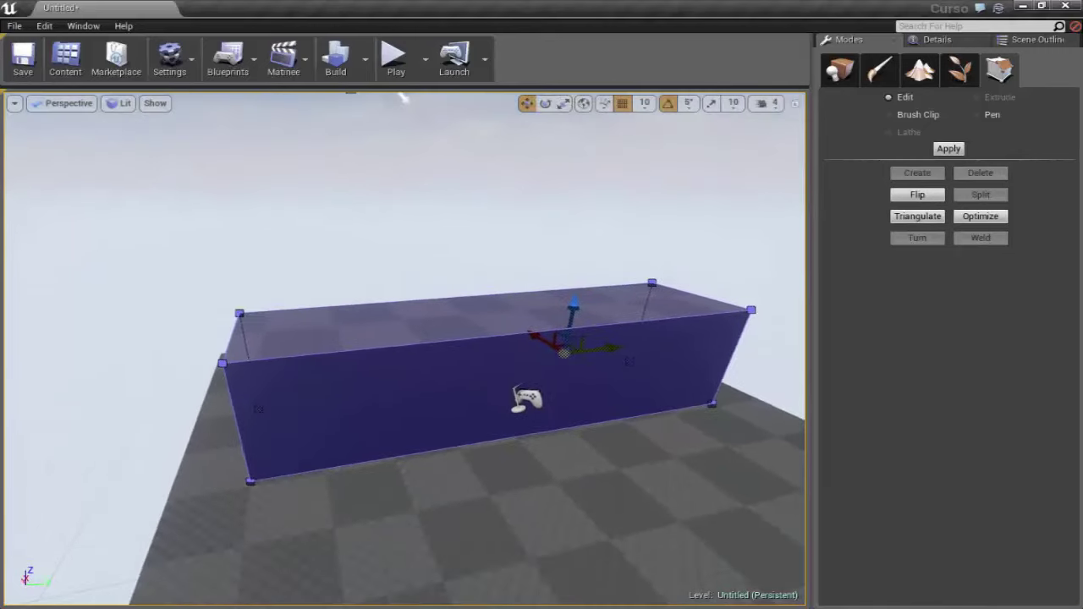
{"action": "right_click_drag", "start_coordinate": [315, 285], "coordinate": [507, 285]}
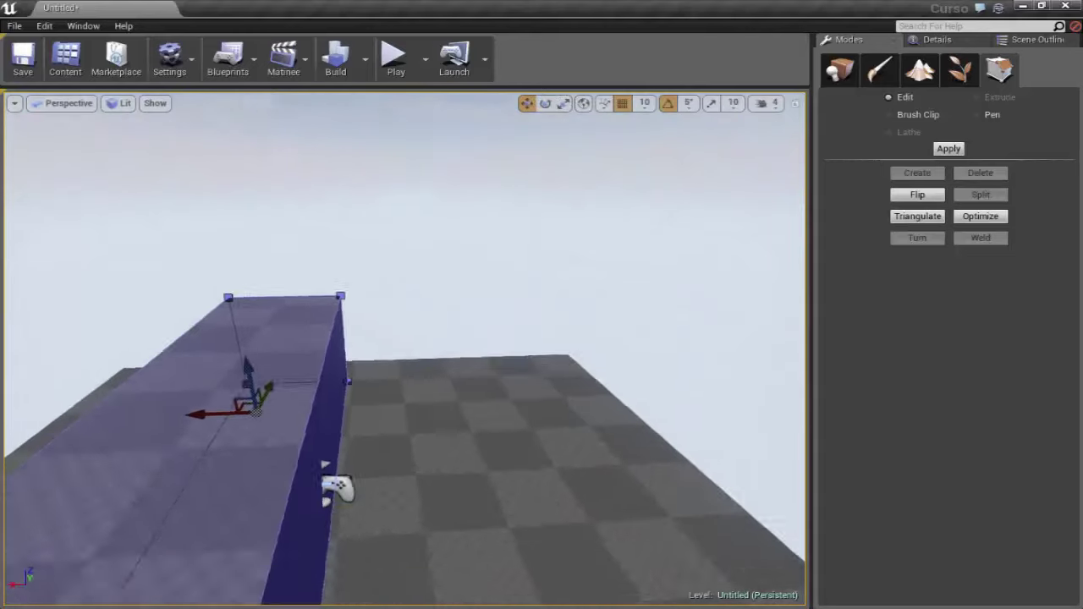
{"action": "right_click_drag", "start_coordinate": [314, 286], "coordinate": [288, 286]}
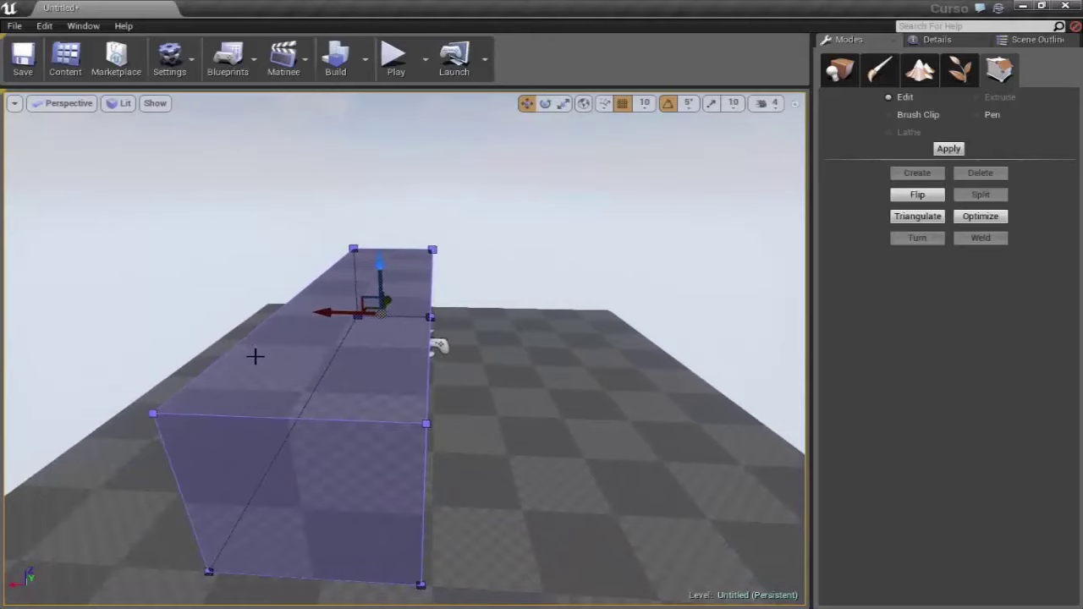
{"action": "right_click_drag", "start_coordinate": [544, 295], "coordinate": [676, 294]}
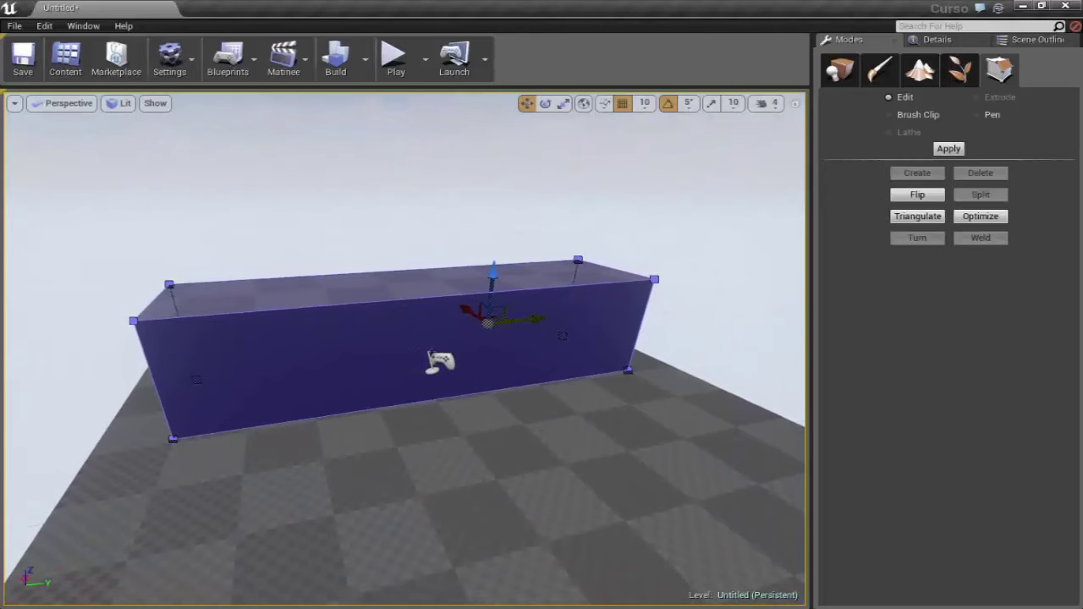
{"action": "left_click", "coordinate": [401, 298]}
{"action": "left_click", "coordinate": [397, 305]}
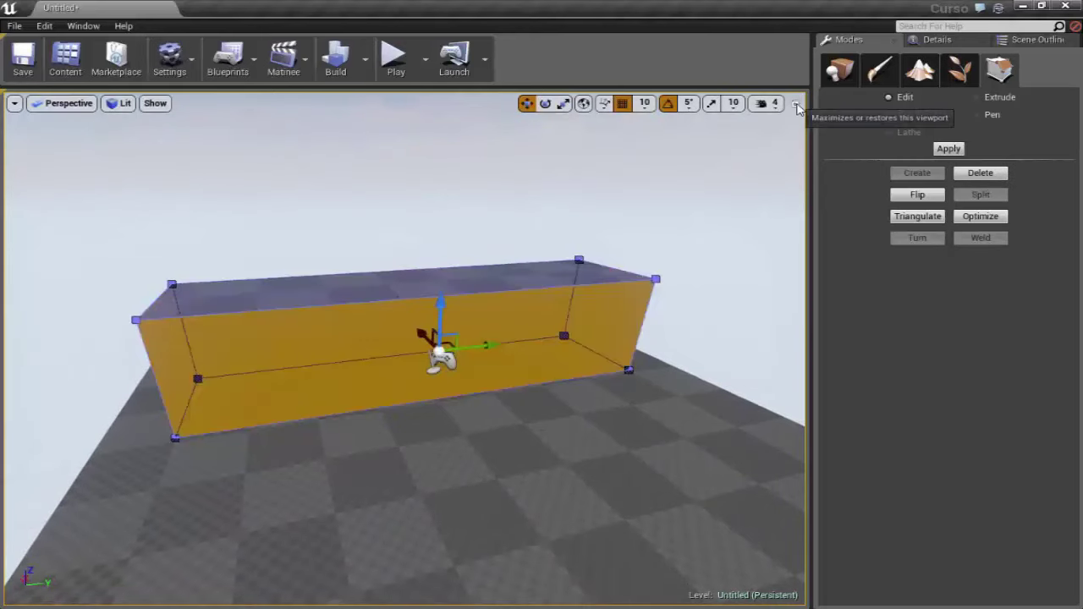
Step: Restore the four-view layout and split a brush edge selected in the Top view
{"action": "left_click", "coordinate": [795, 103]}
{"action": "right_click_drag", "start_coordinate": [505, 447], "coordinate": [563, 457]}
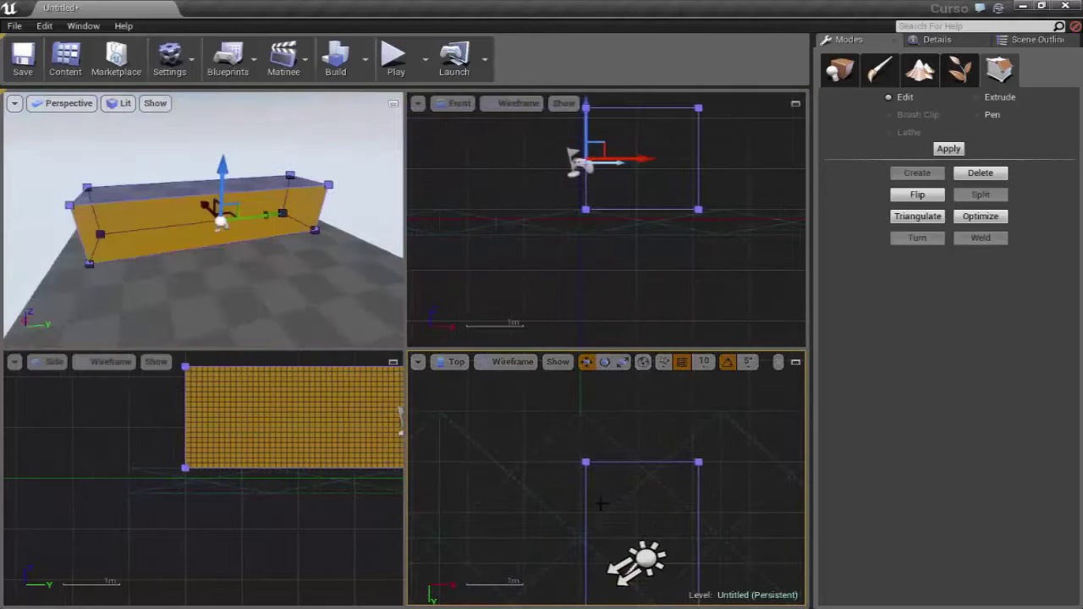
{"action": "left_click", "coordinate": [562, 457]}
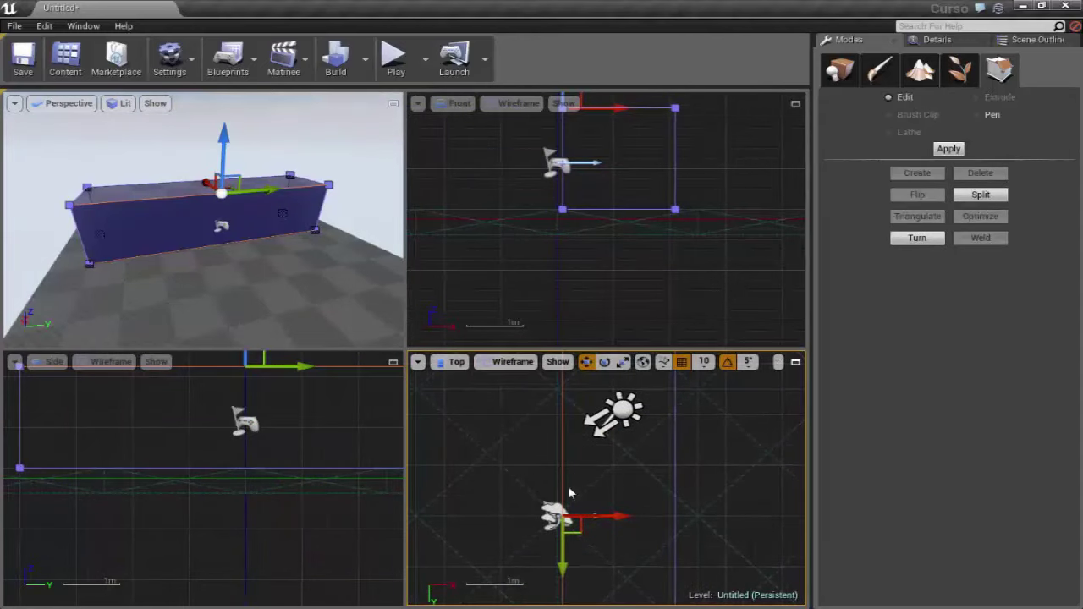
{"action": "left_click", "coordinate": [973, 195]}
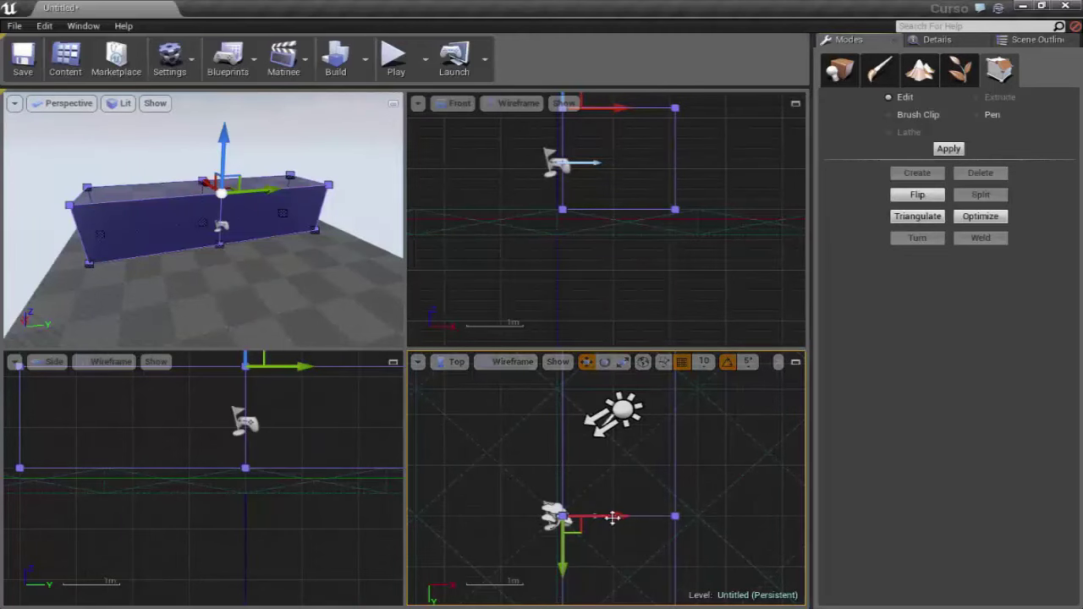
Step: Split the brush's top edge at its midpoint, frame it with F, and select the end face
{"action": "right_click_drag", "start_coordinate": [480, 520], "coordinate": [494, 488]}
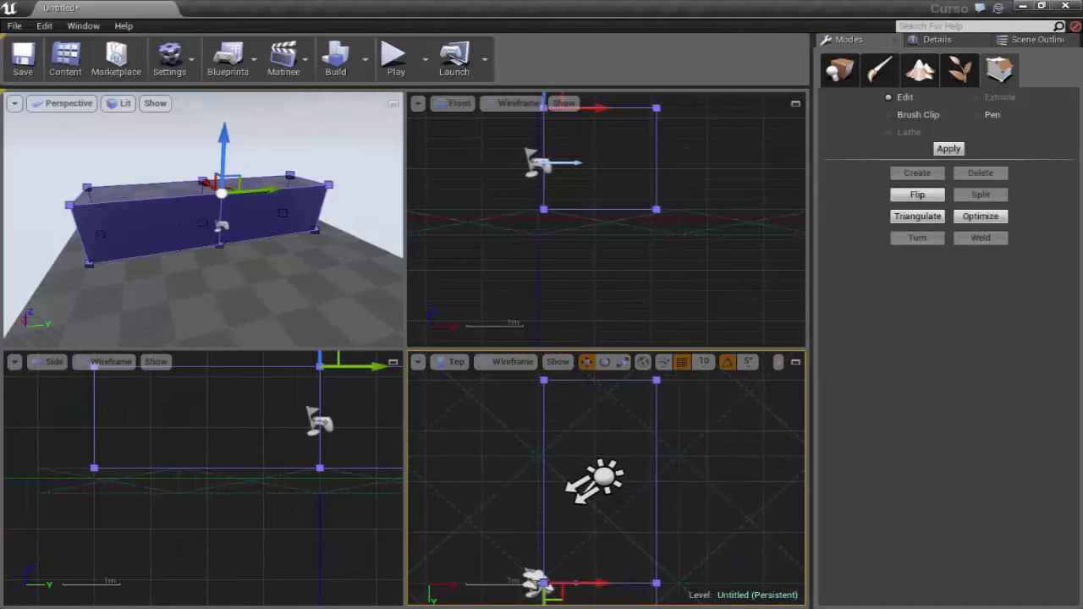
{"action": "left_click", "coordinate": [597, 380]}
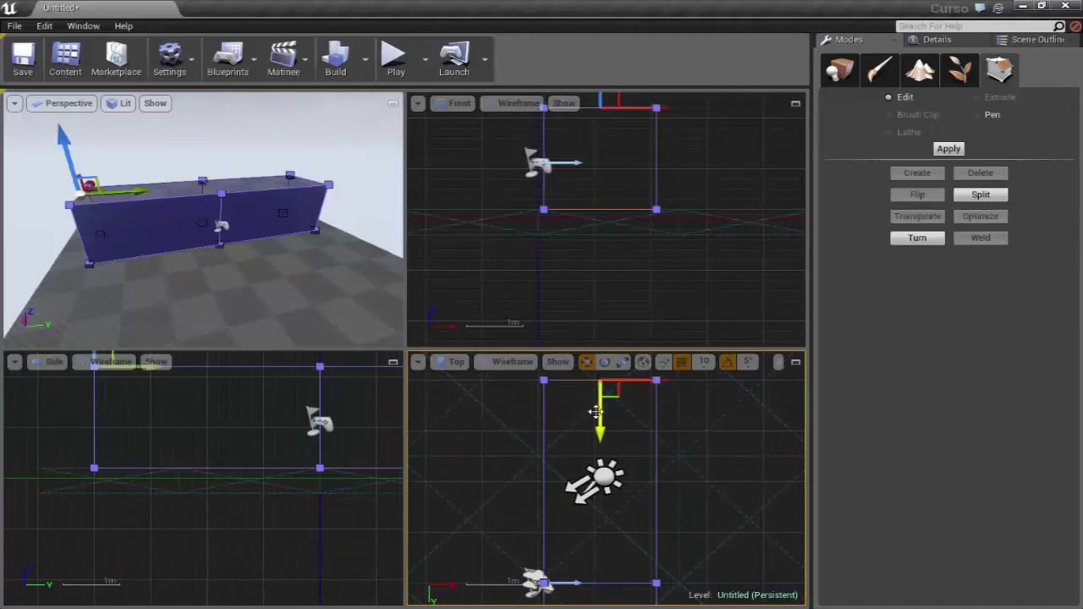
{"action": "left_click", "coordinate": [994, 195]}
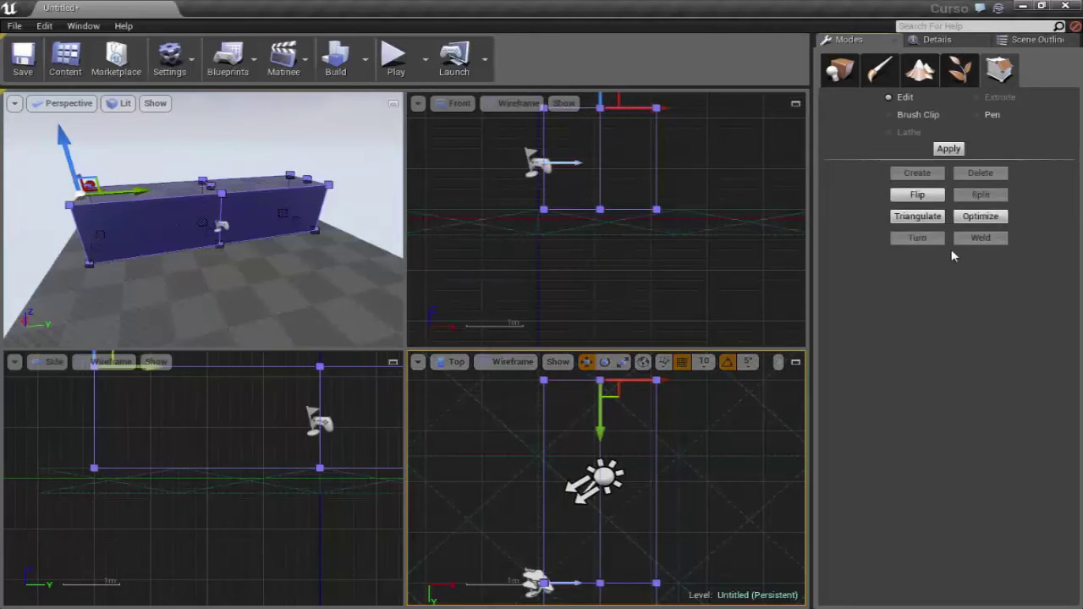
{"action": "right_click_drag", "start_coordinate": [668, 536], "coordinate": [718, 398]}
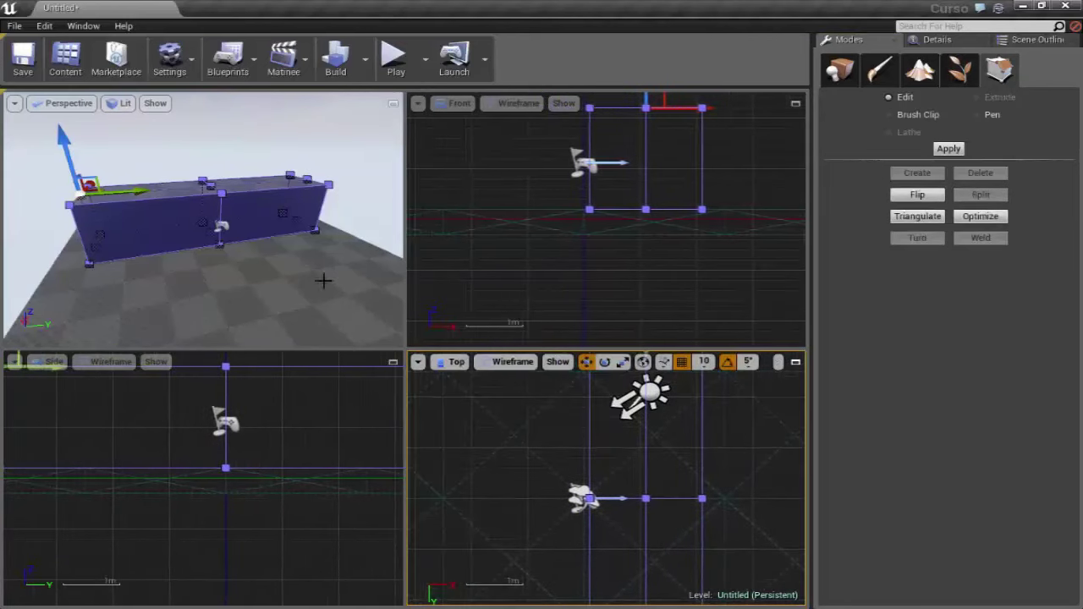
{"action": "scroll", "coordinate": [322, 278], "scroll_direction": "up", "scroll_amount": 5}
{"action": "key", "text": "f"}
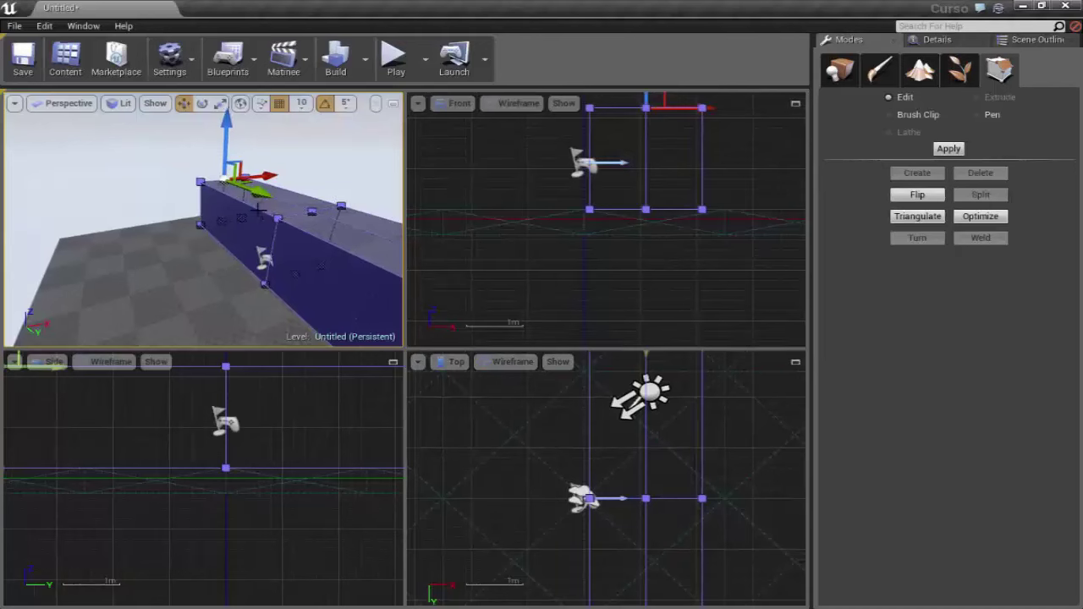
{"action": "left_click", "coordinate": [251, 221]}
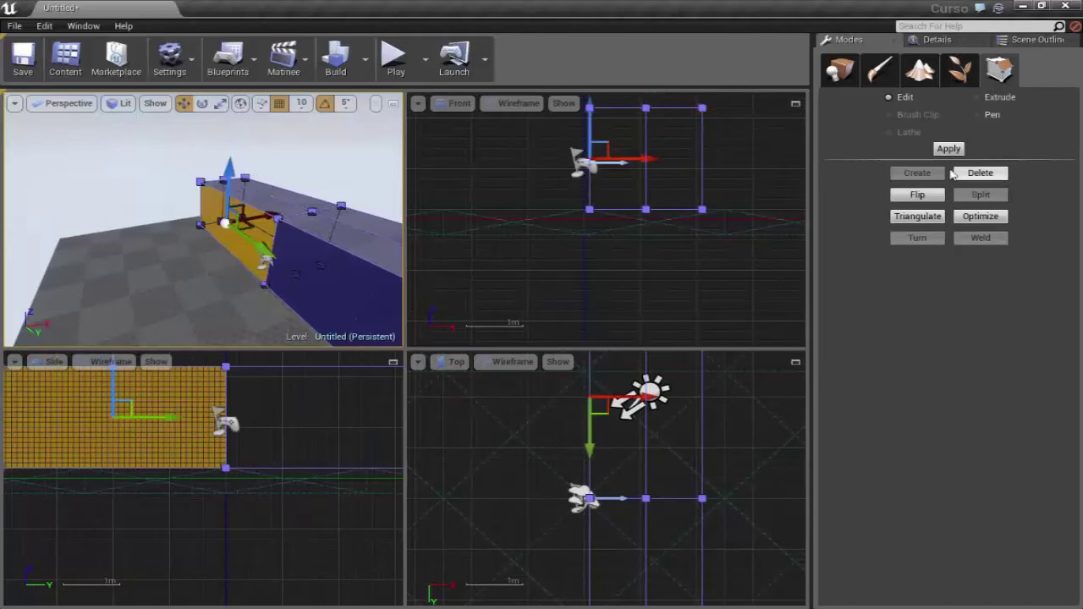
Step: Switch to Extrude, dismiss the coordinate warning, and line up the 3D view on the end face
{"action": "left_click", "coordinate": [980, 99]}
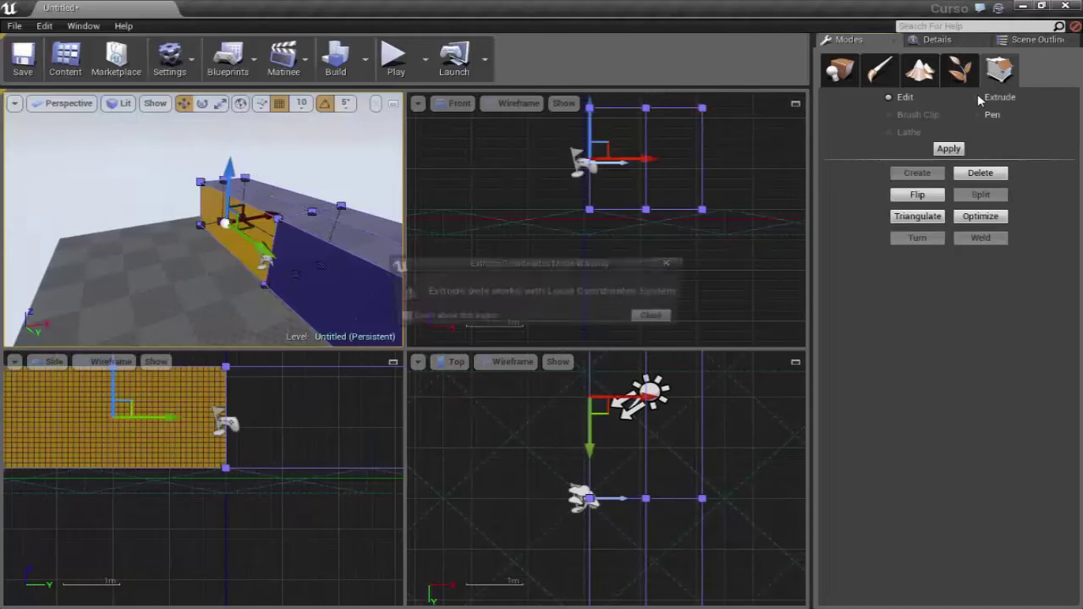
{"action": "left_click", "coordinate": [659, 317]}
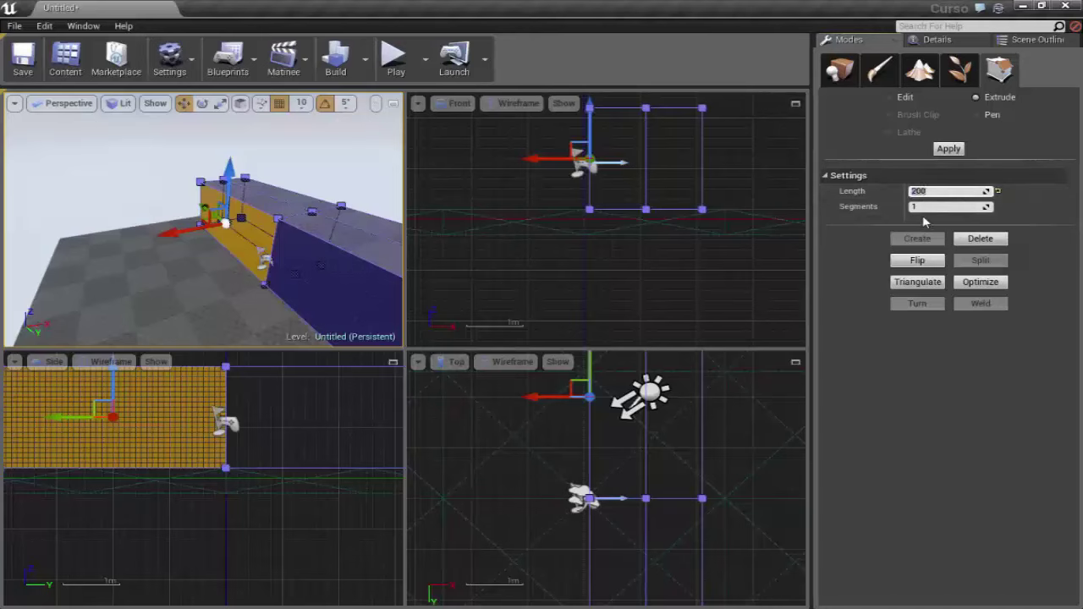
{"action": "right_click_drag", "start_coordinate": [166, 292], "coordinate": [126, 292]}
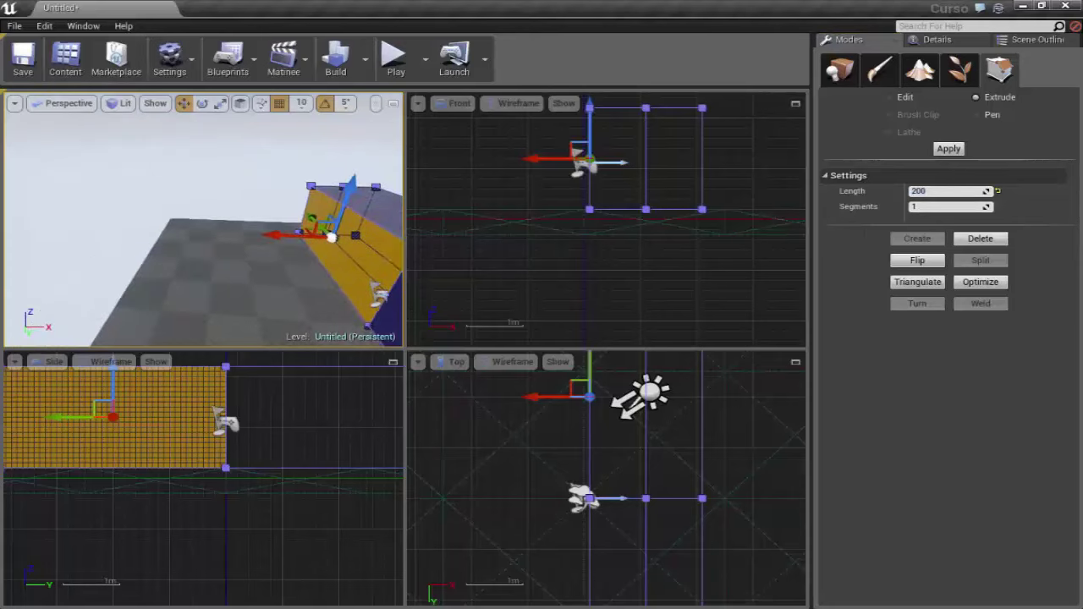
{"action": "right_click_drag", "start_coordinate": [179, 242], "coordinate": [221, 242]}
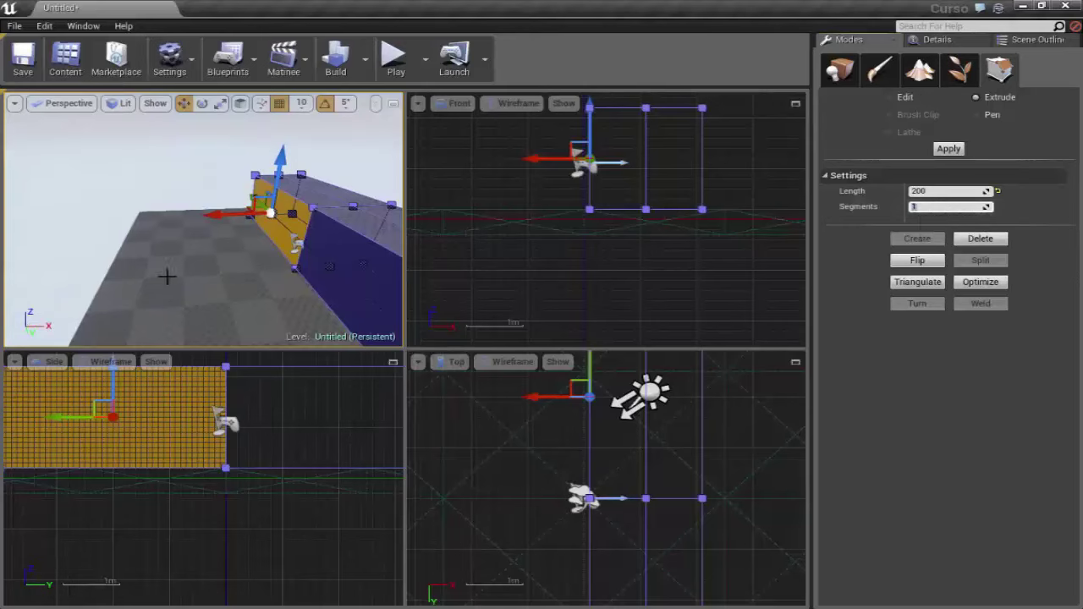
{"action": "right_click_drag", "start_coordinate": [167, 276], "coordinate": [265, 241]}
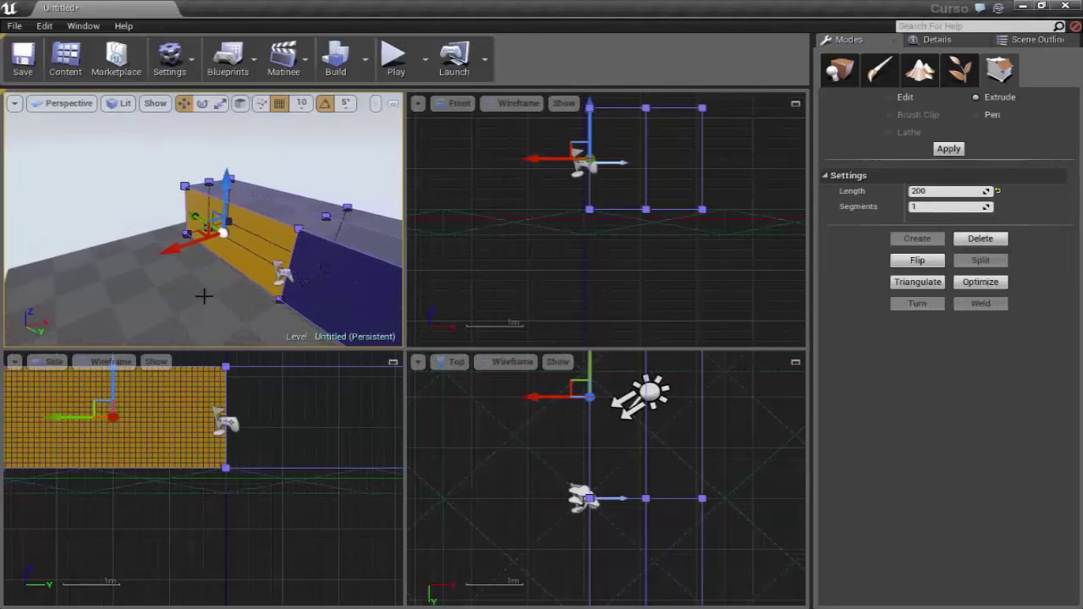
{"action": "right_click_drag", "start_coordinate": [204, 295], "coordinate": [203, 299]}
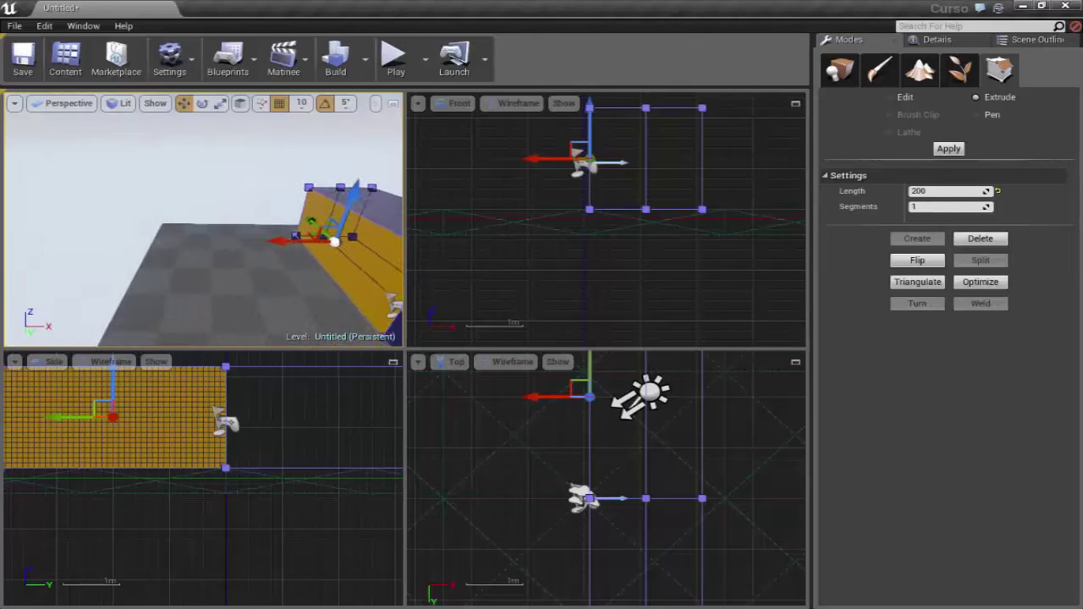
Step: Extrude the end face twice by 200 units and orbit around the lengthened wall
{"action": "left_click", "coordinate": [951, 149]}
{"action": "right_click_drag", "start_coordinate": [257, 287], "coordinate": [254, 280]}
{"action": "left_click", "coordinate": [948, 149]}
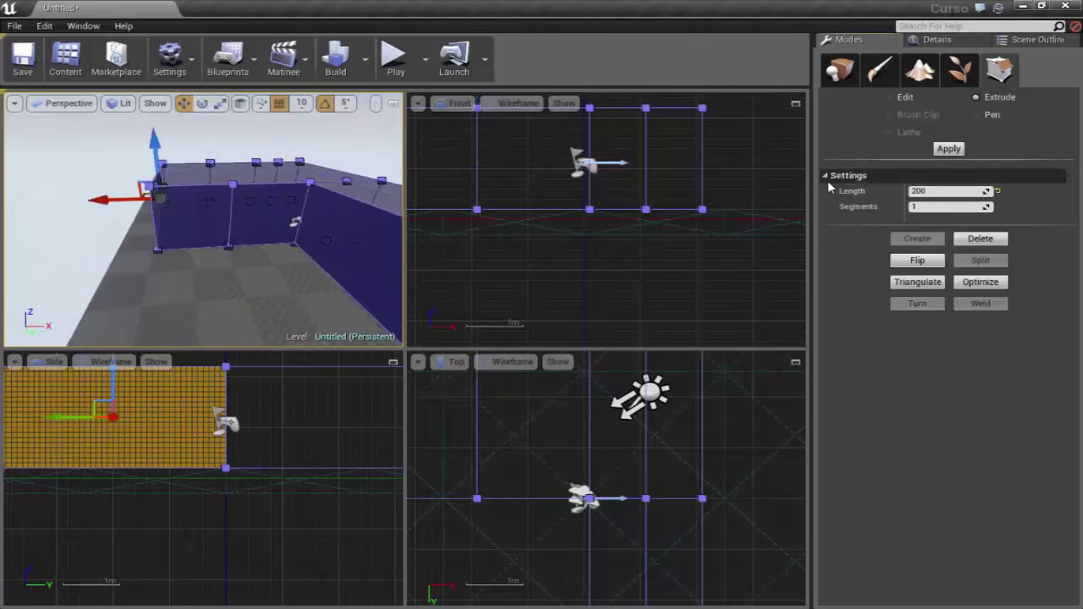
{"action": "right_click_drag", "start_coordinate": [190, 267], "coordinate": [27, 173]}
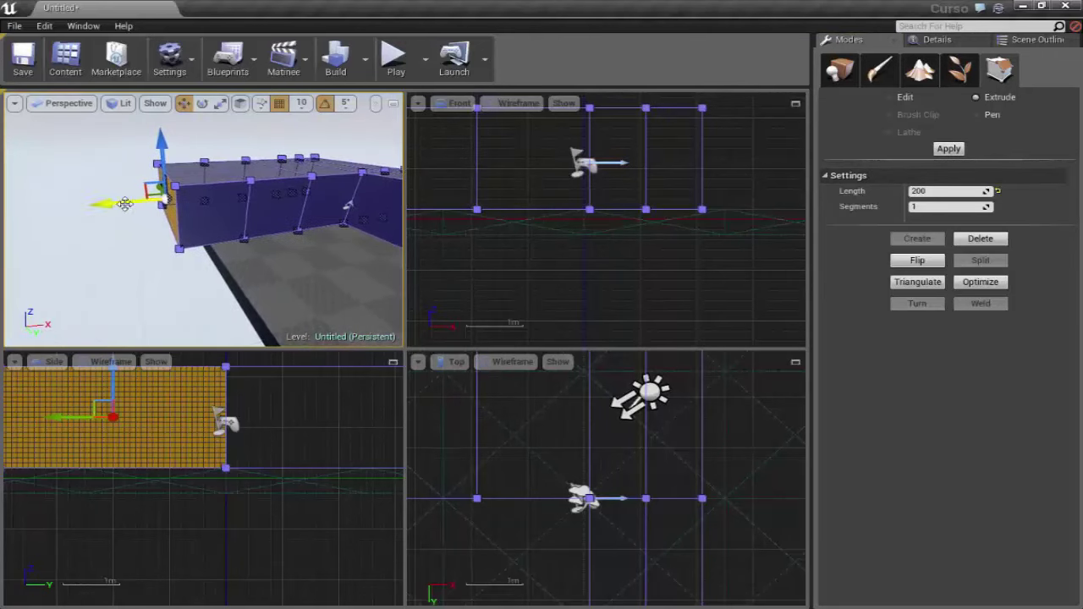
{"action": "mouse_move", "coordinate": [73, 237]}
{"action": "right_mouse_down"}
{"action": "mouse_move", "coordinate": [113, 211]}
{"action": "mouse_move", "coordinate": [150, 259]}
{"action": "right_mouse_up"}
{"action": "right_click_drag", "start_coordinate": [106, 222], "coordinate": [127, 174]}
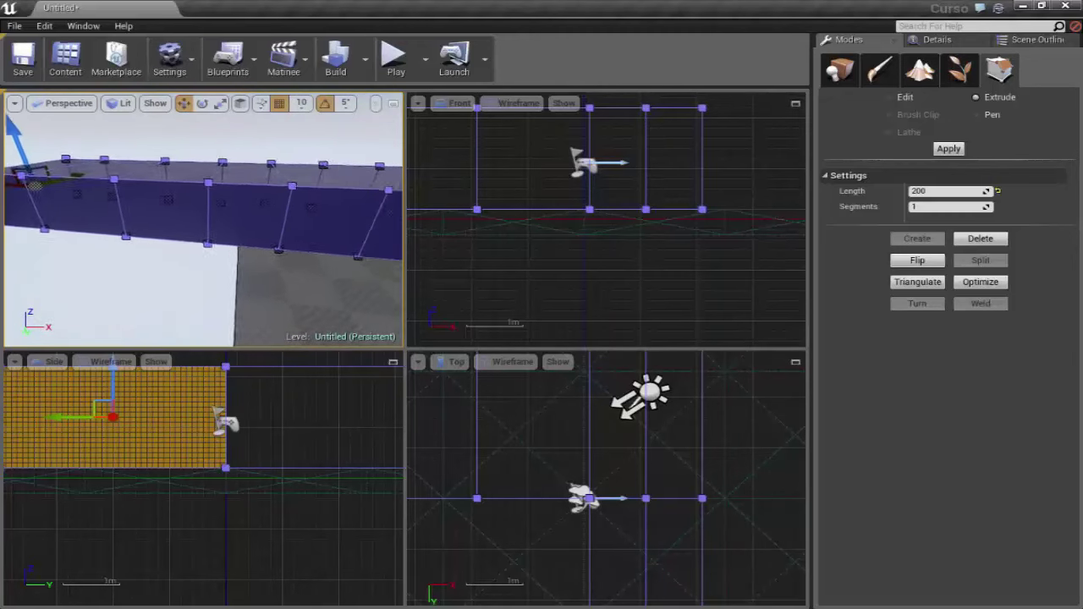
Step: Return to geometry editing and fly around the extended brush walls to inspect them
{"action": "left_click", "coordinate": [890, 100]}
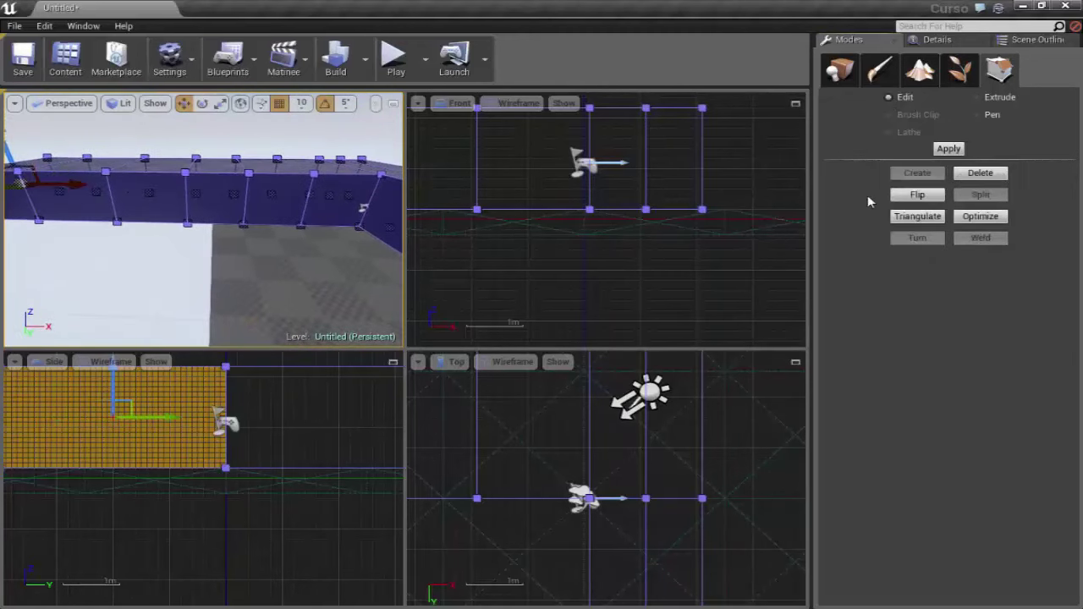
{"action": "right_click_drag", "start_coordinate": [18, 180], "coordinate": [235, 178]}
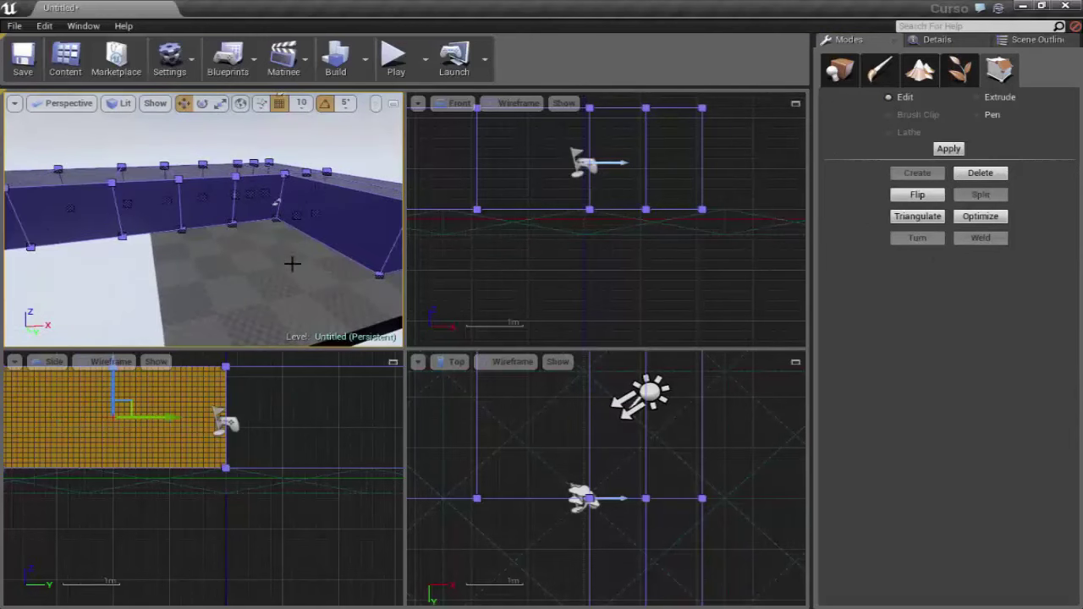
{"action": "right_click_drag", "start_coordinate": [255, 270], "coordinate": [256, 271]}
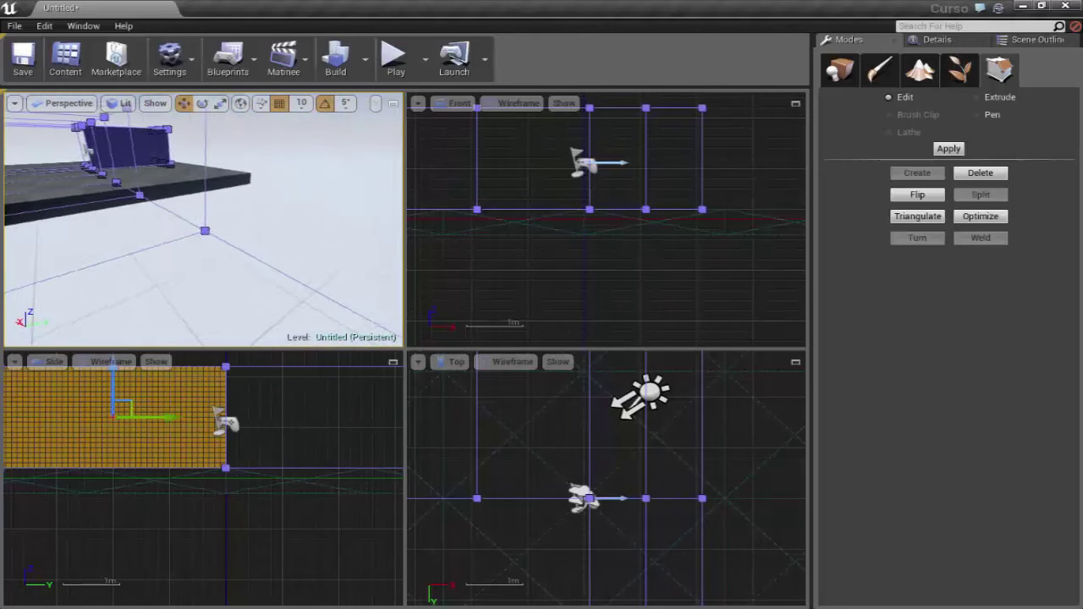
{"action": "right_click_drag", "start_coordinate": [207, 127], "coordinate": [95, 221]}
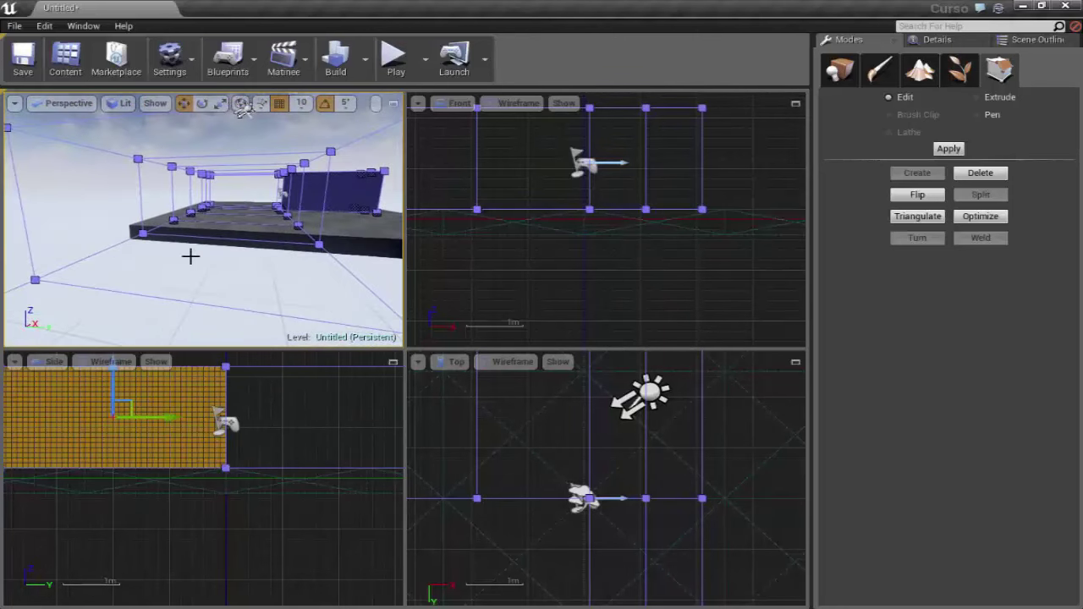
{"action": "right_click_drag", "start_coordinate": [242, 110], "coordinate": [243, 110]}
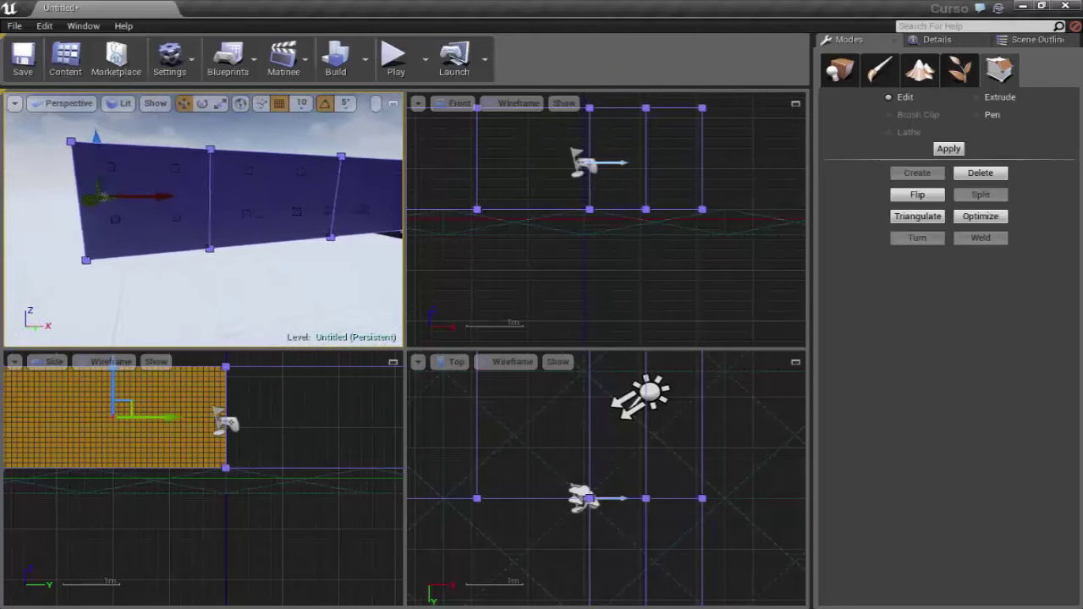
{"action": "right_click_drag", "start_coordinate": [228, 218], "coordinate": [229, 218]}
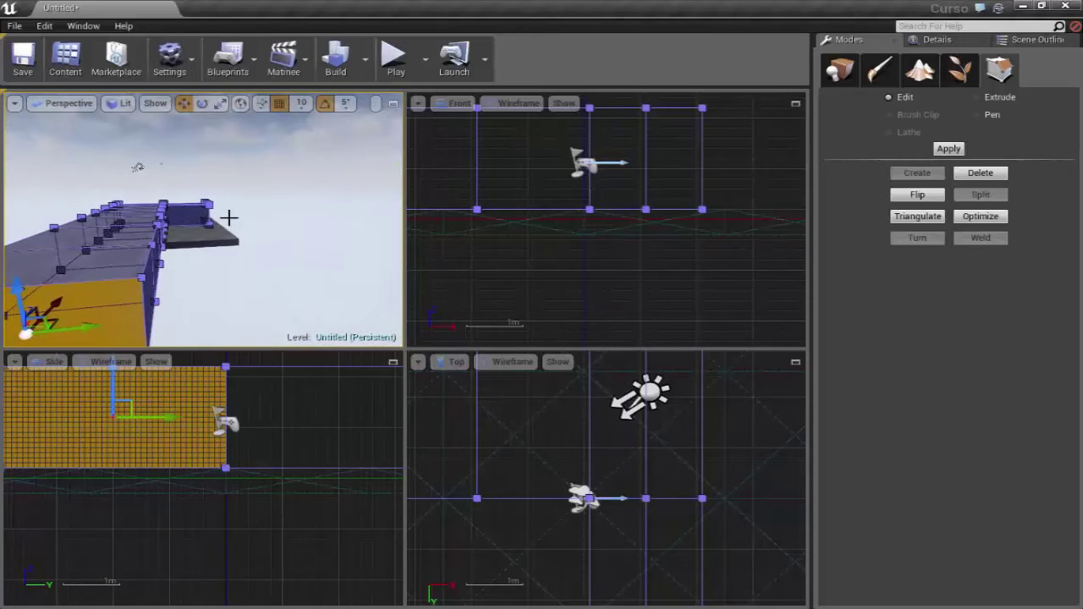
{"action": "right_click_drag", "start_coordinate": [273, 177], "coordinate": [268, 178]}
{"action": "right_click_drag", "start_coordinate": [39, 179], "coordinate": [39, 180]}
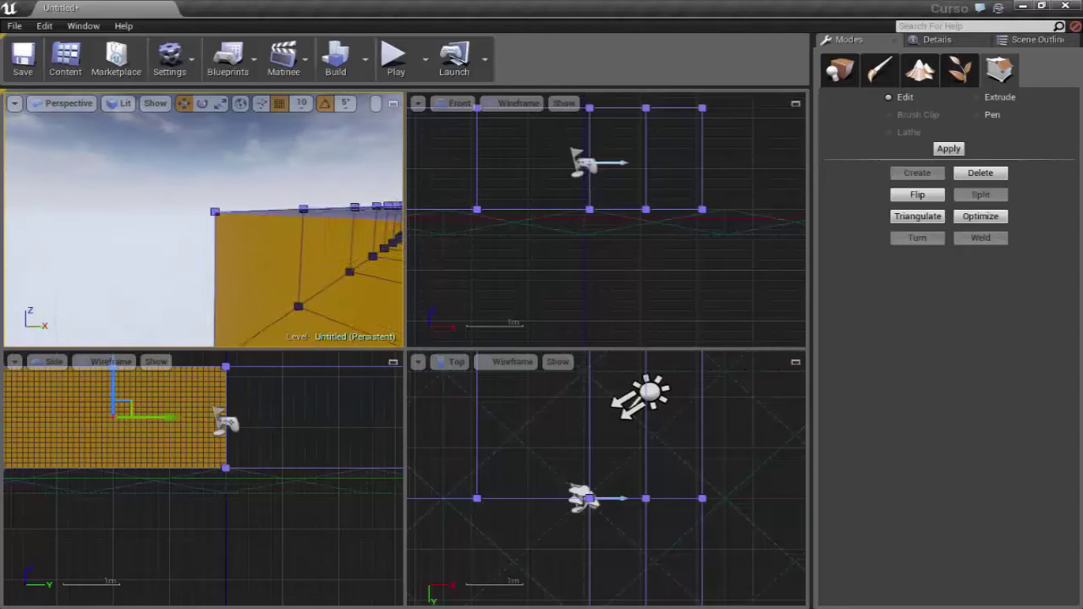
{"action": "right_click_drag", "start_coordinate": [359, 152], "coordinate": [228, 166]}
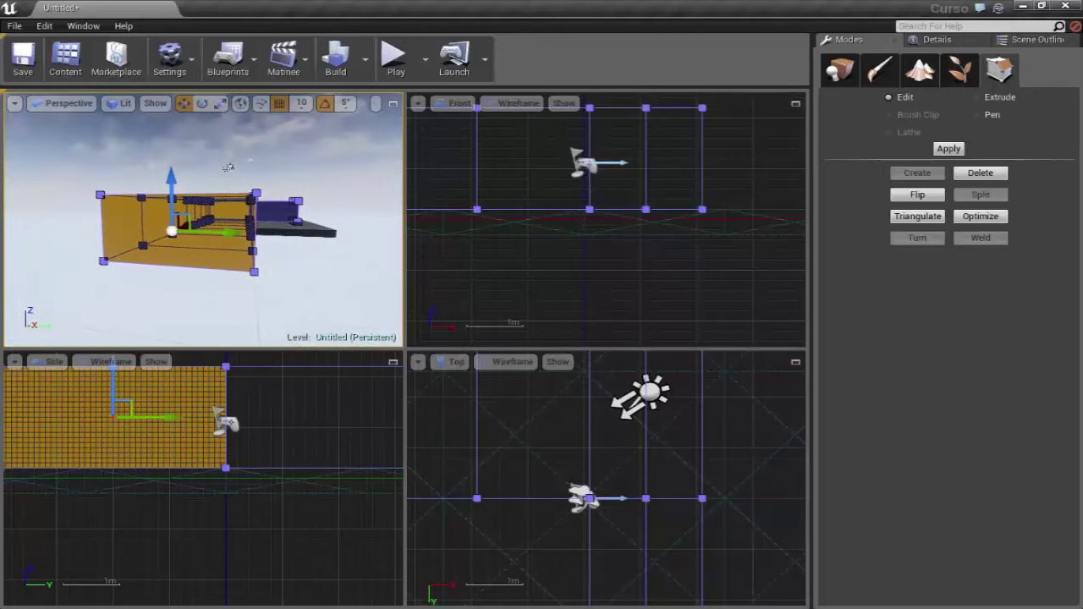
{"action": "right_click_drag", "start_coordinate": [329, 284], "coordinate": [329, 284]}
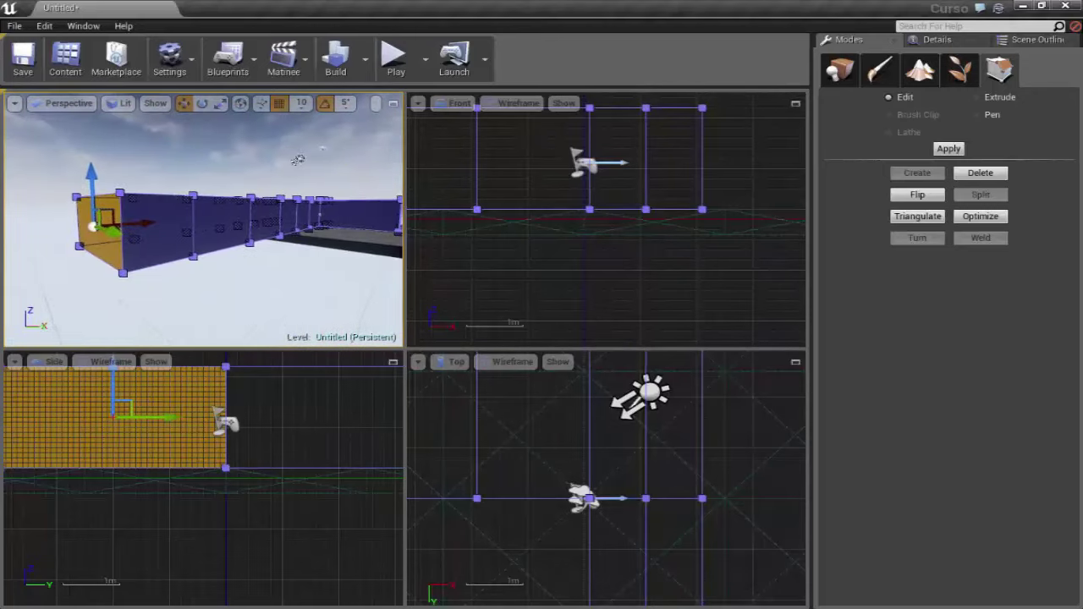
Step: Select the corridor brush's far end and flip its faces inward
{"action": "left_click", "coordinate": [313, 286]}
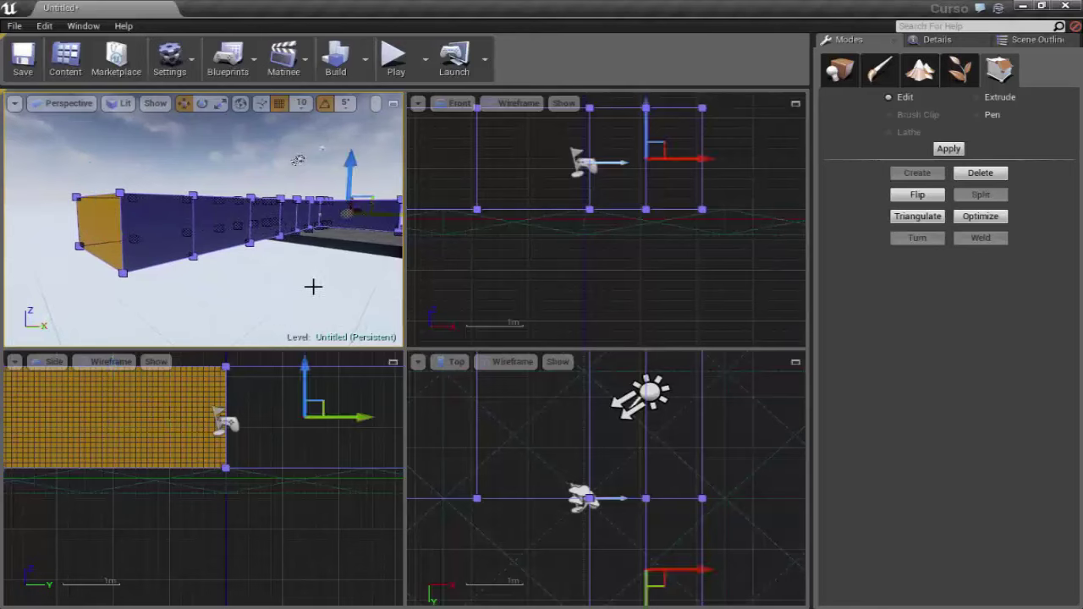
{"action": "left_click", "coordinate": [918, 196]}
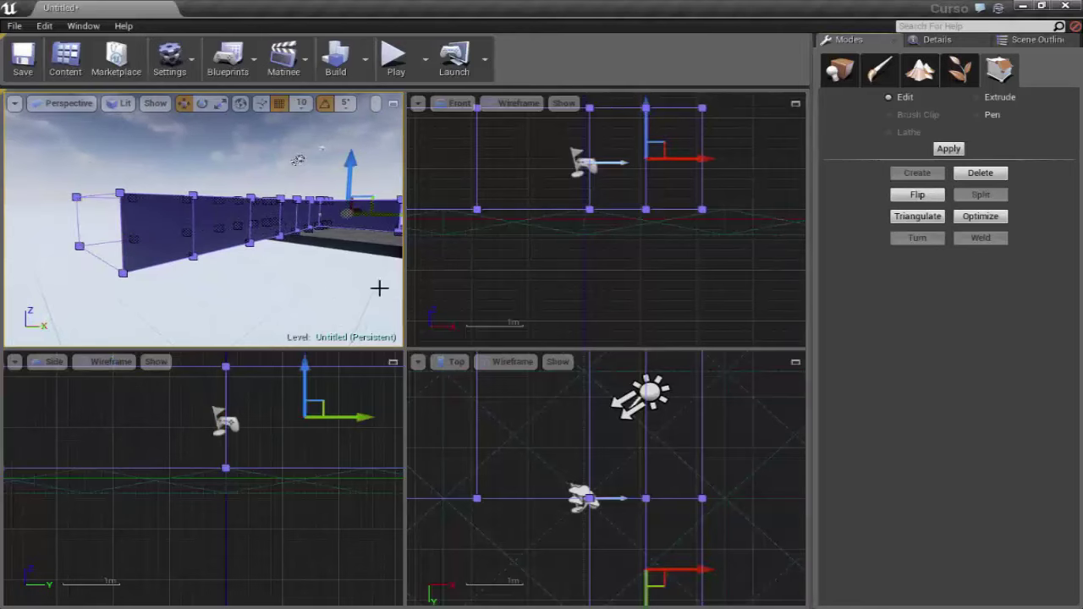
{"action": "mouse_move", "coordinate": [377, 285]}
{"action": "right_mouse_down"}
{"action": "mouse_move", "coordinate": [256, 143]}
{"action": "mouse_move", "coordinate": [237, 176]}
{"action": "mouse_move", "coordinate": [288, 168]}
{"action": "mouse_move", "coordinate": [285, 302]}
{"action": "right_mouse_up"}
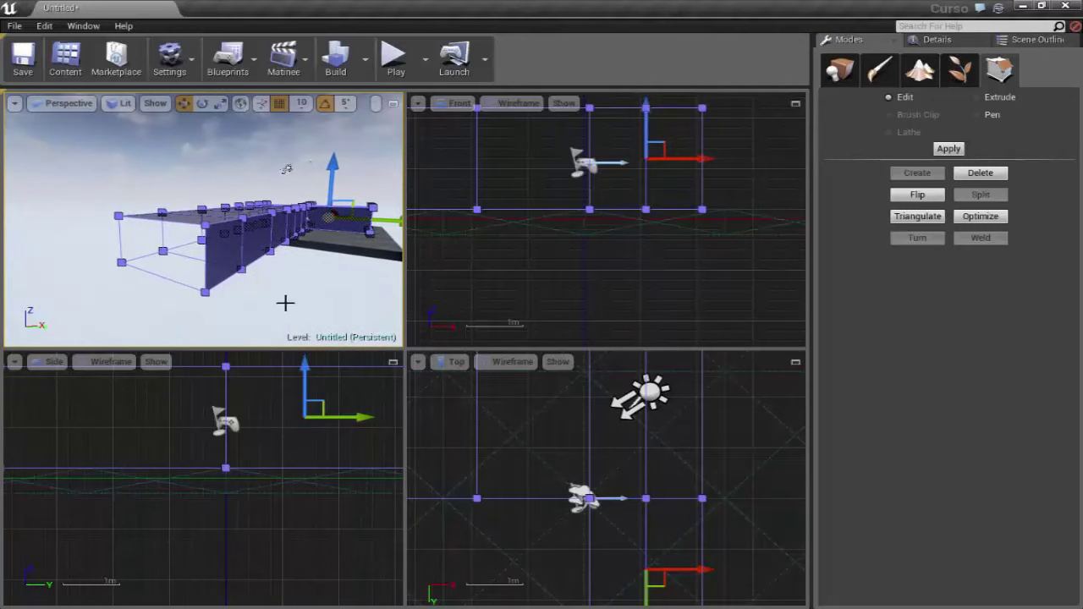
Step: Undo the flip, reselect the corridor brush, flip it again, and fly inside to check
{"action": "key", "text": "ctrl+z"}
{"action": "key", "text": "ctrl+z"}
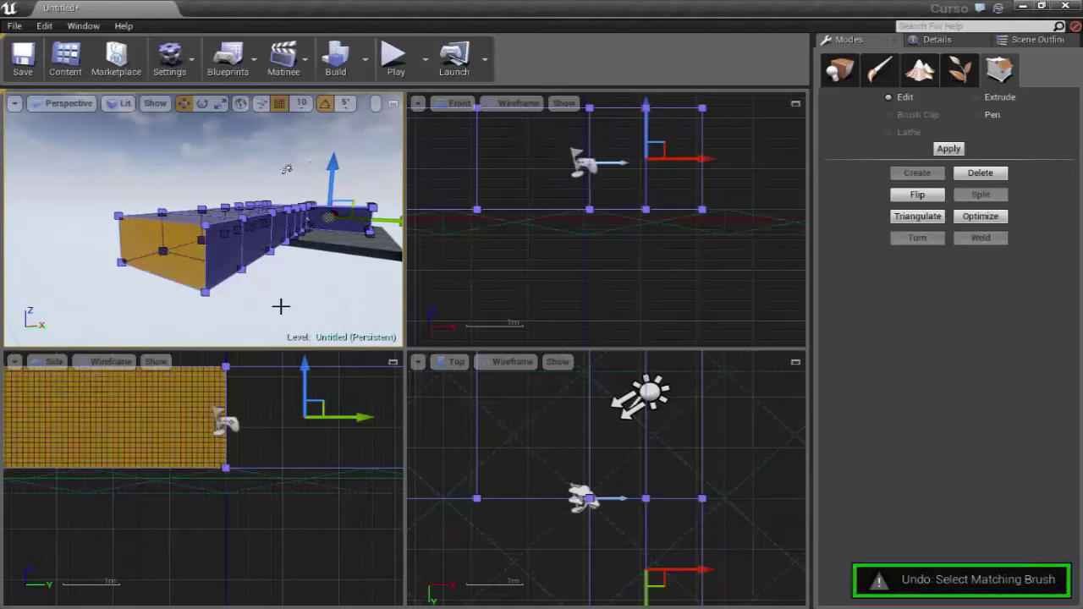
{"action": "left_click", "coordinate": [277, 306]}
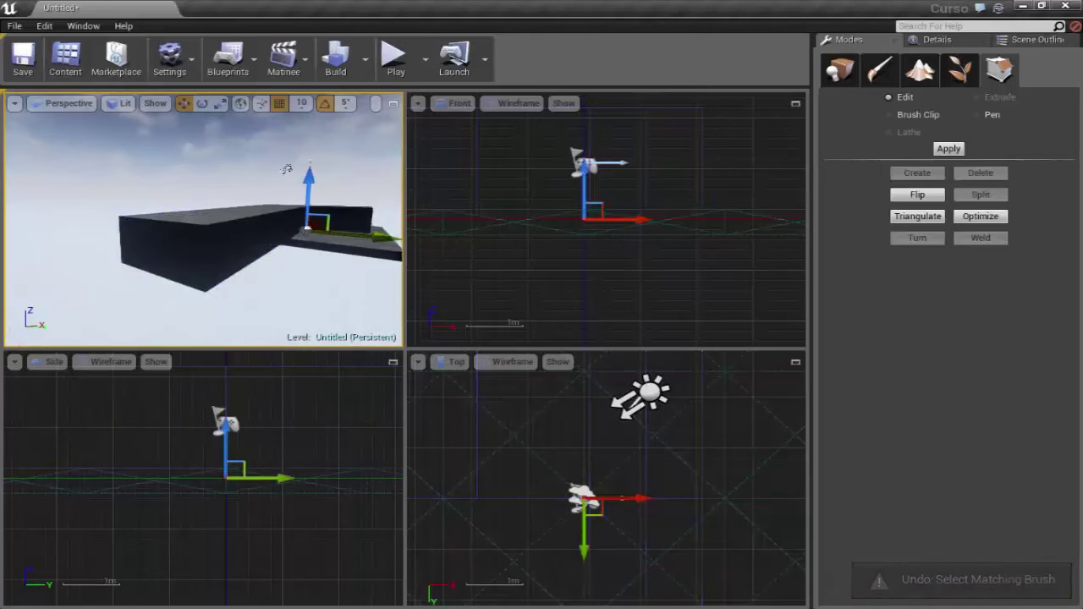
{"action": "left_click", "coordinate": [228, 256]}
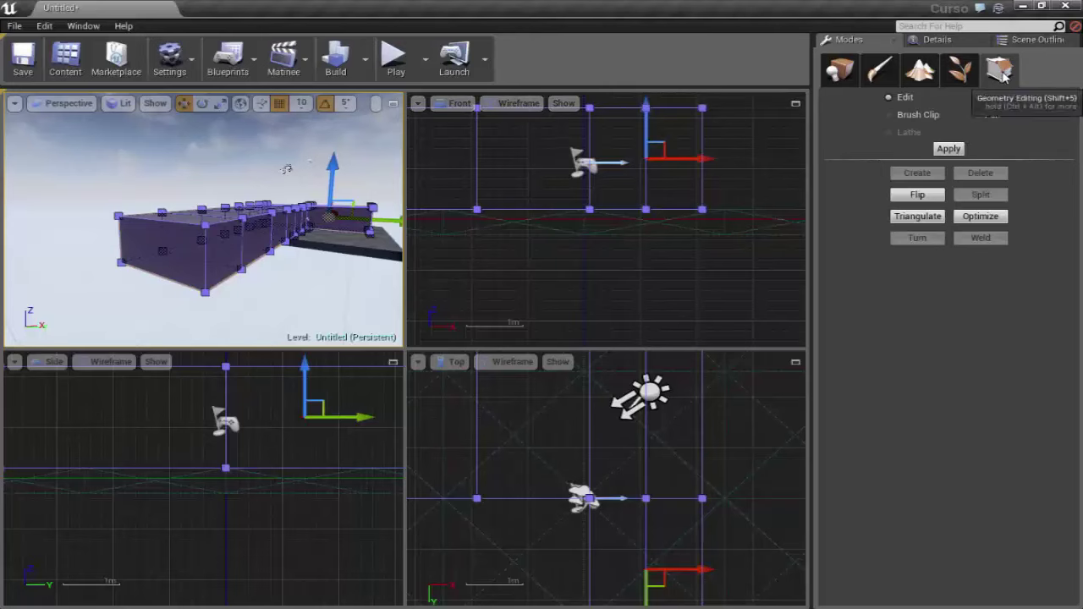
{"action": "left_click", "coordinate": [933, 195]}
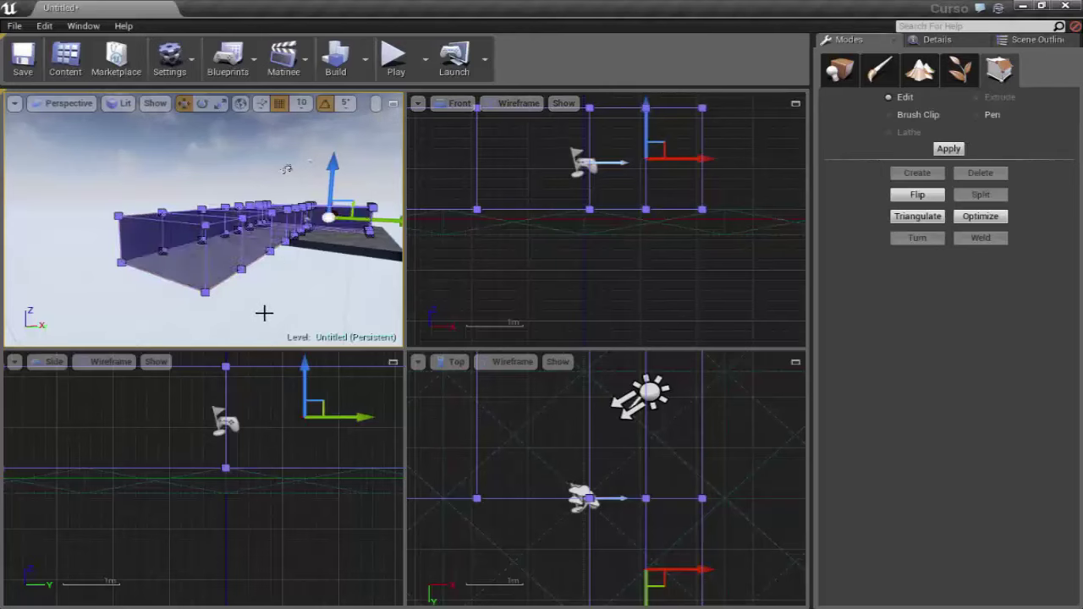
{"action": "left_click_drag", "start_coordinate": [264, 313], "coordinate": [304, 295]}
{"action": "left_click", "coordinate": [304, 296]}
Step: Move the camera into the corridor and set Play to spawn the player at the camera location
{"action": "left_click", "coordinate": [173, 348]}
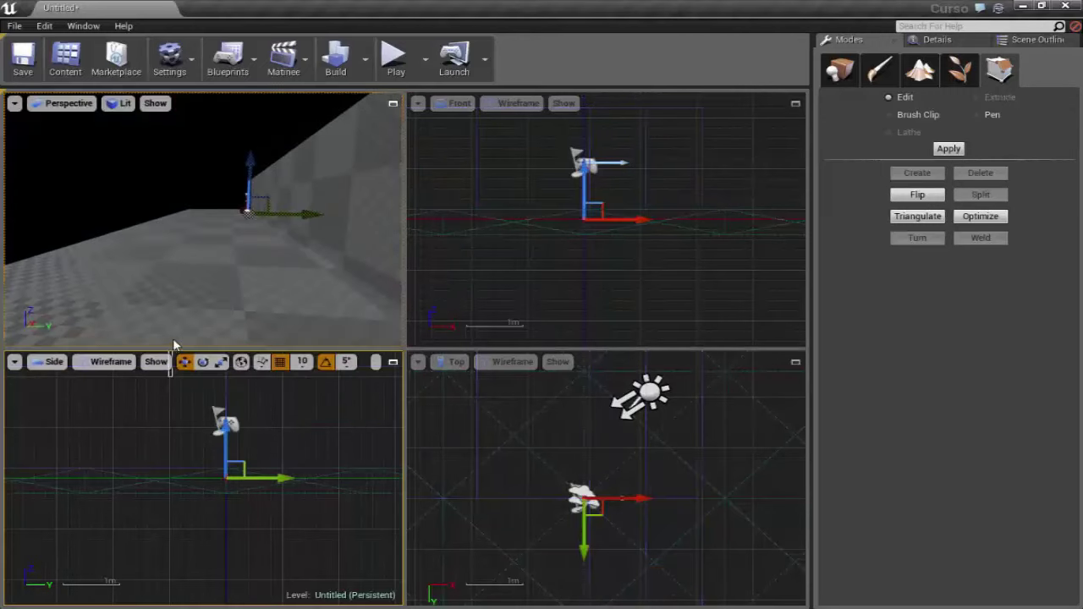
{"action": "left_click_drag", "start_coordinate": [173, 346], "coordinate": [218, 270]}
{"action": "left_click", "coordinate": [217, 285]}
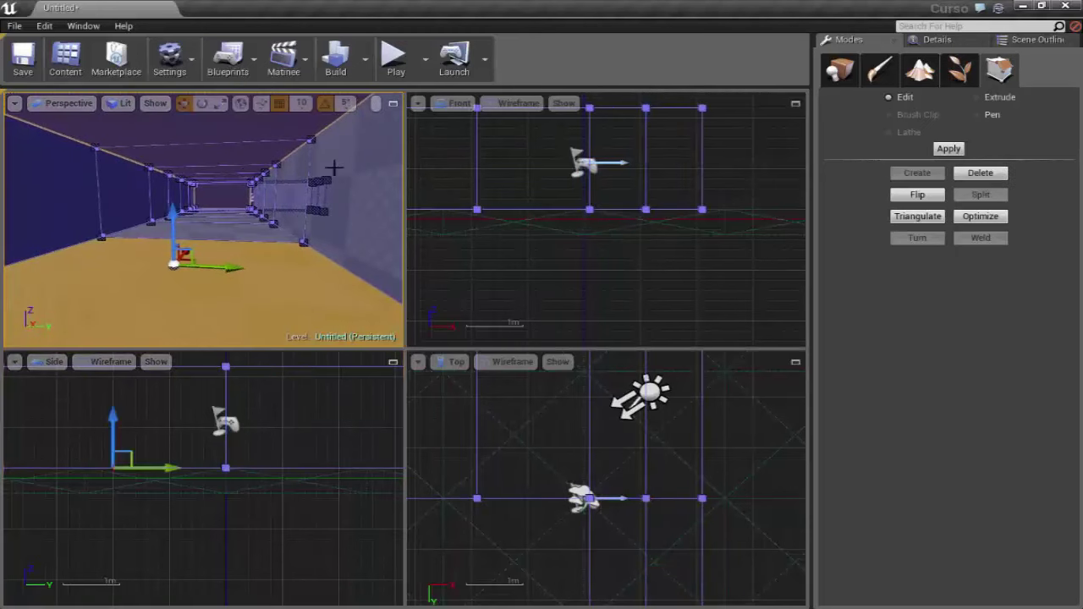
{"action": "left_click", "coordinate": [425, 59]}
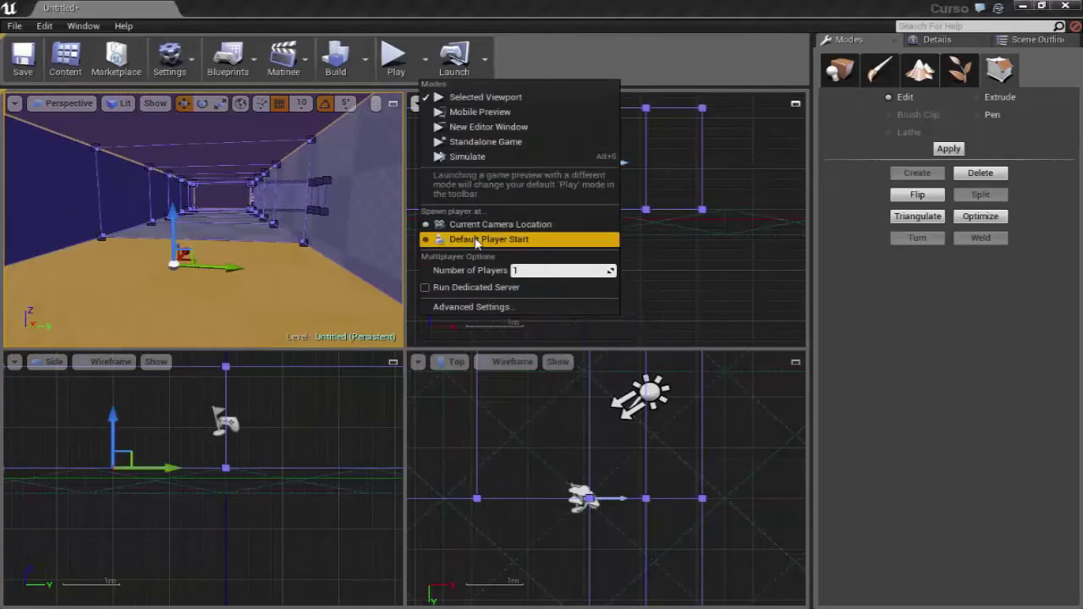
{"action": "left_click_drag", "start_coordinate": [149, 308], "coordinate": [152, 318]}
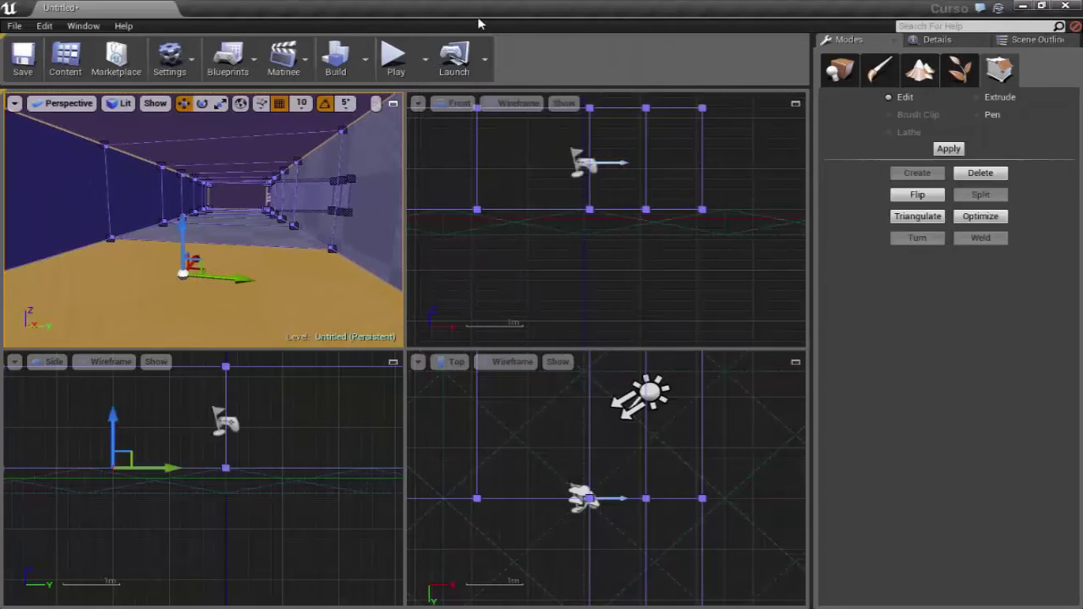
{"action": "left_click", "coordinate": [428, 63]}
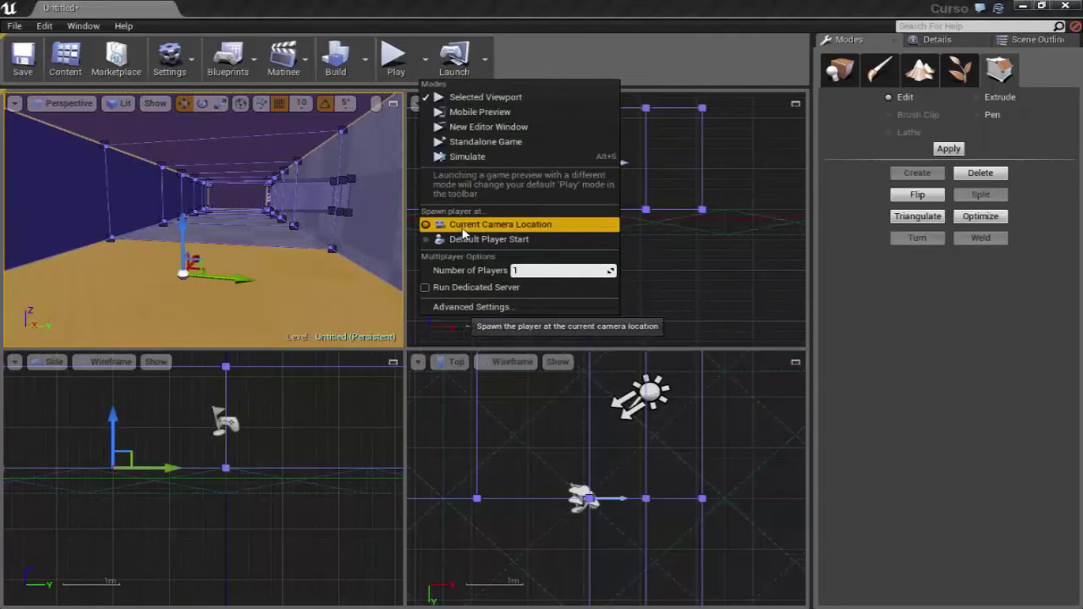
{"action": "left_click", "coordinate": [468, 228]}
Step: Play the level with Alt+P, walk forward with W, then stop with Esc
{"action": "left_click_drag", "start_coordinate": [152, 313], "coordinate": [169, 279]}
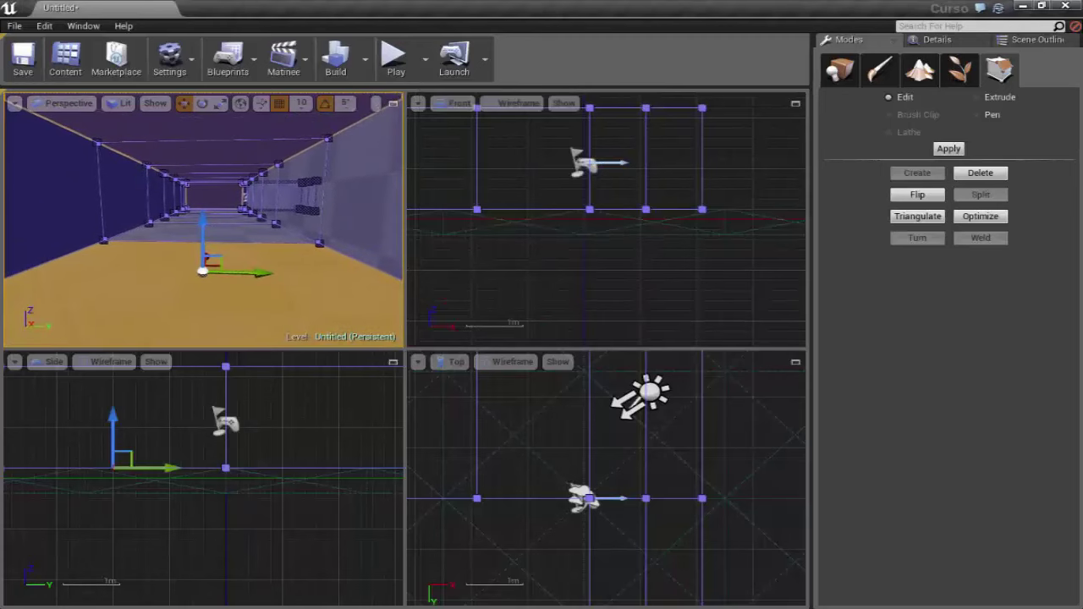
{"action": "key", "text": "alt+p"}
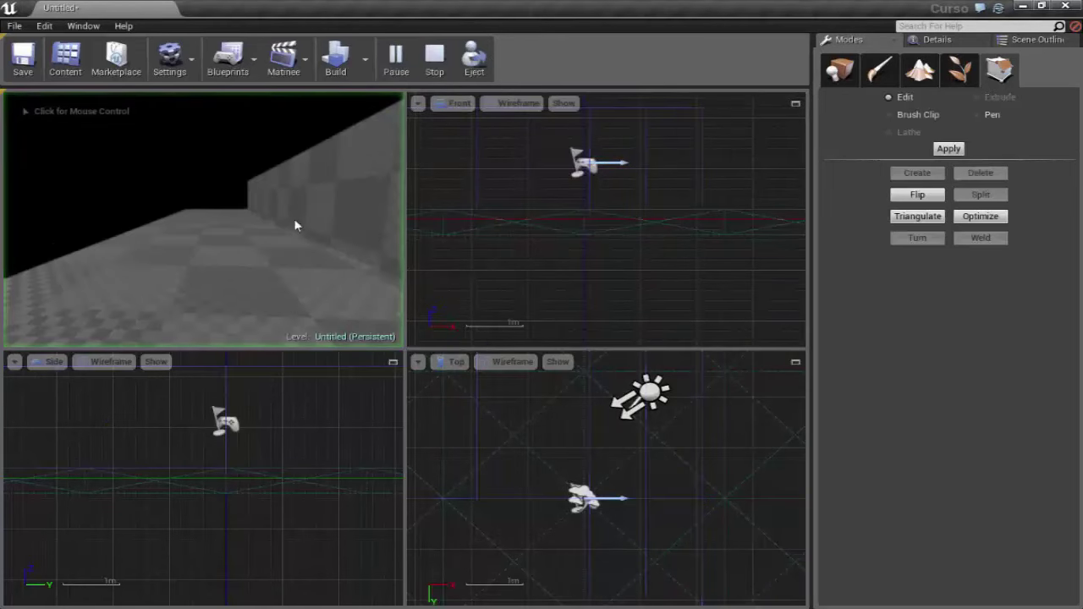
{"action": "key", "text": "w"}
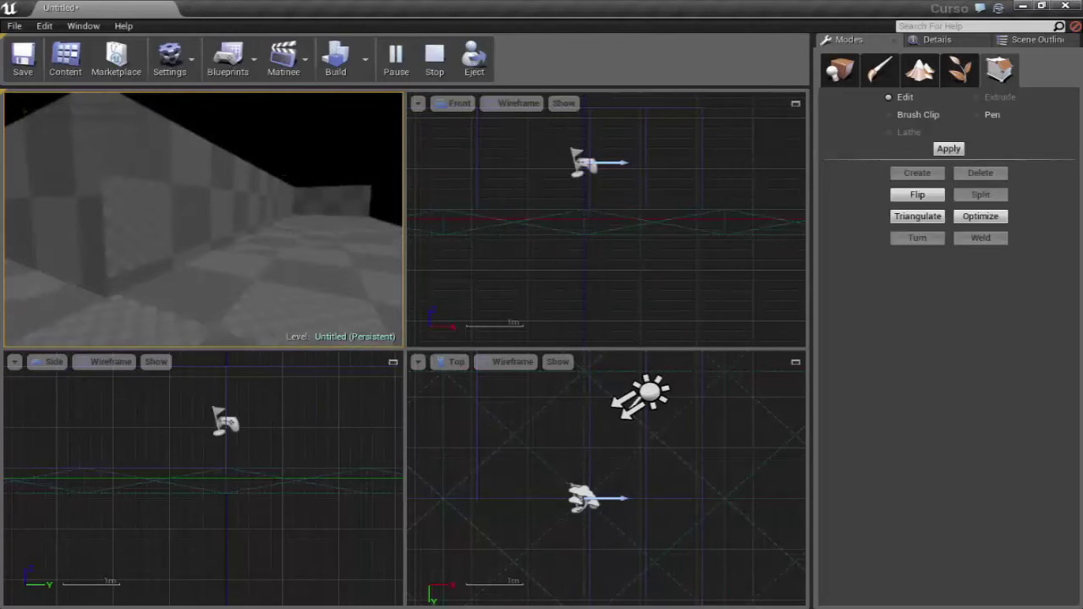
{"action": "key", "text": "Escape"}
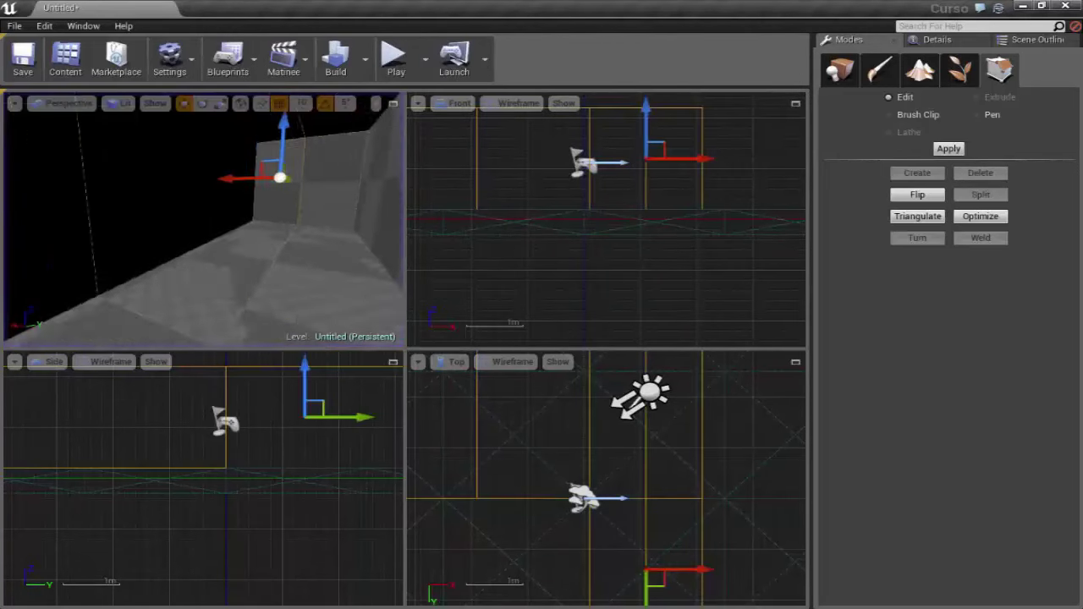
Step: Select the corridor brush, undo the face flip, and pick one of its side faces
{"action": "mouse_move", "coordinate": [307, 109]}
{"action": "right_mouse_down"}
{"action": "mouse_move", "coordinate": [301, 94]}
{"action": "mouse_move", "coordinate": [221, 96]}
{"action": "mouse_move", "coordinate": [257, 221]}
{"action": "right_mouse_up"}
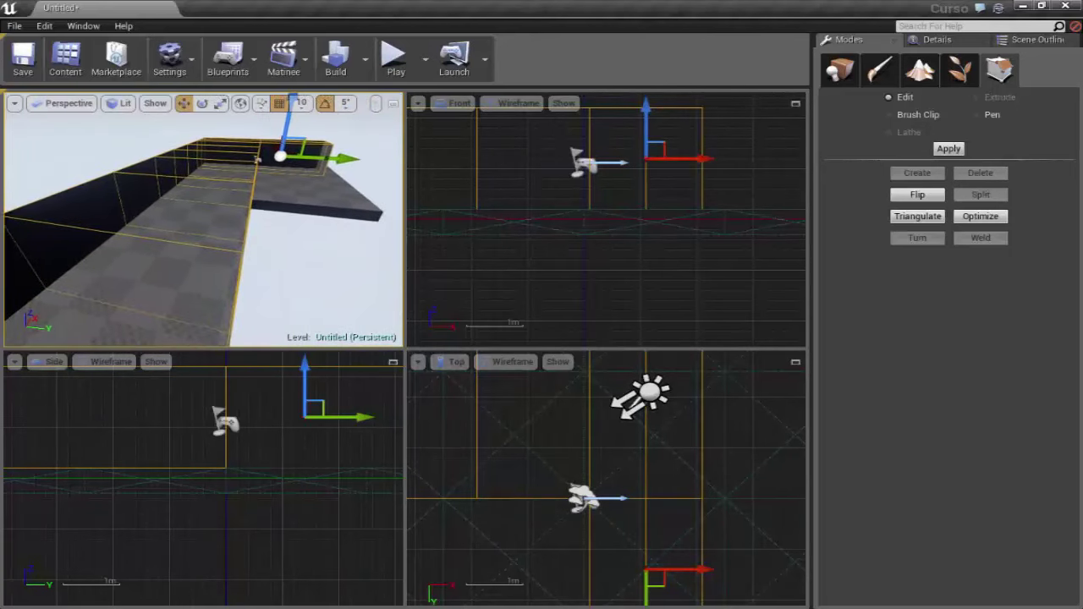
{"action": "right_click_drag", "start_coordinate": [257, 154], "coordinate": [259, 98]}
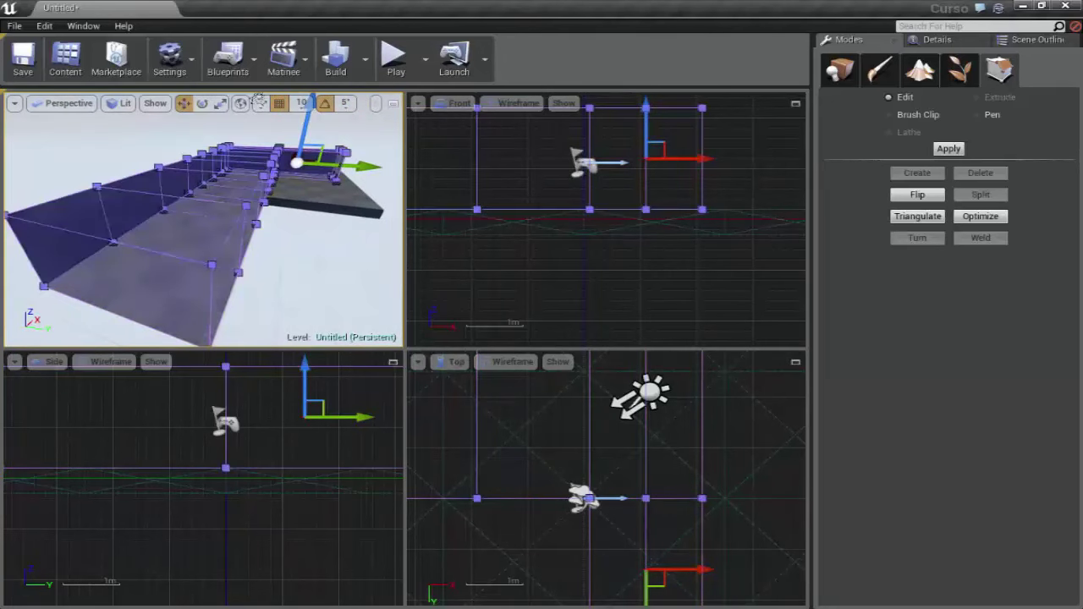
{"action": "key", "text": "ctrl+z"}
{"action": "key", "text": "ctrl+z"}
{"action": "key", "text": "ctrl+z"}
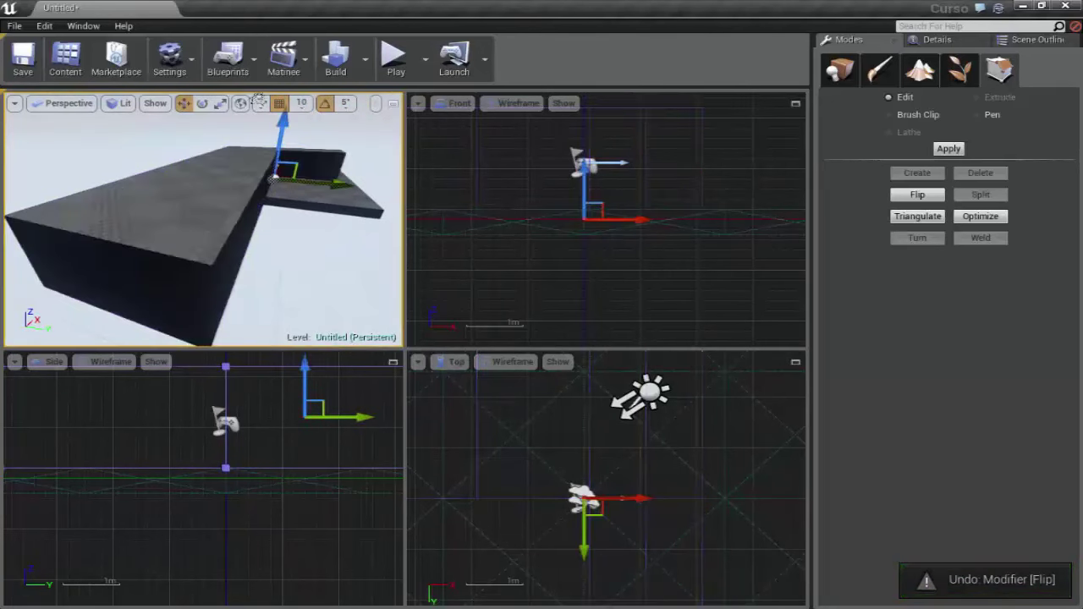
{"action": "right_click_drag", "start_coordinate": [306, 254], "coordinate": [738, 226]}
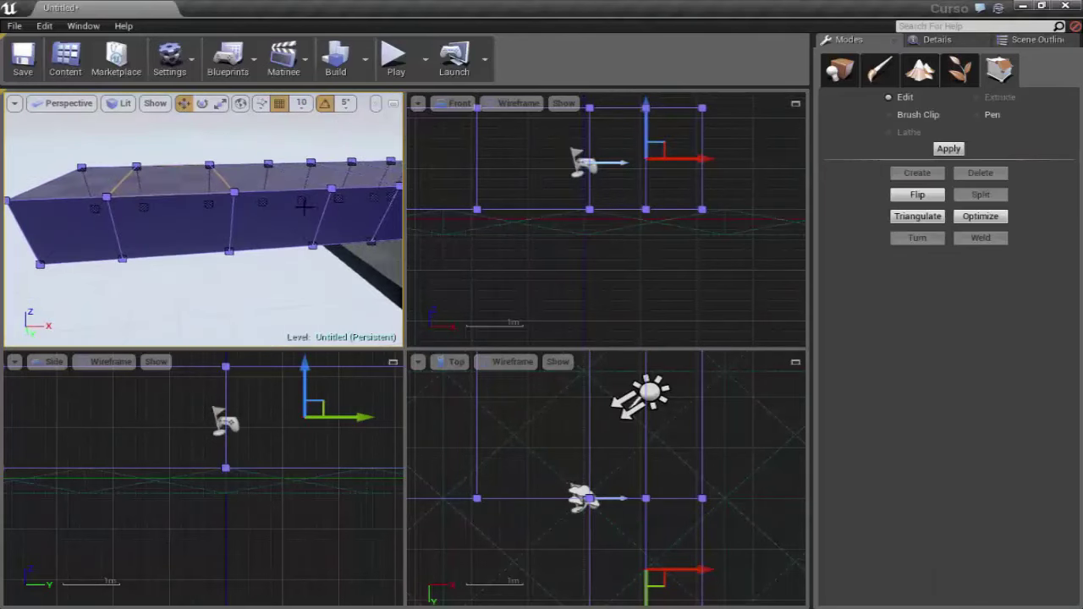
{"action": "left_click", "coordinate": [291, 217]}
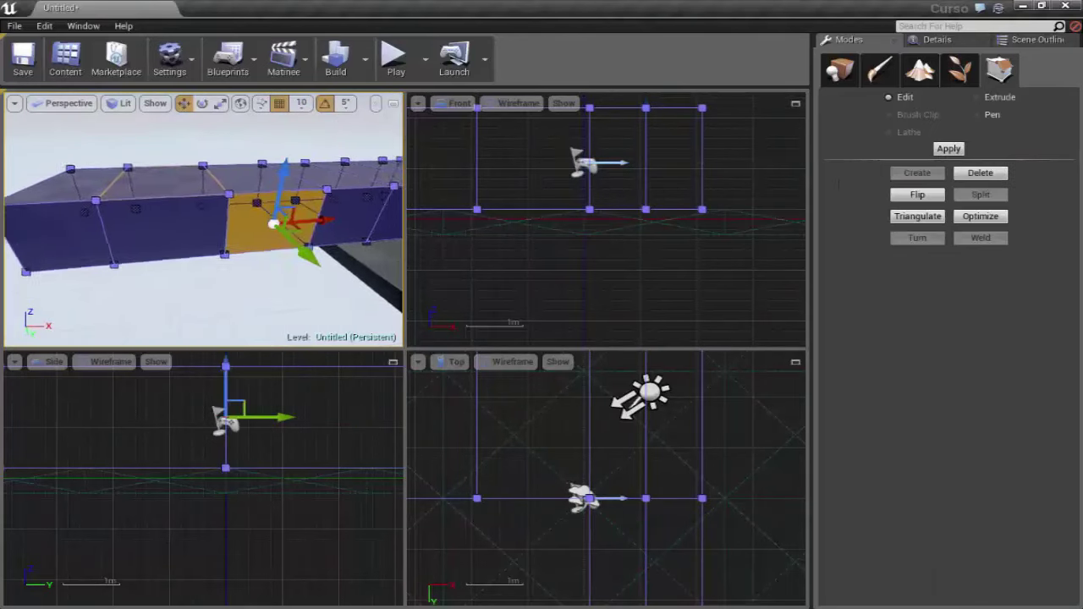
{"action": "right_click_drag", "start_coordinate": [382, 245], "coordinate": [203, 93]}
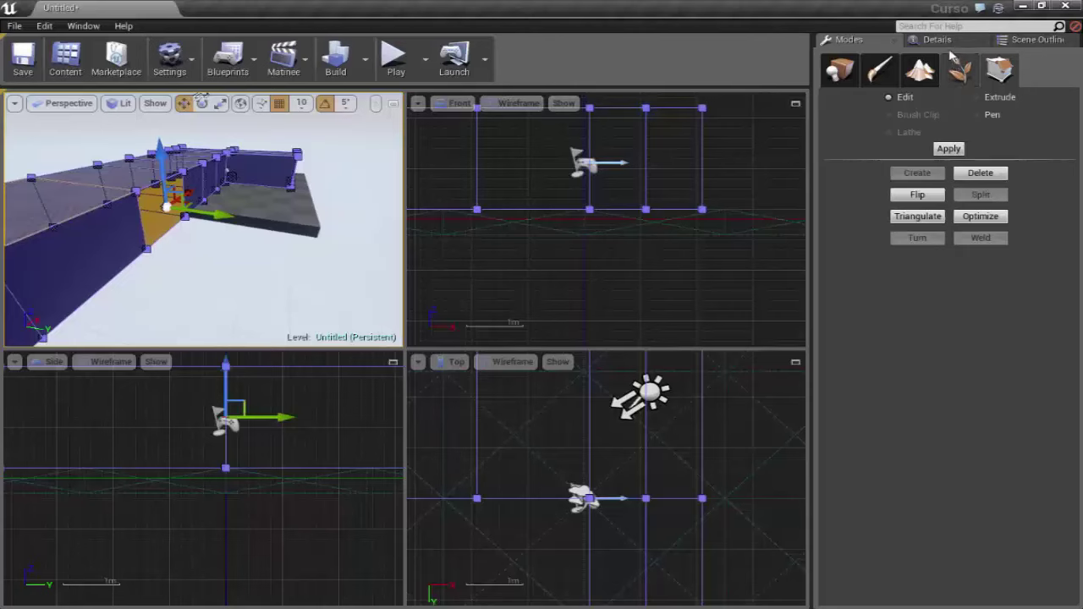
Step: Show Place mode's BSP shapes and view the long corridor brush wall from several angles
{"action": "left_click", "coordinate": [846, 72]}
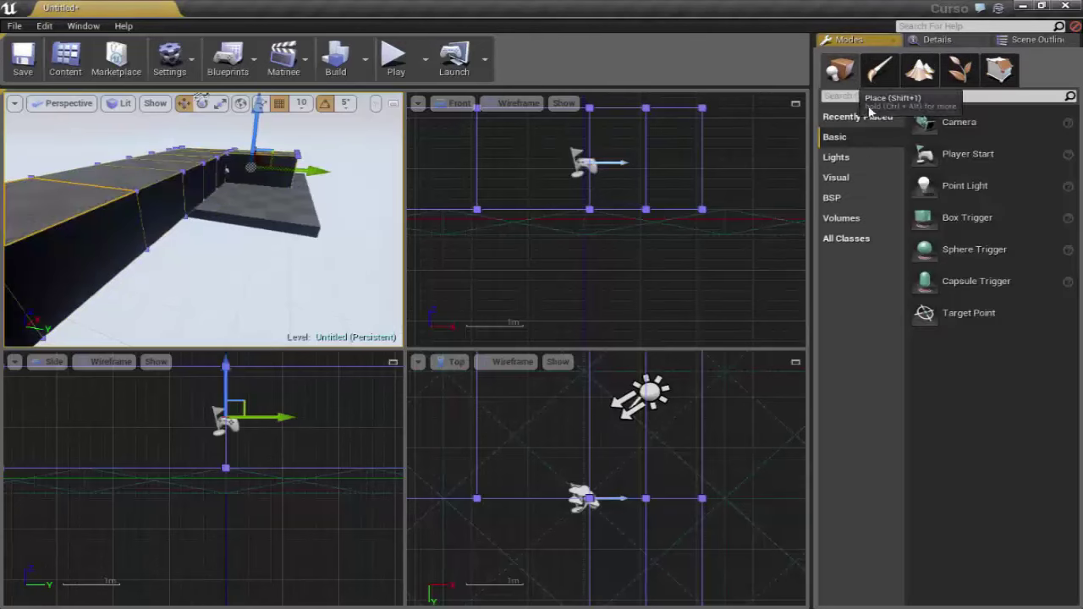
{"action": "left_click", "coordinate": [838, 197]}
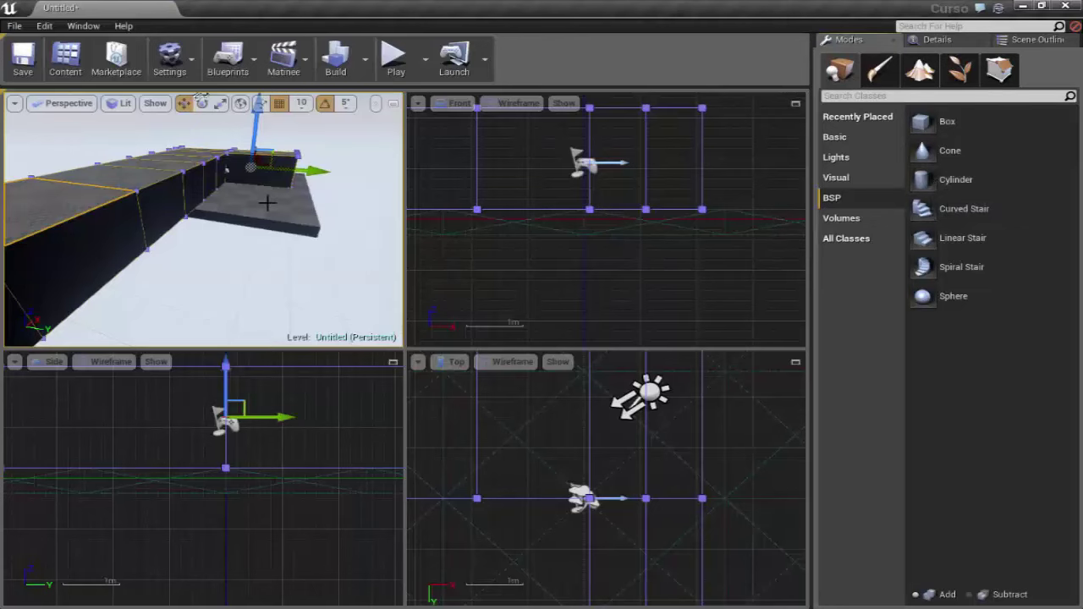
{"action": "mouse_move", "coordinate": [274, 252]}
{"action": "left_mouse_down"}
{"action": "mouse_move", "coordinate": [287, 254]}
{"action": "mouse_move", "coordinate": [178, 225]}
{"action": "left_mouse_up"}
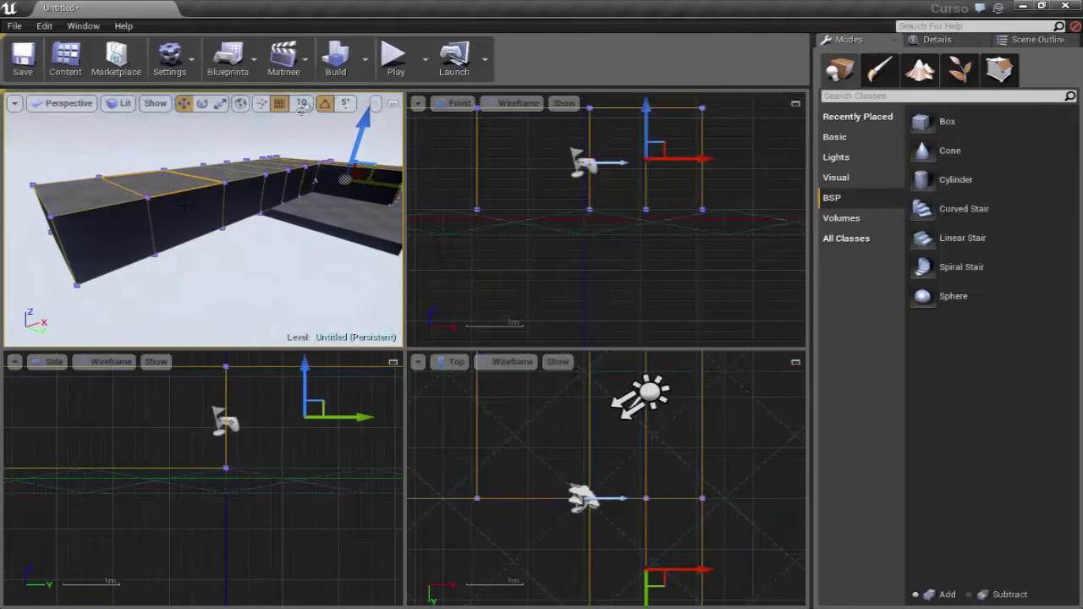
{"action": "mouse_move", "coordinate": [300, 115]}
{"action": "left_mouse_down"}
{"action": "mouse_move", "coordinate": [254, 186]}
{"action": "mouse_move", "coordinate": [181, 179]}
{"action": "mouse_move", "coordinate": [212, 182]}
{"action": "mouse_move", "coordinate": [303, 117]}
{"action": "mouse_move", "coordinate": [240, 219]}
{"action": "mouse_move", "coordinate": [216, 100]}
{"action": "mouse_move", "coordinate": [353, 111]}
{"action": "left_mouse_up"}
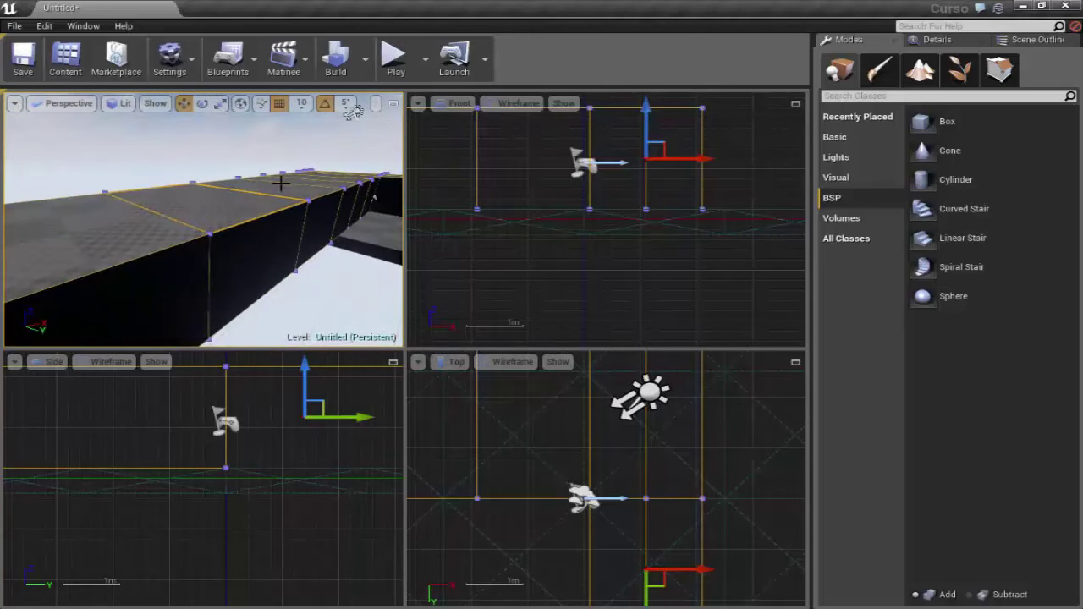
{"action": "mouse_move", "coordinate": [353, 111]}
{"action": "left_mouse_down"}
{"action": "mouse_move", "coordinate": [206, 118]}
{"action": "mouse_move", "coordinate": [192, 172]}
{"action": "left_mouse_up"}
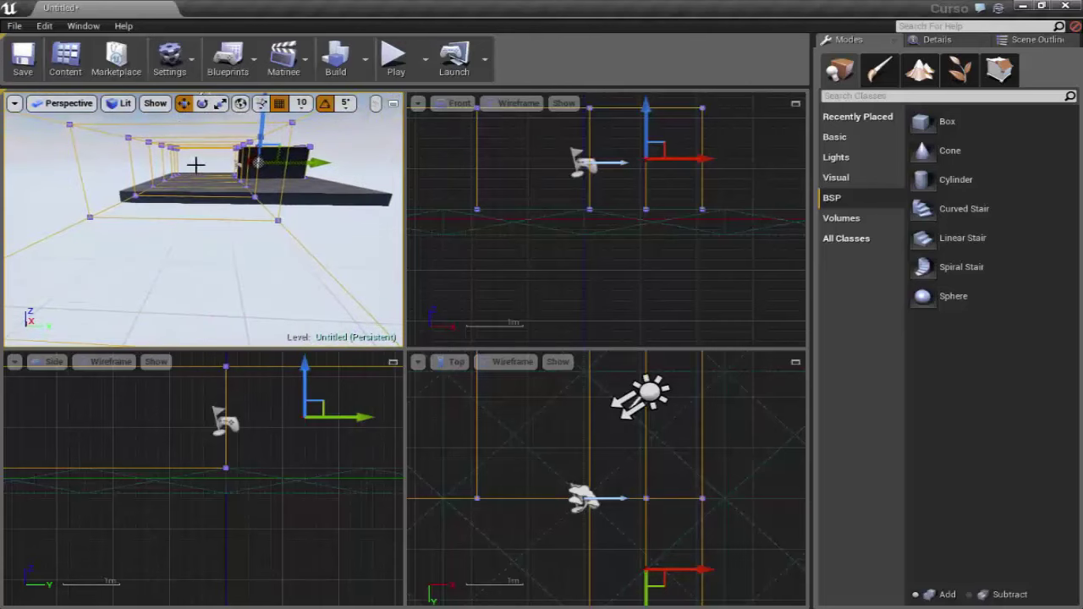
{"action": "mouse_move", "coordinate": [256, 253]}
{"action": "left_mouse_down"}
{"action": "mouse_move", "coordinate": [327, 165]}
{"action": "mouse_move", "coordinate": [256, 100]}
{"action": "left_mouse_up"}
{"action": "left_click_drag", "start_coordinate": [250, 276], "coordinate": [227, 170]}
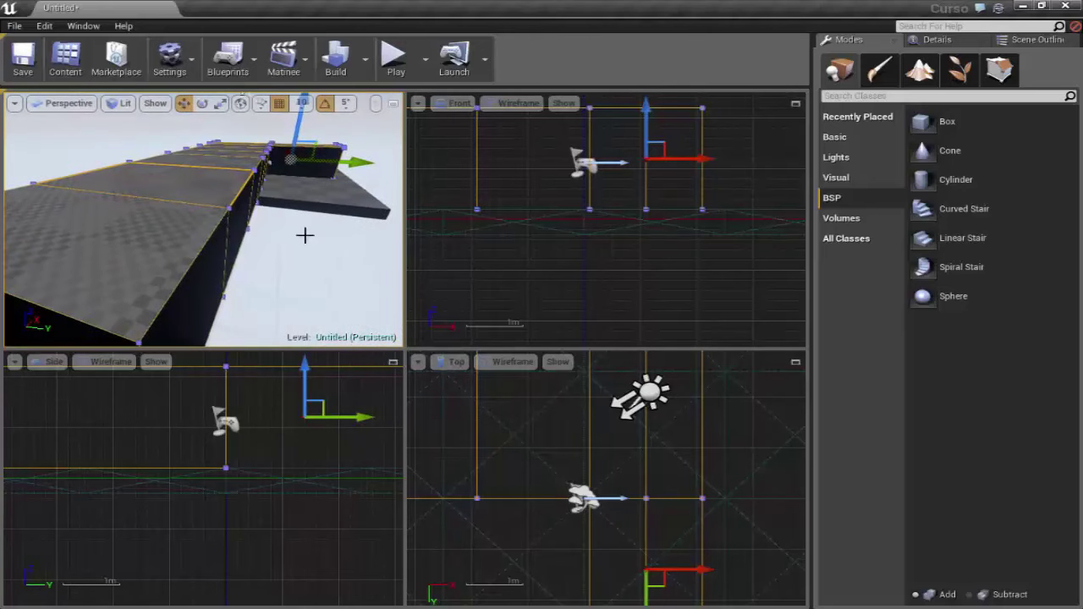
Step: Fly the perspective camera outside the box corridor to frame it, then enter Geometry Editing mode
{"action": "scroll", "coordinate": [505, 489], "scroll_direction": "down", "scroll_amount": 3}
{"action": "scroll", "coordinate": [506, 489], "scroll_direction": "down", "scroll_amount": 3}
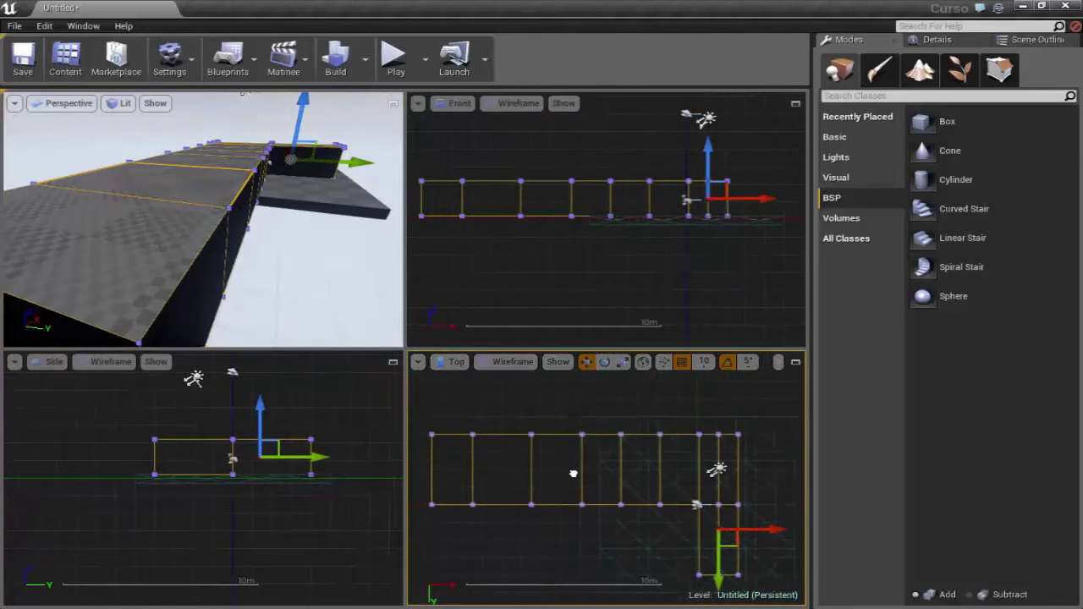
{"action": "right_click_drag", "start_coordinate": [506, 489], "coordinate": [519, 459]}
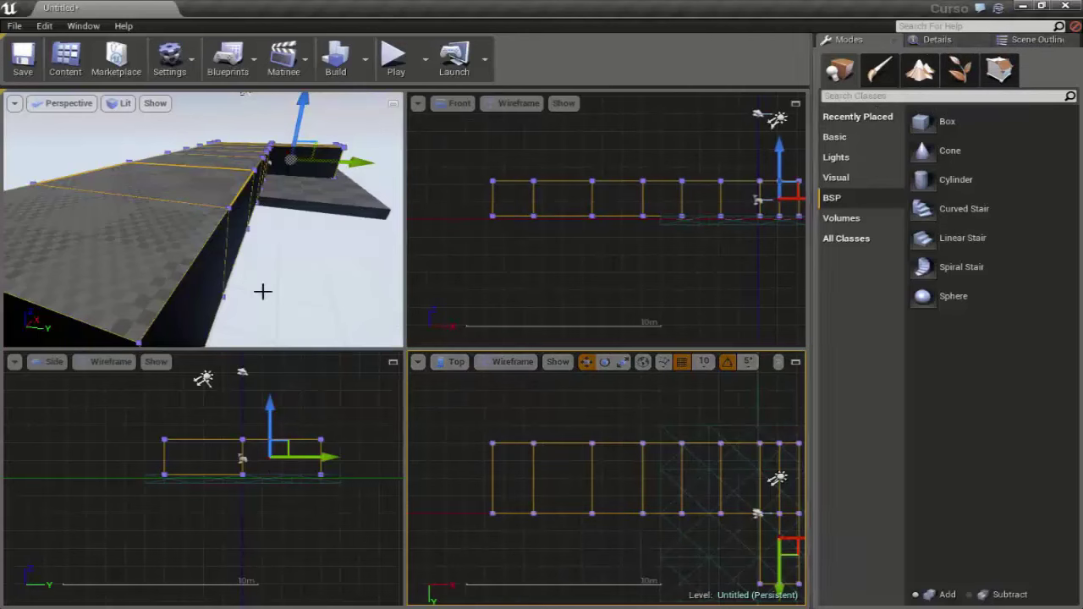
{"action": "right_click_drag", "start_coordinate": [291, 224], "coordinate": [283, 216]}
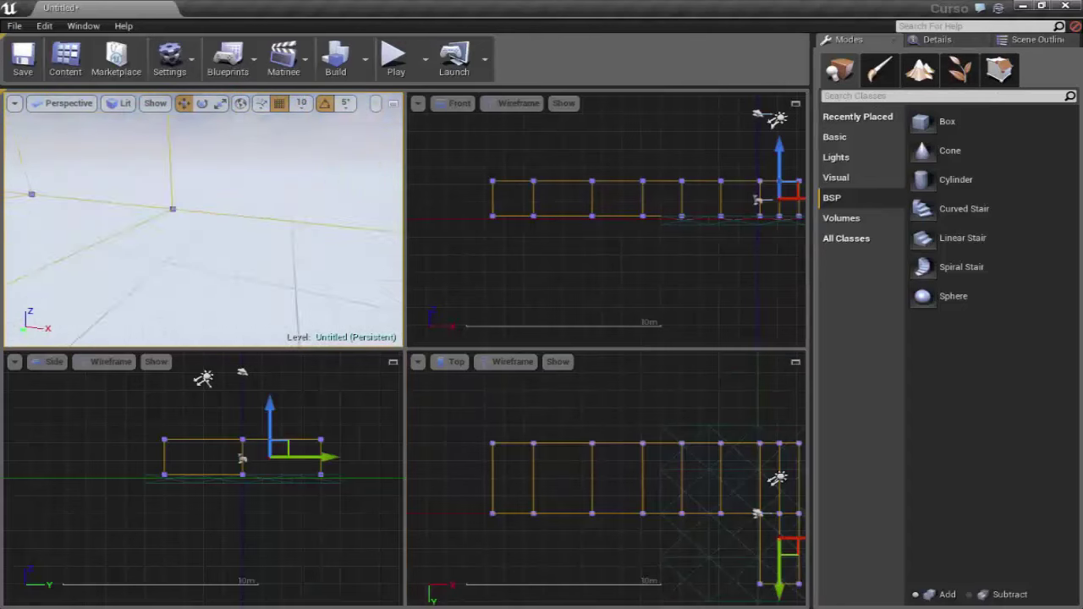
{"action": "right_click_drag", "start_coordinate": [213, 167], "coordinate": [213, 168]}
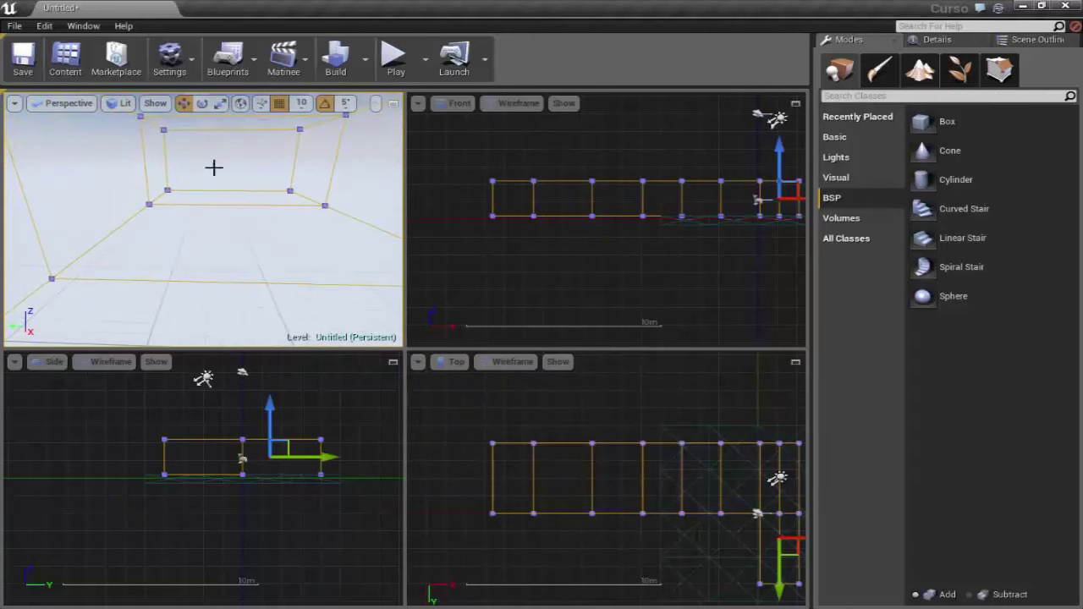
{"action": "mouse_move", "coordinate": [181, 211]}
{"action": "right_mouse_down"}
{"action": "mouse_move", "coordinate": [292, 206]}
{"action": "mouse_move", "coordinate": [203, 220]}
{"action": "right_mouse_up"}
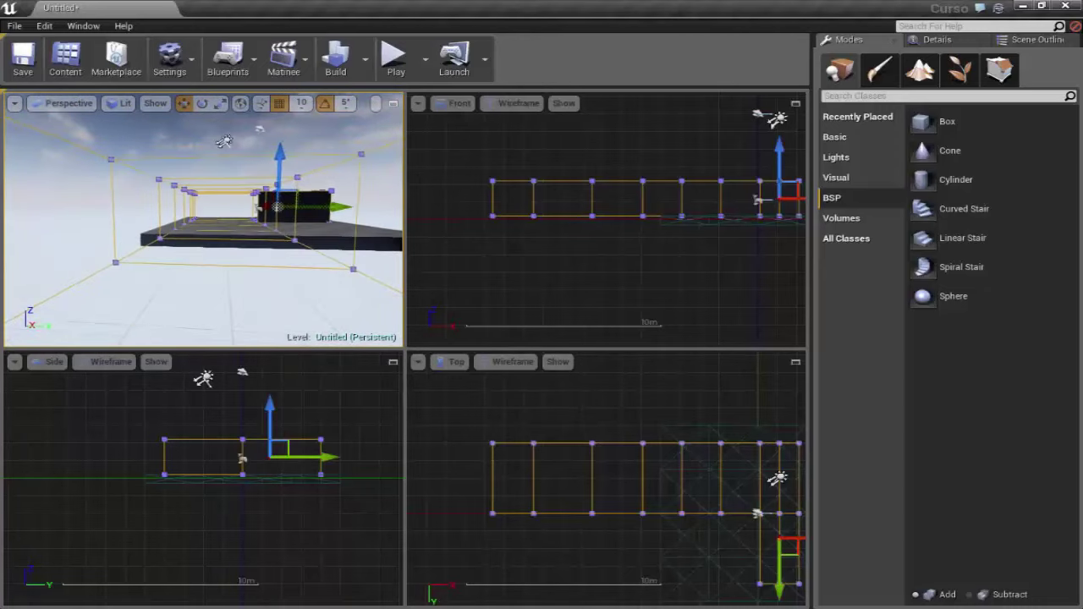
{"action": "right_click_drag", "start_coordinate": [260, 157], "coordinate": [257, 141]}
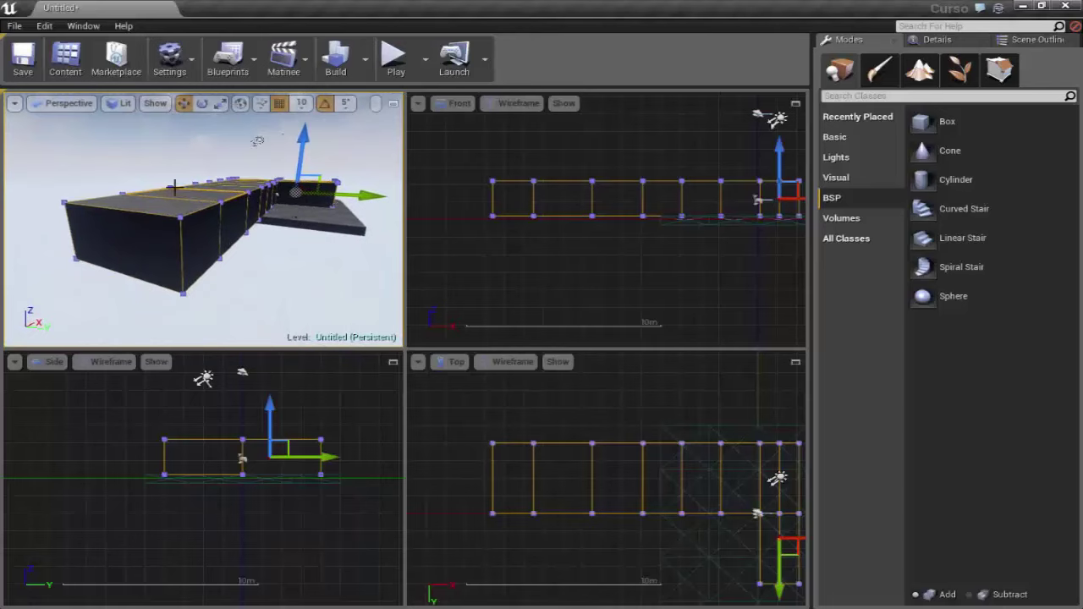
{"action": "right_click_drag", "start_coordinate": [136, 168], "coordinate": [136, 169]}
{"action": "right_click_drag", "start_coordinate": [314, 266], "coordinate": [313, 265]}
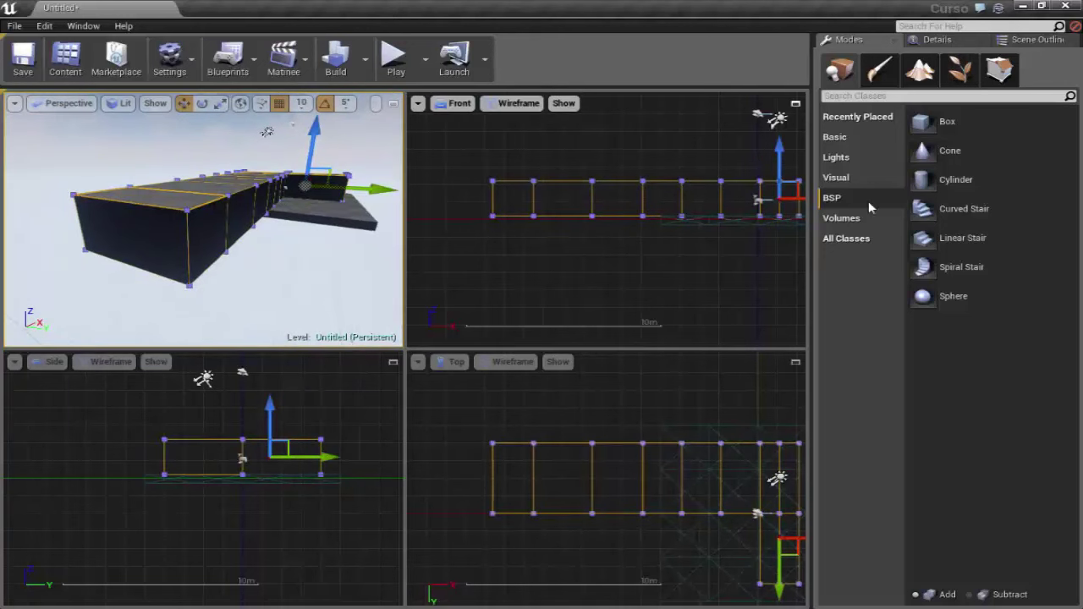
{"action": "left_click", "coordinate": [999, 69]}
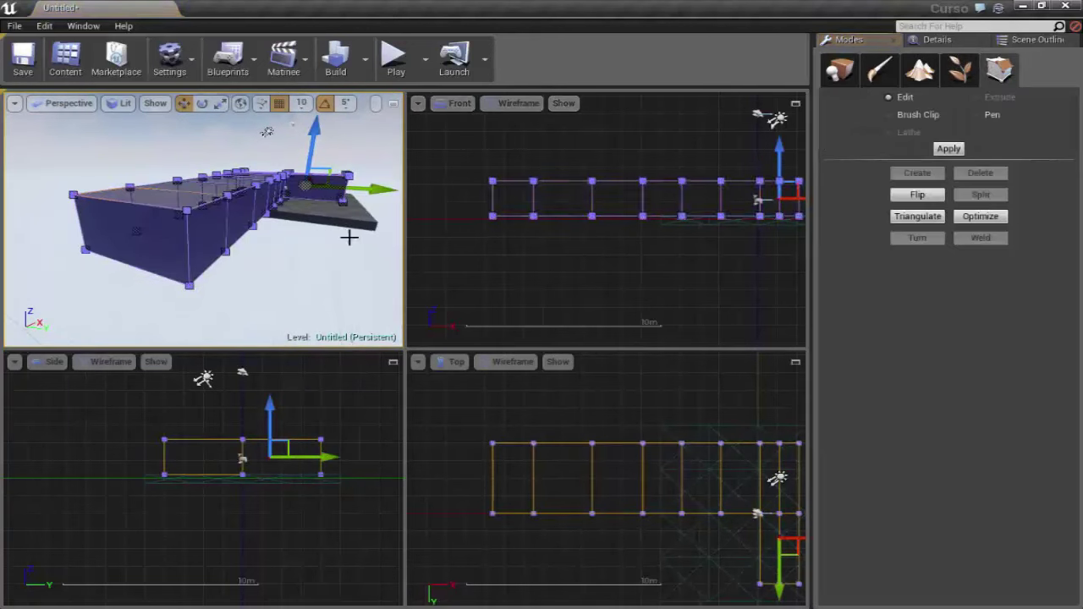
Step: Optimize the corridor brush so its segmented side faces merge into single faces
{"action": "left_click", "coordinate": [973, 217]}
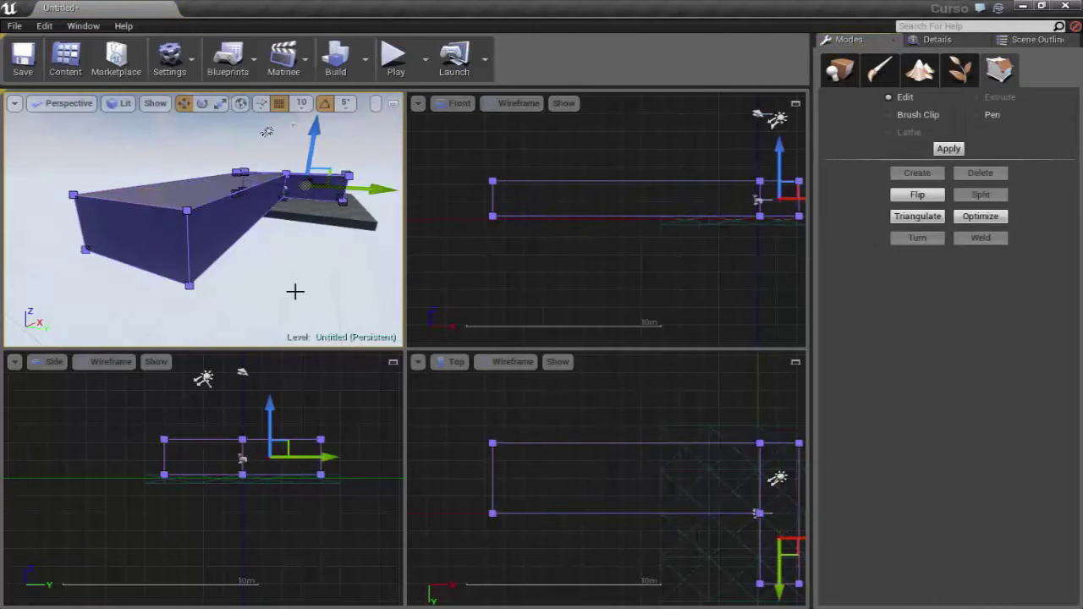
{"action": "right_click_drag", "start_coordinate": [306, 288], "coordinate": [306, 288]}
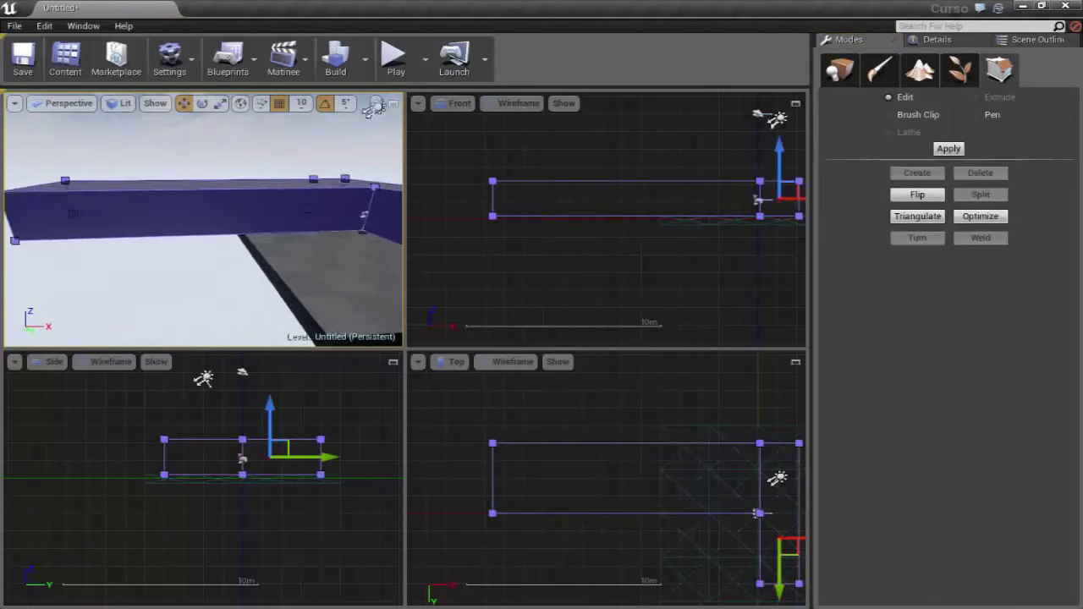
{"action": "right_click_drag", "start_coordinate": [328, 206], "coordinate": [328, 205]}
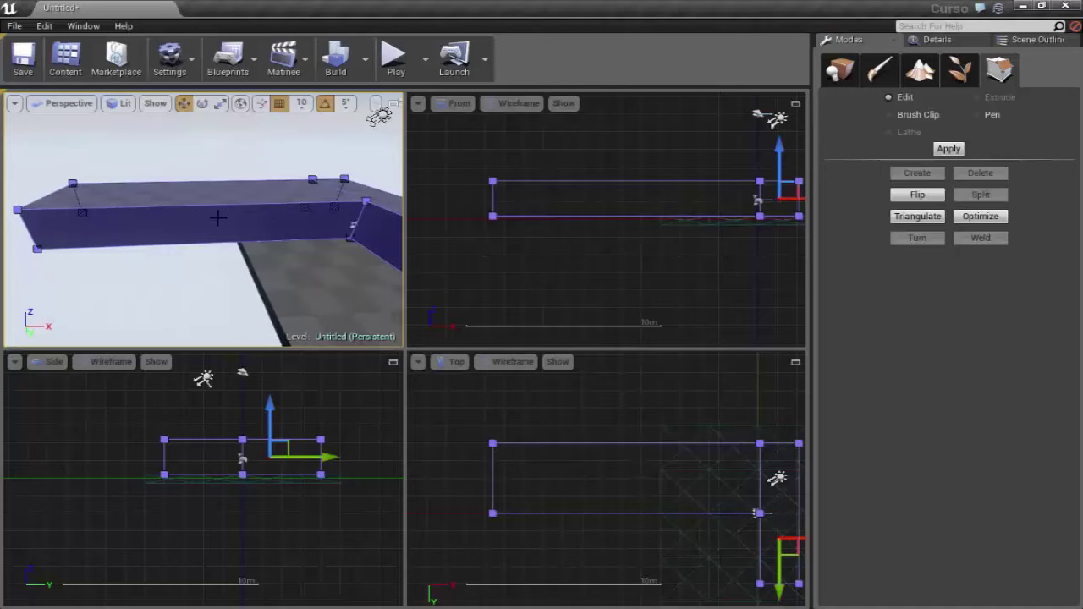
{"action": "right_click_drag", "start_coordinate": [218, 218], "coordinate": [143, 235]}
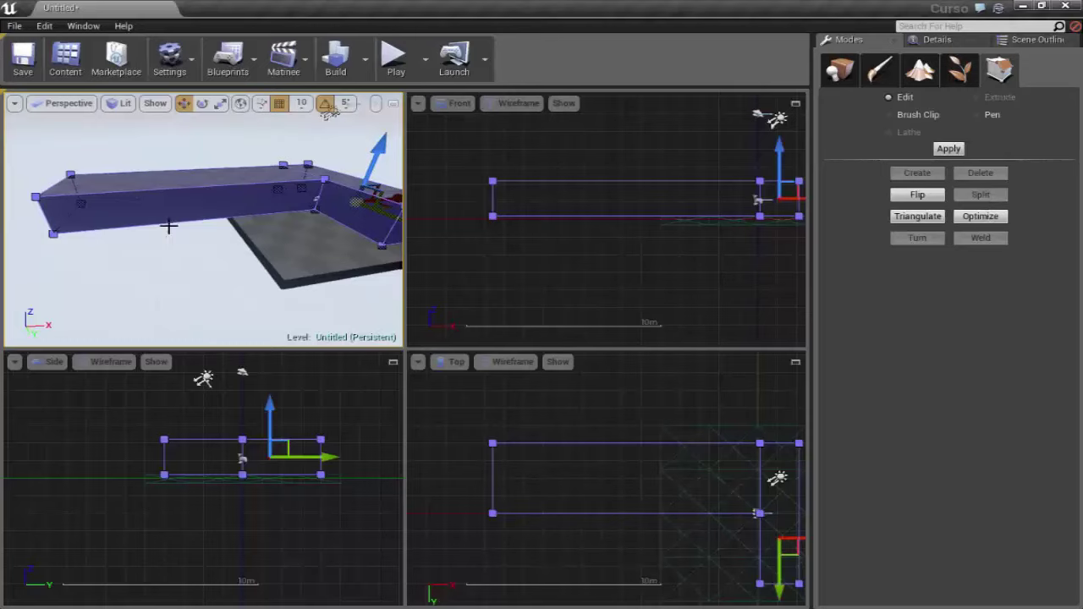
Step: Orbit around to the corridor brush's far end and select its end face
{"action": "right_click_drag", "start_coordinate": [251, 255], "coordinate": [296, 277]}
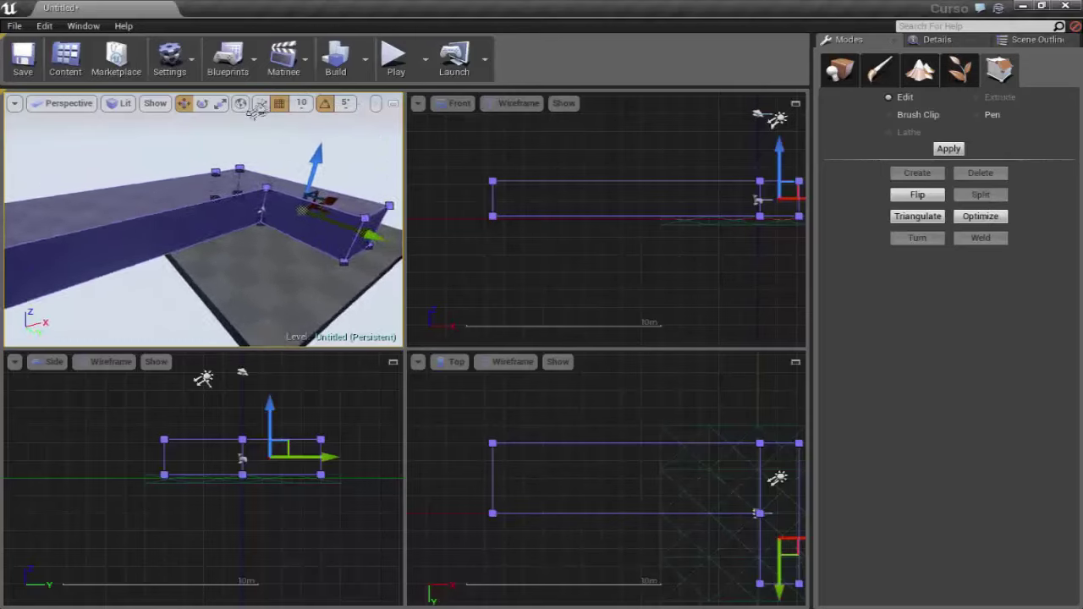
{"action": "right_click_drag", "start_coordinate": [345, 180], "coordinate": [295, 240]}
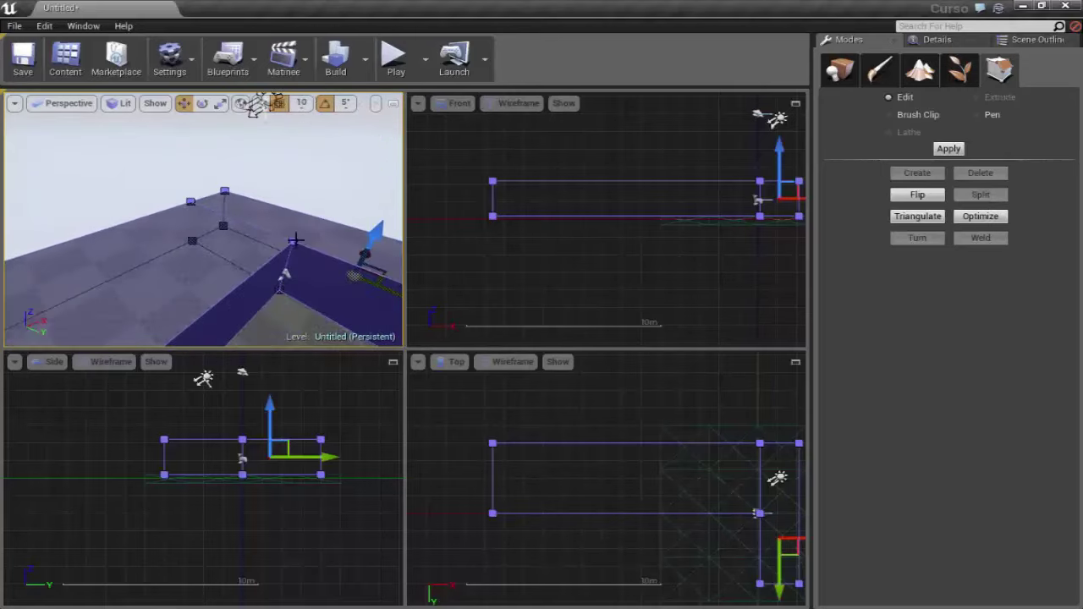
{"action": "mouse_move", "coordinate": [176, 212]}
{"action": "right_mouse_down"}
{"action": "mouse_move", "coordinate": [300, 106]}
{"action": "mouse_move", "coordinate": [352, 106]}
{"action": "right_mouse_up"}
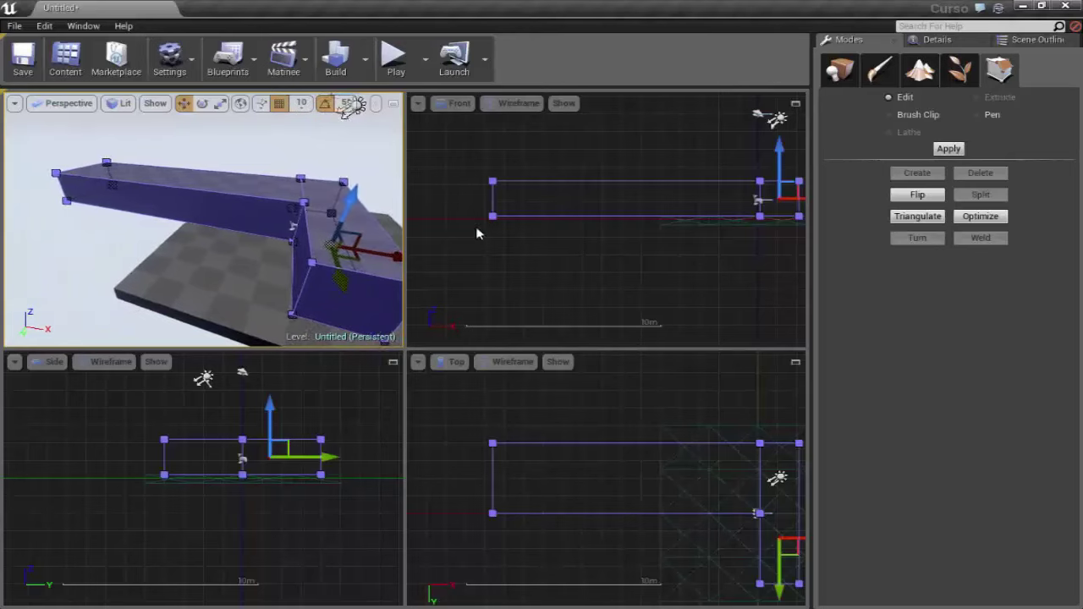
{"action": "right_click_drag", "start_coordinate": [231, 151], "coordinate": [245, 156]}
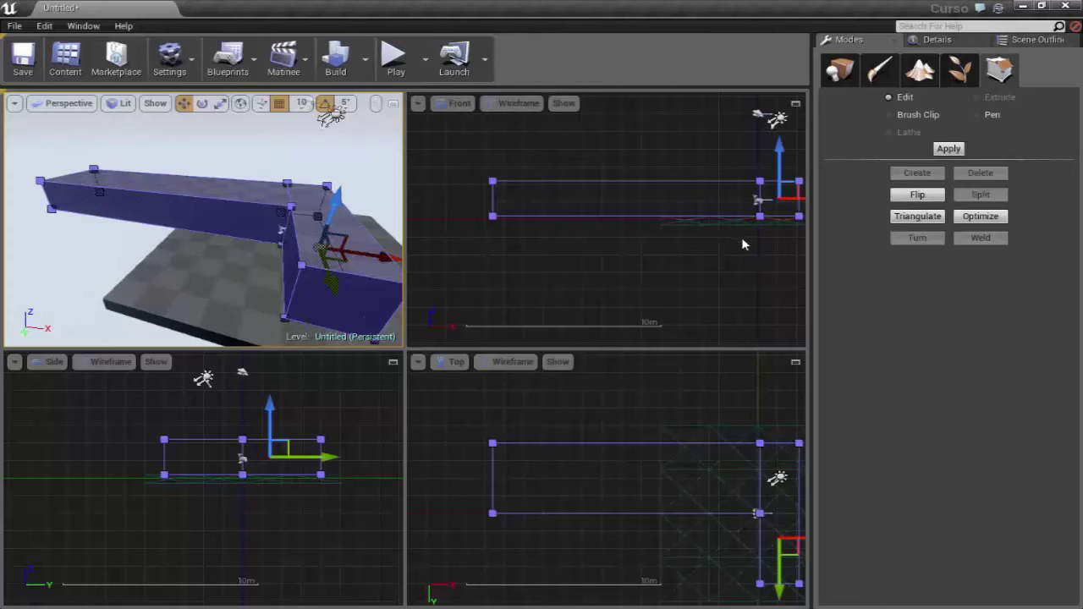
{"action": "left_click", "coordinate": [324, 300]}
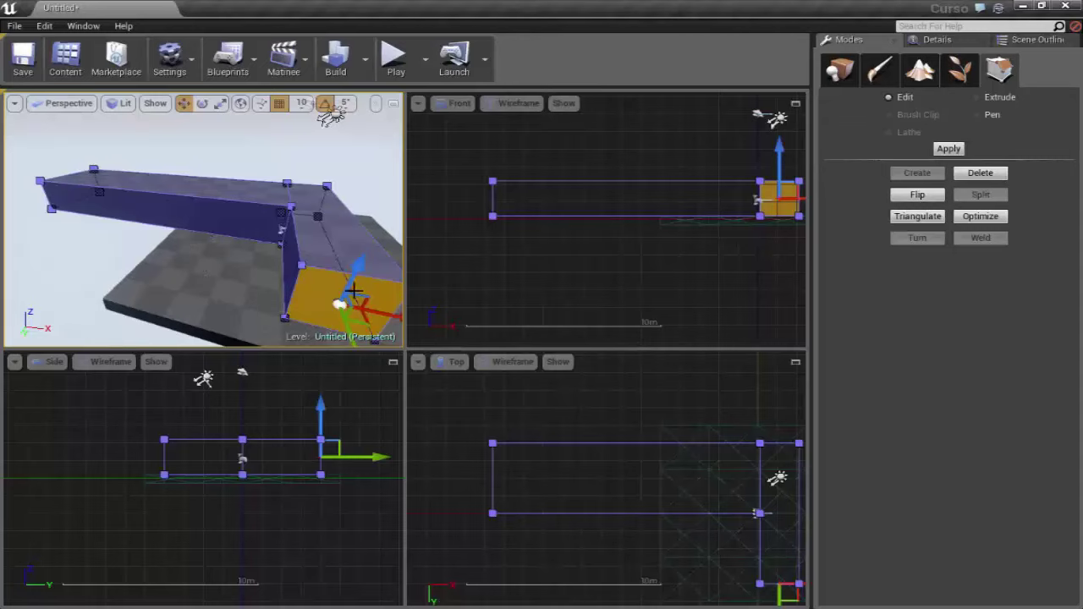
{"action": "left_click_drag", "start_coordinate": [200, 272], "coordinate": [245, 272]}
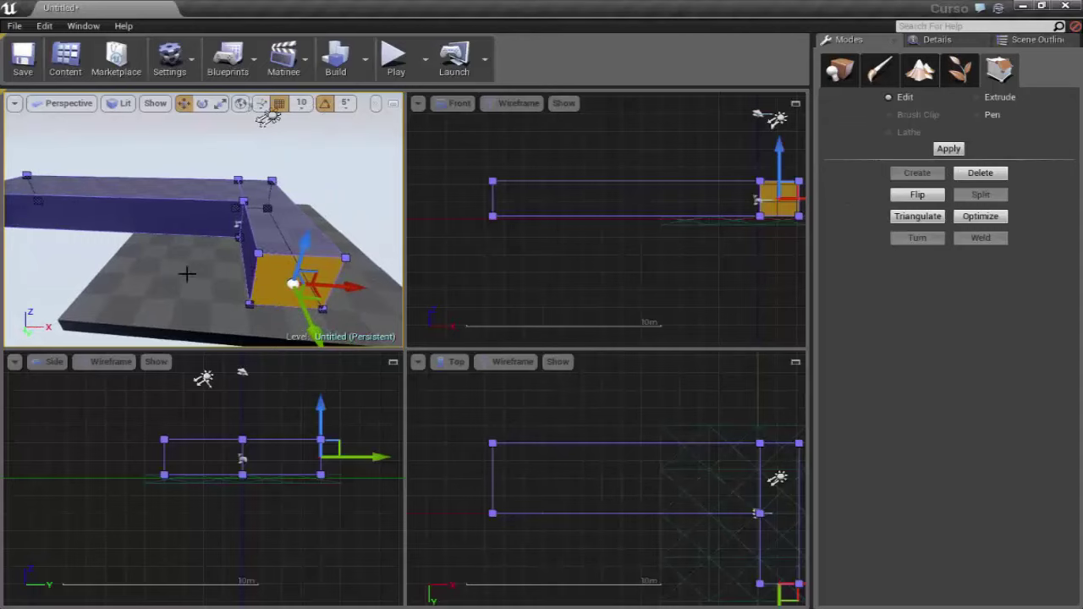
{"action": "left_click_drag", "start_coordinate": [187, 273], "coordinate": [187, 246]}
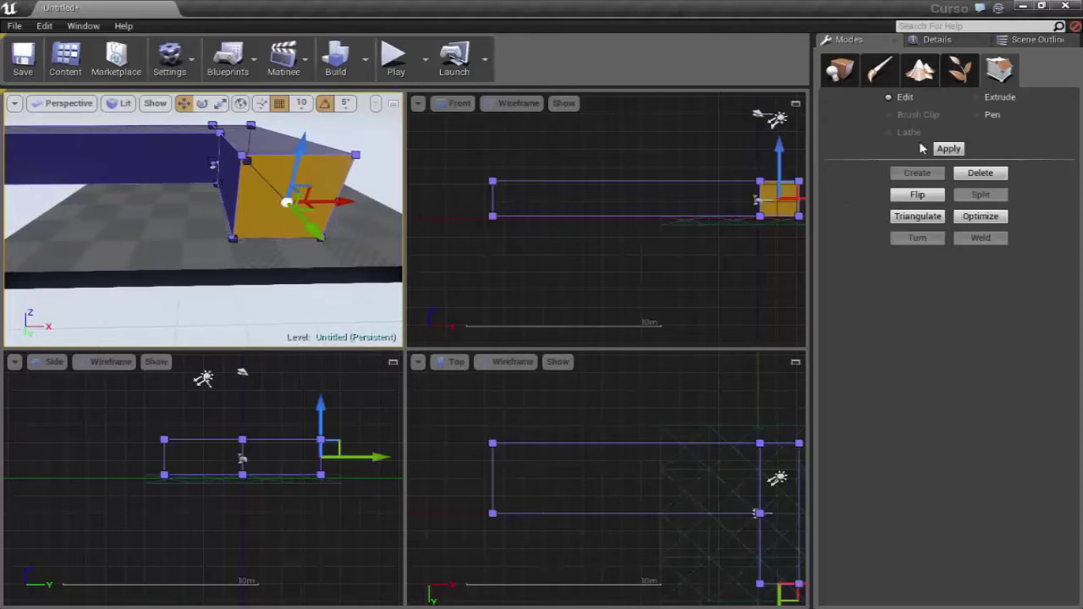
{"action": "left_click", "coordinate": [647, 172]}
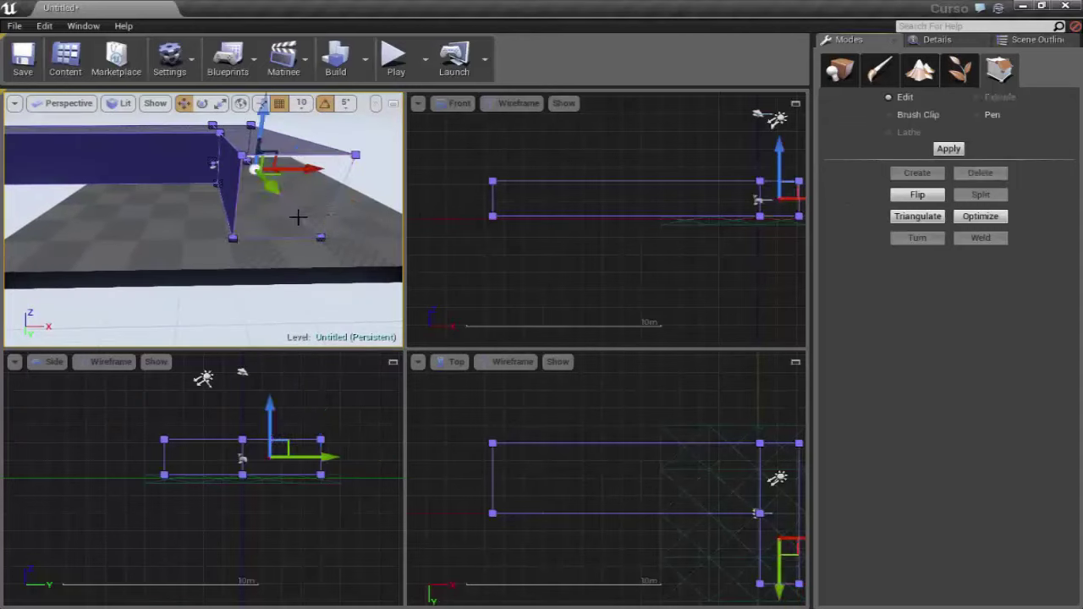
{"action": "mouse_move", "coordinate": [280, 225]}
{"action": "left_mouse_down"}
{"action": "mouse_move", "coordinate": [279, 256]}
{"action": "mouse_move", "coordinate": [287, 245]}
{"action": "left_mouse_up"}
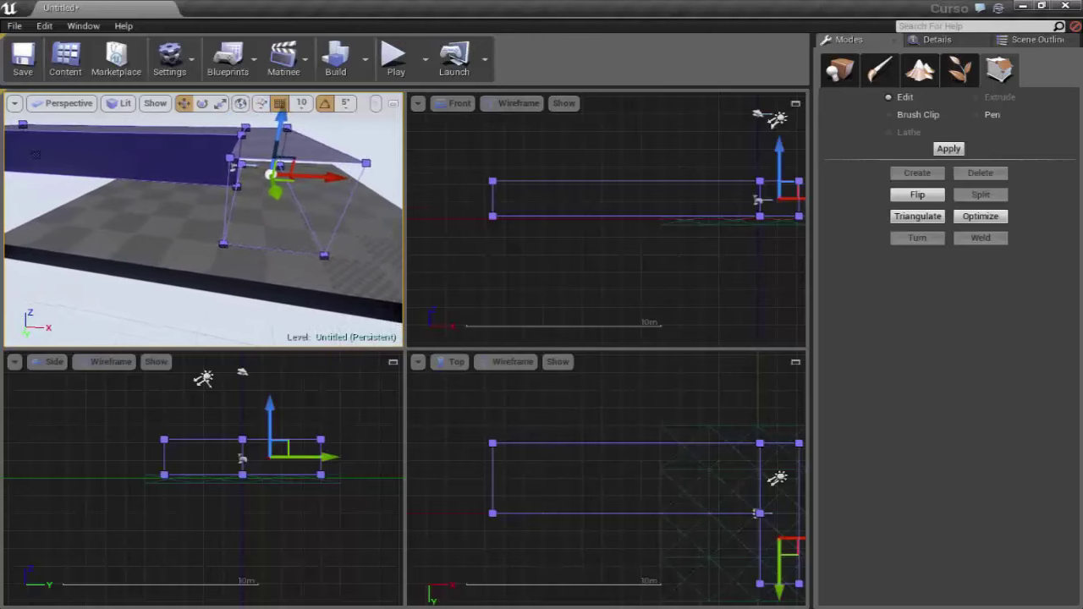
{"action": "left_click_drag", "start_coordinate": [287, 245], "coordinate": [394, 172]}
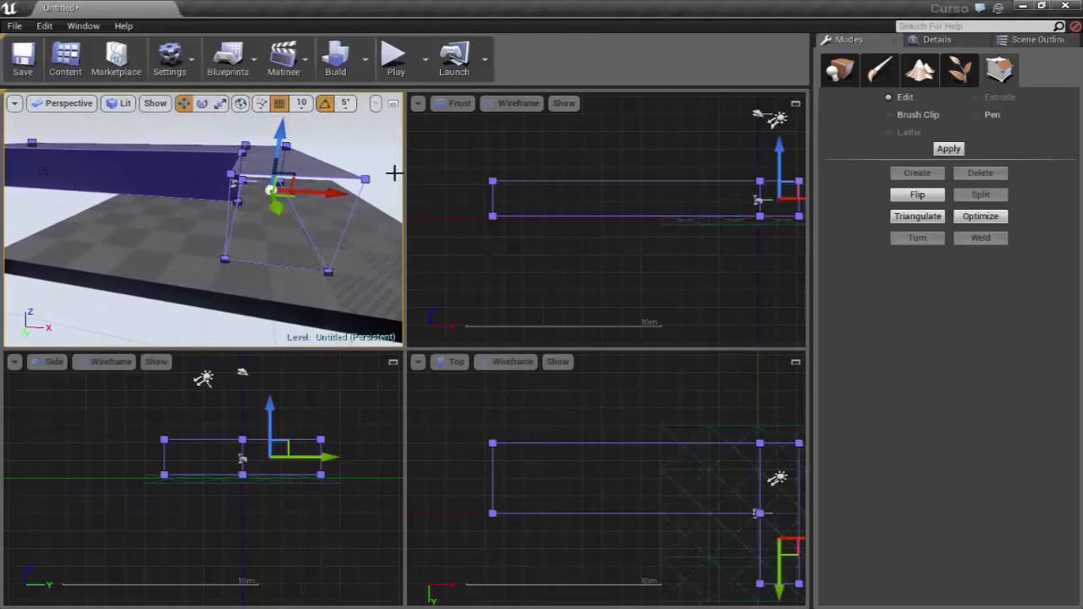
{"action": "key", "text": "ctrl+z"}
{"action": "mouse_move", "coordinate": [198, 254]}
{"action": "left_mouse_down"}
{"action": "mouse_move", "coordinate": [301, 115]}
{"action": "mouse_move", "coordinate": [242, 161]}
{"action": "left_mouse_up"}
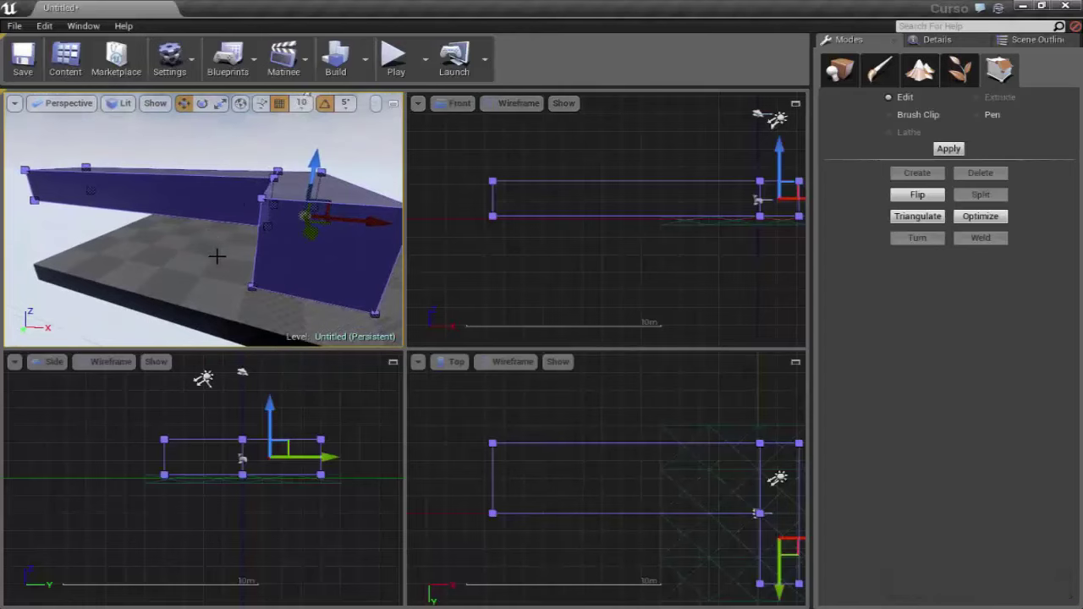
{"action": "mouse_move", "coordinate": [217, 255]}
{"action": "left_mouse_down"}
{"action": "mouse_move", "coordinate": [203, 205]}
{"action": "mouse_move", "coordinate": [217, 204]}
{"action": "left_mouse_up"}
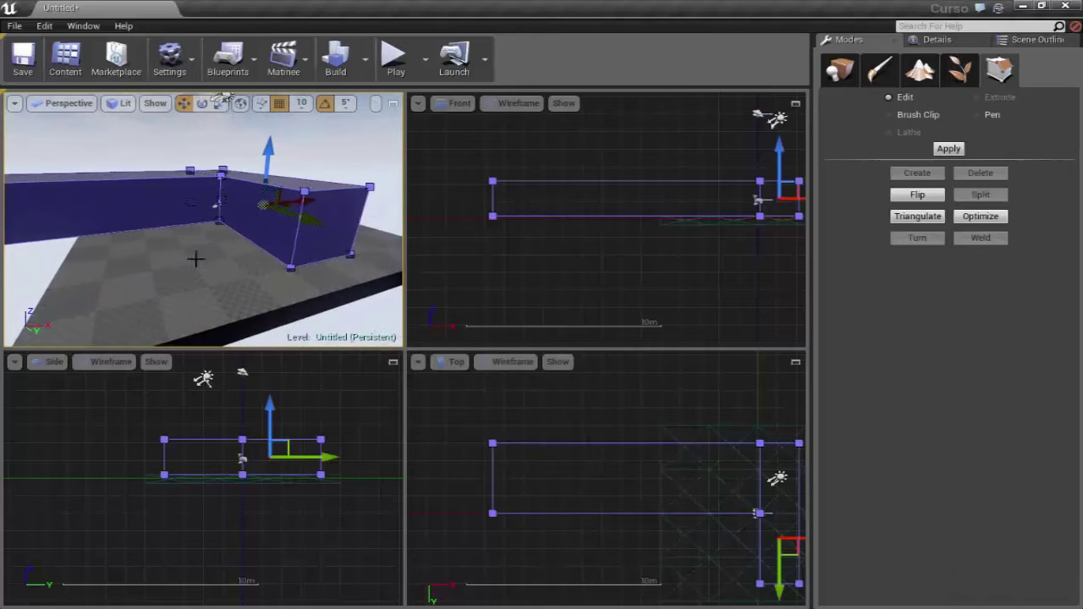
{"action": "left_click_drag", "start_coordinate": [195, 259], "coordinate": [218, 278]}
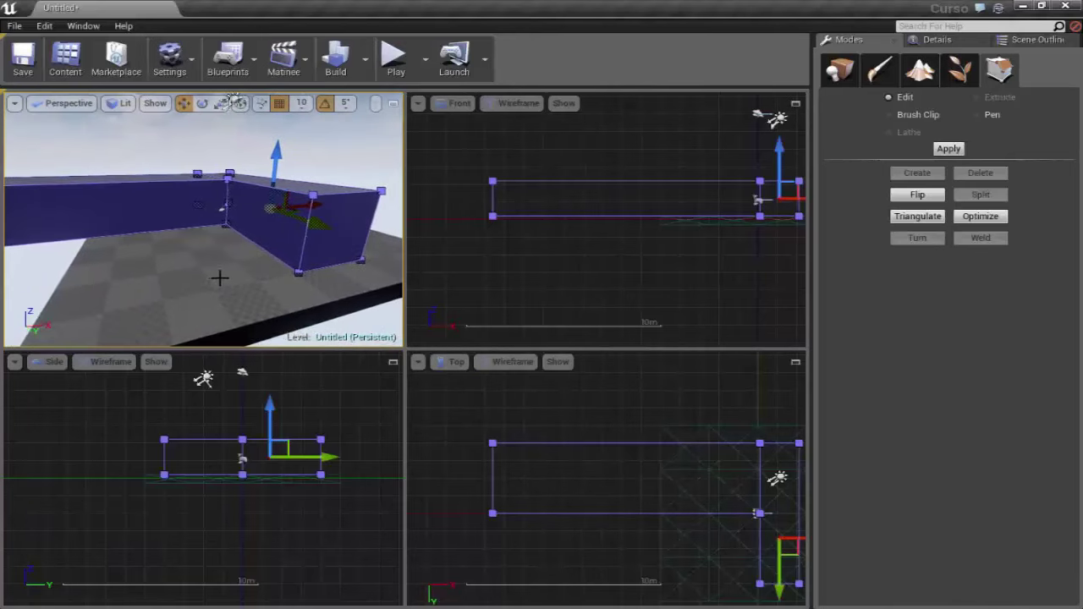
{"action": "left_click_drag", "start_coordinate": [223, 288], "coordinate": [254, 254]}
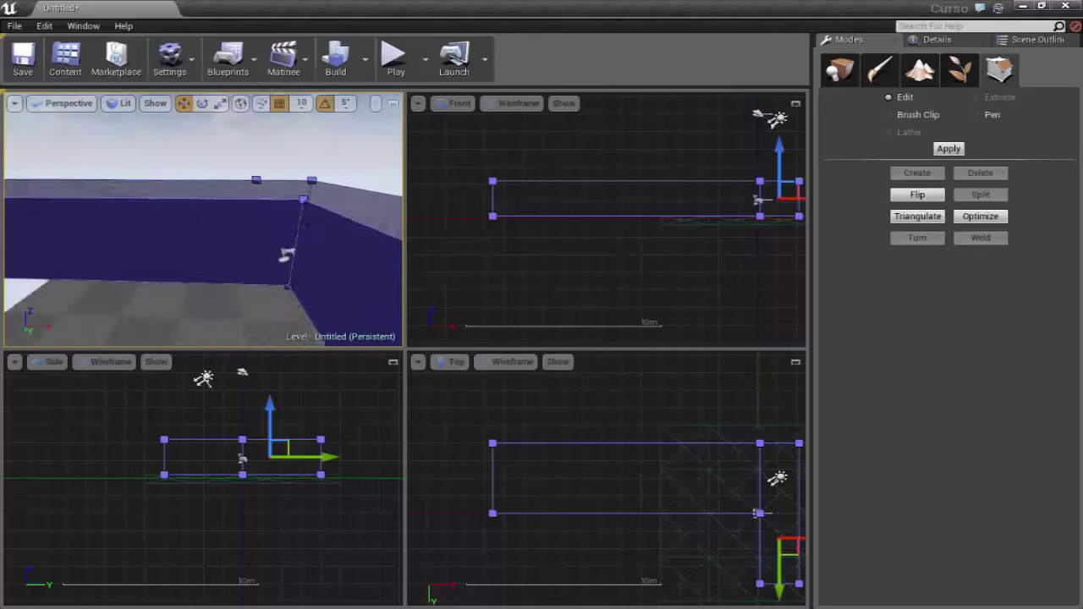
Step: Delete the corridor brush's end face, leaving its end open
{"action": "left_click", "coordinate": [269, 267]}
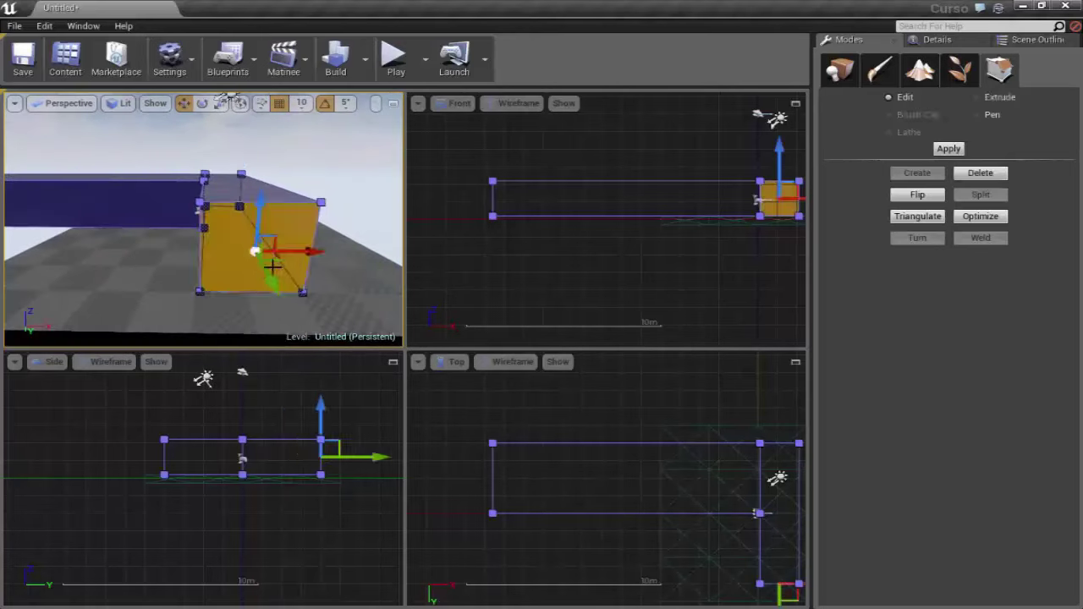
{"action": "key", "text": "Delete"}
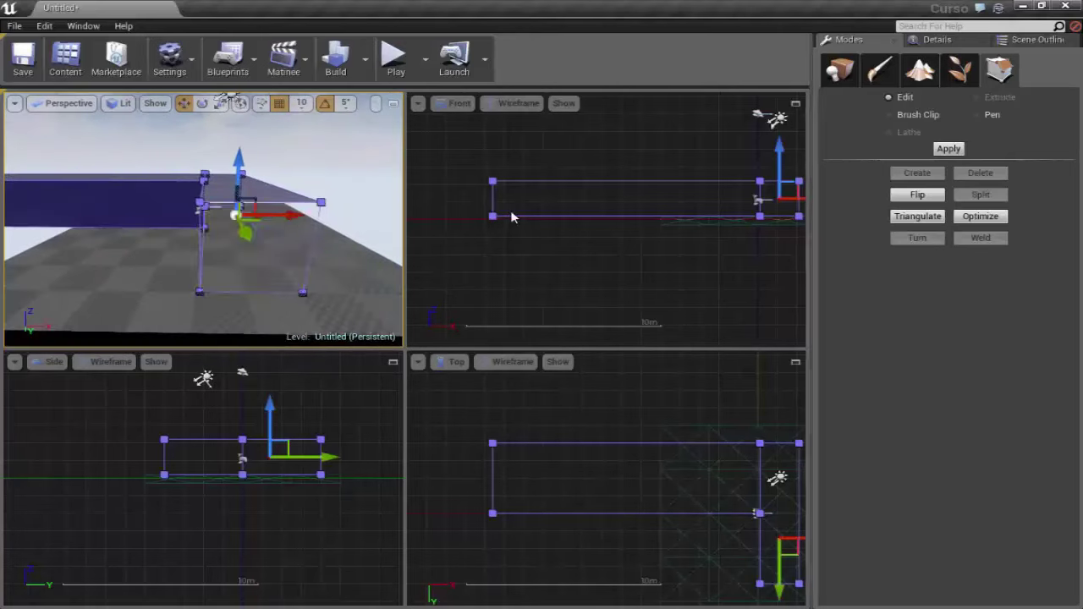
{"action": "left_click_drag", "start_coordinate": [269, 284], "coordinate": [264, 279]}
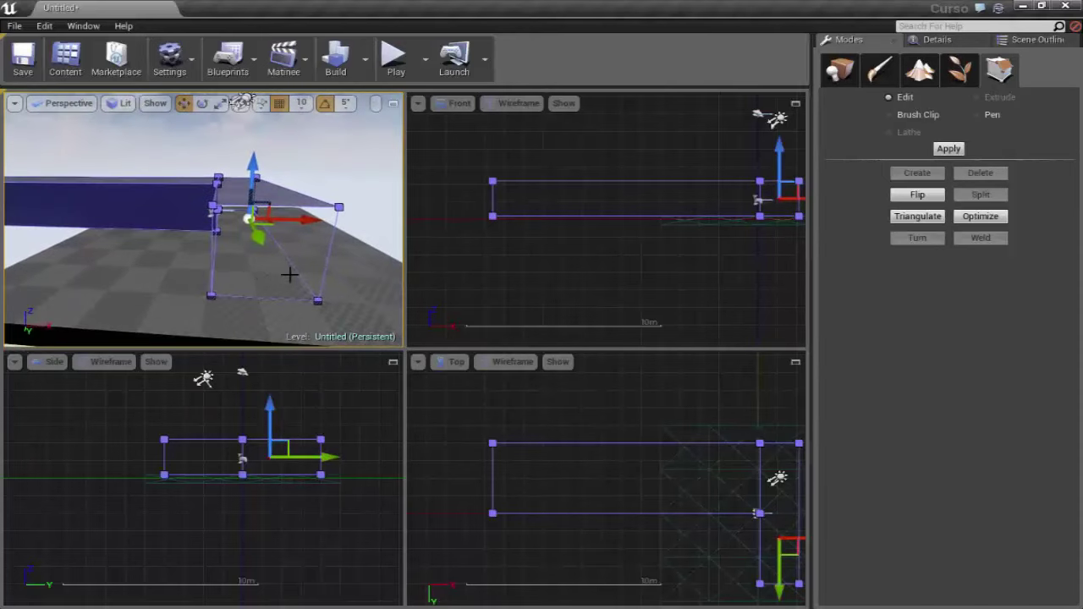
{"action": "left_click_drag", "start_coordinate": [211, 208], "coordinate": [185, 194]}
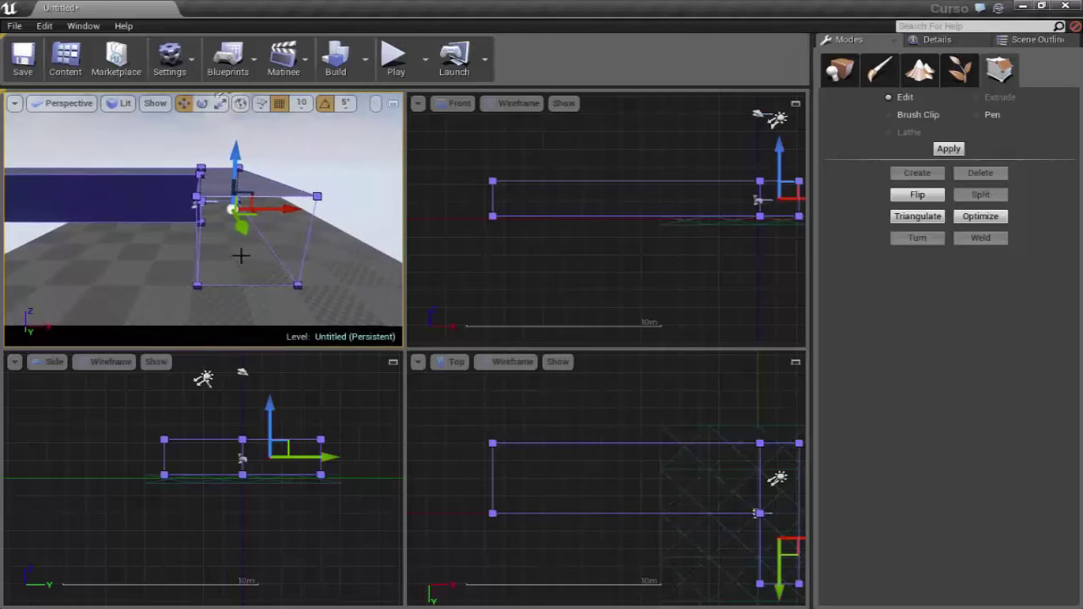
Step: Select the opening's four corner vertices and create a new face from them
{"action": "left_click", "coordinate": [296, 285]}
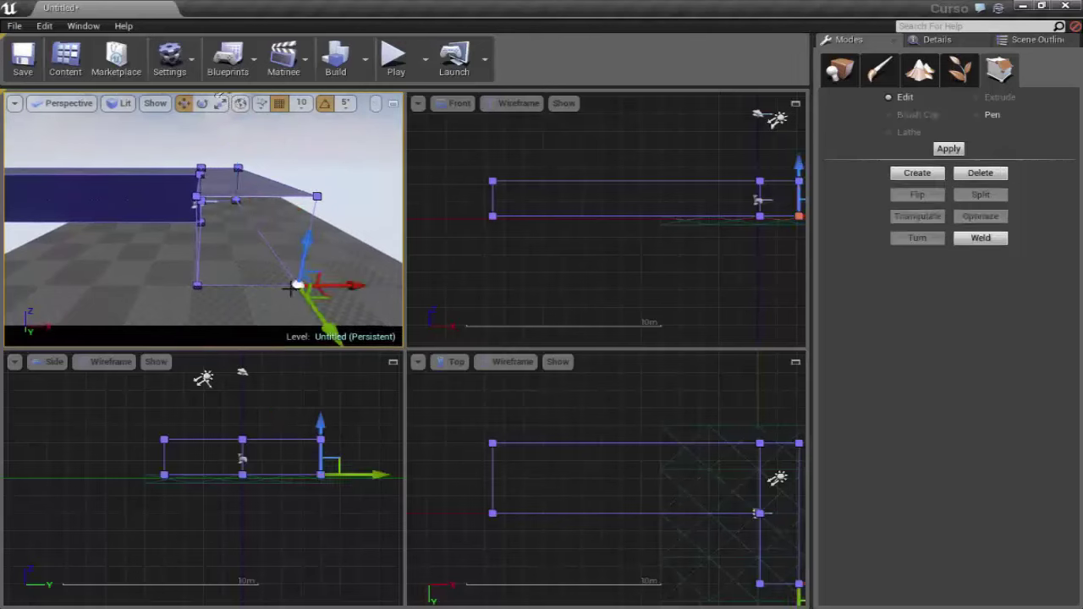
{"action": "left_click", "coordinate": [199, 286], "text": "ctrl"}
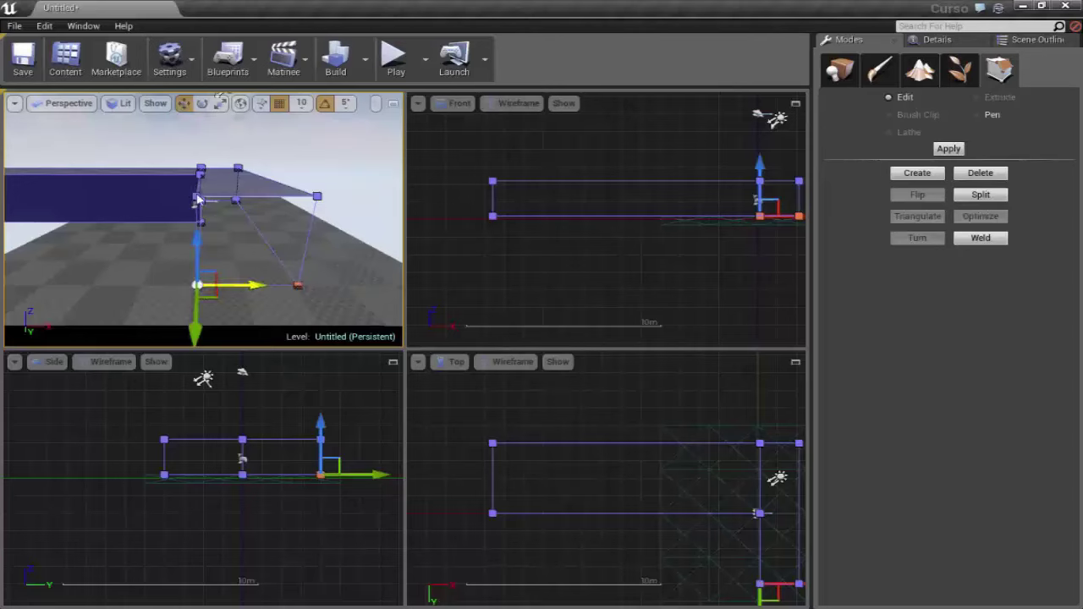
{"action": "left_click", "coordinate": [196, 197], "text": "ctrl"}
{"action": "left_click", "coordinate": [315, 196], "text": "ctrl"}
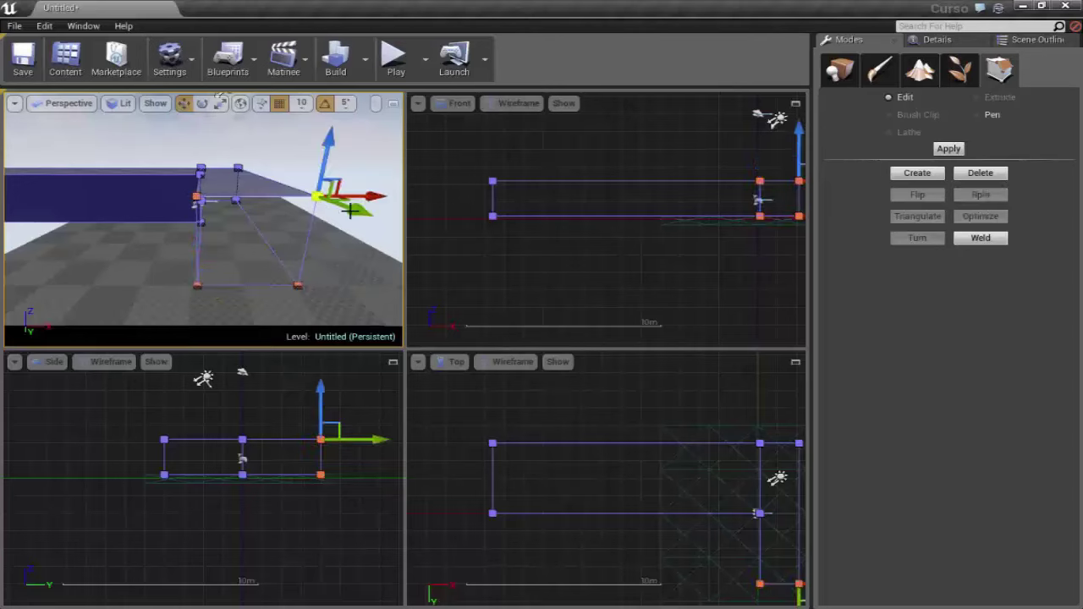
{"action": "left_click", "coordinate": [910, 174]}
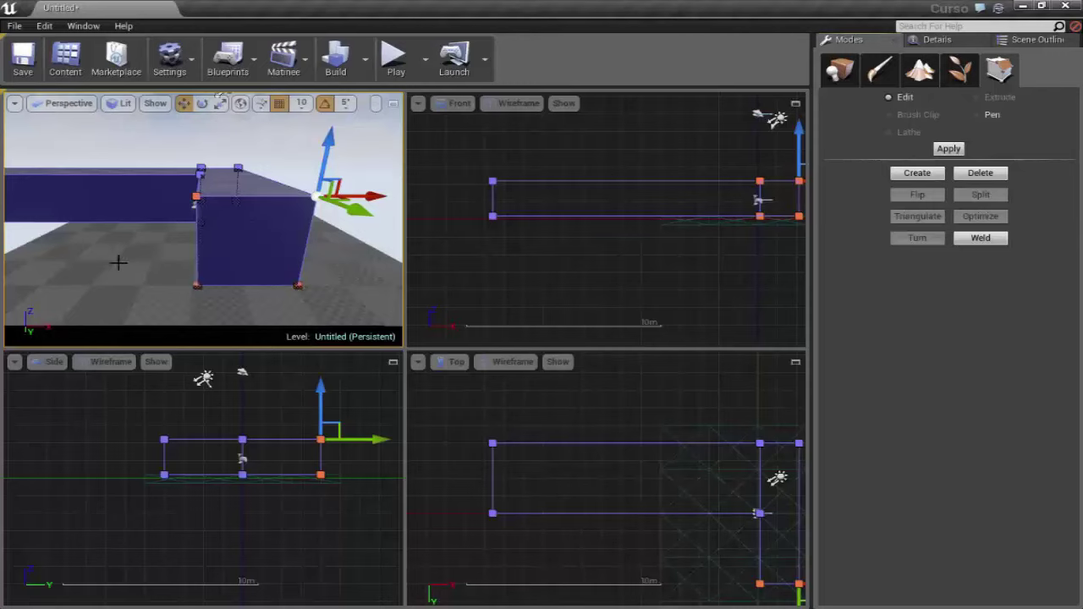
{"action": "right_click_drag", "start_coordinate": [118, 262], "coordinate": [250, 246]}
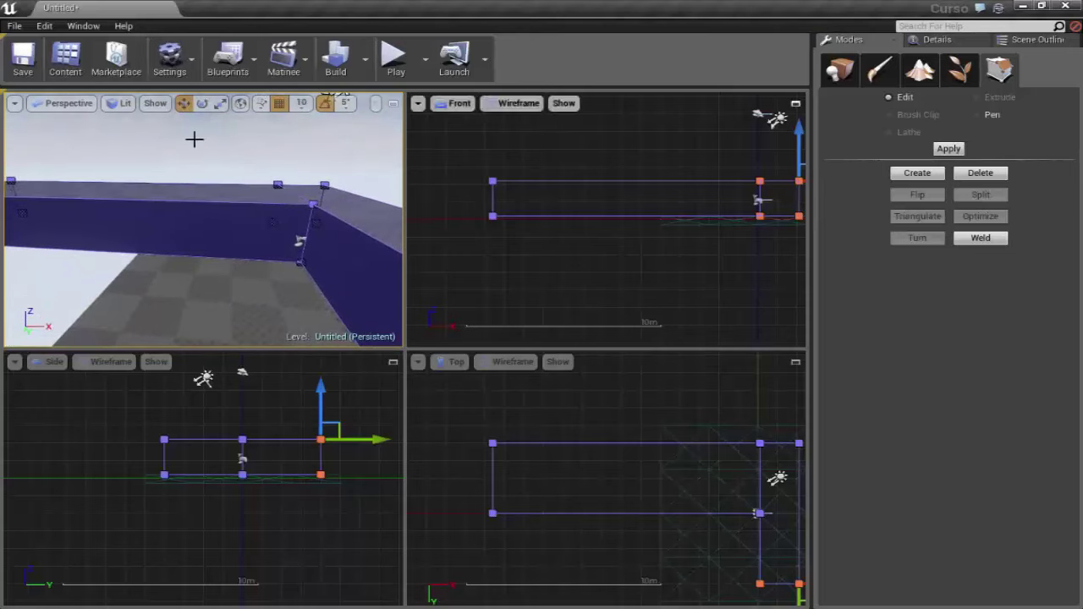
{"action": "right_click_drag", "start_coordinate": [195, 138], "coordinate": [207, 136]}
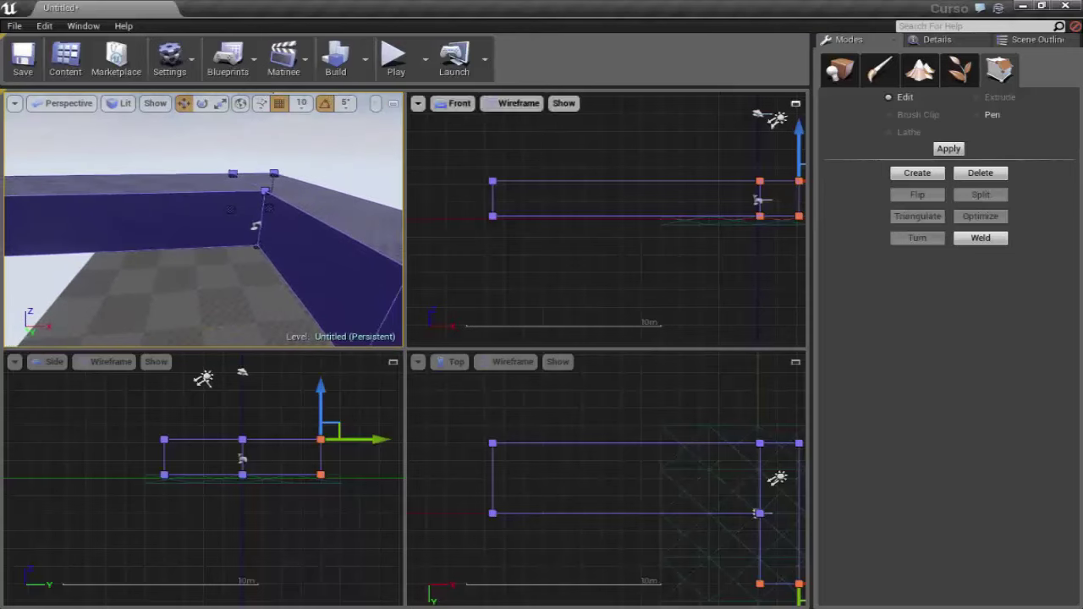
Step: Switch geometry editing to the Pen tool with Auto Extrude on and Extrude Depth 256
{"action": "left_click", "coordinate": [976, 114]}
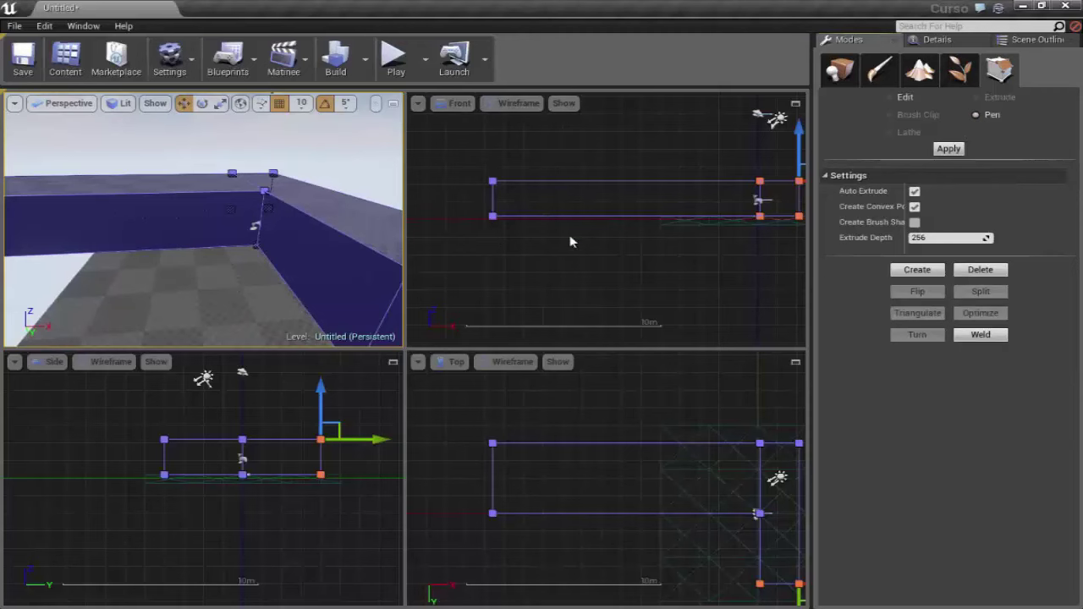
{"action": "scroll", "coordinate": [571, 242], "scroll_direction": "down", "scroll_amount": 2}
{"action": "scroll", "coordinate": [619, 227], "scroll_direction": "down", "scroll_amount": 2}
{"action": "scroll", "coordinate": [619, 227], "scroll_direction": "down", "scroll_amount": 2}
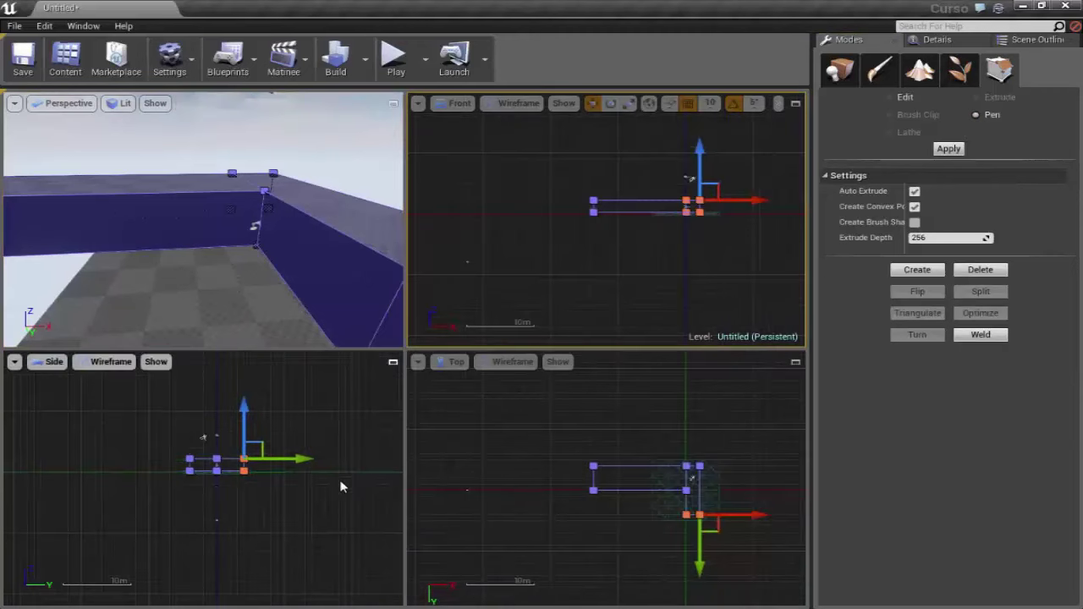
{"action": "scroll", "coordinate": [547, 510], "scroll_direction": "up", "scroll_amount": 1}
{"action": "scroll", "coordinate": [541, 499], "scroll_direction": "up", "scroll_amount": 1}
{"action": "scroll", "coordinate": [522, 460], "scroll_direction": "up", "scroll_amount": 2}
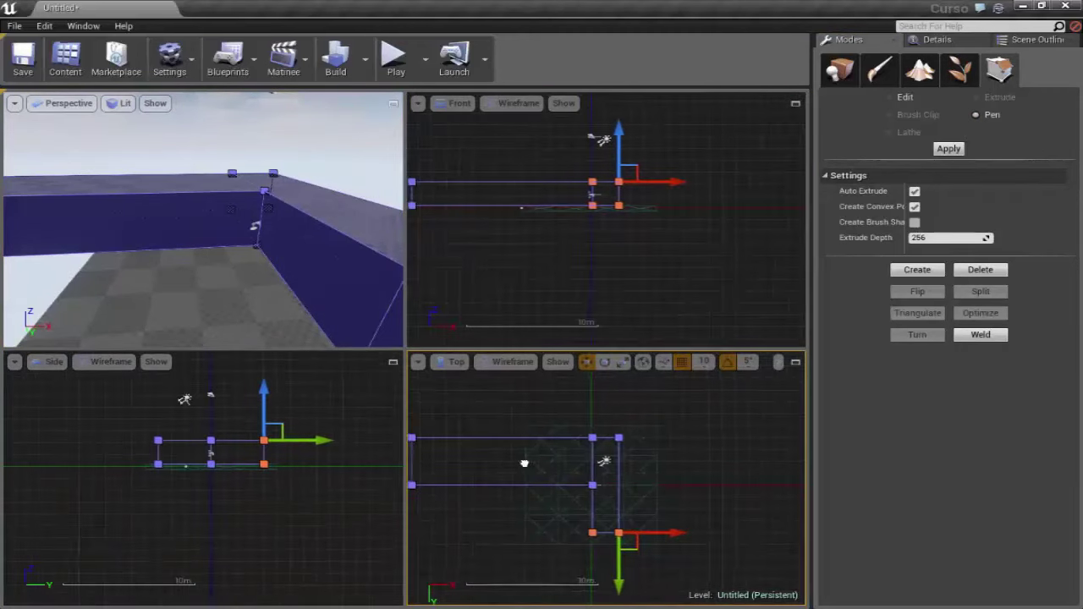
{"action": "scroll", "coordinate": [501, 484], "scroll_direction": "up", "scroll_amount": 1}
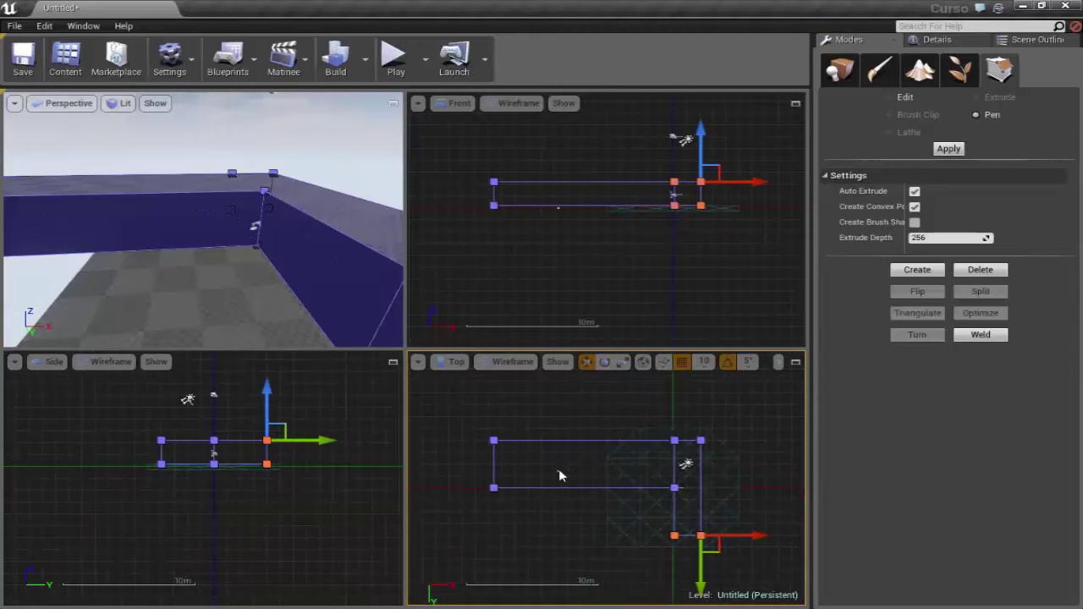
{"action": "scroll", "coordinate": [558, 475], "scroll_direction": "down", "scroll_amount": 1}
{"action": "scroll", "coordinate": [519, 439], "scroll_direction": "down", "scroll_amount": 1}
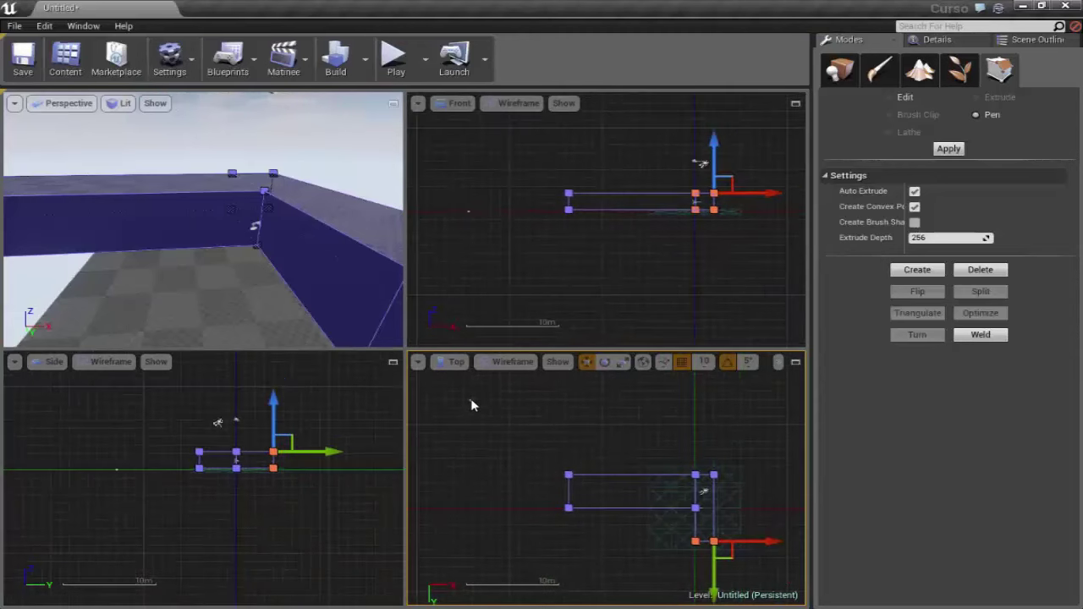
Step: Pan the orthographic views, tilt the perspective toward the floor, and measure a distance in the top view
{"action": "right_click_drag", "start_coordinate": [467, 472], "coordinate": [436, 473]}
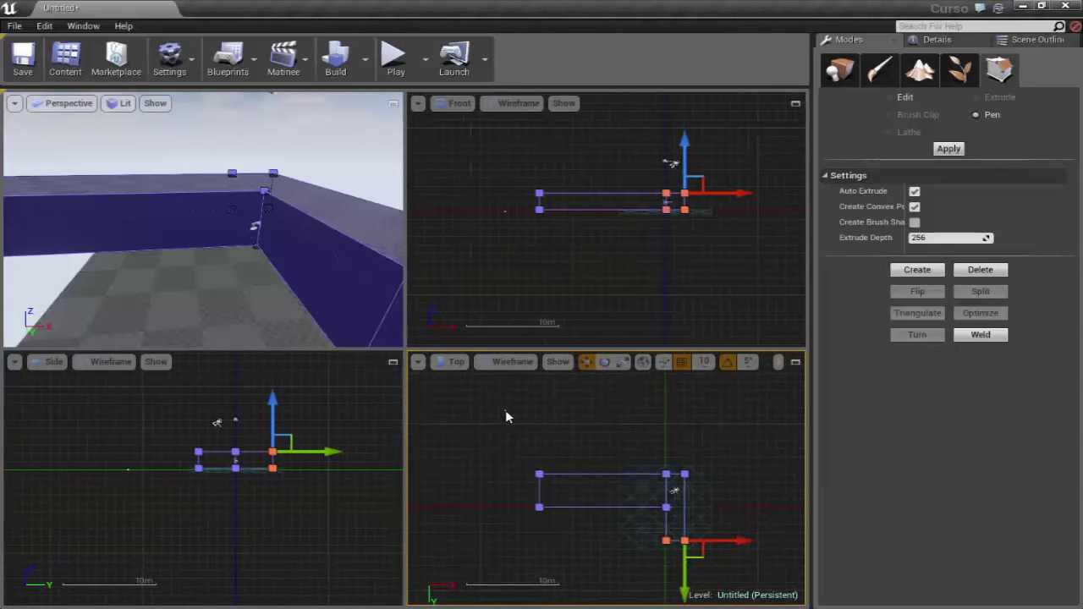
{"action": "mouse_move", "coordinate": [495, 423]}
{"action": "right_mouse_down"}
{"action": "mouse_move", "coordinate": [483, 402]}
{"action": "mouse_move", "coordinate": [500, 422]}
{"action": "right_mouse_up"}
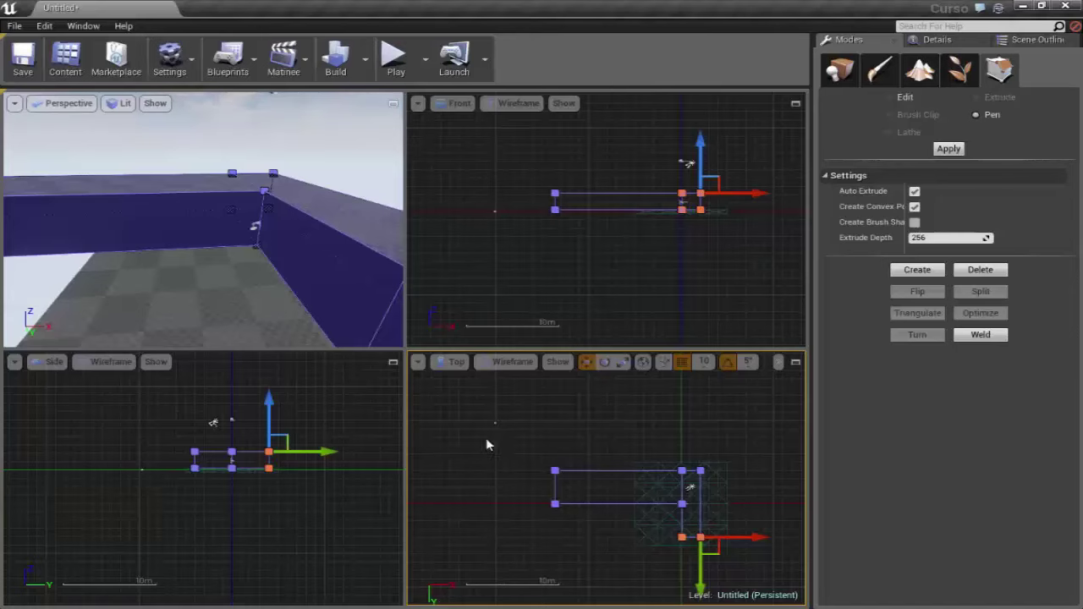
{"action": "mouse_move", "coordinate": [499, 432]}
{"action": "right_mouse_down"}
{"action": "mouse_move", "coordinate": [558, 416]}
{"action": "mouse_move", "coordinate": [540, 407]}
{"action": "right_mouse_up"}
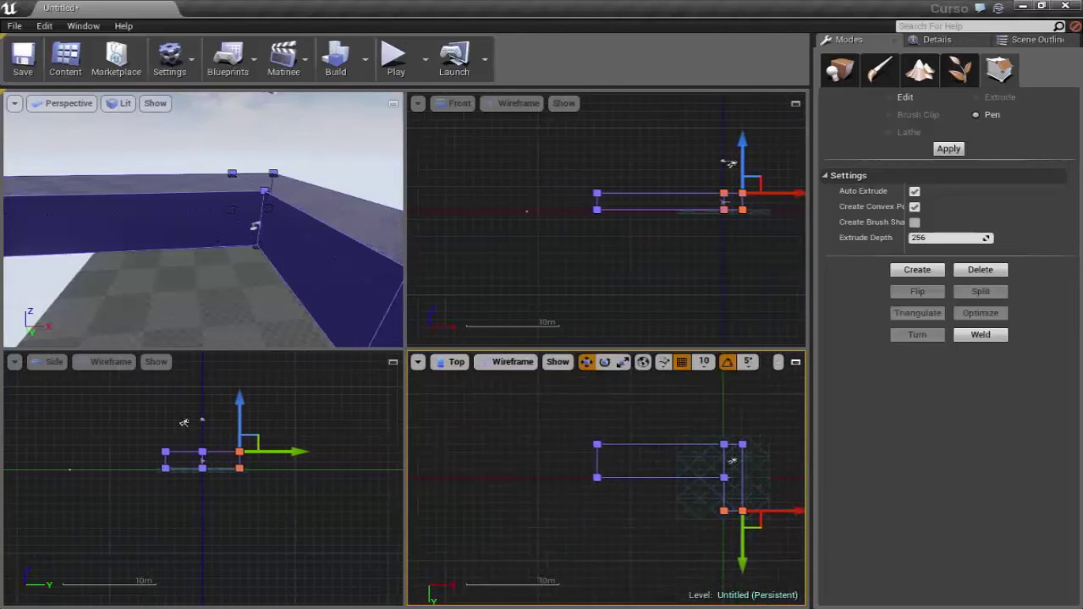
{"action": "right_click_drag", "start_coordinate": [254, 215], "coordinate": [248, 232]}
{"action": "right_click_drag", "start_coordinate": [498, 438], "coordinate": [502, 420]}
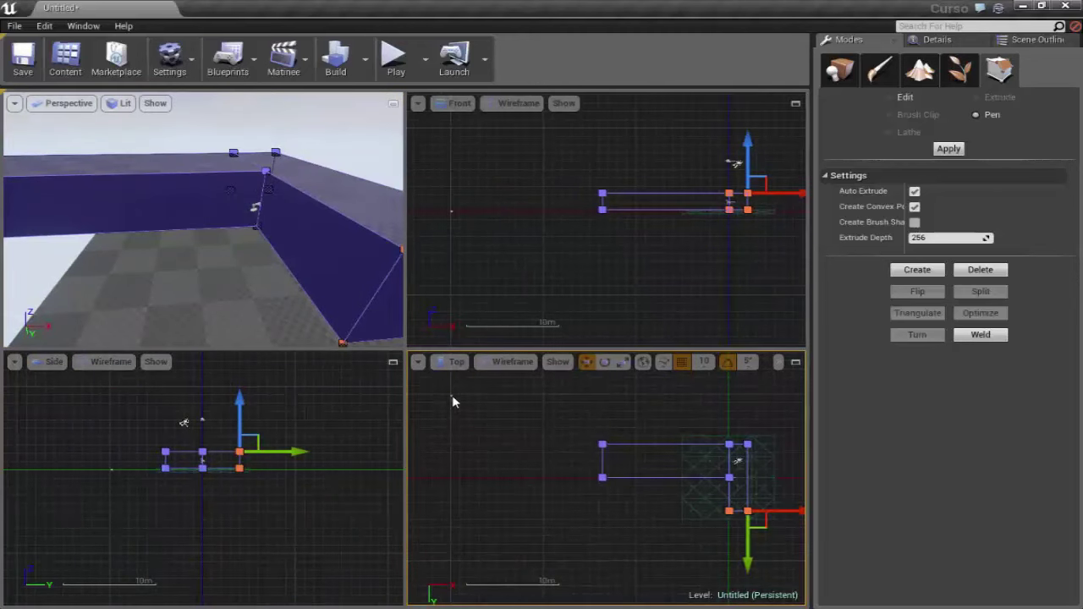
{"action": "middle_click_drag", "start_coordinate": [449, 396], "coordinate": [450, 480]}
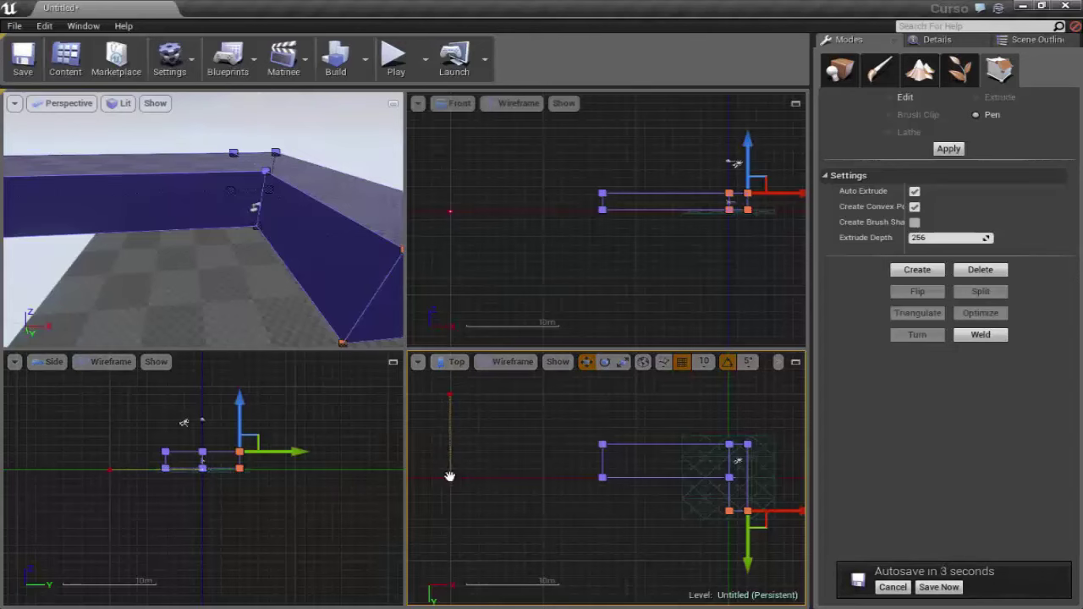
Step: Place the new outline's corner points in the top view beside the corridor wall
{"action": "mouse_move", "coordinate": [449, 476]}
{"action": "middle_mouse_down"}
{"action": "mouse_move", "coordinate": [547, 480]}
{"action": "mouse_move", "coordinate": [544, 434]}
{"action": "middle_mouse_up"}
{"action": "key", "text": "e"}
{"action": "key", "text": "w"}
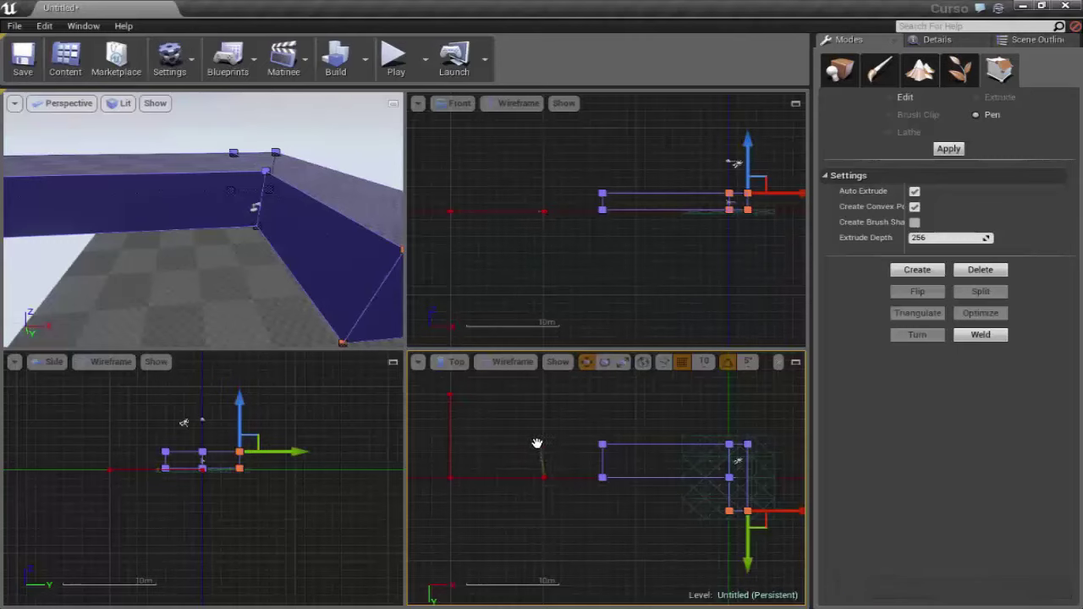
{"action": "key", "text": "e"}
{"action": "key", "text": "w"}
{"action": "mouse_move", "coordinate": [544, 445]}
{"action": "middle_mouse_down"}
{"action": "mouse_move", "coordinate": [579, 438]}
{"action": "mouse_move", "coordinate": [585, 397]}
{"action": "mouse_move", "coordinate": [446, 393]}
{"action": "middle_mouse_up"}
{"action": "key", "text": "e"}
{"action": "key", "text": "w"}
{"action": "key", "text": "e"}
{"action": "key", "text": "w"}
Step: Fix the outline's top edge and dismiss the top view's context menu
{"action": "left_click", "coordinate": [452, 395]}
{"action": "left_click", "coordinate": [449, 394]}
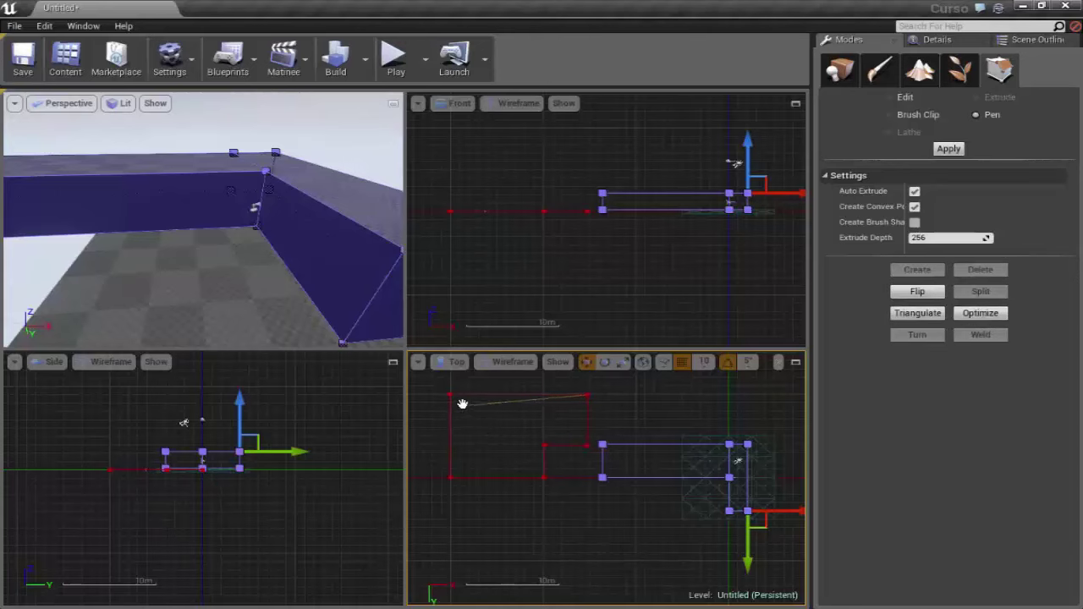
{"action": "right_click", "coordinate": [470, 406]}
{"action": "key", "text": "Escape"}
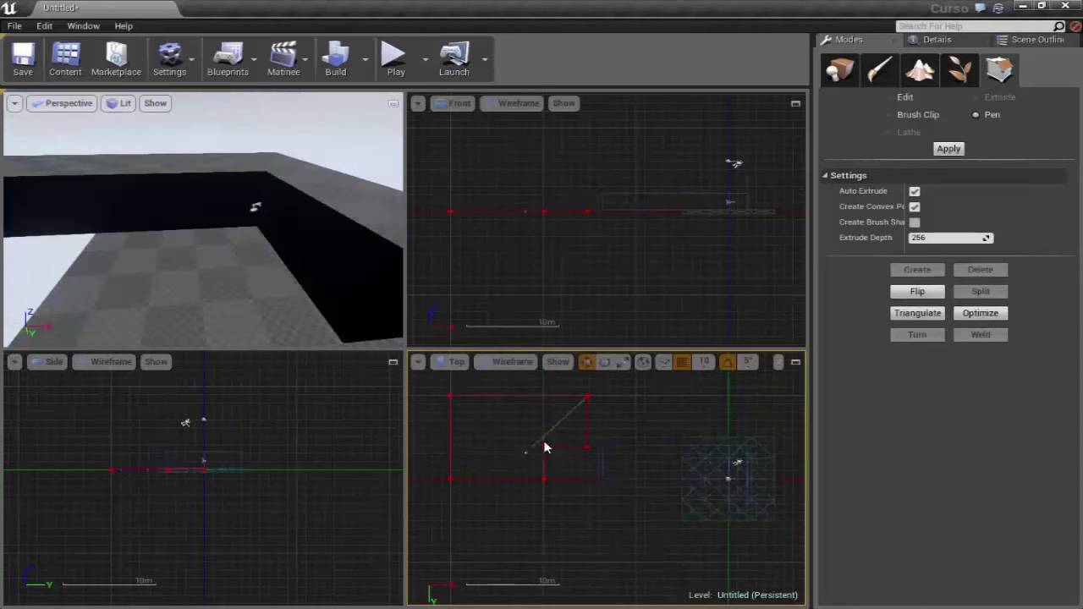
Step: Remove the misplaced last point and close the outline at its start, creating the extruded slab brush
{"action": "key", "text": "BackSpace"}
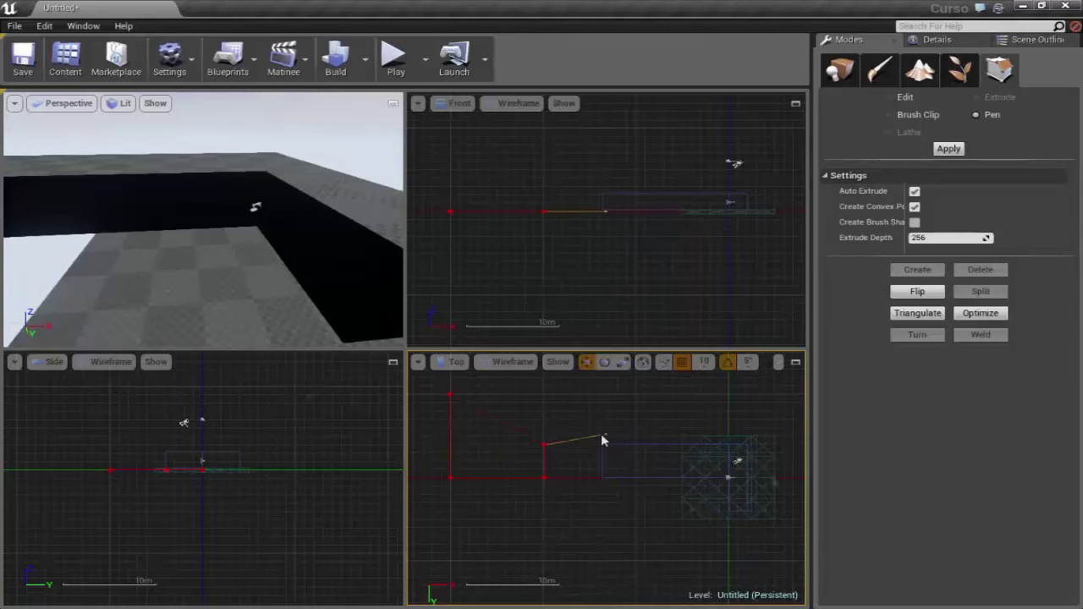
{"action": "scroll", "coordinate": [563, 466], "scroll_direction": "up", "scroll_amount": 2}
{"action": "scroll", "coordinate": [581, 479], "scroll_direction": "up", "scroll_amount": 2}
{"action": "scroll", "coordinate": [575, 479], "scroll_direction": "up", "scroll_amount": 2}
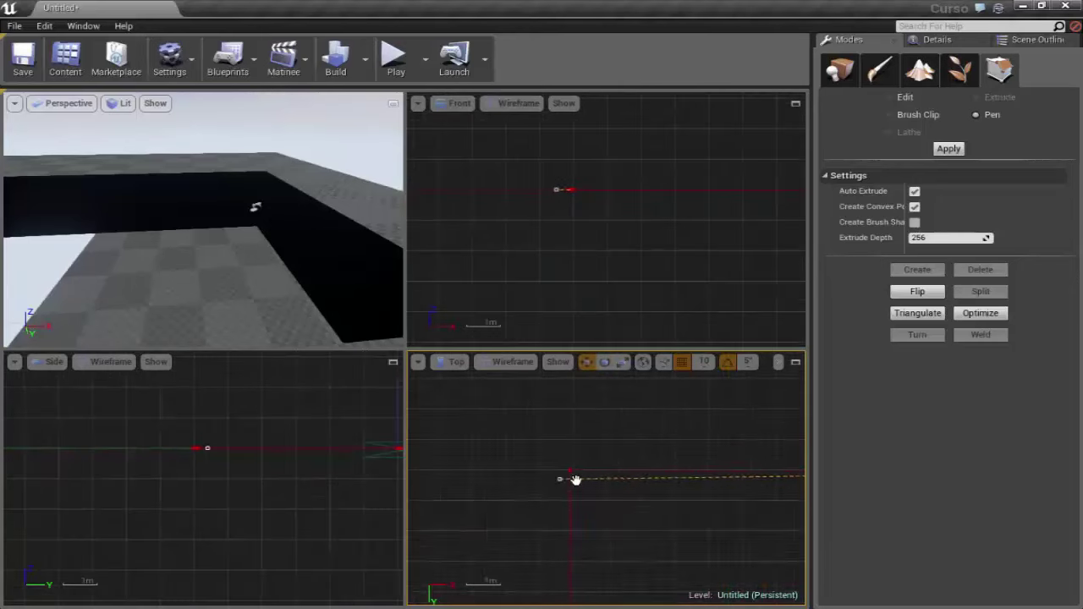
{"action": "scroll", "coordinate": [575, 480], "scroll_direction": "up", "scroll_amount": 3}
{"action": "scroll", "coordinate": [558, 465], "scroll_direction": "up", "scroll_amount": 2}
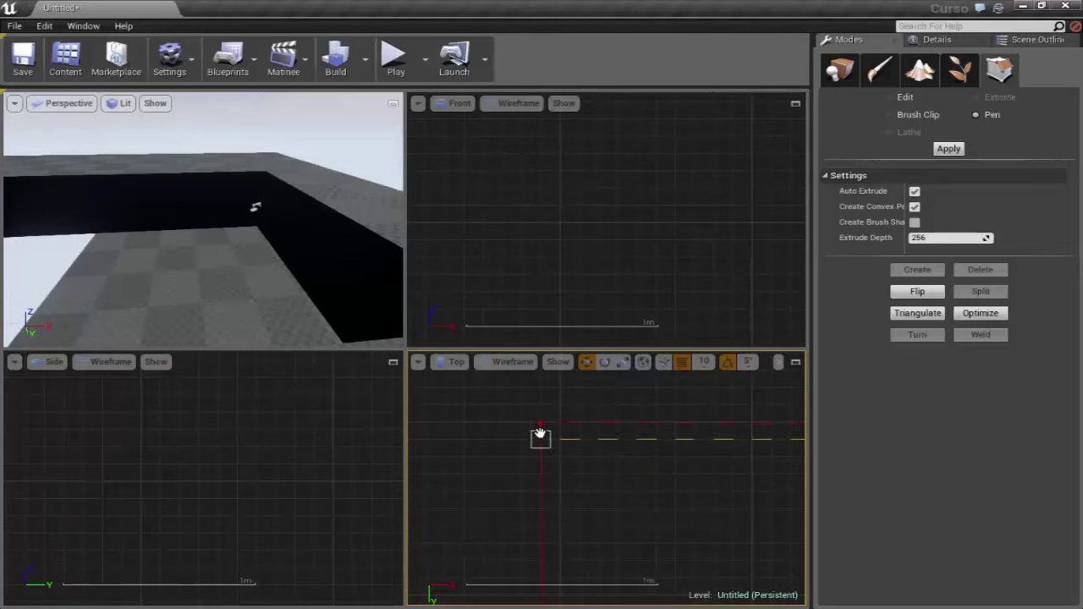
{"action": "left_click", "coordinate": [542, 422]}
{"action": "scroll", "coordinate": [543, 453], "scroll_direction": "down", "scroll_amount": 1}
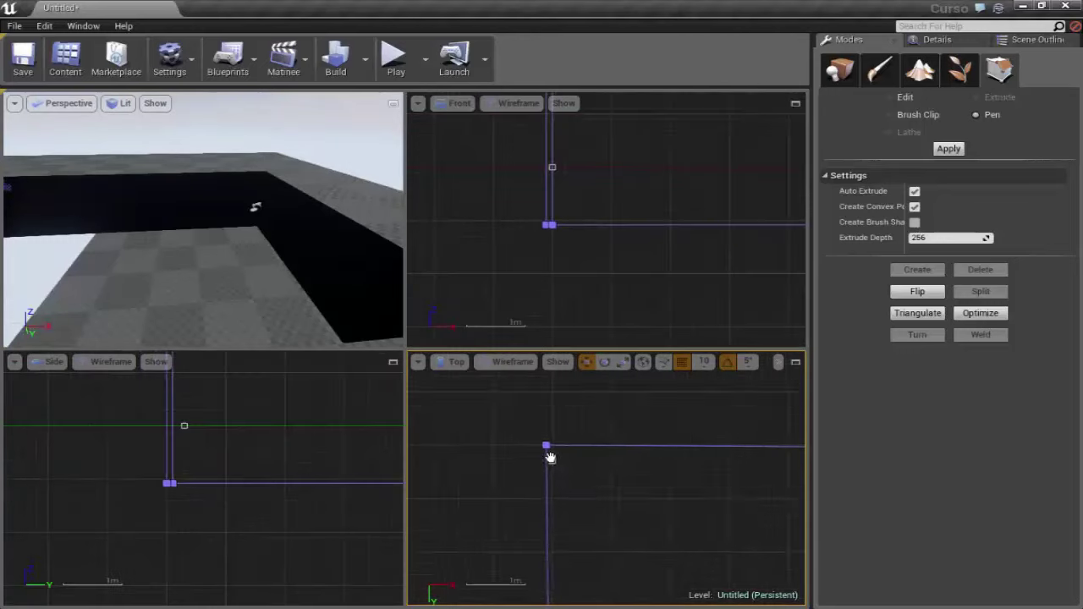
{"action": "scroll", "coordinate": [549, 457], "scroll_direction": "down", "scroll_amount": 2}
{"action": "scroll", "coordinate": [575, 469], "scroll_direction": "down", "scroll_amount": 2}
{"action": "scroll", "coordinate": [607, 483], "scroll_direction": "down", "scroll_amount": 2}
{"action": "right_click_drag", "start_coordinate": [579, 429], "coordinate": [572, 457]}
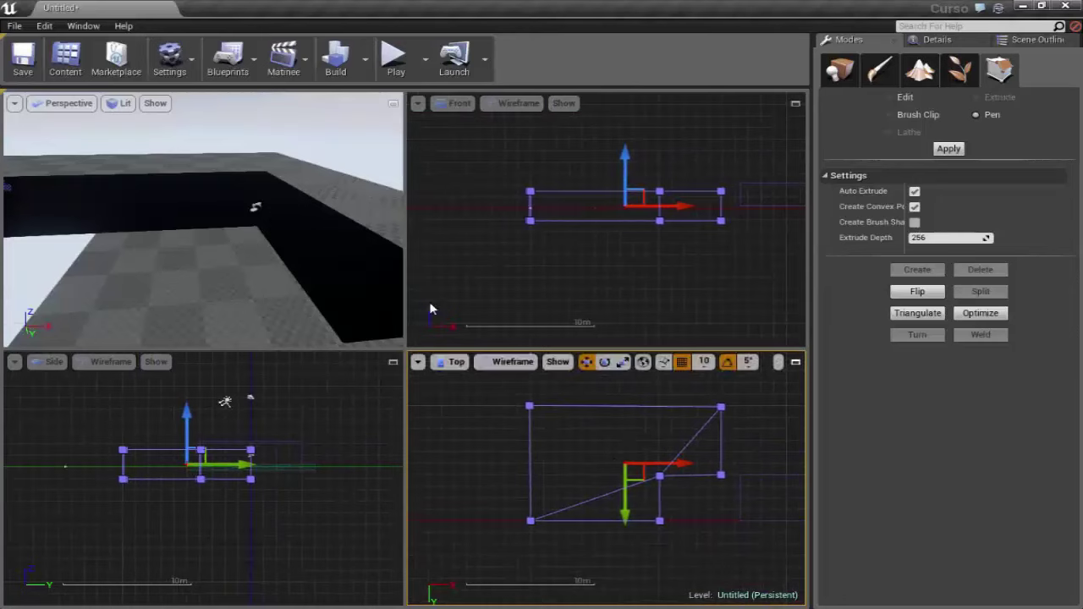
{"action": "mouse_move", "coordinate": [260, 299]}
{"action": "right_mouse_down"}
{"action": "mouse_move", "coordinate": [212, 254]}
{"action": "mouse_move", "coordinate": [169, 262]}
{"action": "mouse_move", "coordinate": [186, 254]}
{"action": "mouse_move", "coordinate": [265, 293]}
{"action": "right_mouse_up"}
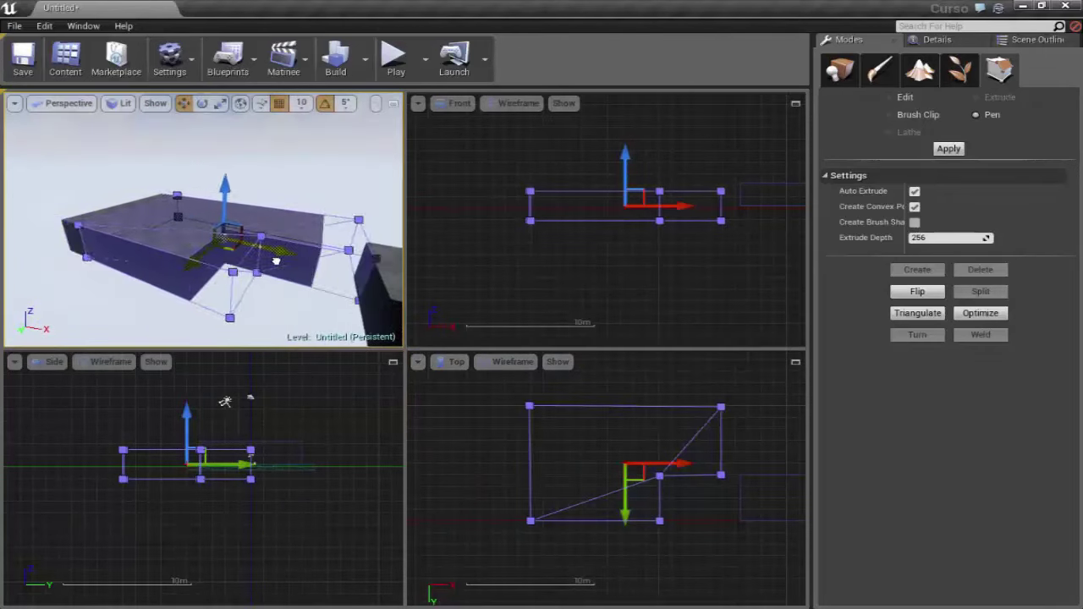
{"action": "left_click_drag", "start_coordinate": [249, 239], "coordinate": [251, 244], "text": "alt"}
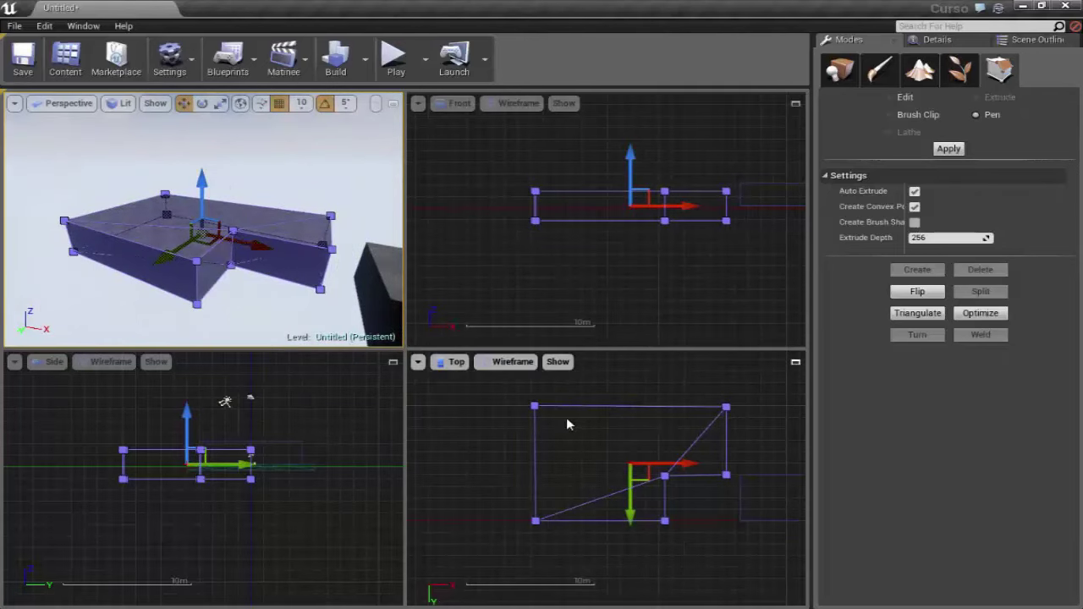
{"action": "right_click_drag", "start_coordinate": [566, 419], "coordinate": [526, 422]}
{"action": "scroll", "coordinate": [558, 428], "scroll_direction": "up", "scroll_amount": 3}
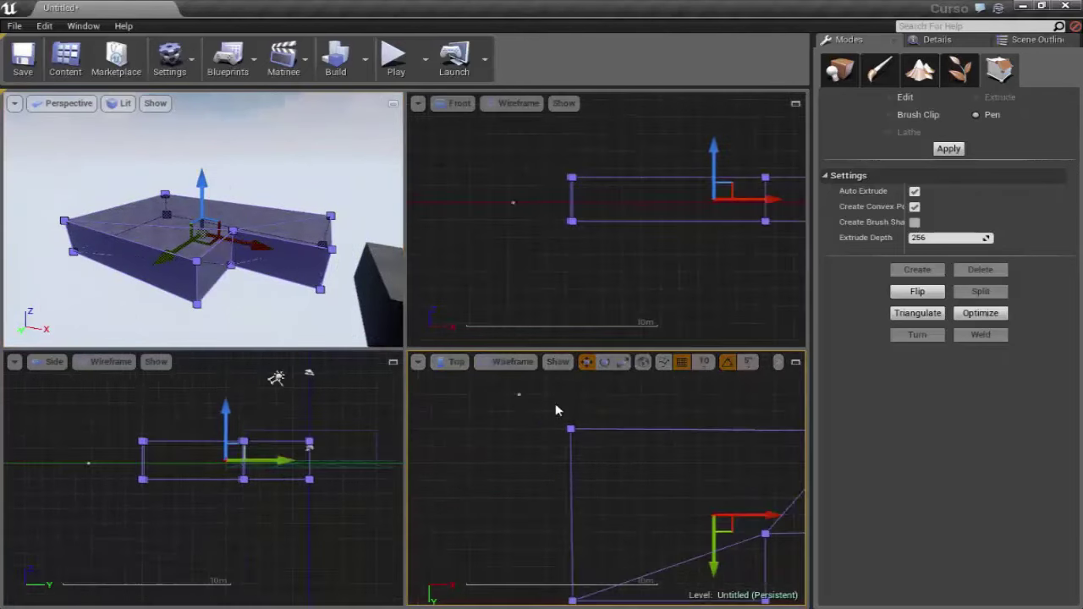
{"action": "scroll", "coordinate": [562, 429], "scroll_direction": "up", "scroll_amount": 3}
{"action": "scroll", "coordinate": [567, 430], "scroll_direction": "up", "scroll_amount": 3}
{"action": "scroll", "coordinate": [572, 430], "scroll_direction": "up", "scroll_amount": 3}
{"action": "scroll", "coordinate": [567, 429], "scroll_direction": "up", "scroll_amount": 3}
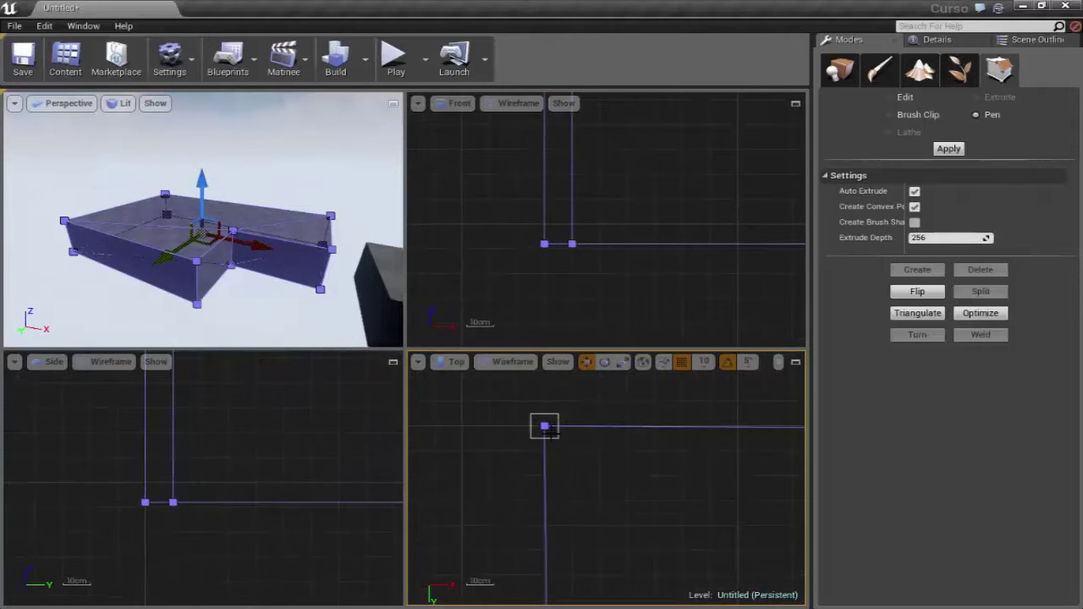
{"action": "scroll", "coordinate": [555, 425], "scroll_direction": "up", "scroll_amount": 3}
{"action": "scroll", "coordinate": [544, 421], "scroll_direction": "up", "scroll_amount": 3}
{"action": "scroll", "coordinate": [534, 418], "scroll_direction": "up", "scroll_amount": 3}
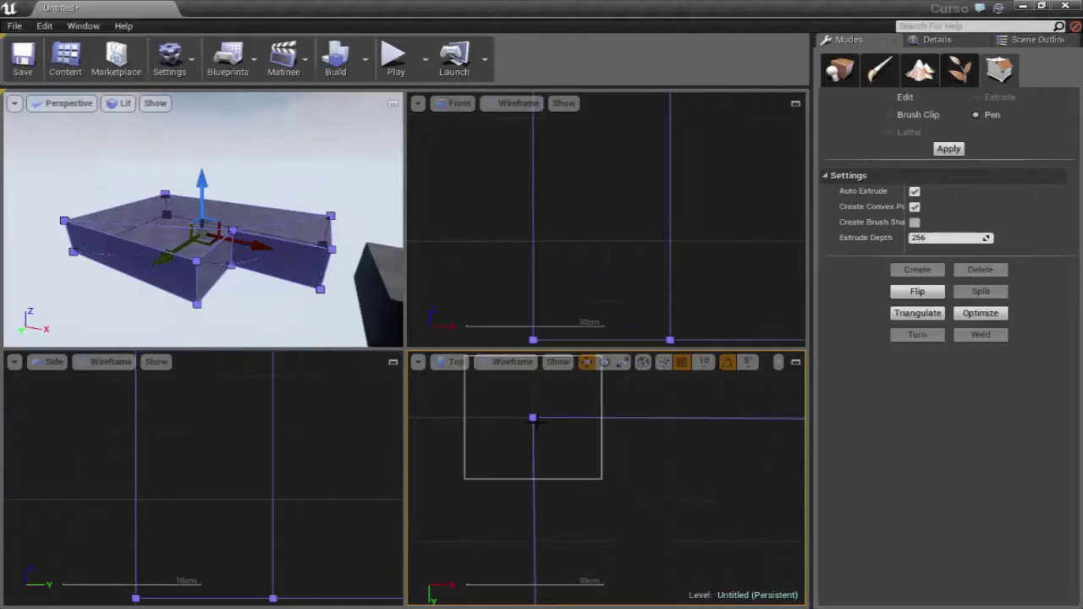
{"action": "scroll", "coordinate": [532, 421], "scroll_direction": "down", "scroll_amount": 1}
{"action": "scroll", "coordinate": [541, 419], "scroll_direction": "down", "scroll_amount": 1}
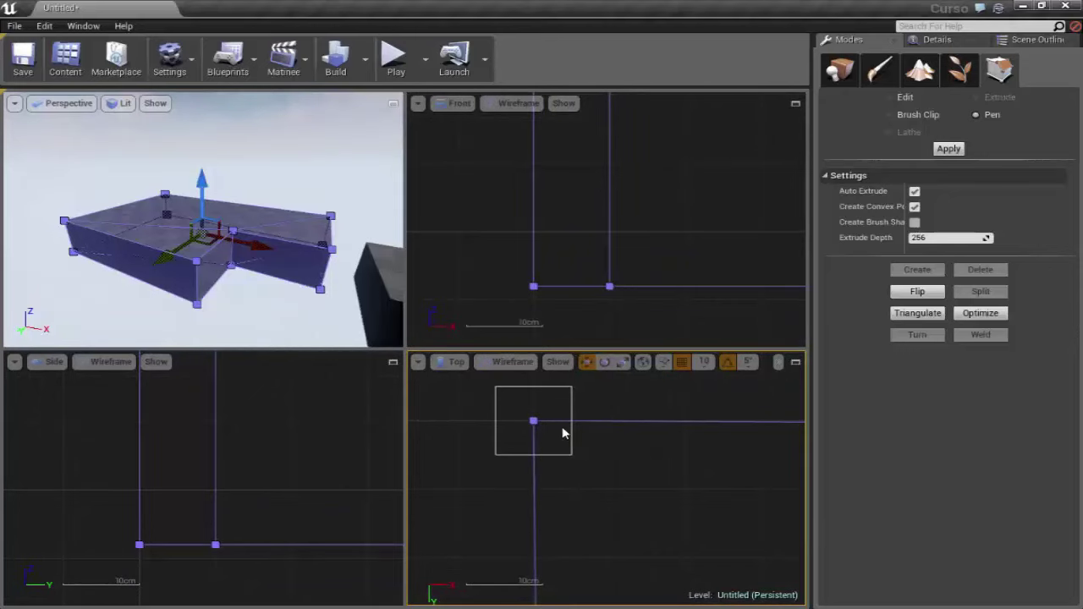
{"action": "scroll", "coordinate": [568, 427], "scroll_direction": "down", "scroll_amount": 1}
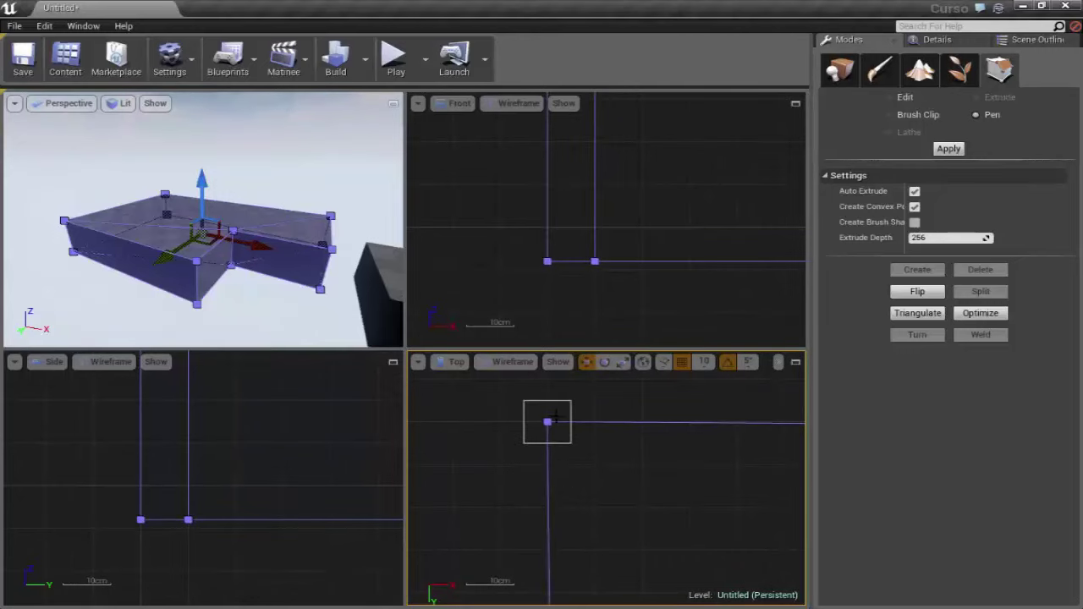
{"action": "scroll", "coordinate": [567, 436], "scroll_direction": "up", "scroll_amount": 2}
{"action": "scroll", "coordinate": [536, 397], "scroll_direction": "up", "scroll_amount": 2}
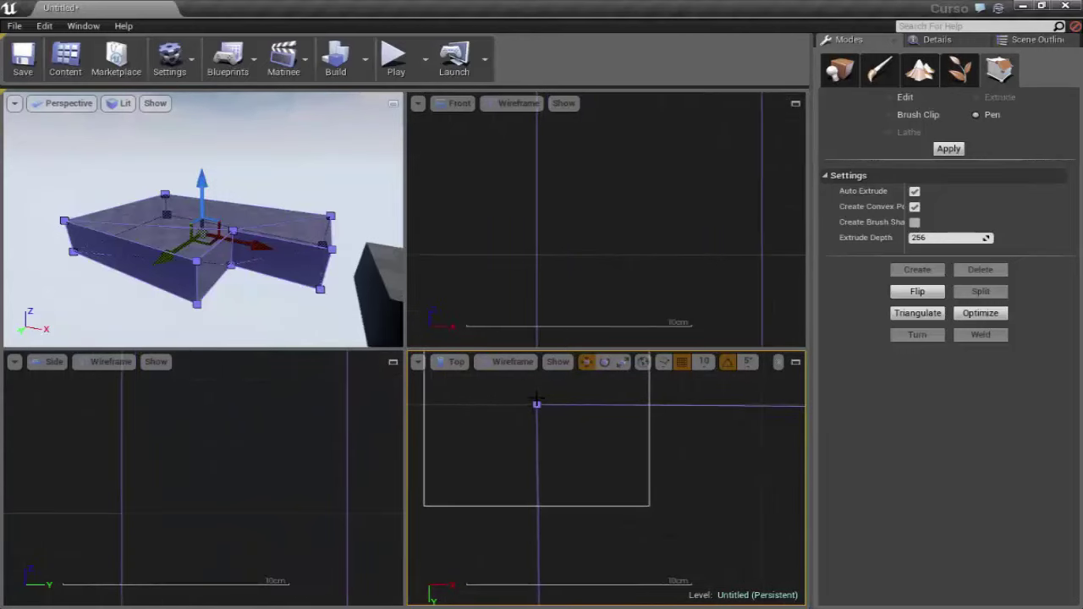
{"action": "scroll", "coordinate": [537, 404], "scroll_direction": "up", "scroll_amount": 2}
{"action": "scroll", "coordinate": [544, 415], "scroll_direction": "up", "scroll_amount": 2}
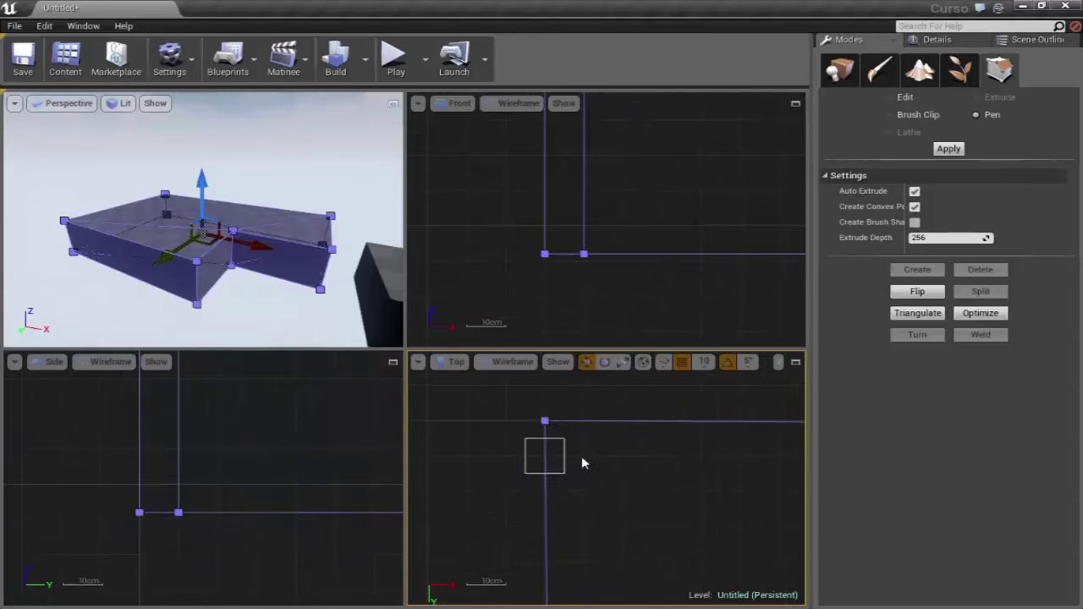
{"action": "scroll", "coordinate": [545, 421], "scroll_direction": "down", "scroll_amount": 3}
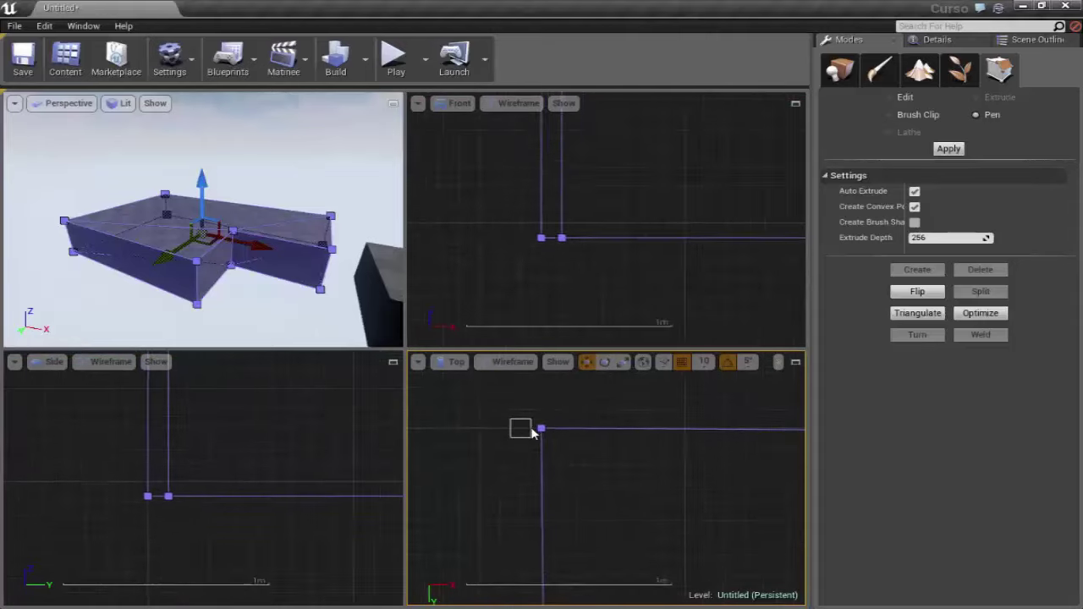
{"action": "scroll", "coordinate": [546, 422], "scroll_direction": "up", "scroll_amount": 2}
{"action": "scroll", "coordinate": [547, 425], "scroll_direction": "up", "scroll_amount": 1}
{"action": "scroll", "coordinate": [547, 425], "scroll_direction": "down", "scroll_amount": 1}
{"action": "scroll", "coordinate": [548, 430], "scroll_direction": "down", "scroll_amount": 1}
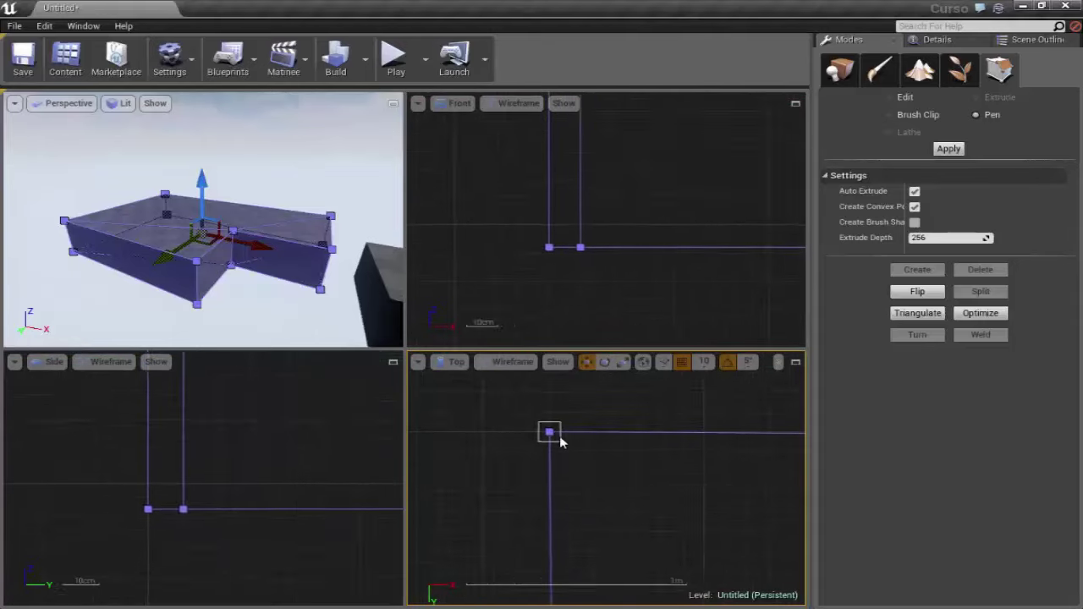
{"action": "scroll", "coordinate": [551, 442], "scroll_direction": "down", "scroll_amount": 1}
{"action": "scroll", "coordinate": [541, 458], "scroll_direction": "down", "scroll_amount": 1}
{"action": "mouse_move", "coordinate": [256, 310]}
{"action": "right_mouse_down"}
{"action": "mouse_move", "coordinate": [271, 266]}
{"action": "mouse_move", "coordinate": [254, 288]}
{"action": "mouse_move", "coordinate": [258, 254]}
{"action": "right_mouse_up"}
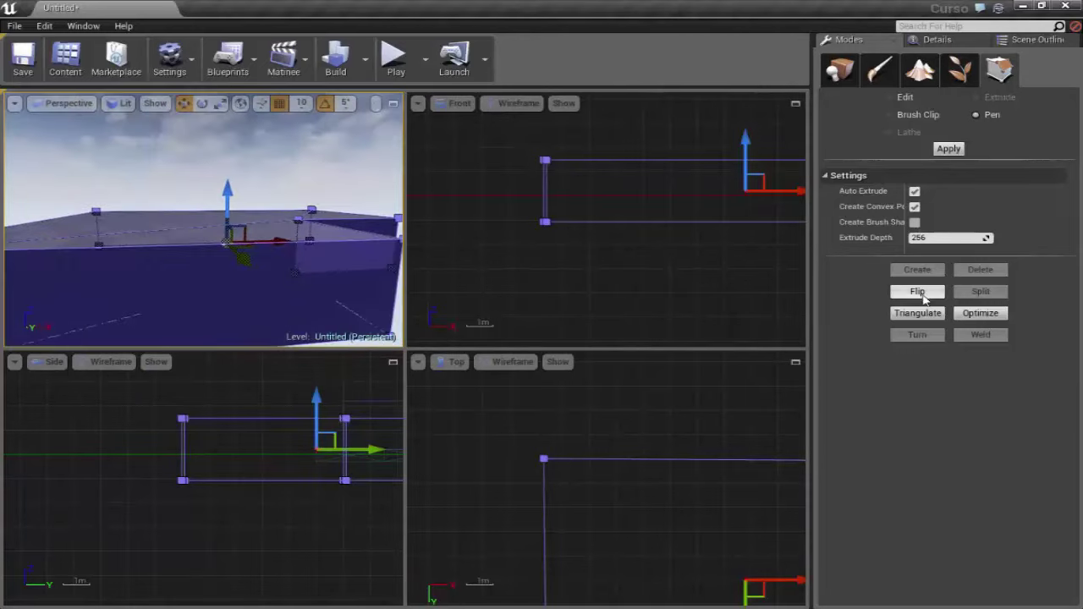
{"action": "mouse_move", "coordinate": [276, 215]}
{"action": "right_mouse_down"}
{"action": "mouse_move", "coordinate": [237, 264]}
{"action": "mouse_move", "coordinate": [253, 254]}
{"action": "mouse_move", "coordinate": [250, 262]}
{"action": "right_mouse_up"}
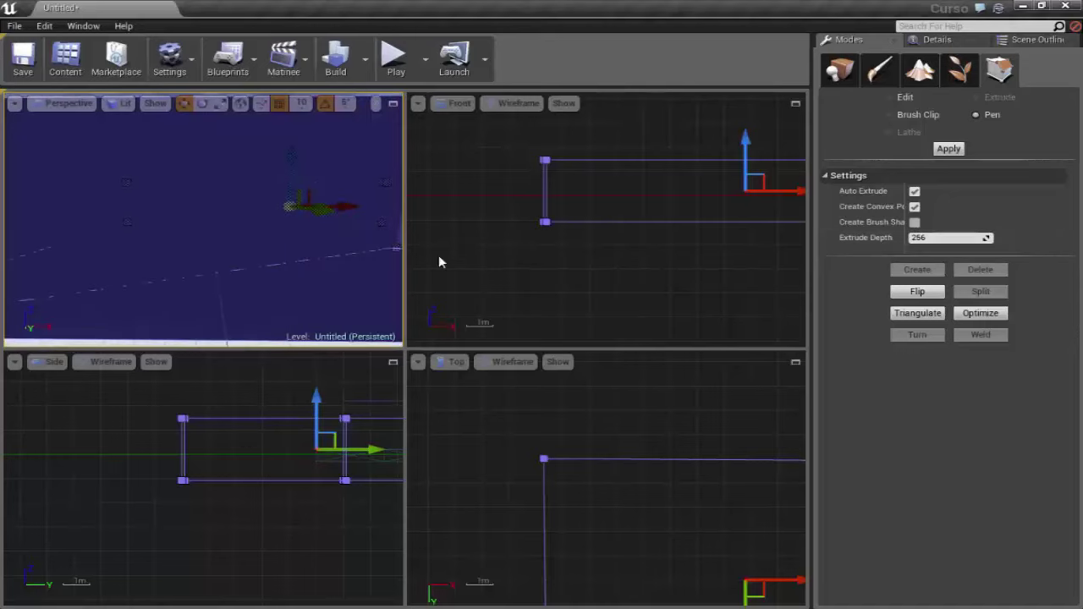
{"action": "right_click_drag", "start_coordinate": [254, 254], "coordinate": [254, 271]}
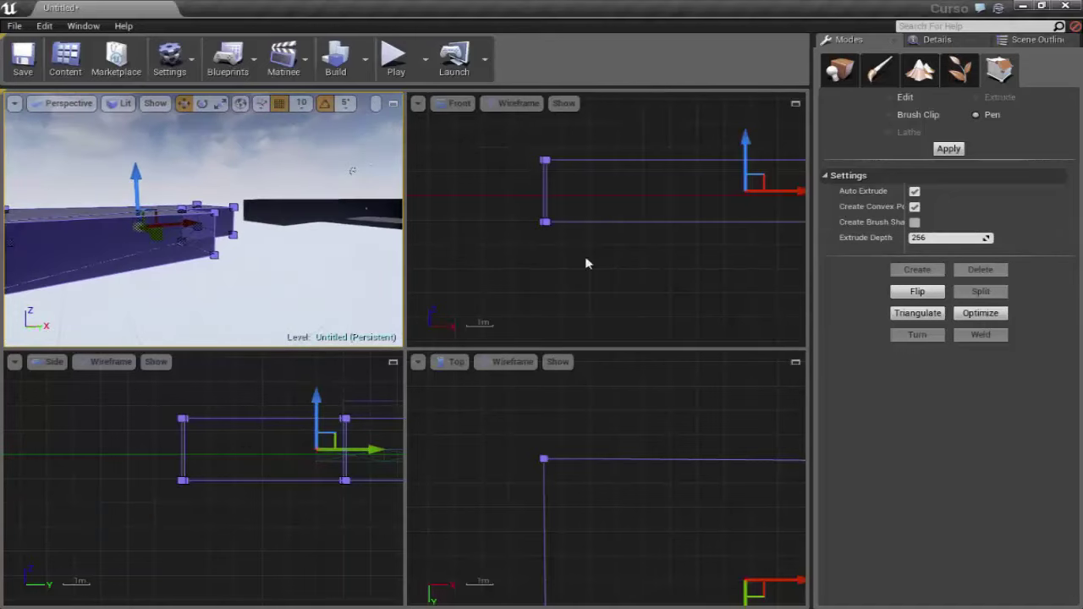
{"action": "mouse_move", "coordinate": [292, 247]}
{"action": "right_mouse_down"}
{"action": "mouse_move", "coordinate": [211, 247]}
{"action": "mouse_move", "coordinate": [175, 271]}
{"action": "right_mouse_up"}
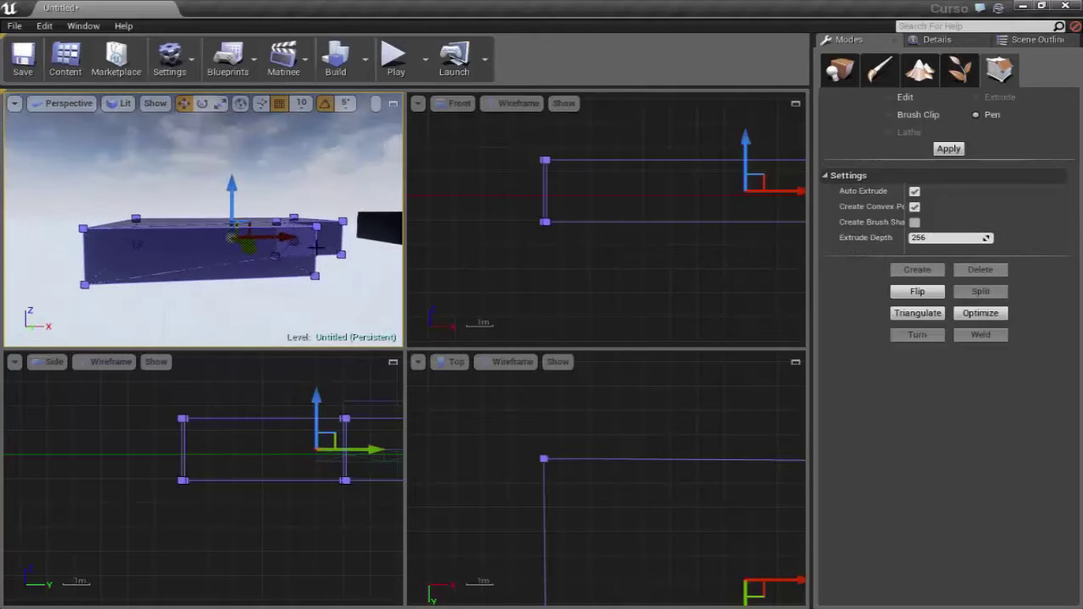
{"action": "mouse_move", "coordinate": [165, 309]}
{"action": "right_mouse_down"}
{"action": "mouse_move", "coordinate": [290, 184]}
{"action": "mouse_move", "coordinate": [395, 277]}
{"action": "right_mouse_up"}
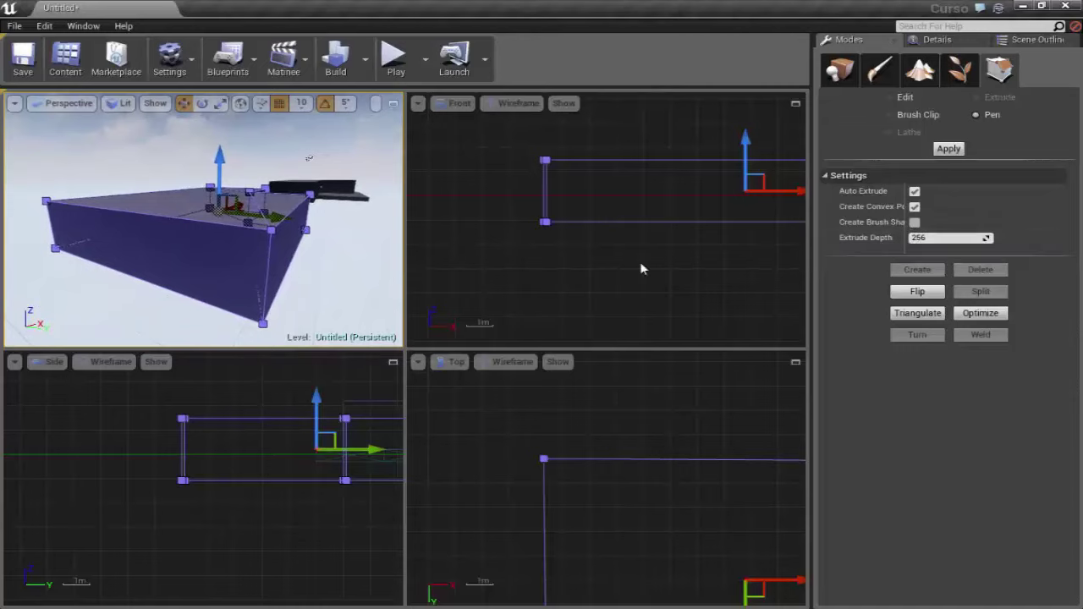
{"action": "right_click_drag", "start_coordinate": [341, 268], "coordinate": [341, 268]}
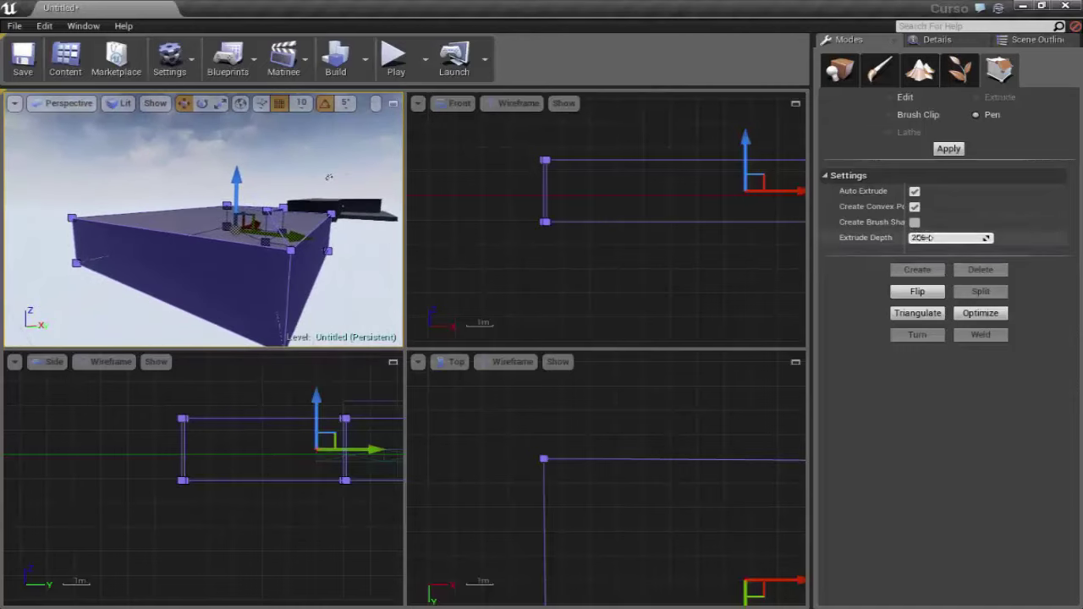
{"action": "right_click_drag", "start_coordinate": [169, 169], "coordinate": [169, 169]}
{"action": "right_click_drag", "start_coordinate": [203, 220], "coordinate": [203, 220]}
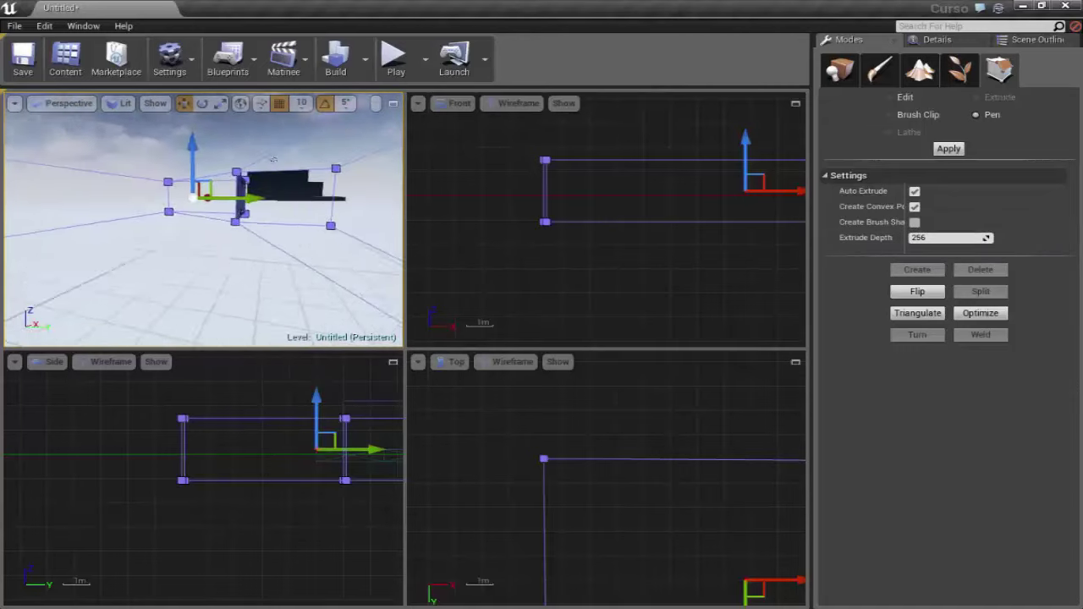
{"action": "right_click_drag", "start_coordinate": [340, 150], "coordinate": [341, 150]}
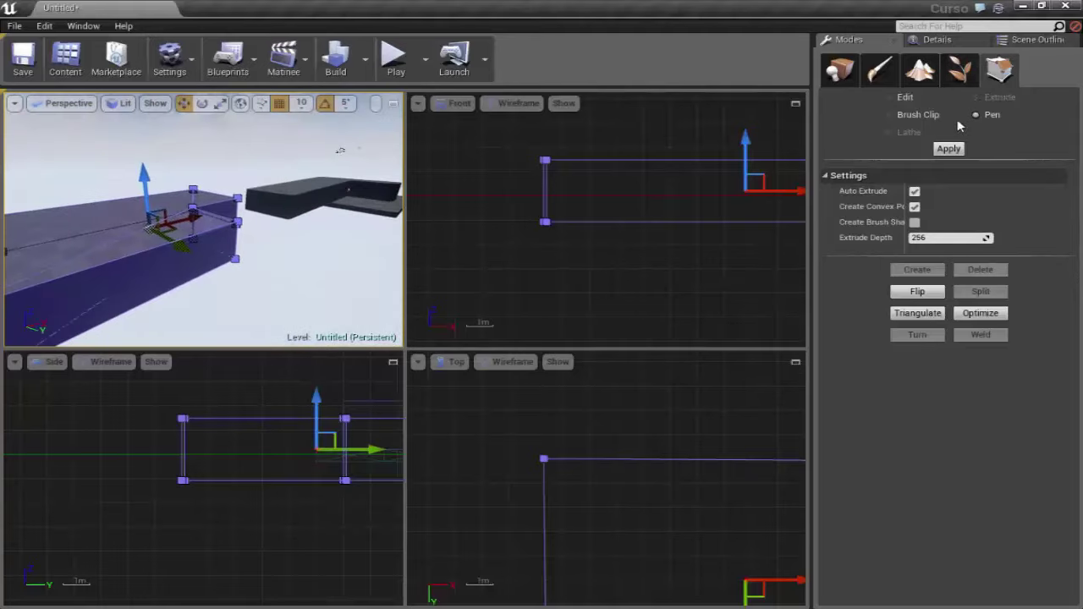
Step: Return from Pen to Edit, frame and orbit the pen-drawn box, then open Place mode
{"action": "left_click", "coordinate": [889, 97]}
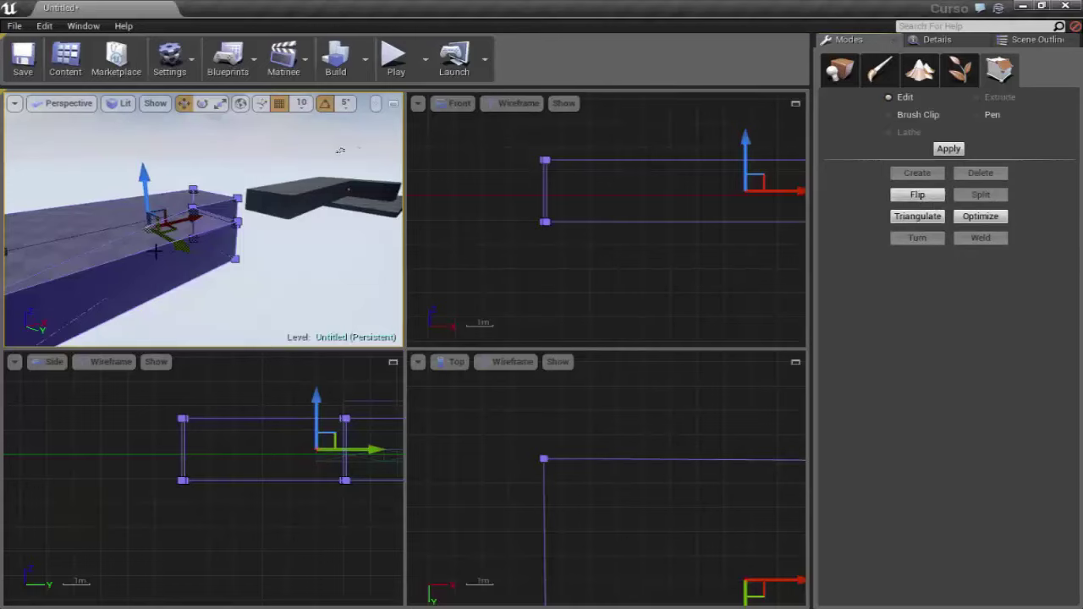
{"action": "key", "text": "f"}
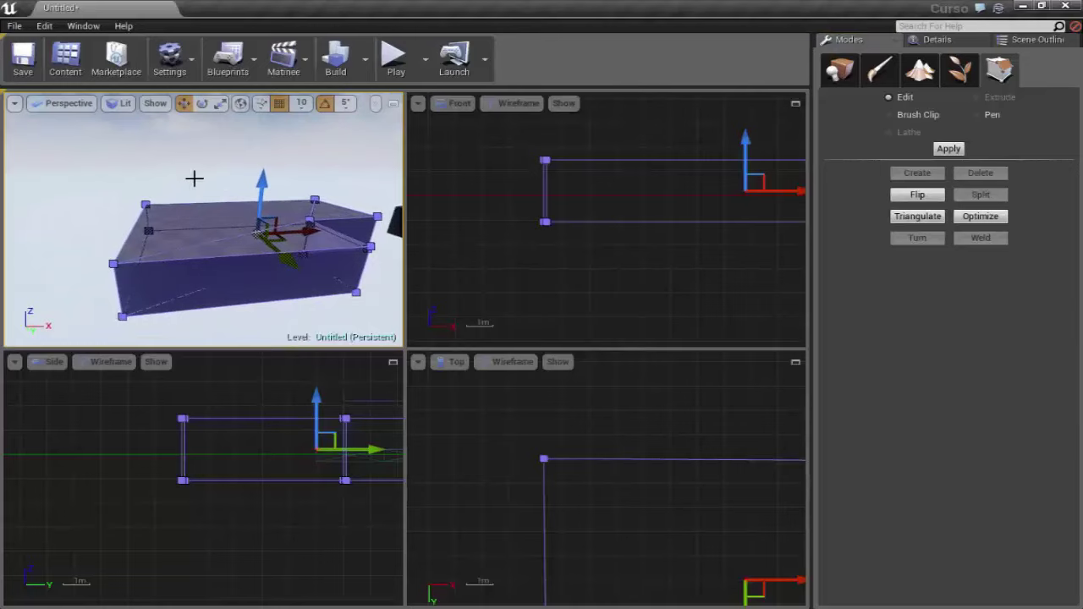
{"action": "left_click_drag", "start_coordinate": [265, 320], "coordinate": [216, 277]}
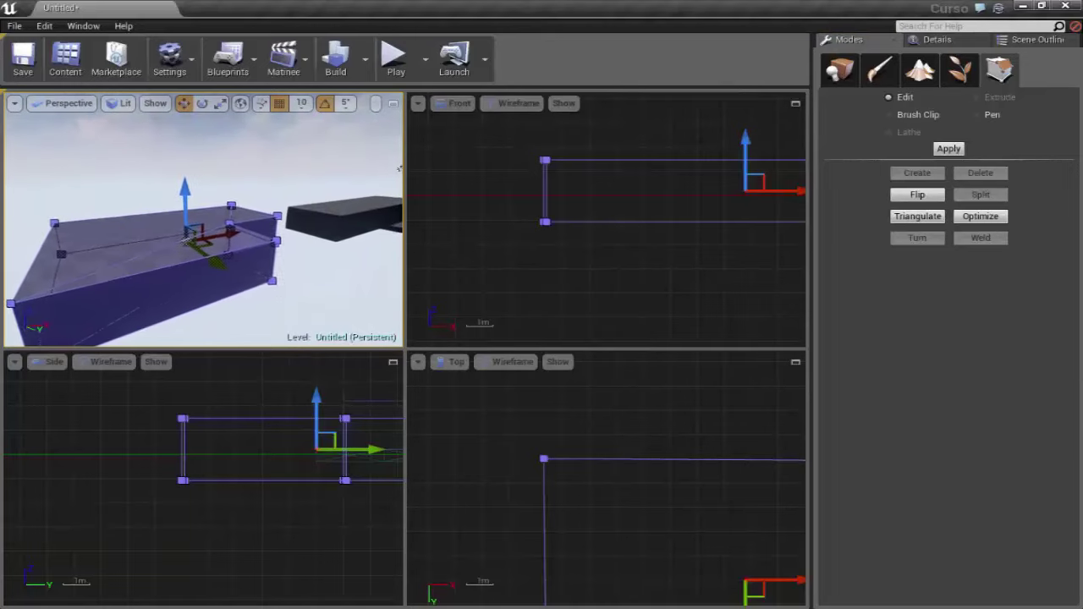
{"action": "left_click_drag", "start_coordinate": [193, 241], "coordinate": [193, 229], "text": "alt"}
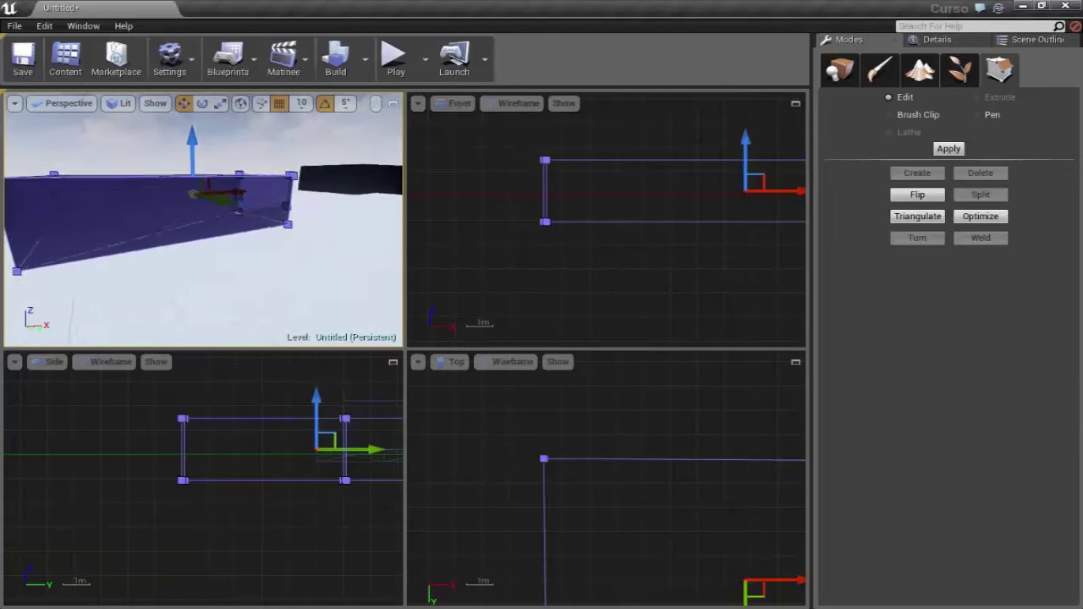
{"action": "left_click_drag", "start_coordinate": [234, 280], "coordinate": [316, 298], "text": "alt"}
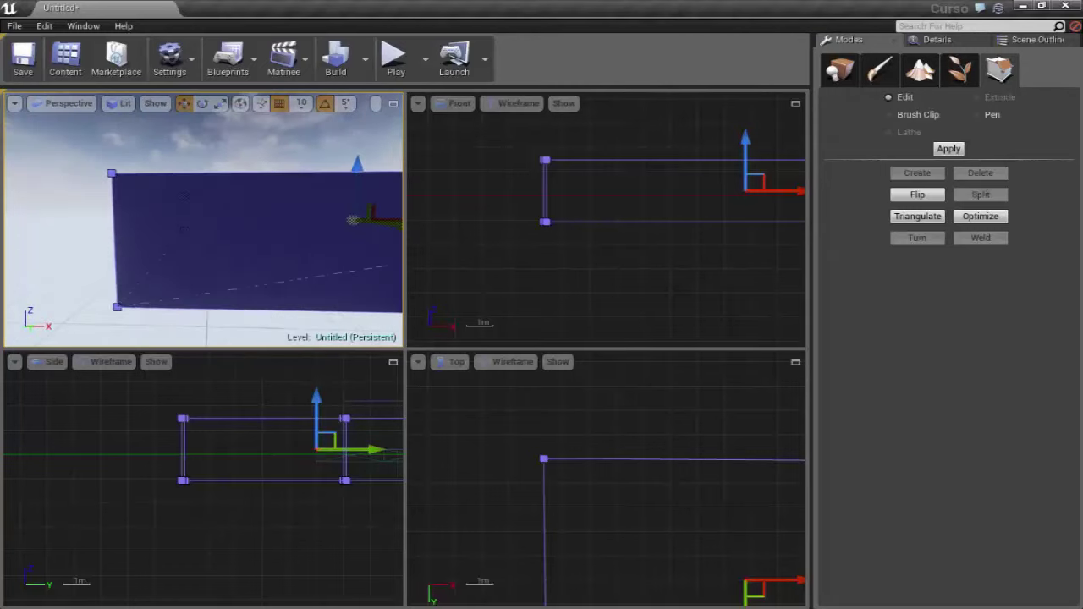
{"action": "left_click_drag", "start_coordinate": [357, 253], "coordinate": [357, 242], "text": "alt"}
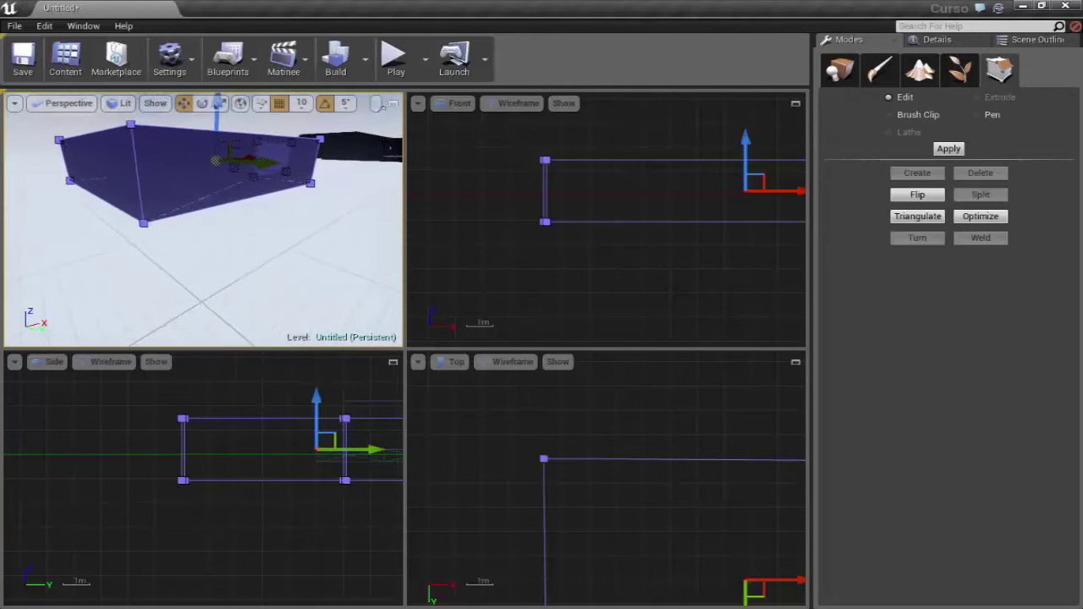
{"action": "left_click", "coordinate": [840, 69]}
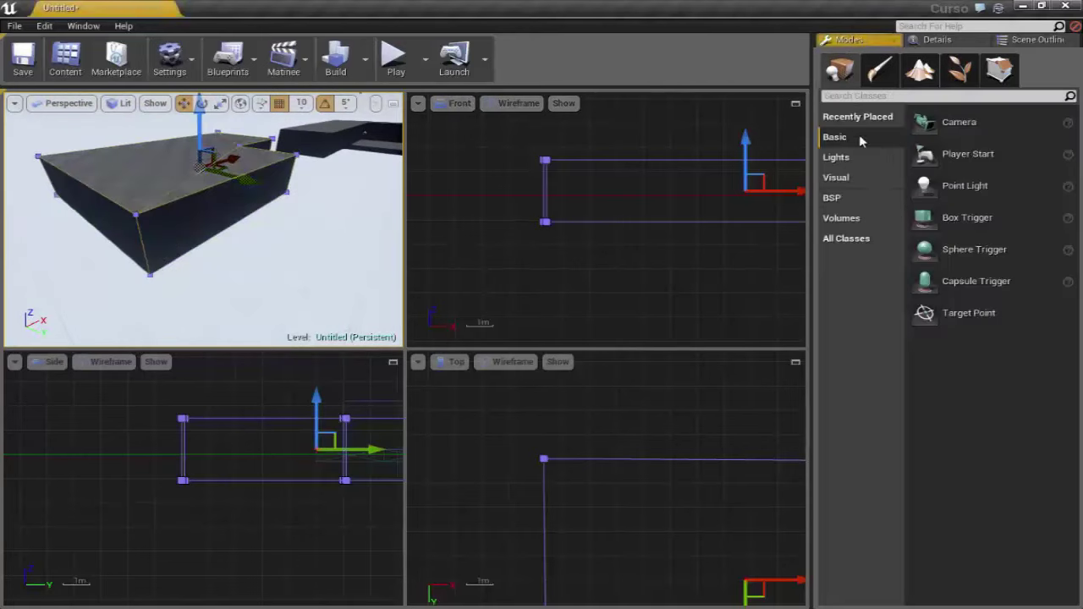
Step: Add a subtractive BSP Box brush to the level from the BSP list
{"action": "left_click", "coordinate": [846, 198]}
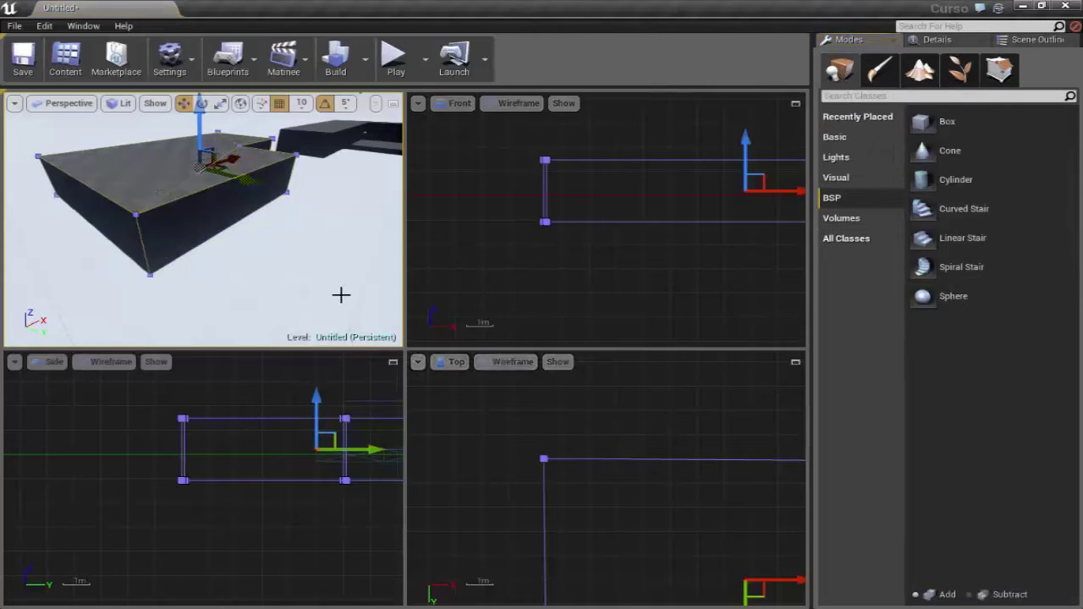
{"action": "left_click", "coordinate": [969, 593]}
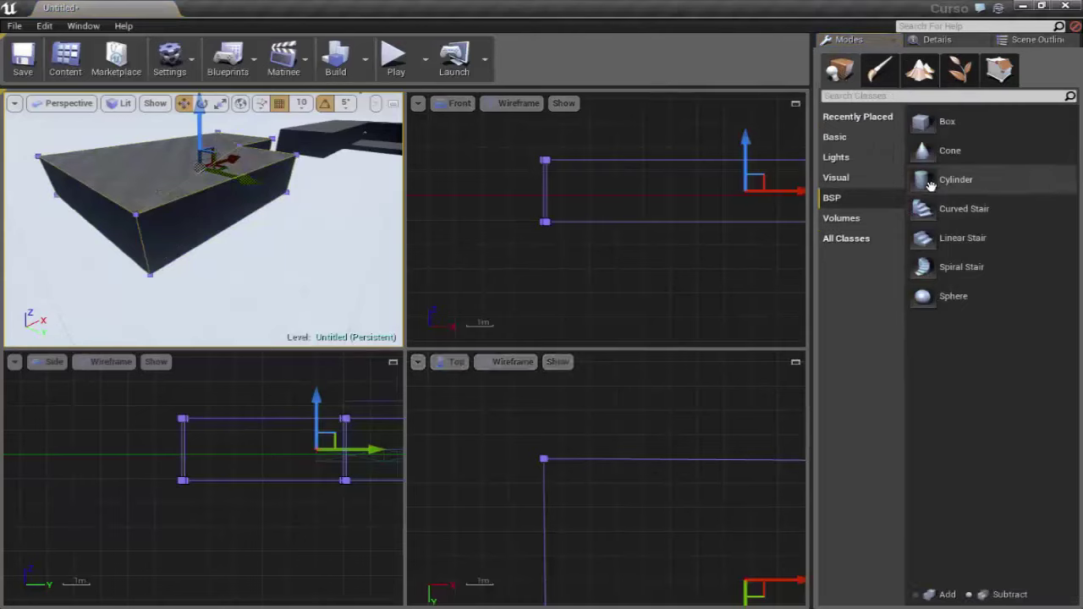
{"action": "mouse_move", "coordinate": [922, 121]}
{"action": "left_mouse_down"}
{"action": "mouse_move", "coordinate": [253, 235]}
{"action": "mouse_move", "coordinate": [311, 211]}
{"action": "mouse_move", "coordinate": [220, 237]}
{"action": "left_mouse_up"}
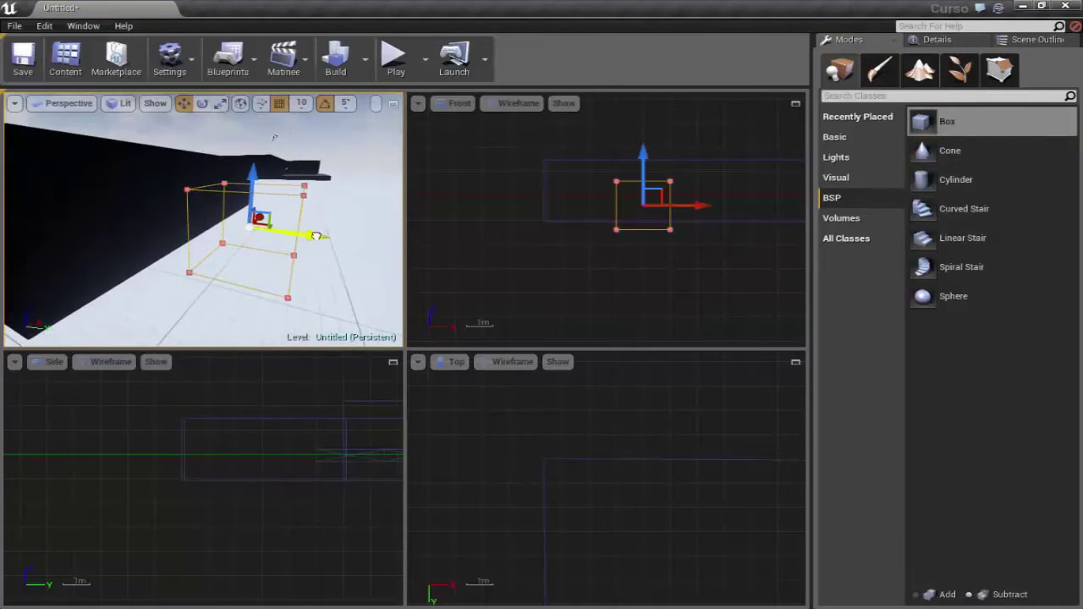
Step: Toggle the perspective view to Unlit and back to Lit, then frame the new box
{"action": "key", "text": "alt+3"}
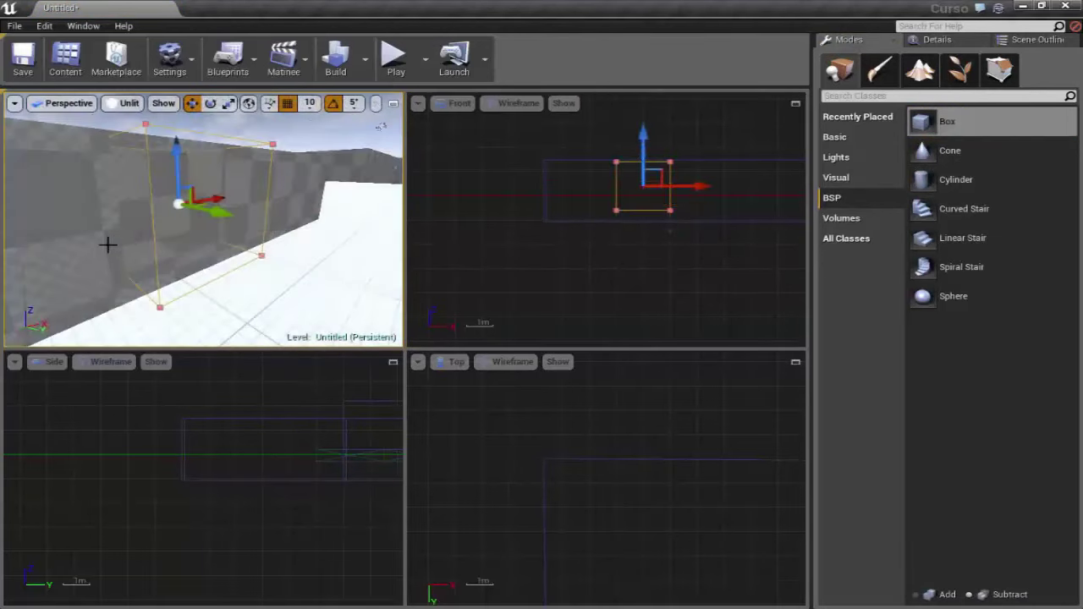
{"action": "left_click_drag", "start_coordinate": [107, 242], "coordinate": [108, 243]}
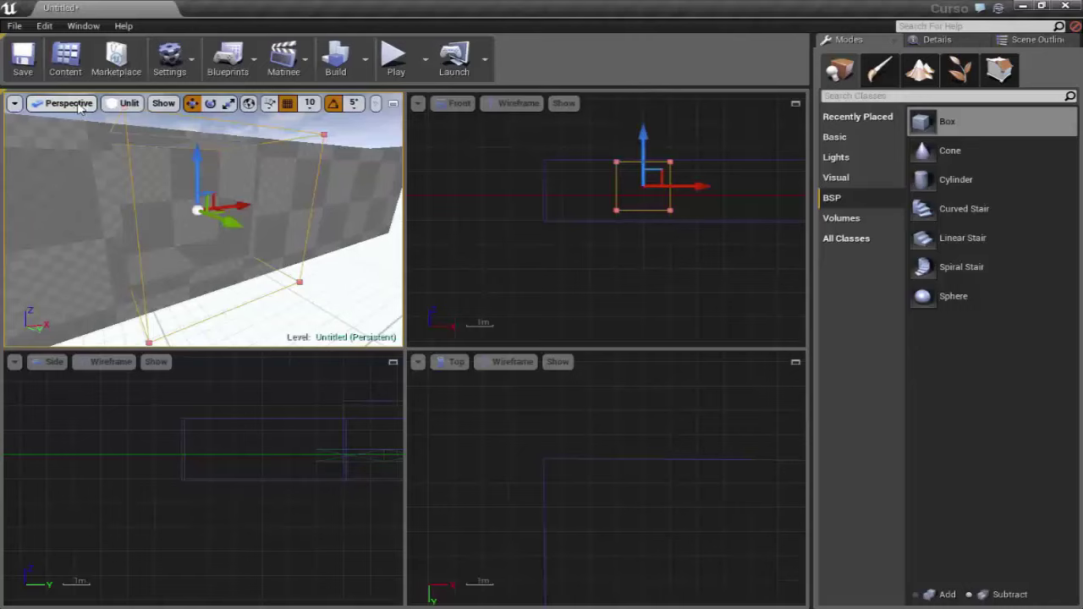
{"action": "left_click", "coordinate": [80, 106]}
{"action": "left_click", "coordinate": [90, 104]}
{"action": "left_click", "coordinate": [127, 103]}
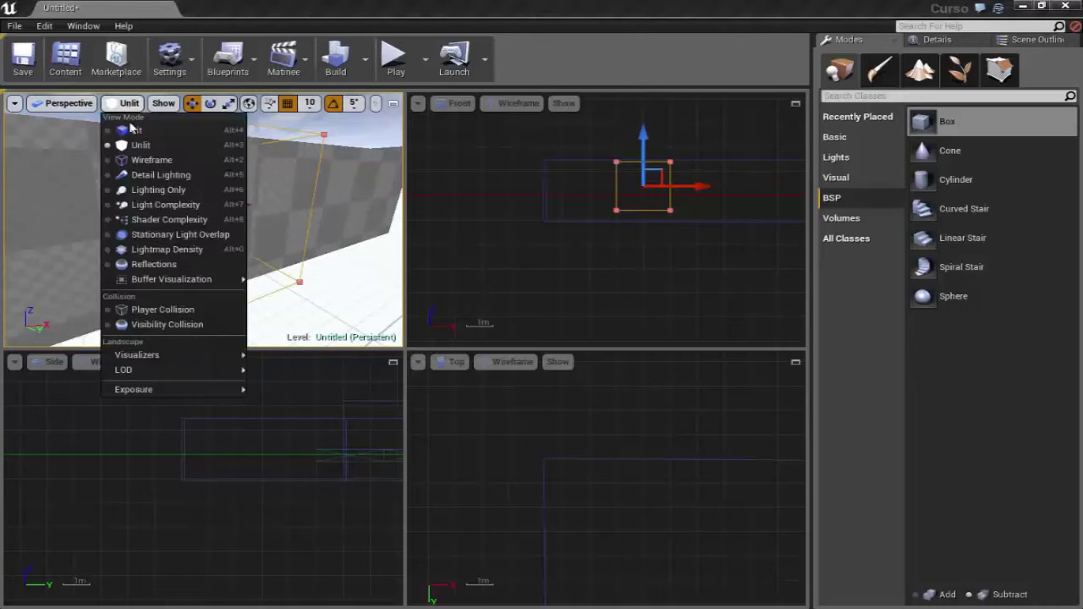
{"action": "left_click", "coordinate": [131, 129]}
{"action": "left_click_drag", "start_coordinate": [231, 283], "coordinate": [231, 284]}
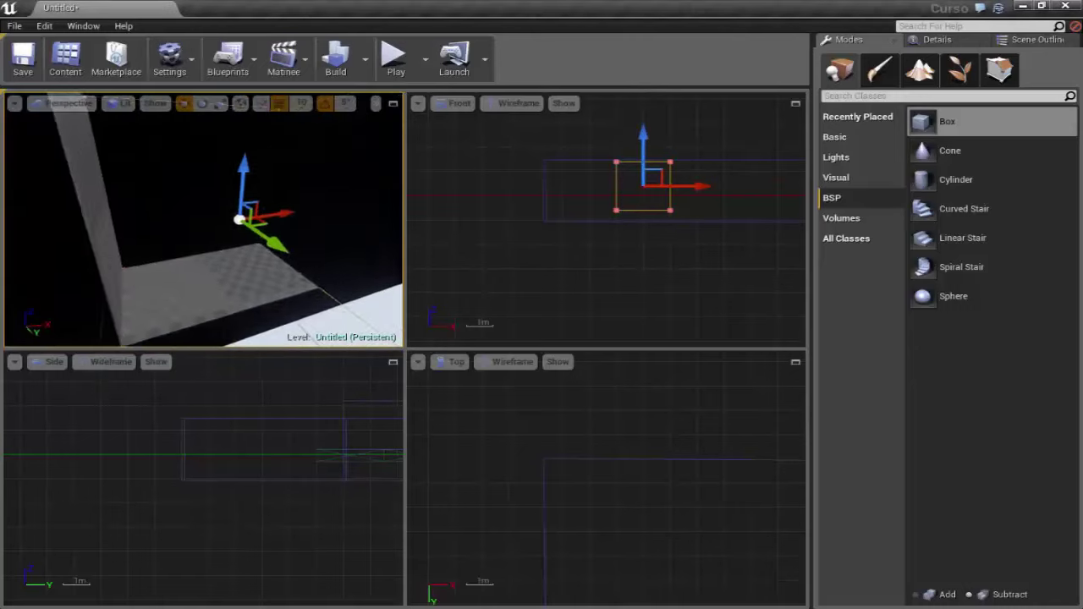
{"action": "key", "text": "f"}
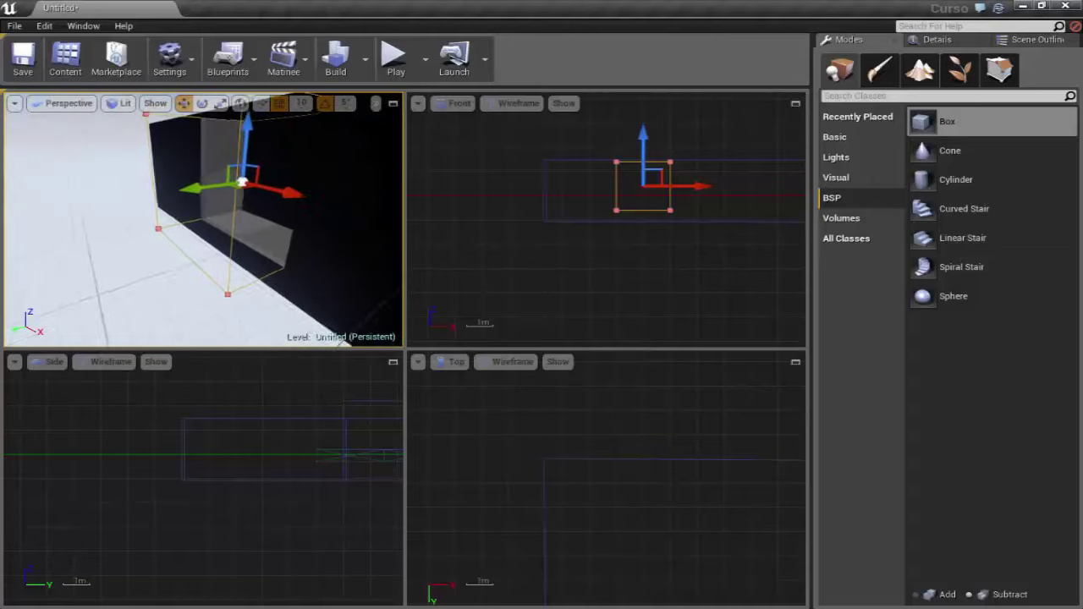
{"action": "left_click_drag", "start_coordinate": [235, 227], "coordinate": [235, 227]}
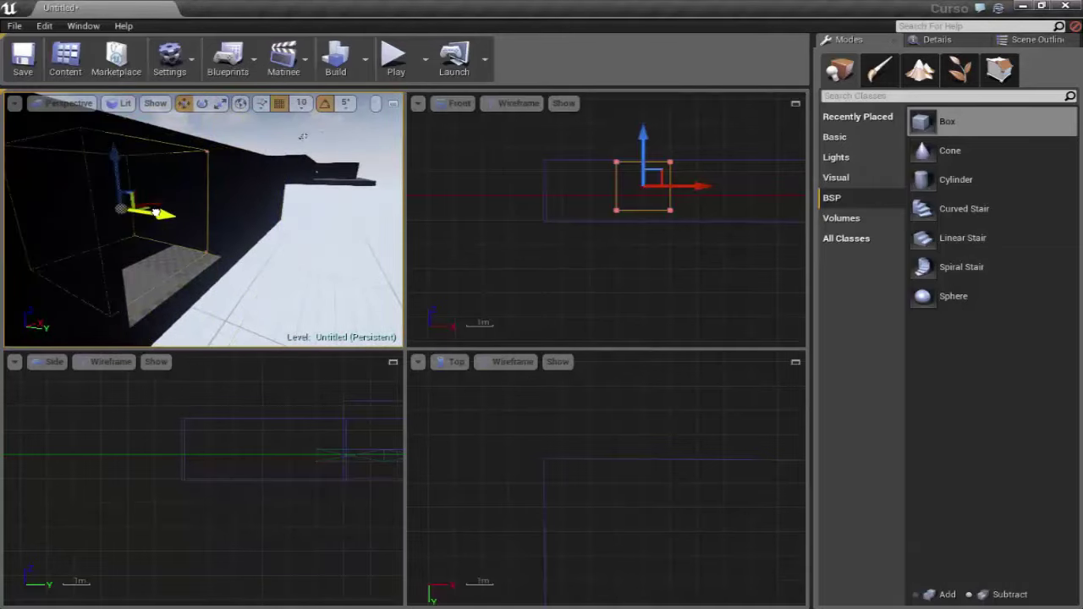
Step: Slide the box brush along Y until it sits against the corridor wall
{"action": "left_click_drag", "start_coordinate": [156, 213], "coordinate": [124, 210]}
{"action": "left_click_drag", "start_coordinate": [302, 135], "coordinate": [269, 125]}
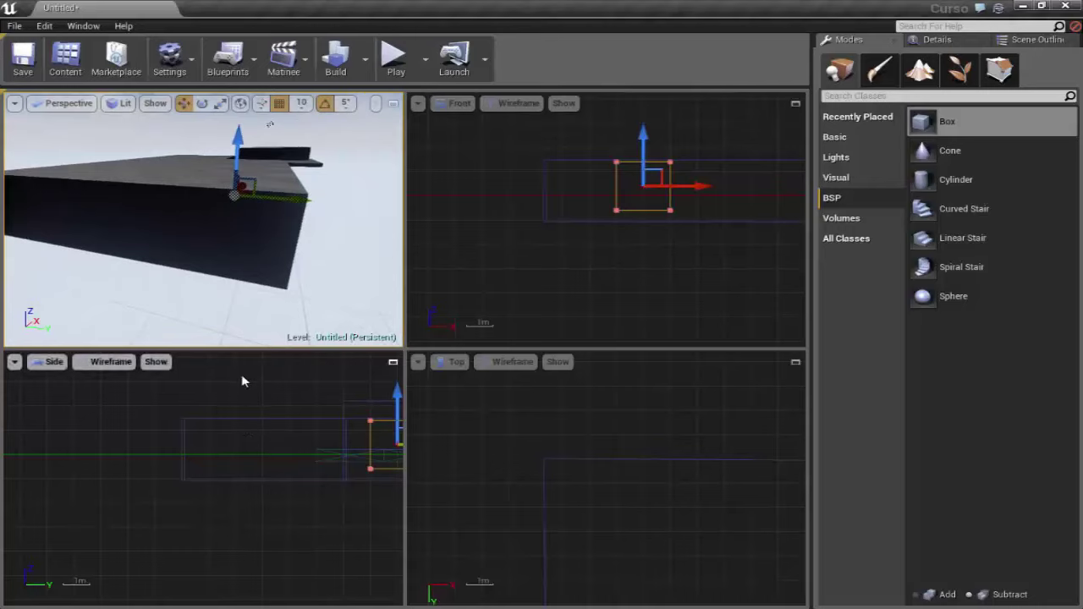
{"action": "left_click_drag", "start_coordinate": [270, 124], "coordinate": [241, 124]}
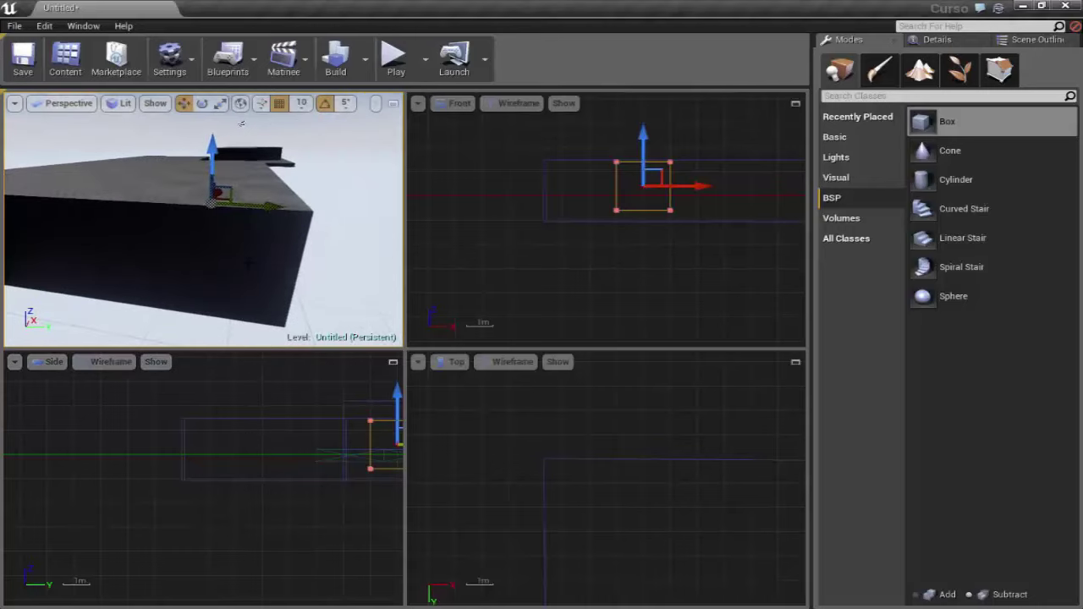
{"action": "left_click_drag", "start_coordinate": [241, 124], "coordinate": [260, 288]}
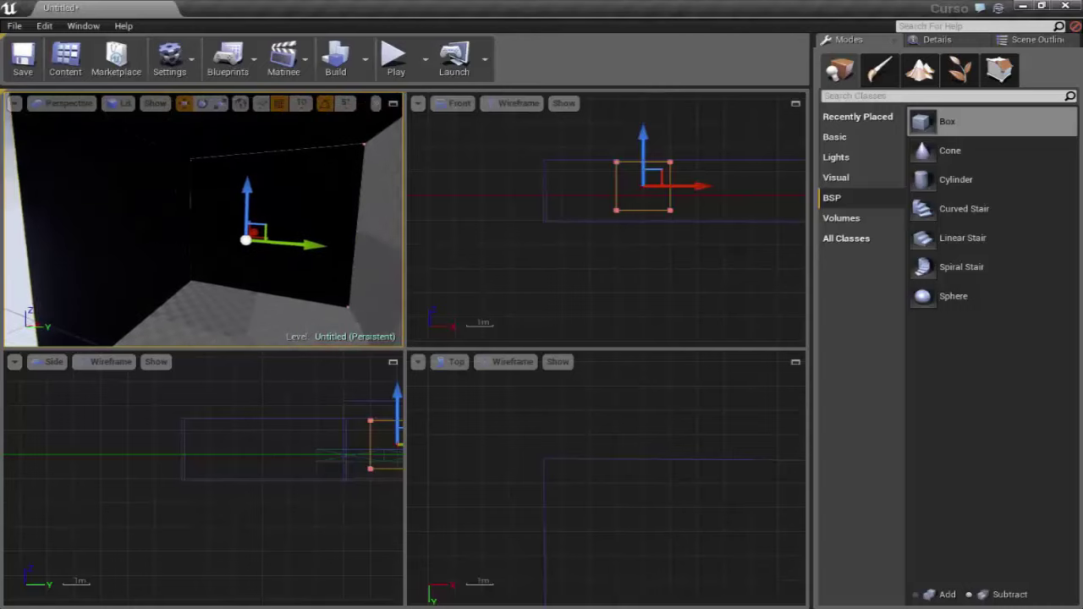
{"action": "left_click_drag", "start_coordinate": [300, 248], "coordinate": [339, 234]}
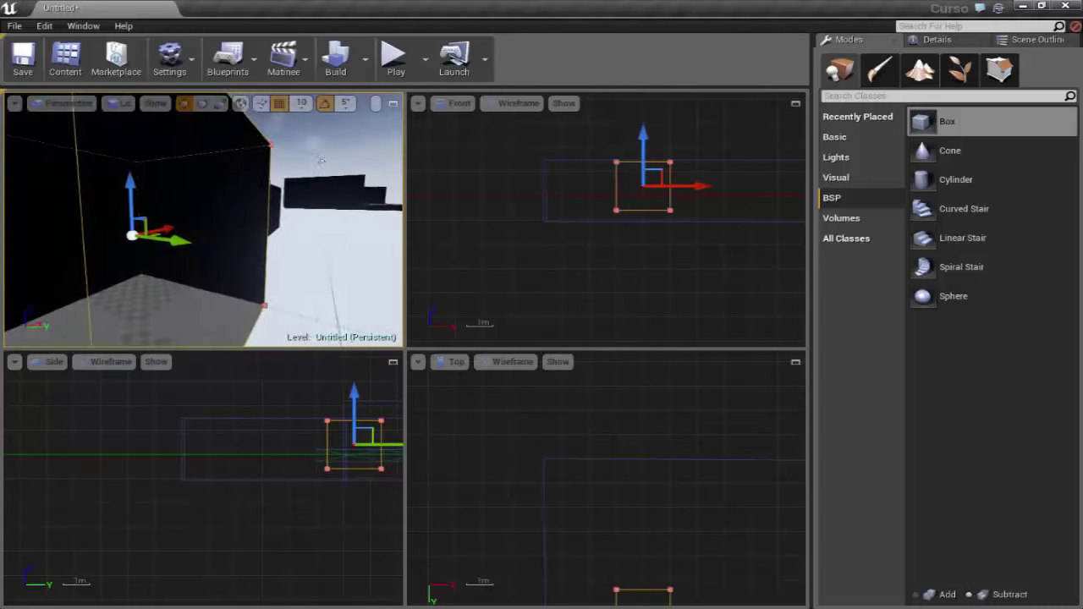
{"action": "mouse_move", "coordinate": [254, 220]}
{"action": "left_mouse_down"}
{"action": "mouse_move", "coordinate": [274, 166]}
{"action": "mouse_move", "coordinate": [380, 250]}
{"action": "mouse_move", "coordinate": [259, 164]}
{"action": "left_mouse_up"}
{"action": "left_click", "coordinate": [998, 69]}
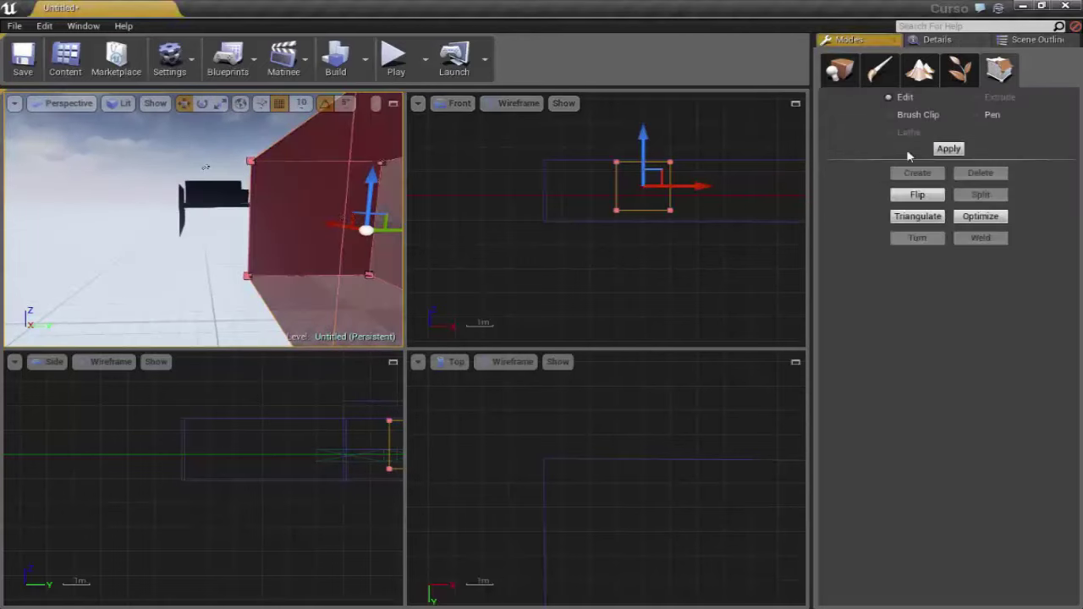
{"action": "left_click", "coordinate": [254, 229]}
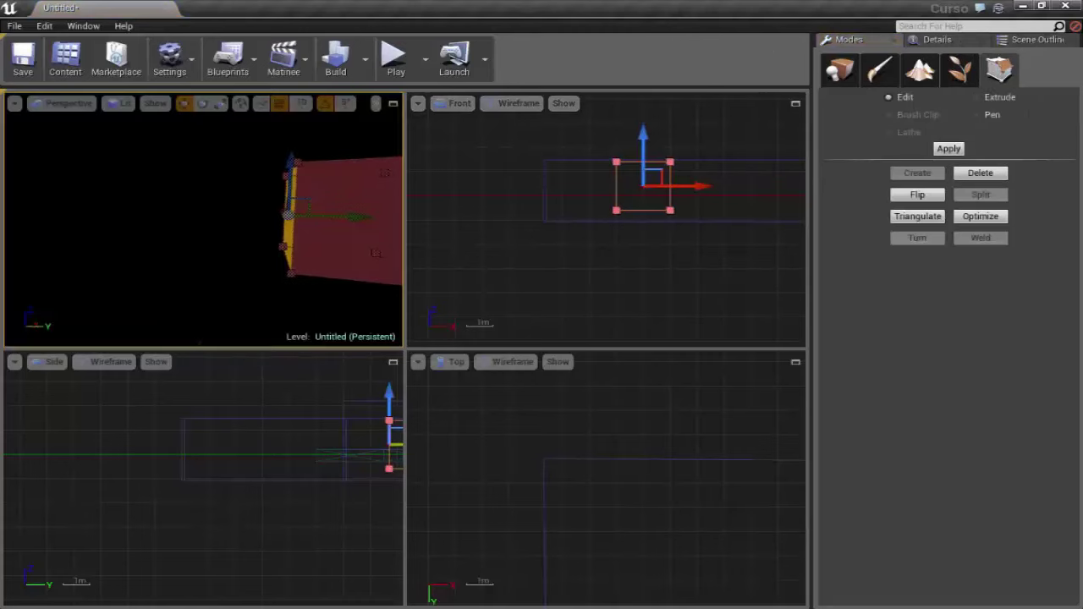
{"action": "left_click_drag", "start_coordinate": [334, 219], "coordinate": [43, 229]}
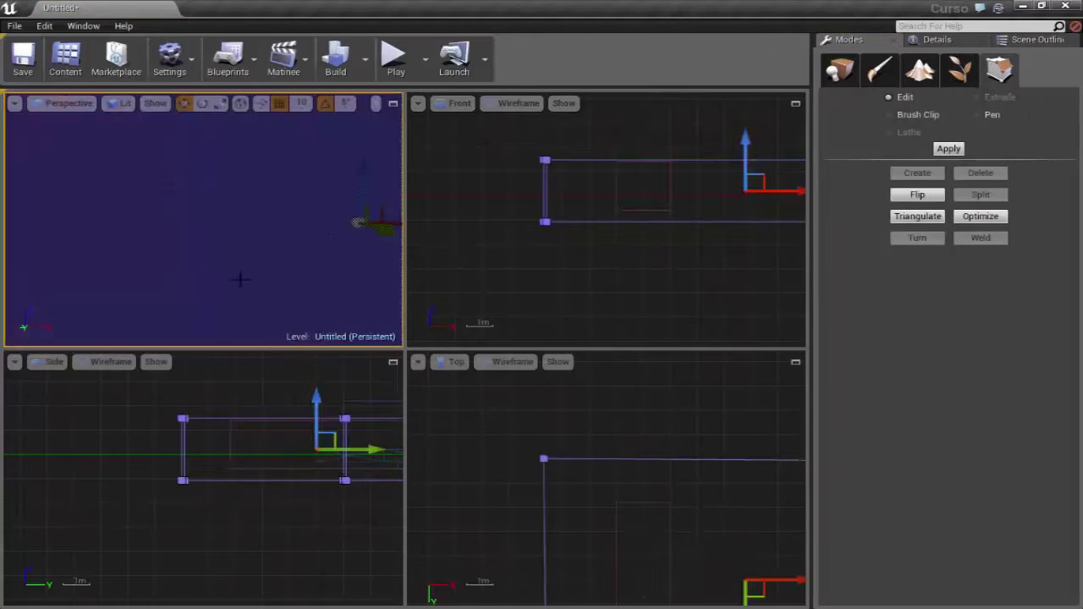
{"action": "left_click_drag", "start_coordinate": [237, 278], "coordinate": [290, 295]}
{"action": "left_click", "coordinate": [281, 271]}
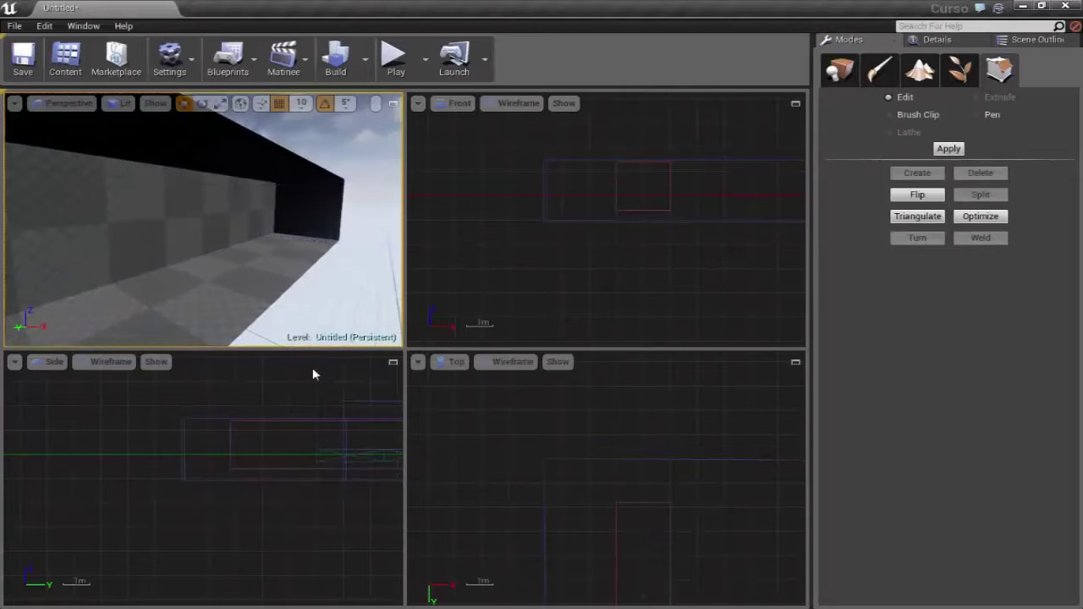
{"action": "left_click", "coordinate": [240, 446]}
{"action": "left_click", "coordinate": [258, 191]}
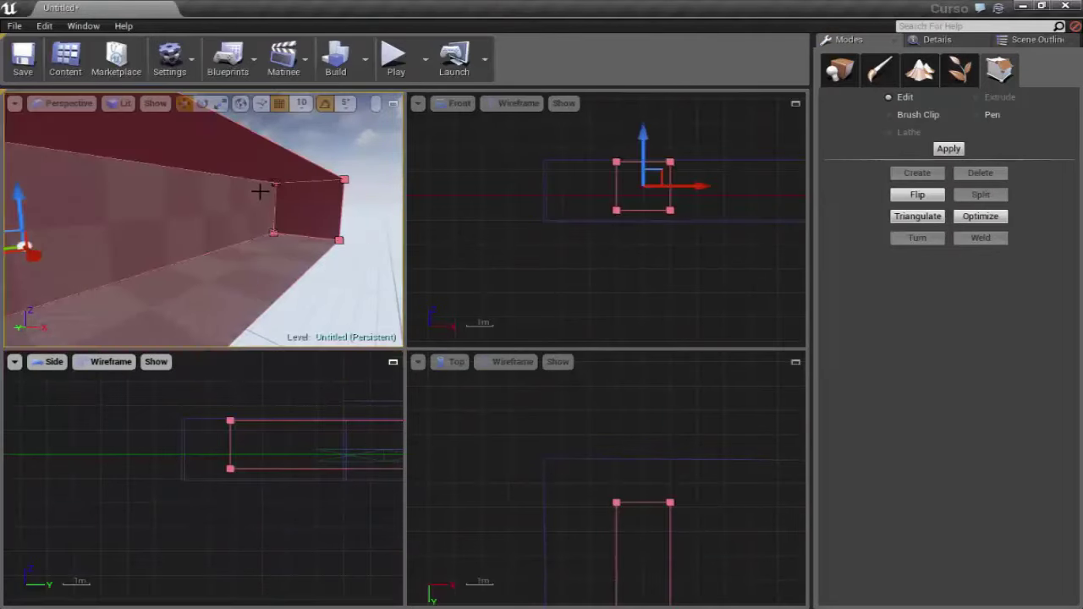
{"action": "left_click_drag", "start_coordinate": [351, 288], "coordinate": [357, 301]}
{"action": "mouse_move", "coordinate": [283, 219]}
{"action": "left_mouse_down"}
{"action": "mouse_move", "coordinate": [397, 253]}
{"action": "mouse_move", "coordinate": [279, 165]}
{"action": "left_mouse_up"}
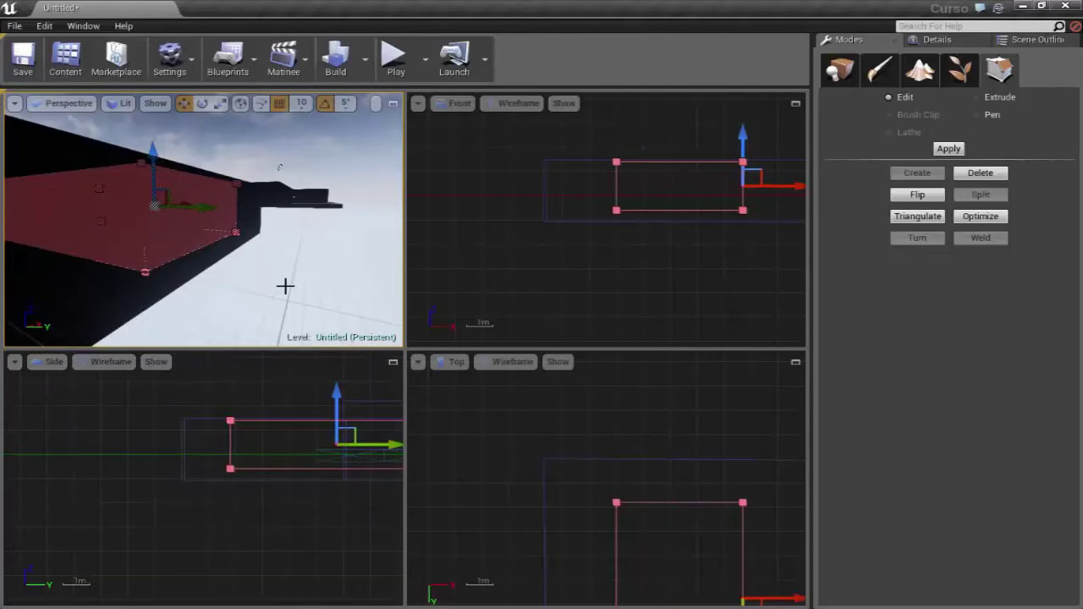
{"action": "left_click", "coordinate": [560, 312]}
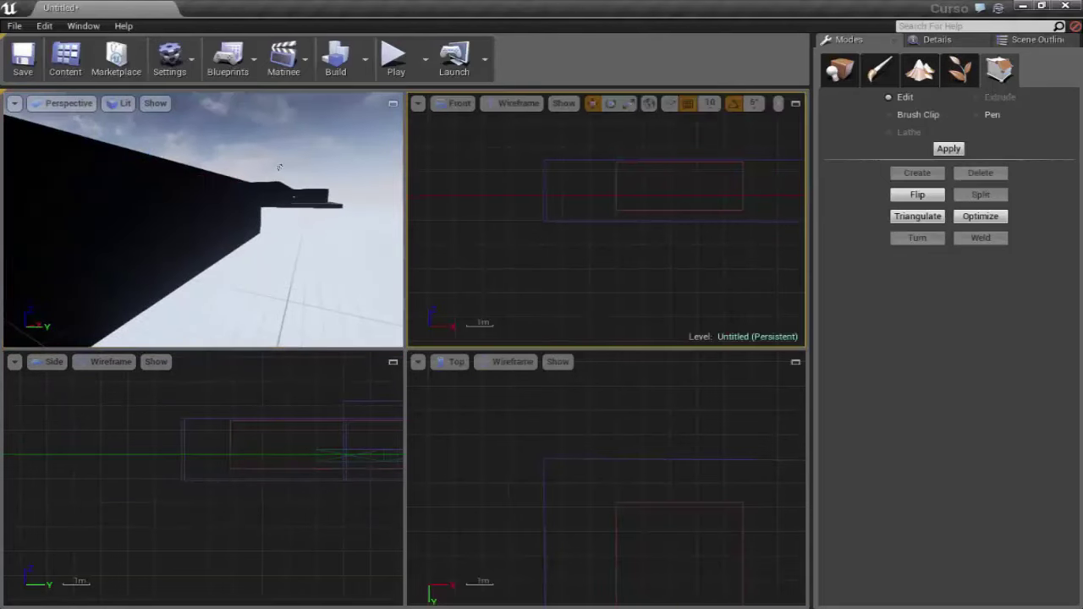
{"action": "left_click", "coordinate": [279, 166]}
{"action": "mouse_move", "coordinate": [279, 166]}
{"action": "left_mouse_down"}
{"action": "mouse_move", "coordinate": [298, 246]}
{"action": "mouse_move", "coordinate": [254, 220]}
{"action": "mouse_move", "coordinate": [232, 171]}
{"action": "left_mouse_up"}
{"action": "left_click", "coordinate": [576, 415]}
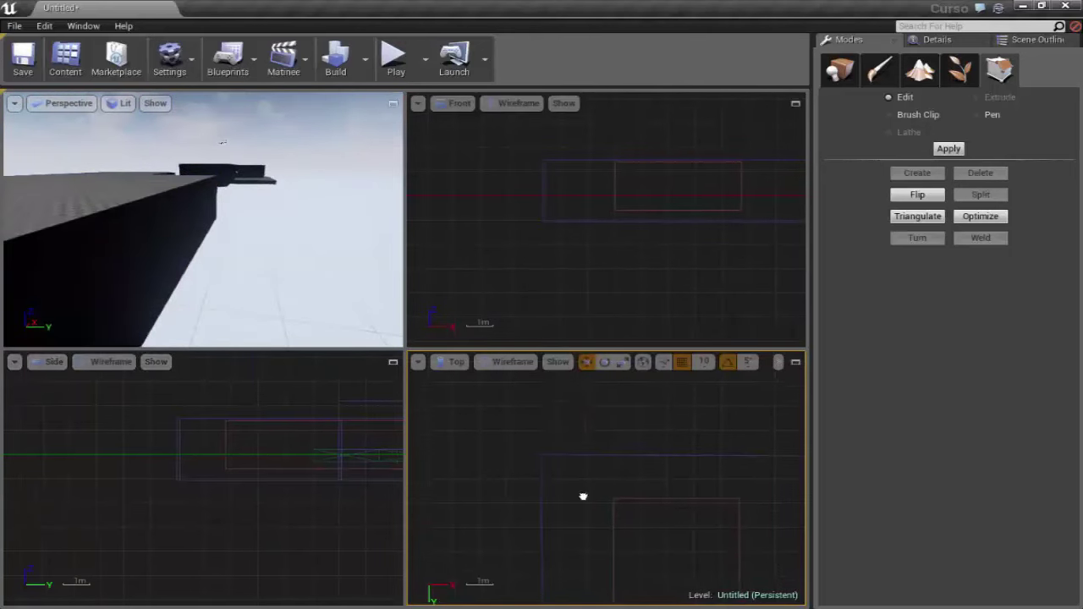
Step: Select the new box brush, slide it along Y toward the wall, and reselect it in the top view
{"action": "left_click", "coordinate": [588, 442]}
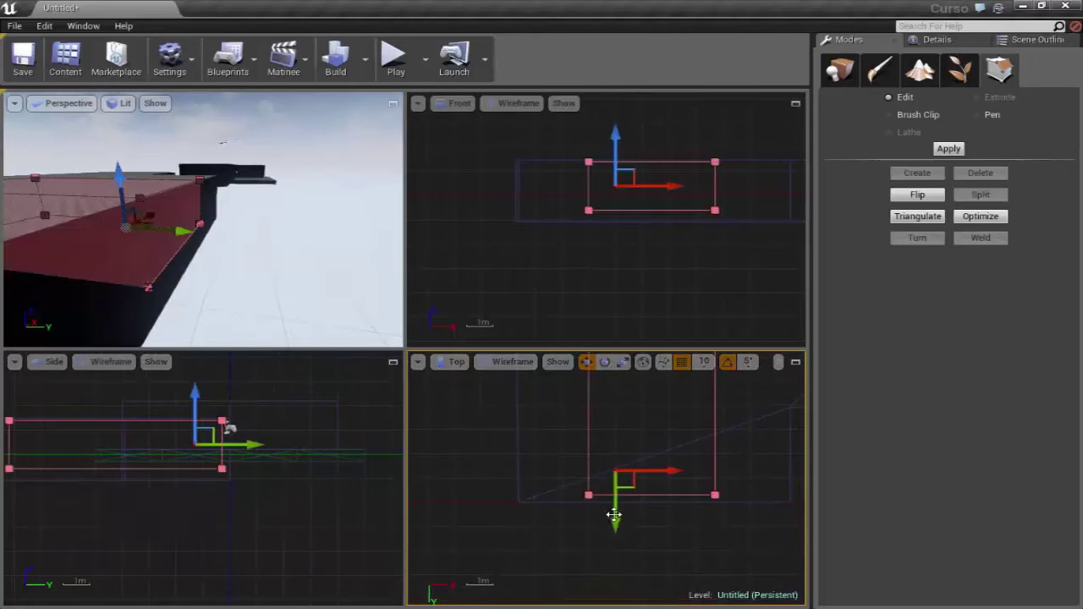
{"action": "left_click_drag", "start_coordinate": [614, 514], "coordinate": [613, 560]}
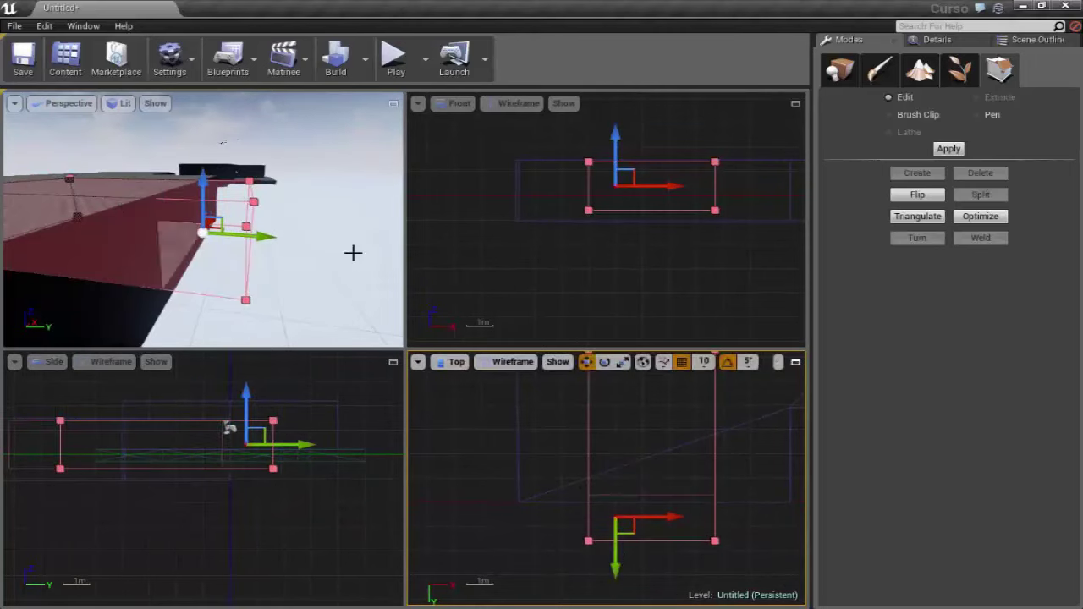
{"action": "left_click_drag", "start_coordinate": [353, 252], "coordinate": [353, 252]}
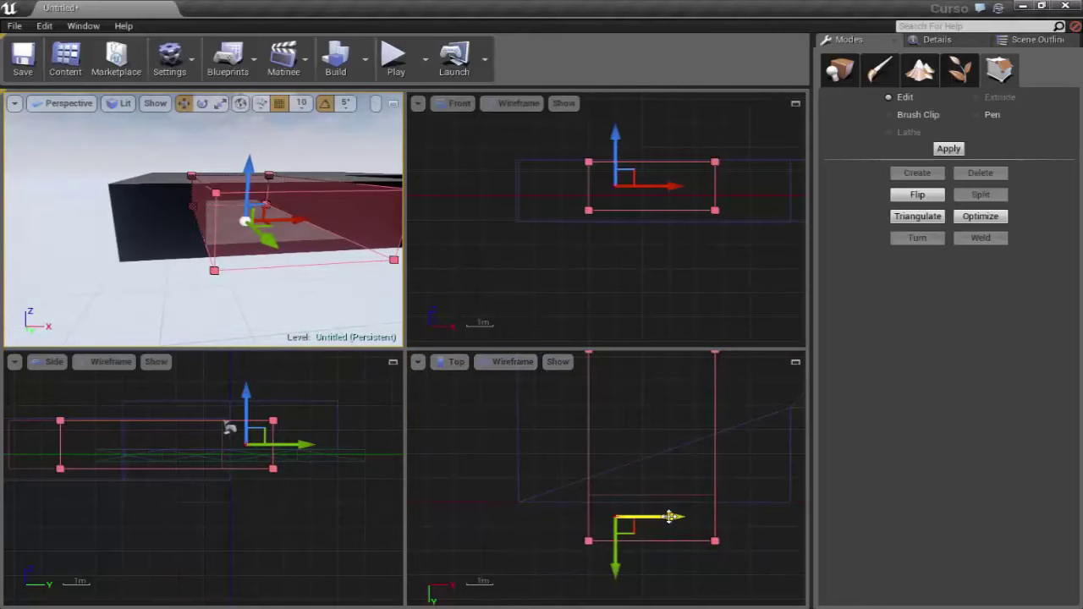
{"action": "left_click", "coordinate": [575, 537]}
{"action": "left_click", "coordinate": [584, 518]}
{"action": "left_click", "coordinate": [588, 516]}
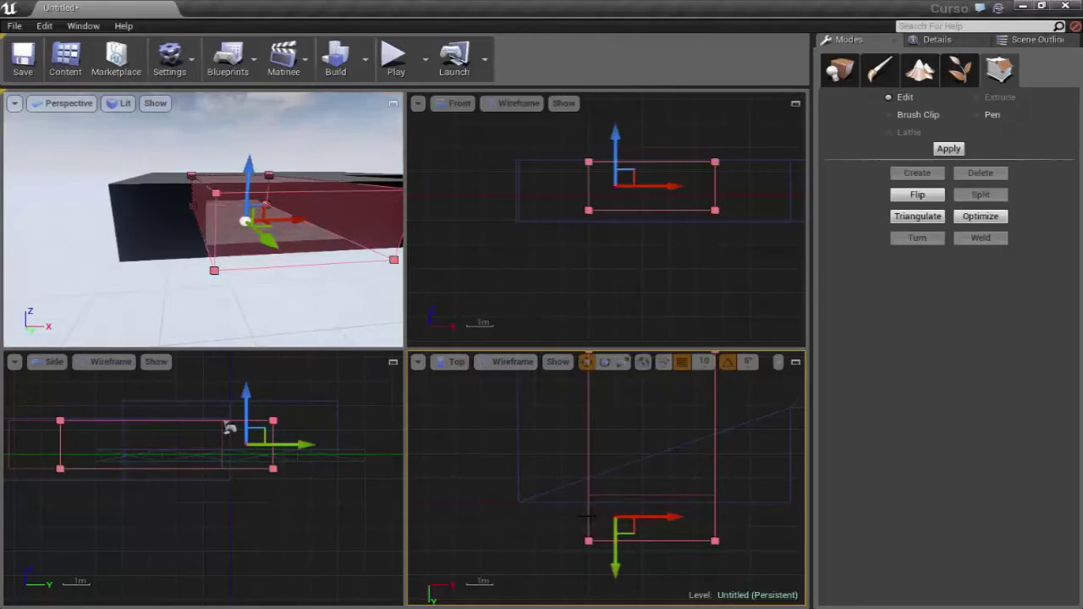
Step: Shrink the brush in the top view by dragging its left, right and top edges inward
{"action": "left_click", "coordinate": [588, 516]}
{"action": "left_click_drag", "start_coordinate": [630, 449], "coordinate": [649, 449]}
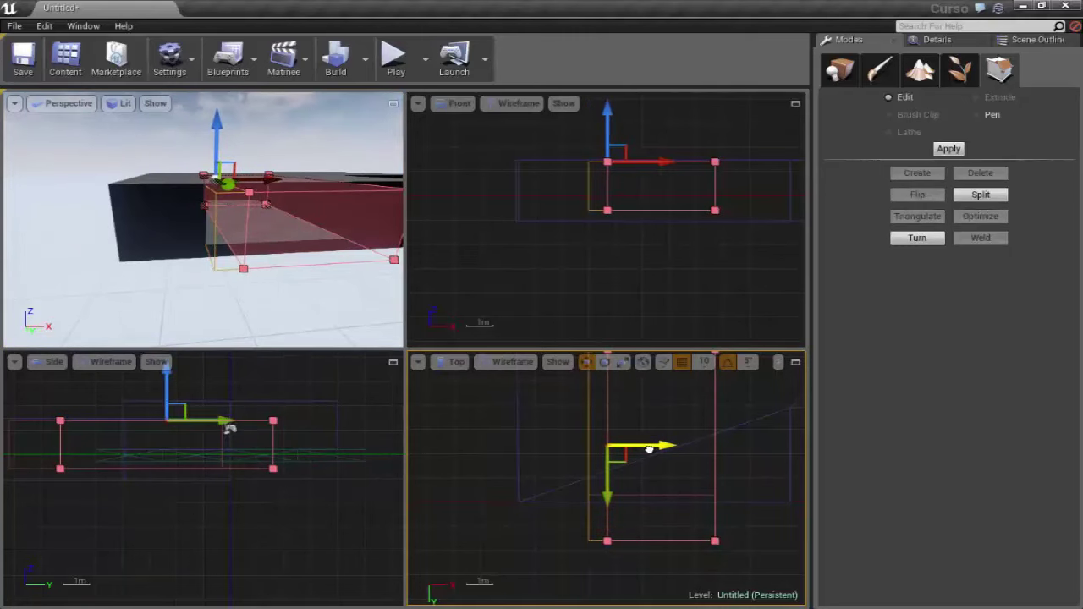
{"action": "left_click", "coordinate": [715, 509]}
{"action": "left_click_drag", "start_coordinate": [750, 448], "coordinate": [703, 448]}
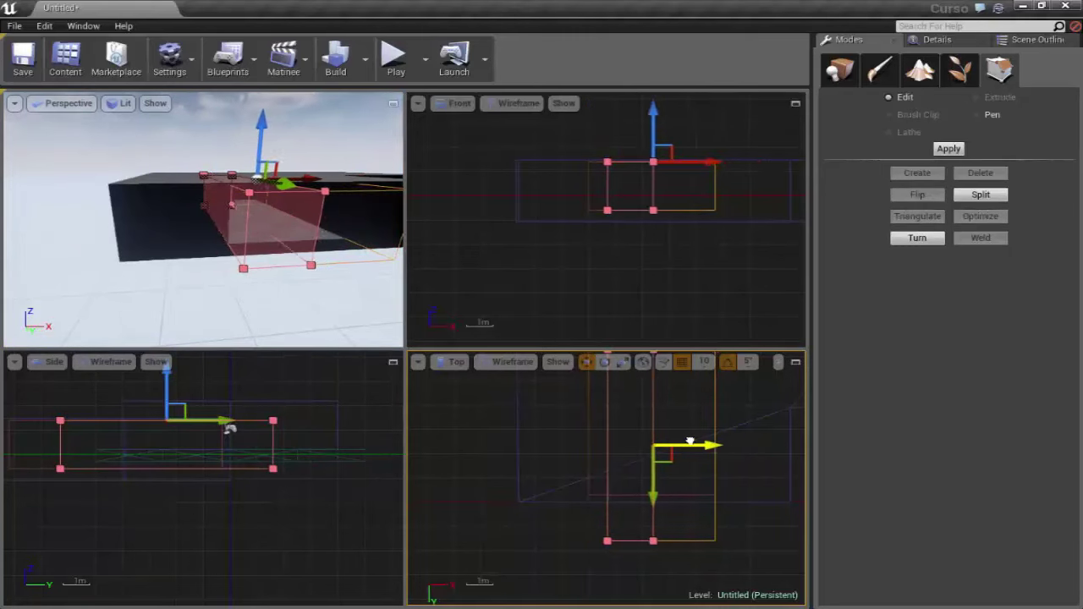
{"action": "right_click_drag", "start_coordinate": [635, 381], "coordinate": [635, 461]}
{"action": "left_click", "coordinate": [634, 455]}
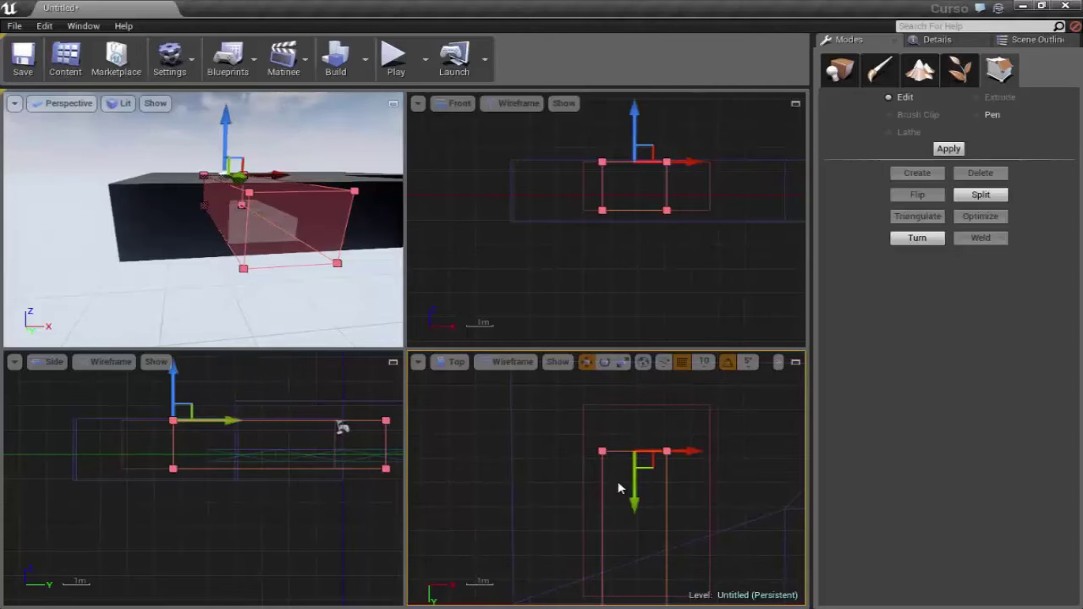
{"action": "left_click_drag", "start_coordinate": [632, 483], "coordinate": [636, 565]}
{"action": "right_click_drag", "start_coordinate": [636, 565], "coordinate": [653, 489]}
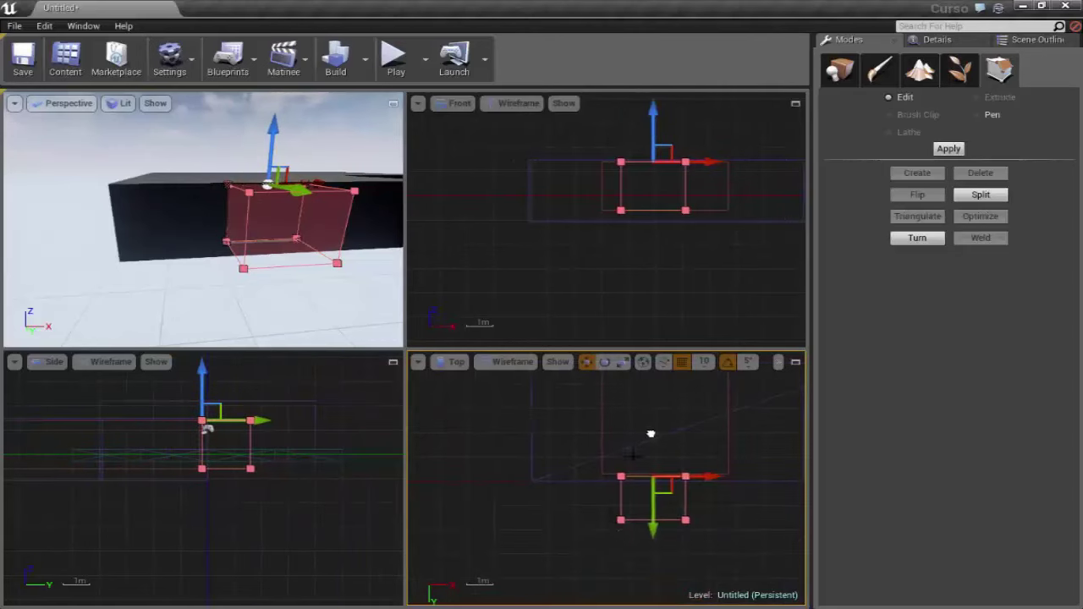
Step: Nudge the top edge back up and raise the bottom edge to shorten the brush into a slab
{"action": "scroll", "coordinate": [675, 492], "scroll_direction": "up", "scroll_amount": 2}
{"action": "left_click_drag", "start_coordinate": [665, 480], "coordinate": [670, 474]}
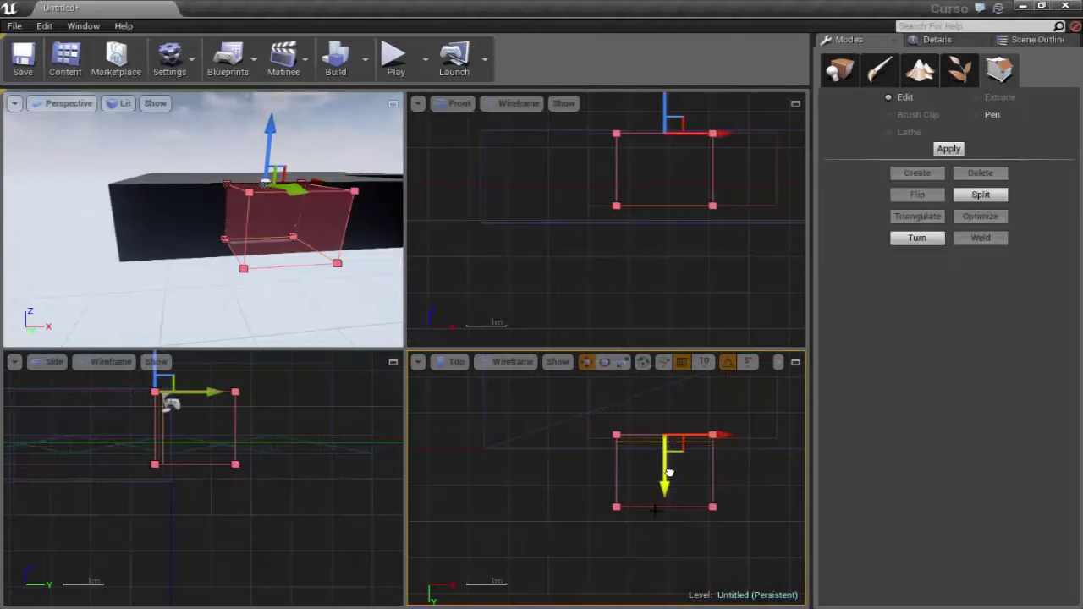
{"action": "left_click", "coordinate": [661, 506]}
{"action": "left_click", "coordinate": [665, 506]}
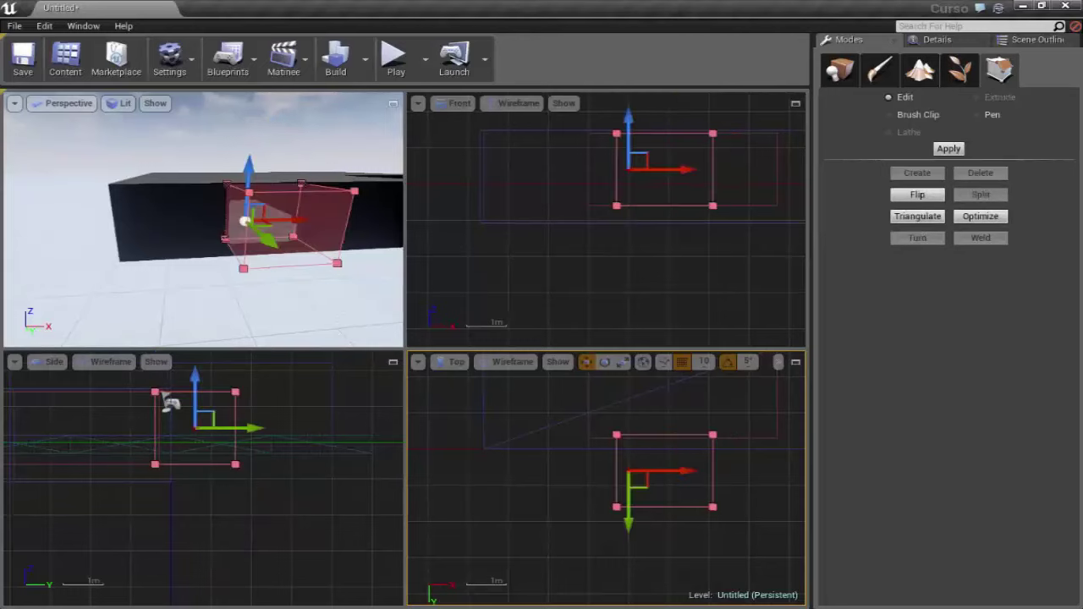
{"action": "left_click_drag", "start_coordinate": [664, 542], "coordinate": [664, 487]}
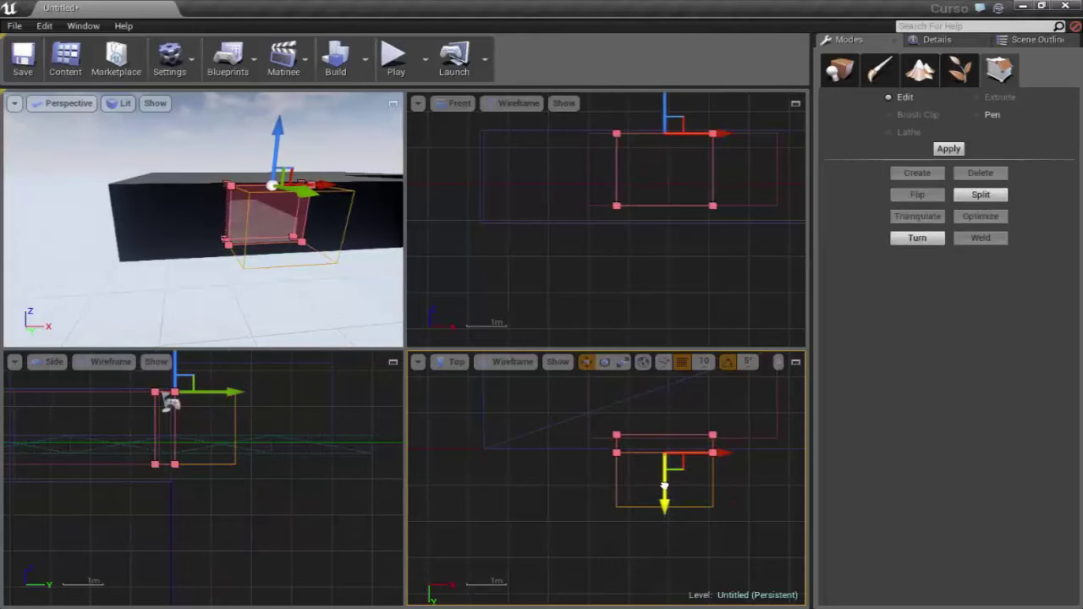
{"action": "left_click", "coordinate": [296, 313]}
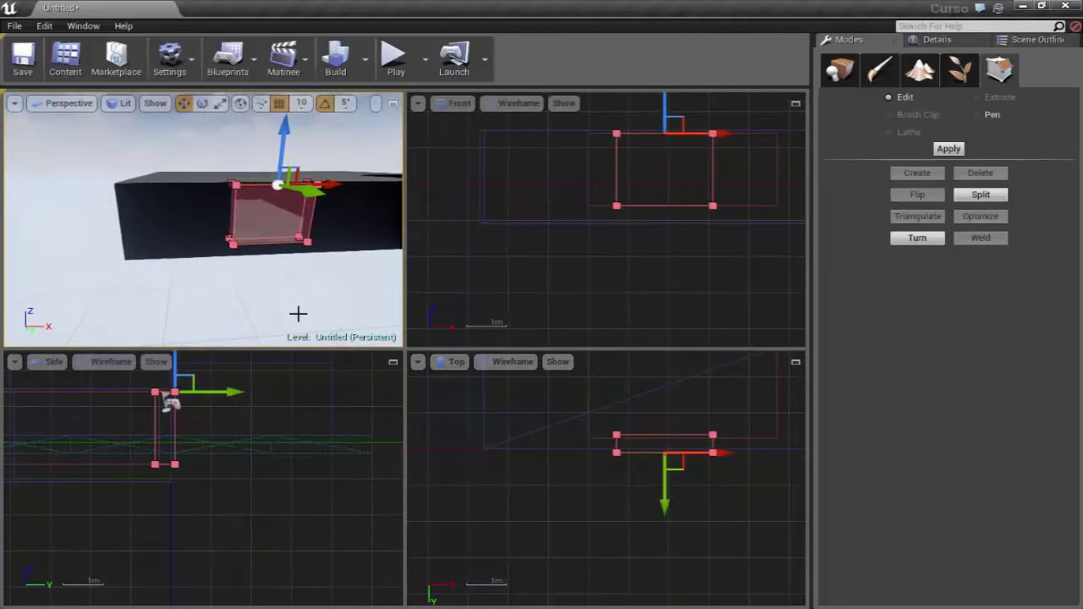
{"action": "left_click_drag", "start_coordinate": [294, 317], "coordinate": [273, 280]}
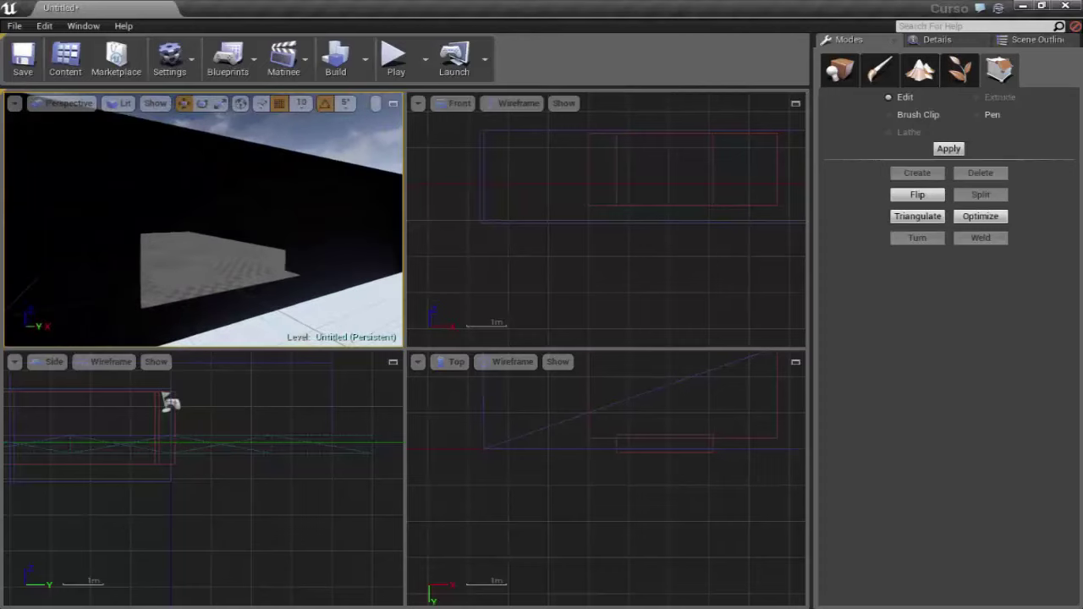
Step: Switch the perspective view to Unlit and fly outside to face the checkered wall
{"action": "left_click", "coordinate": [125, 103]}
{"action": "left_click", "coordinate": [153, 145]}
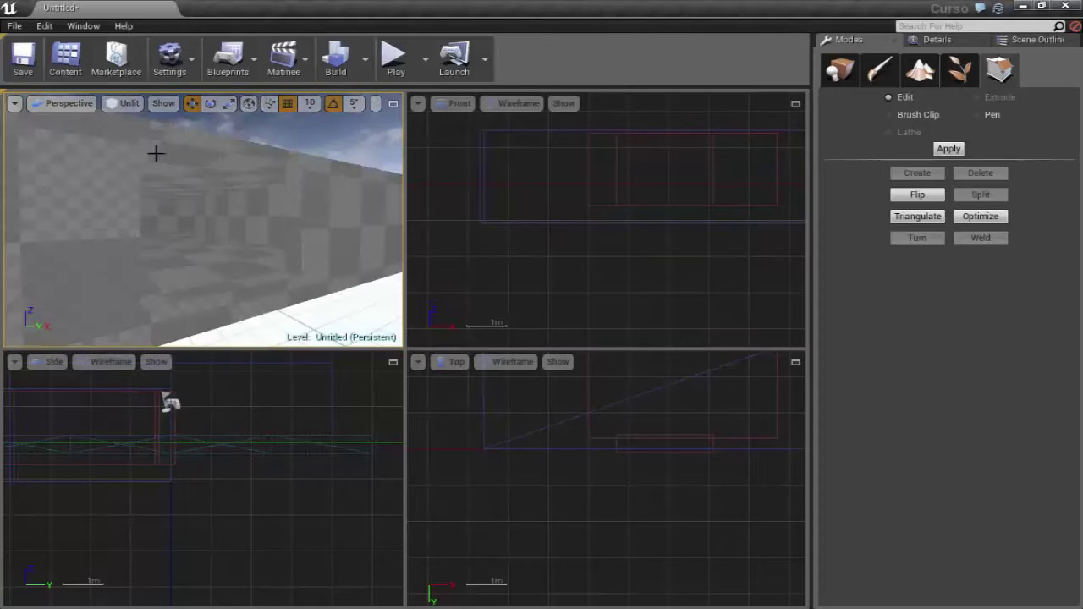
{"action": "left_click_drag", "start_coordinate": [291, 190], "coordinate": [291, 189]}
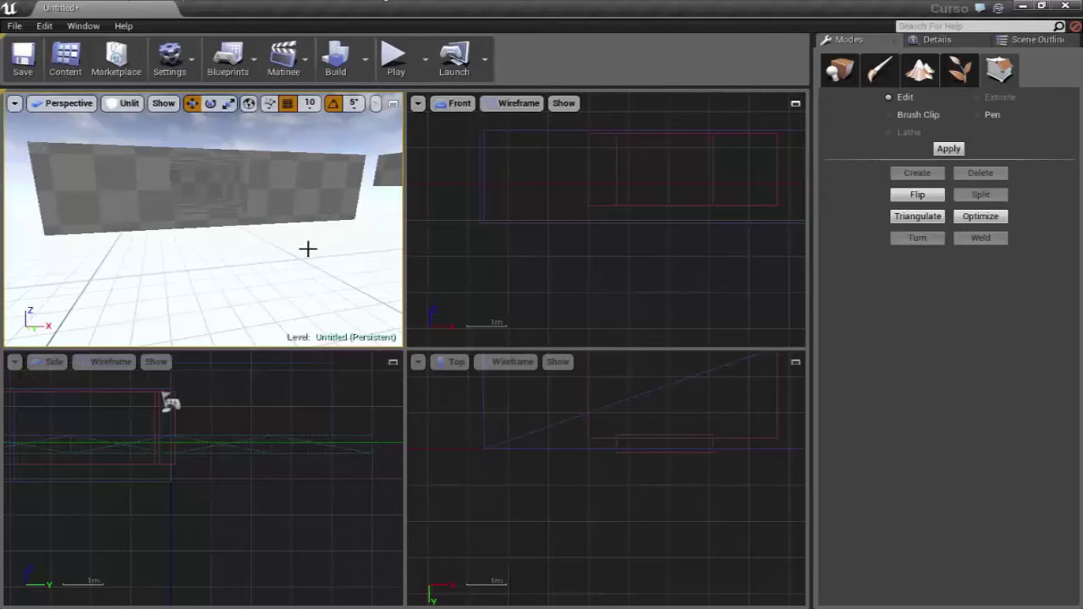
{"action": "left_click_drag", "start_coordinate": [307, 248], "coordinate": [307, 186]}
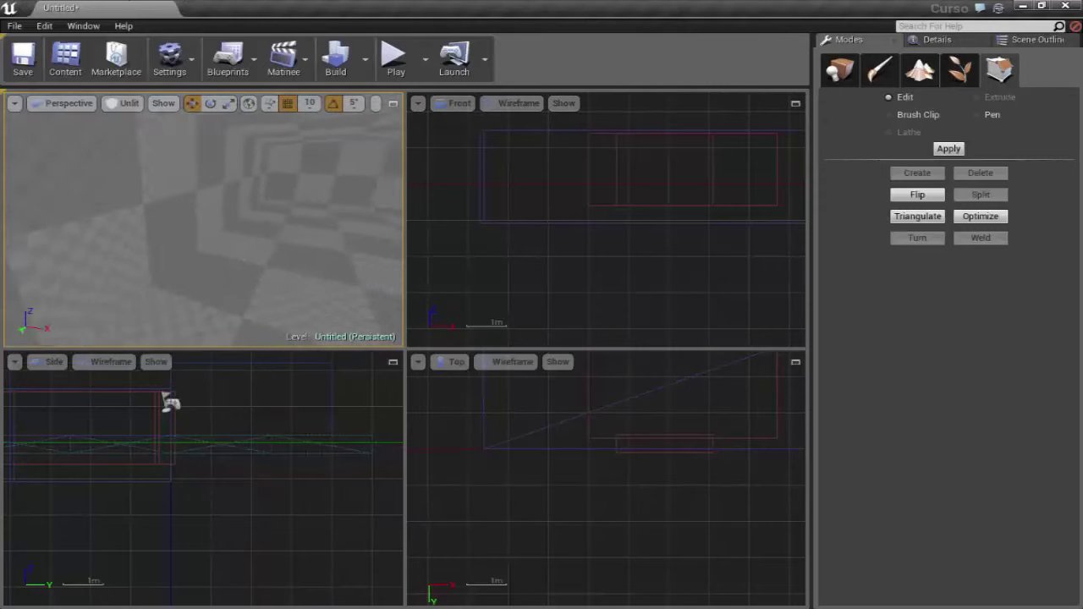
{"action": "mouse_move", "coordinate": [307, 186]}
{"action": "left_mouse_down"}
{"action": "mouse_move", "coordinate": [315, 252]}
{"action": "mouse_move", "coordinate": [240, 206]}
{"action": "mouse_move", "coordinate": [236, 229]}
{"action": "mouse_move", "coordinate": [369, 222]}
{"action": "left_mouse_up"}
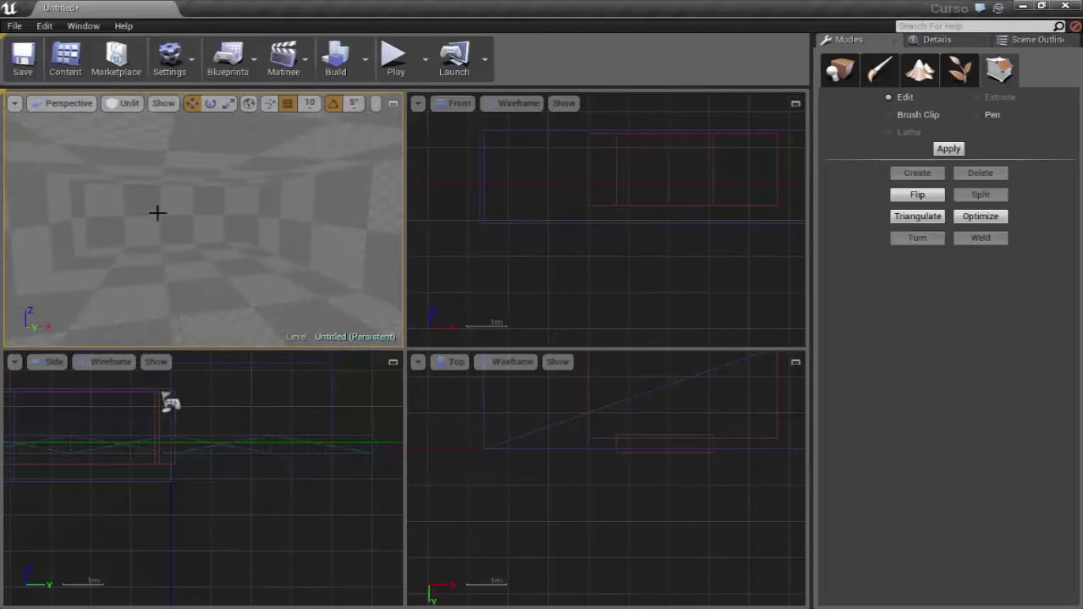
{"action": "mouse_move", "coordinate": [156, 212]}
{"action": "left_mouse_down"}
{"action": "mouse_move", "coordinate": [157, 254]}
{"action": "mouse_move", "coordinate": [220, 188]}
{"action": "left_mouse_up"}
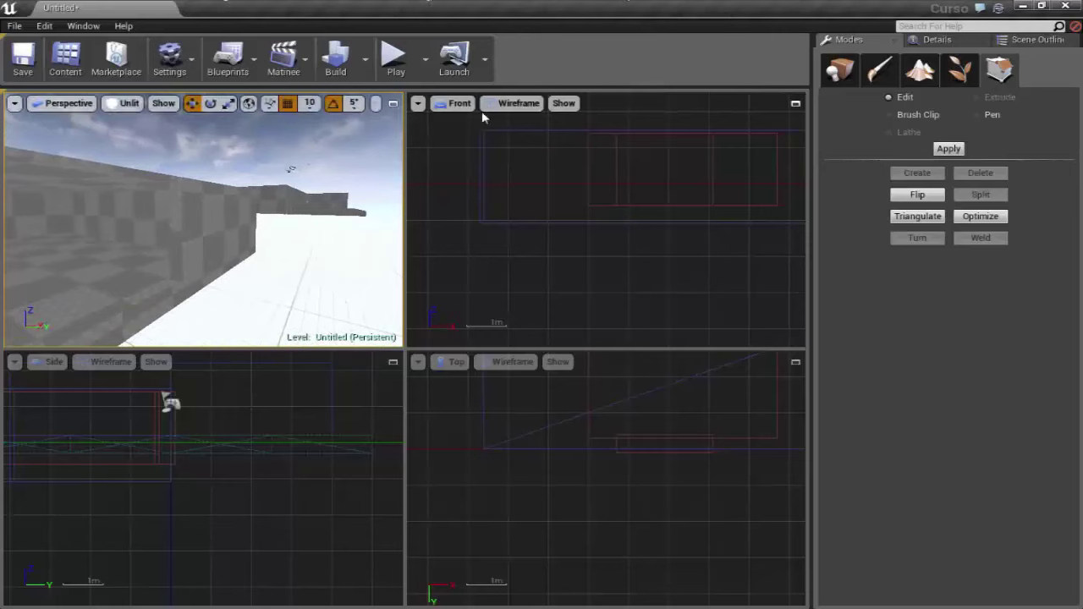
{"action": "left_click_drag", "start_coordinate": [285, 248], "coordinate": [278, 188]}
Step: Select the wall brush and inspect the notch from several angles along the wall
{"action": "left_click", "coordinate": [275, 197]}
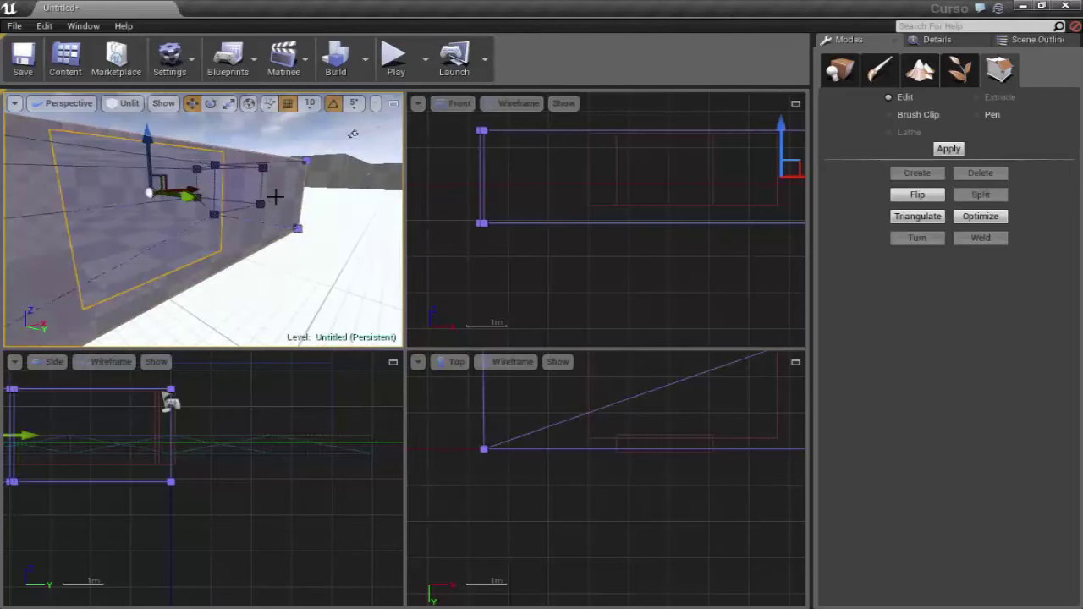
{"action": "left_click_drag", "start_coordinate": [341, 231], "coordinate": [356, 206]}
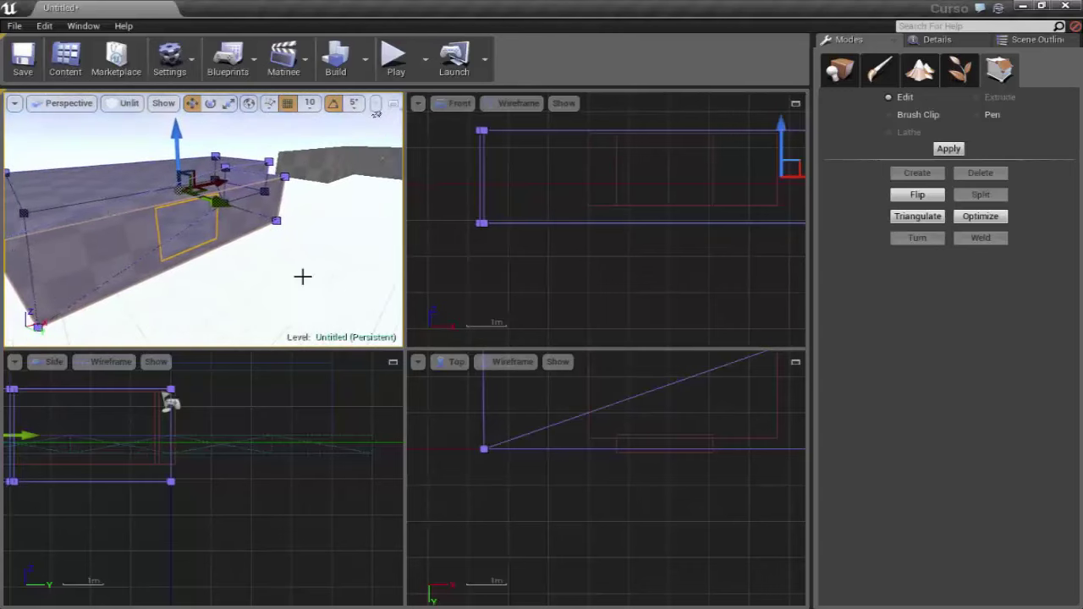
{"action": "right_click_drag", "start_coordinate": [303, 276], "coordinate": [304, 270]}
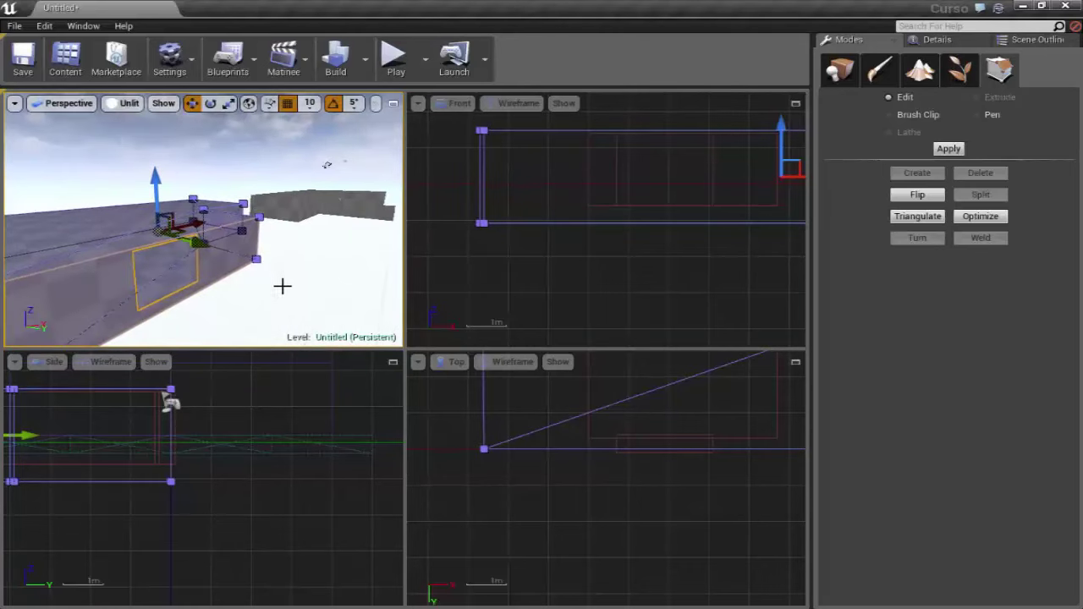
{"action": "right_click_drag", "start_coordinate": [153, 207], "coordinate": [127, 193]}
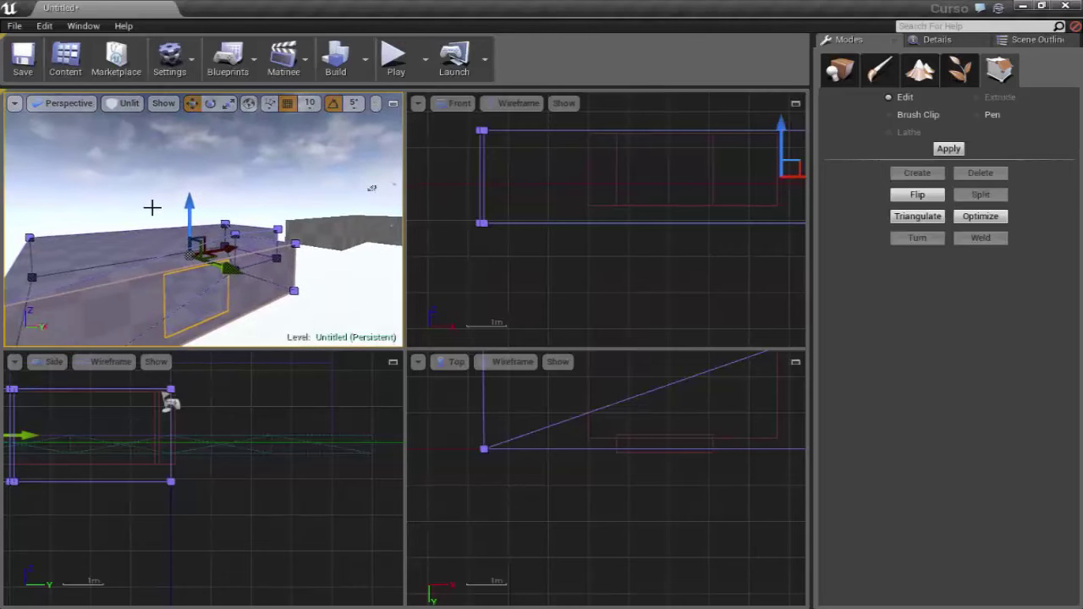
{"action": "right_click_drag", "start_coordinate": [323, 172], "coordinate": [265, 145]}
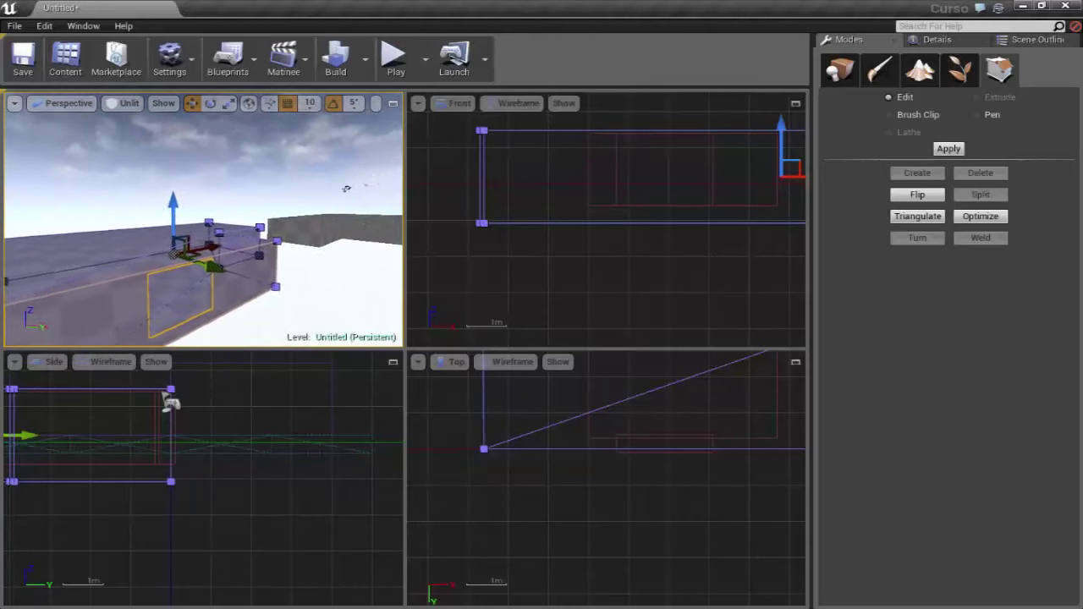
{"action": "left_click_drag", "start_coordinate": [303, 268], "coordinate": [327, 262]}
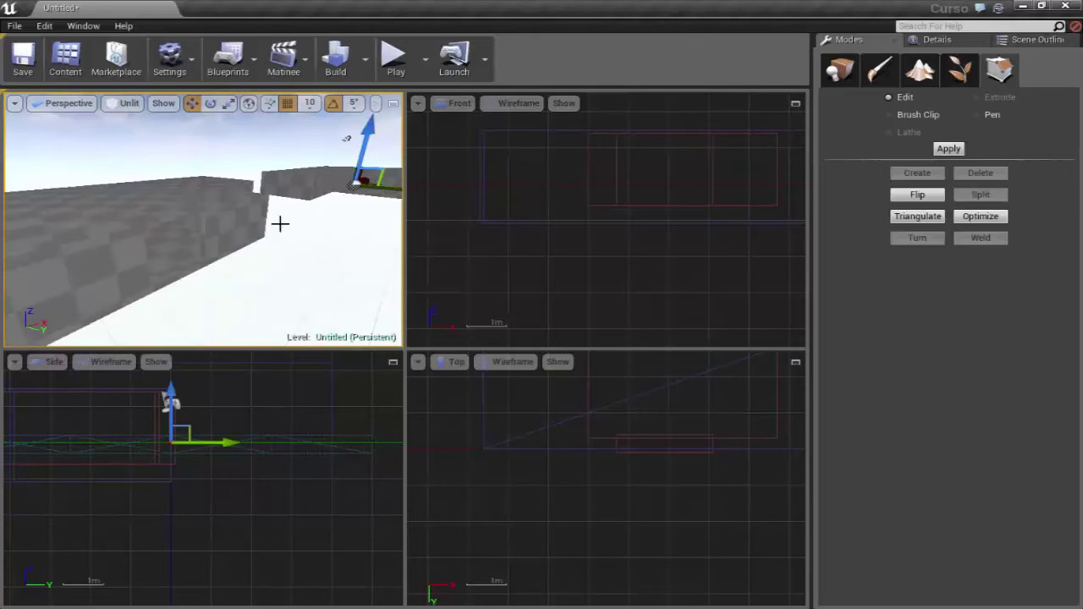
{"action": "left_click", "coordinate": [216, 218]}
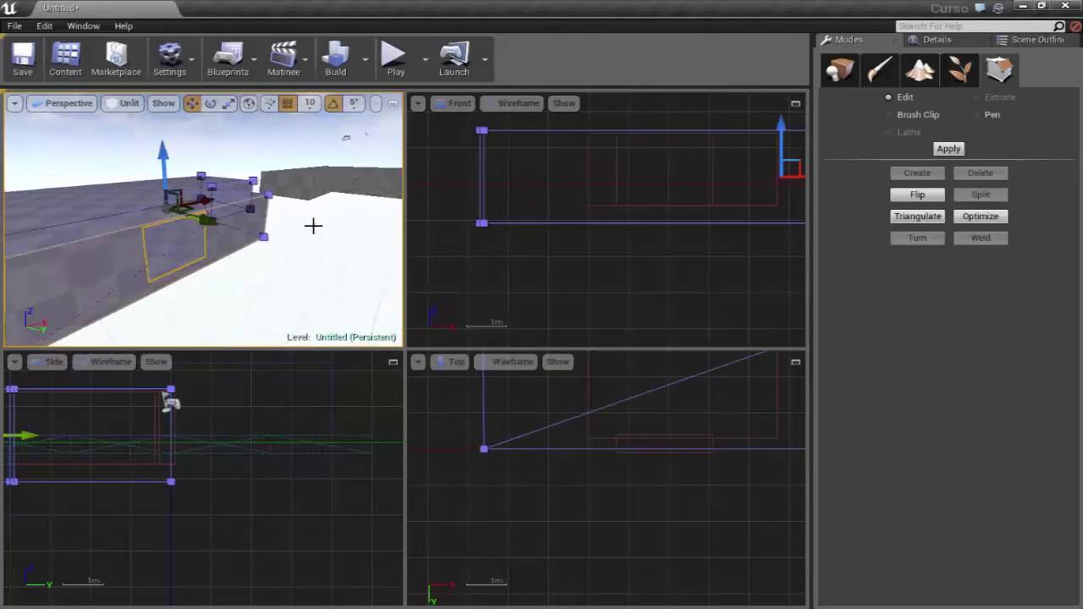
Step: Deselect the wall brush, fly toward the wall's end, and show the Details panel
{"action": "right_click_drag", "start_coordinate": [313, 225], "coordinate": [317, 230]}
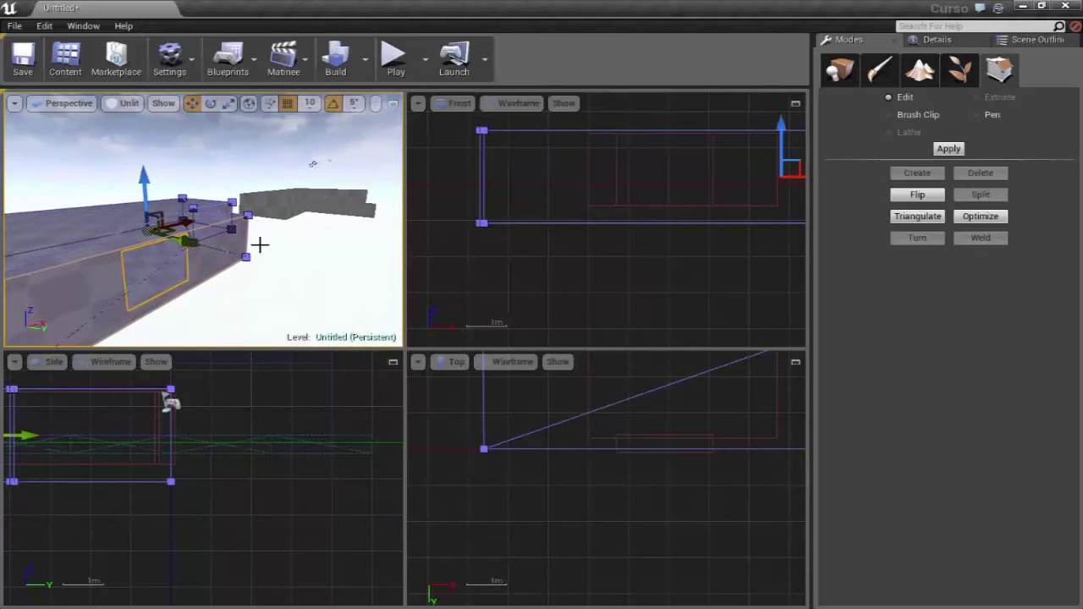
{"action": "right_click_drag", "start_coordinate": [316, 243], "coordinate": [317, 249]}
{"action": "left_click", "coordinate": [316, 243]}
{"action": "right_click_drag", "start_coordinate": [346, 152], "coordinate": [346, 152]}
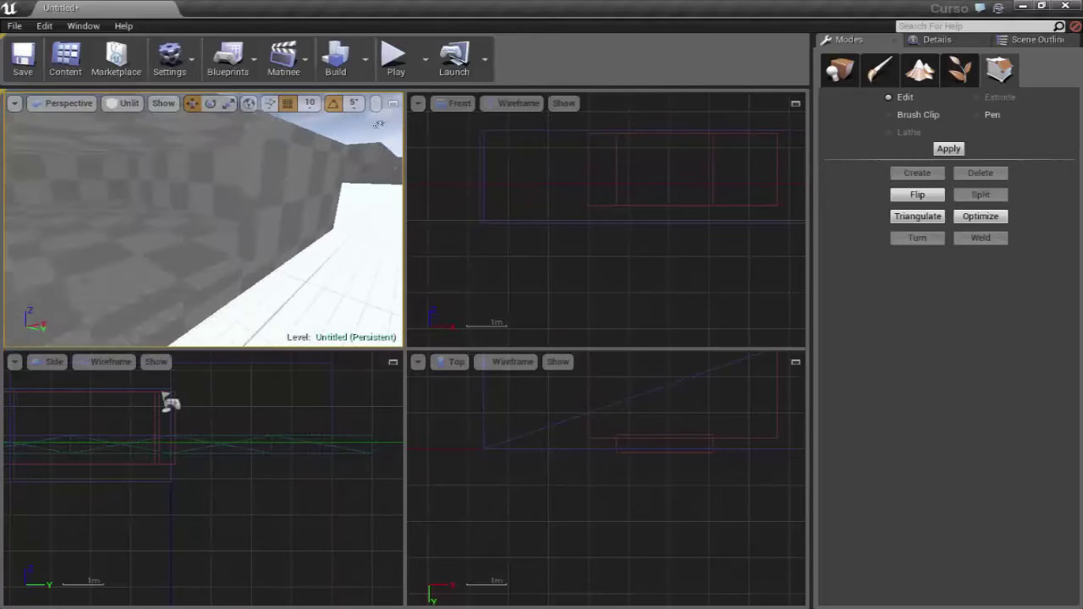
{"action": "right_click_drag", "start_coordinate": [282, 146], "coordinate": [294, 135]}
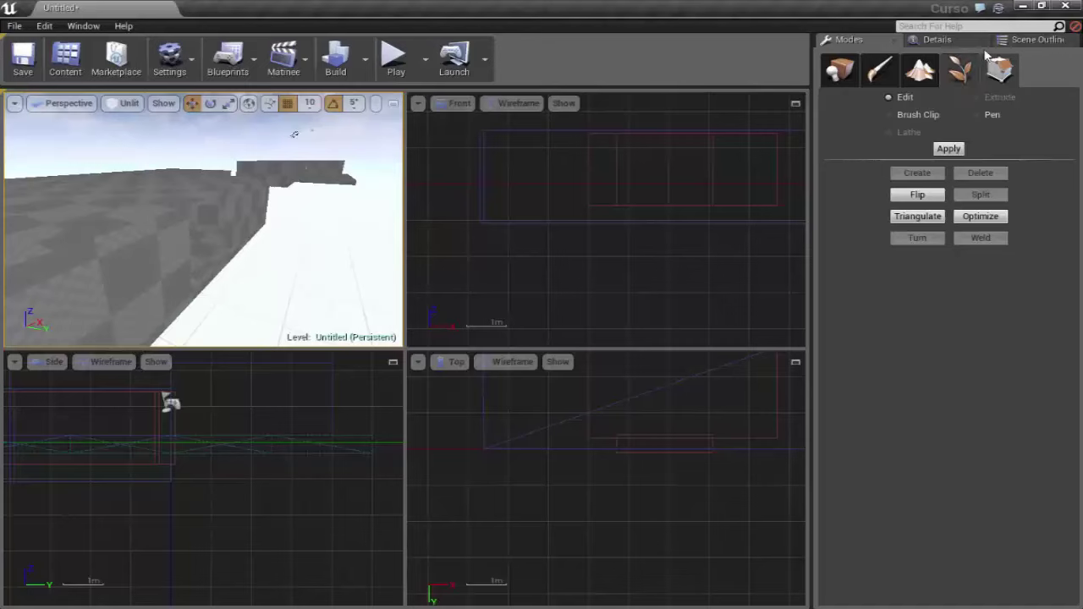
{"action": "right_click_drag", "start_coordinate": [294, 133], "coordinate": [294, 134]}
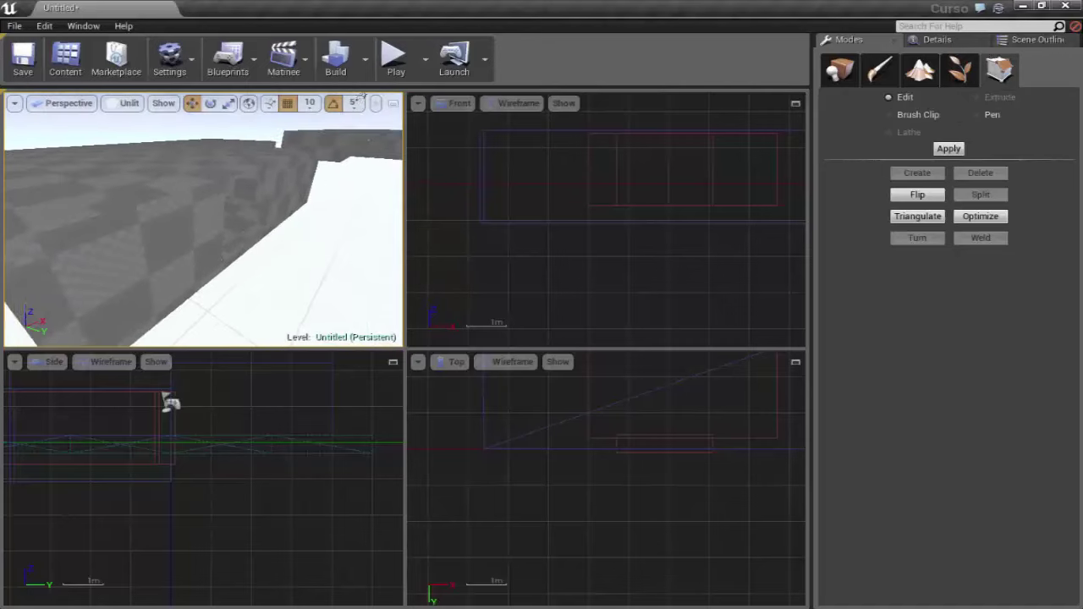
{"action": "left_click", "coordinate": [937, 40]}
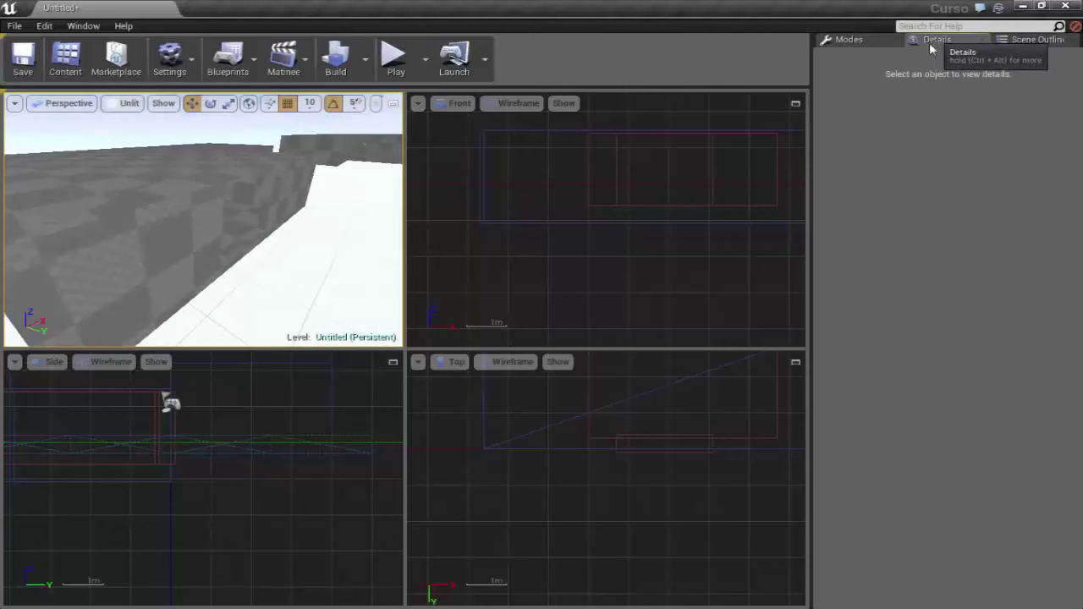
Step: Select Box Brush2 and scroll through its Details settings
{"action": "left_click", "coordinate": [379, 194]}
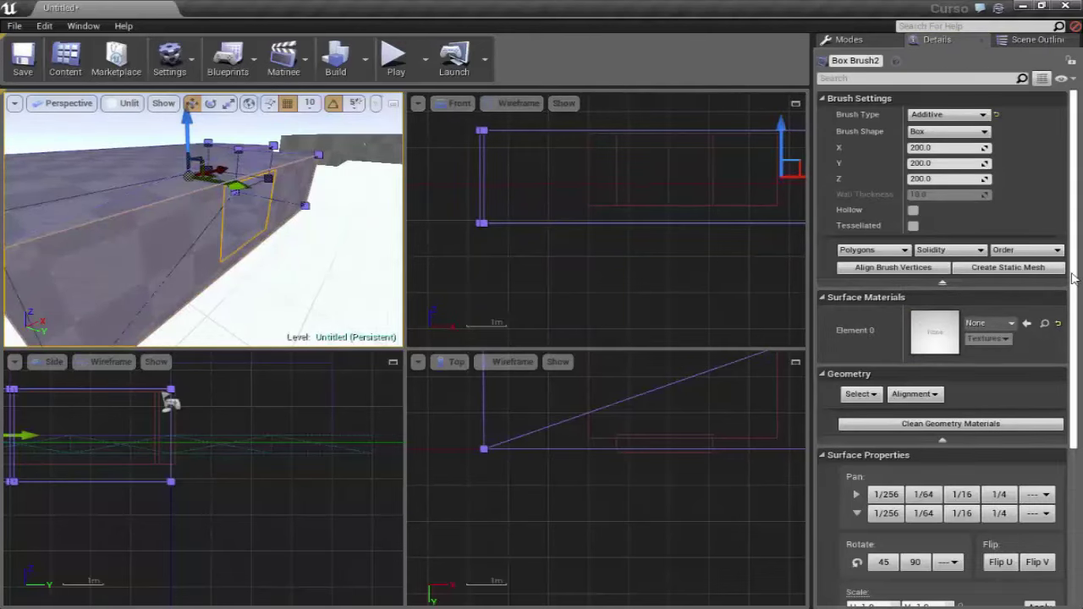
{"action": "scroll", "coordinate": [1078, 282], "scroll_direction": "down", "scroll_amount": 3}
{"action": "scroll", "coordinate": [1078, 282], "scroll_direction": "down", "scroll_amount": 1}
{"action": "scroll", "coordinate": [1078, 283], "scroll_direction": "up", "scroll_amount": 2}
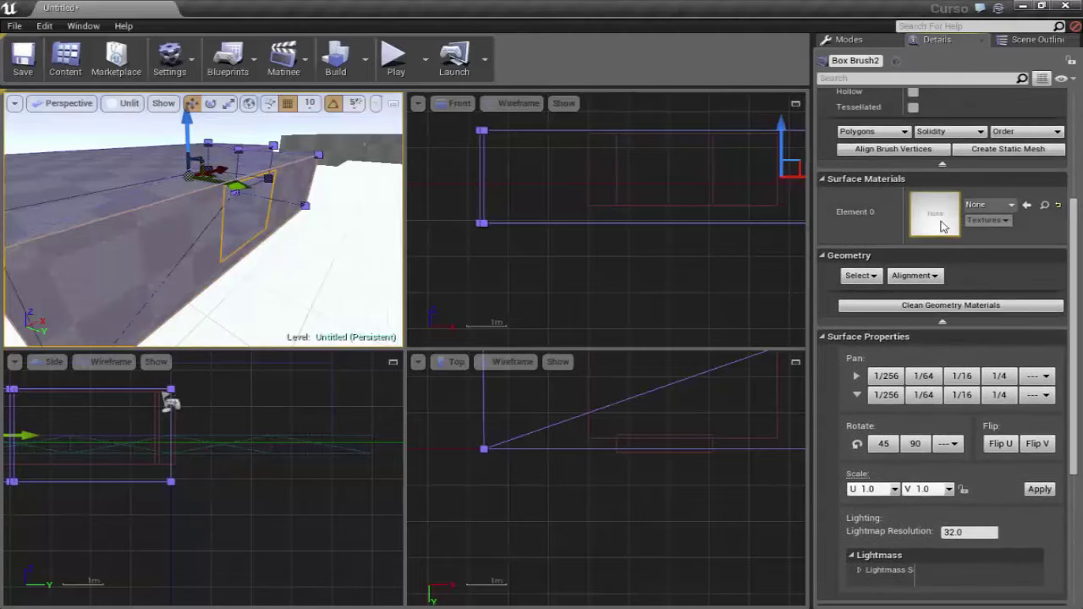
Step: In the Content Browser, pick M_Brick_Clay_New from StarterContent > Materials and dock the browser at the bottom
{"action": "left_click", "coordinate": [65, 60]}
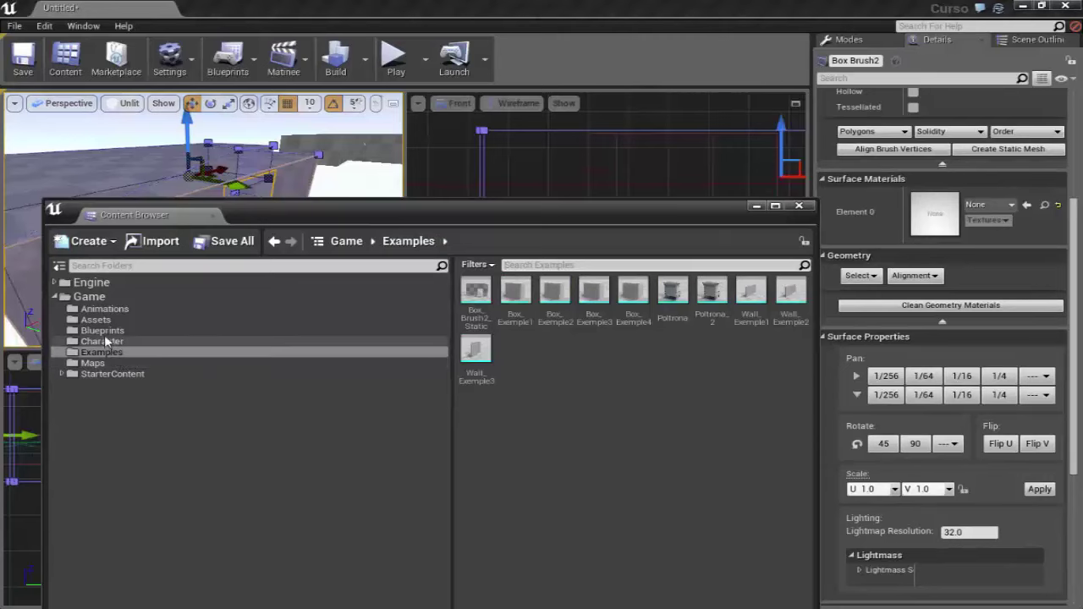
{"action": "left_click", "coordinate": [129, 377]}
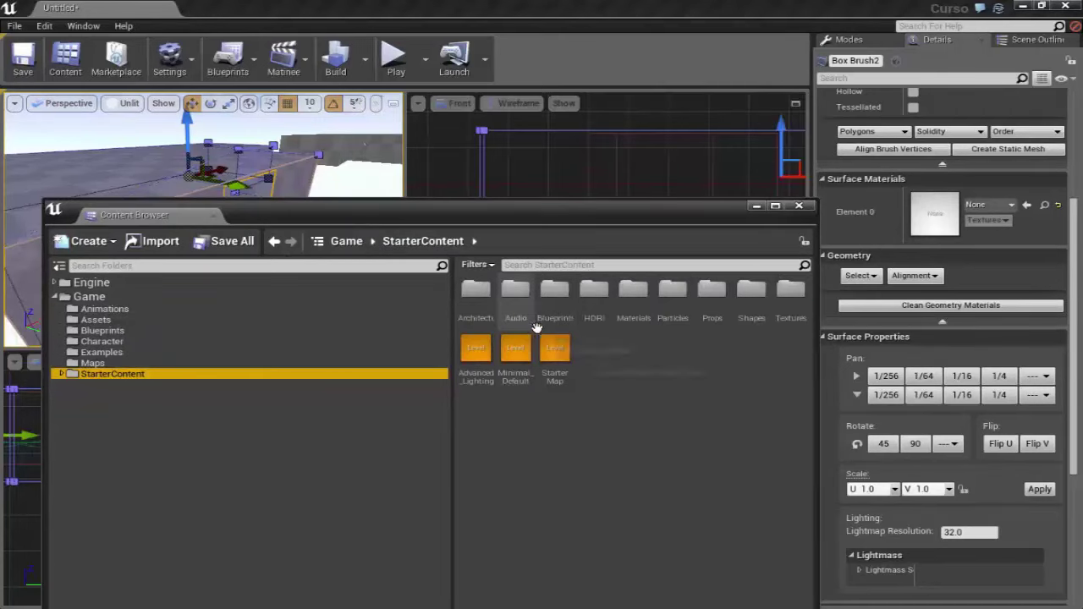
{"action": "double_click", "coordinate": [631, 292]}
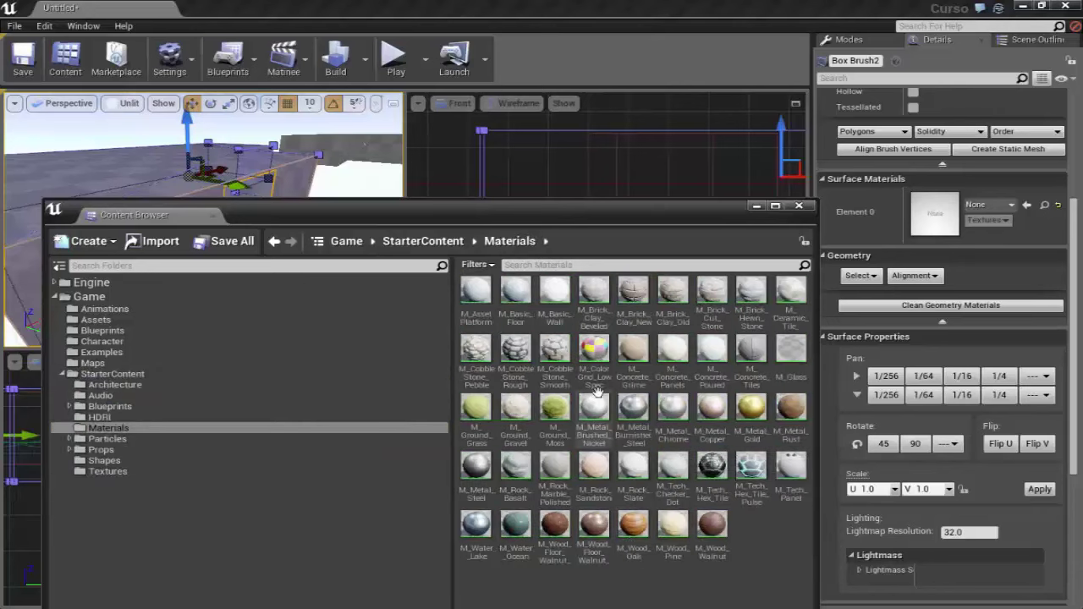
{"action": "left_click", "coordinate": [632, 292]}
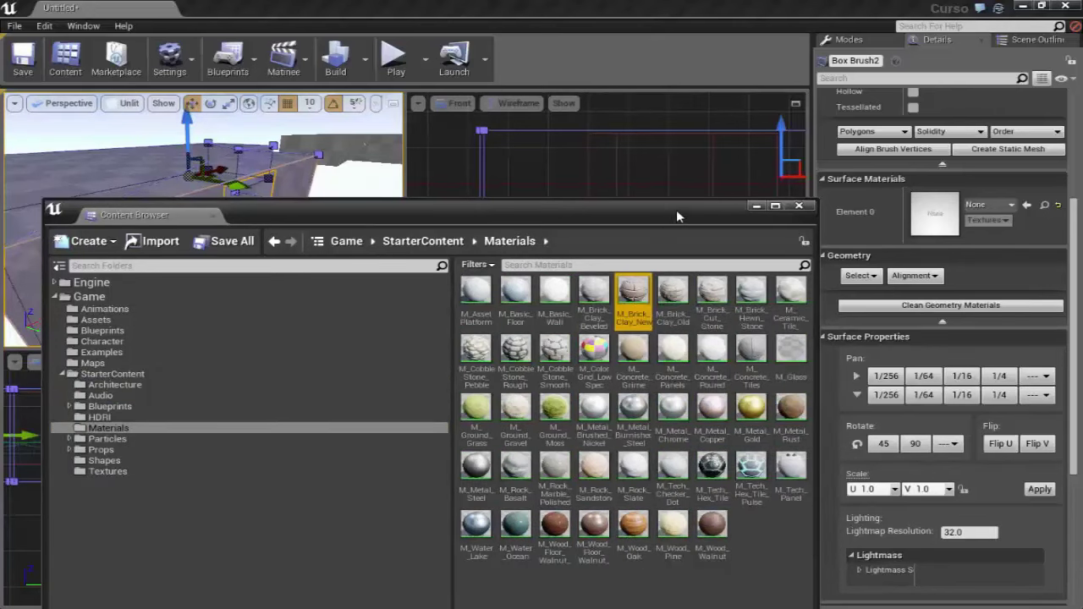
{"action": "left_click_drag", "start_coordinate": [676, 216], "coordinate": [617, 517]}
{"action": "left_click_drag", "start_coordinate": [322, 287], "coordinate": [318, 250]}
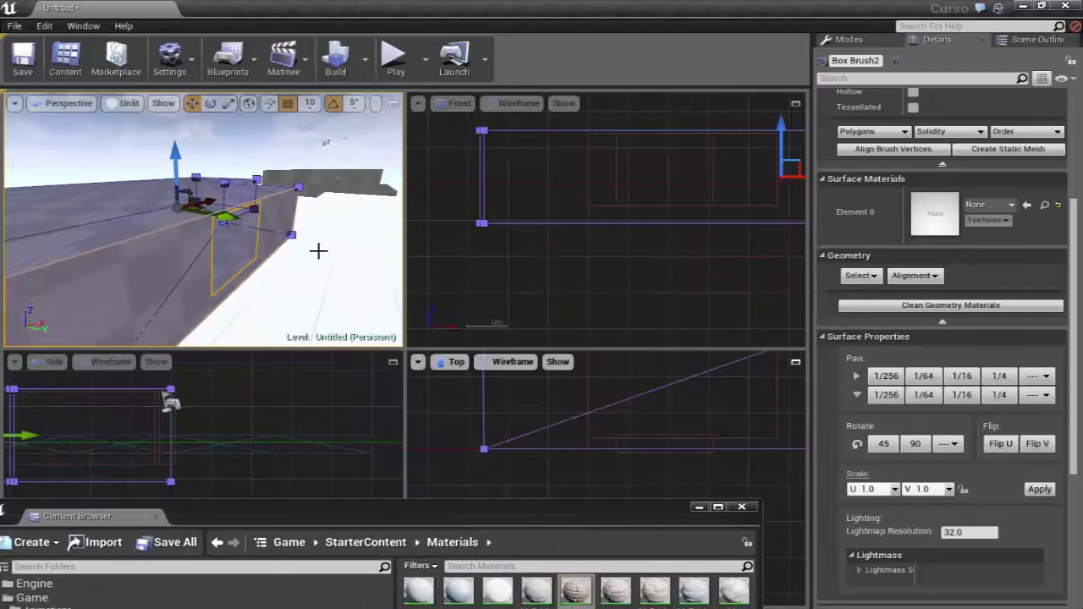
Step: Frame Box Brush2 and assign M_Brick_Clay_New to its Element 0 surface material
{"action": "key", "text": "f"}
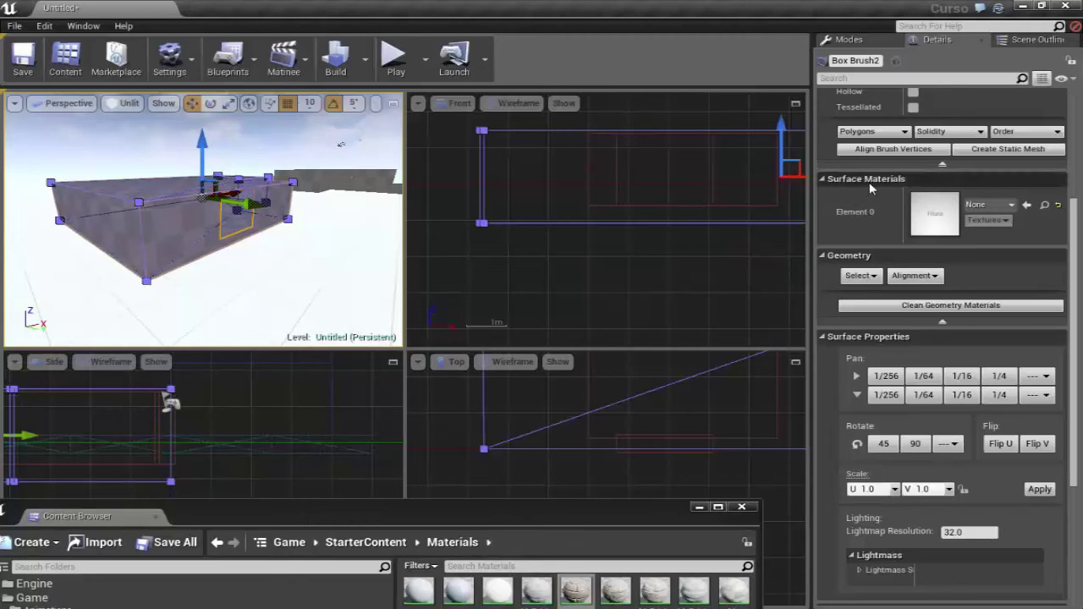
{"action": "left_click", "coordinate": [1026, 205]}
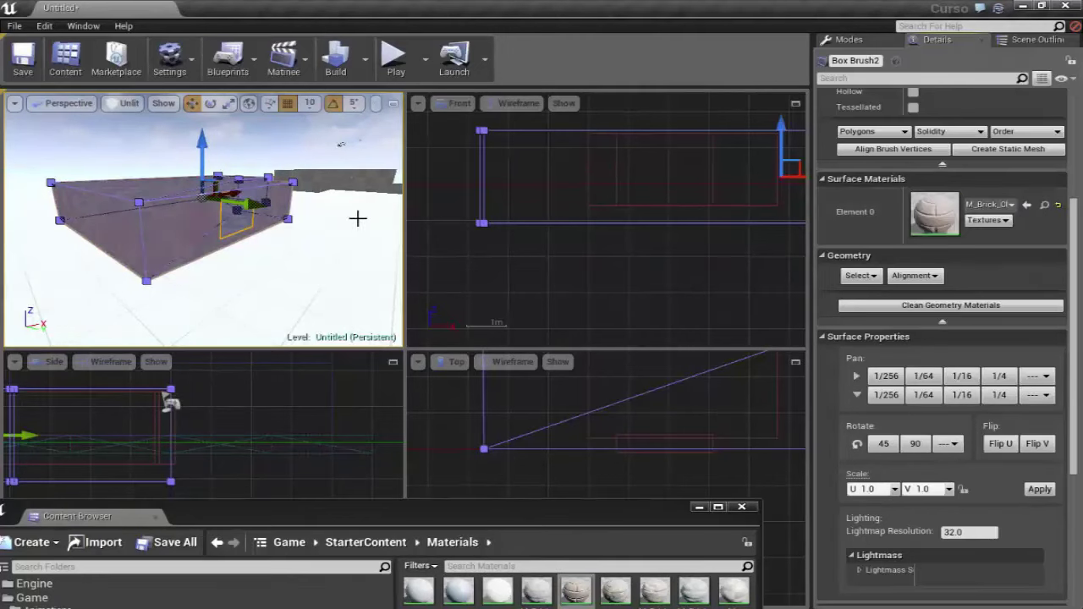
{"action": "left_click_drag", "start_coordinate": [341, 144], "coordinate": [340, 85]}
{"action": "mouse_move", "coordinate": [50, 191]}
{"action": "right_mouse_down"}
{"action": "mouse_move", "coordinate": [203, 220]}
{"action": "mouse_move", "coordinate": [271, 211]}
{"action": "mouse_move", "coordinate": [308, 314]}
{"action": "right_mouse_up"}
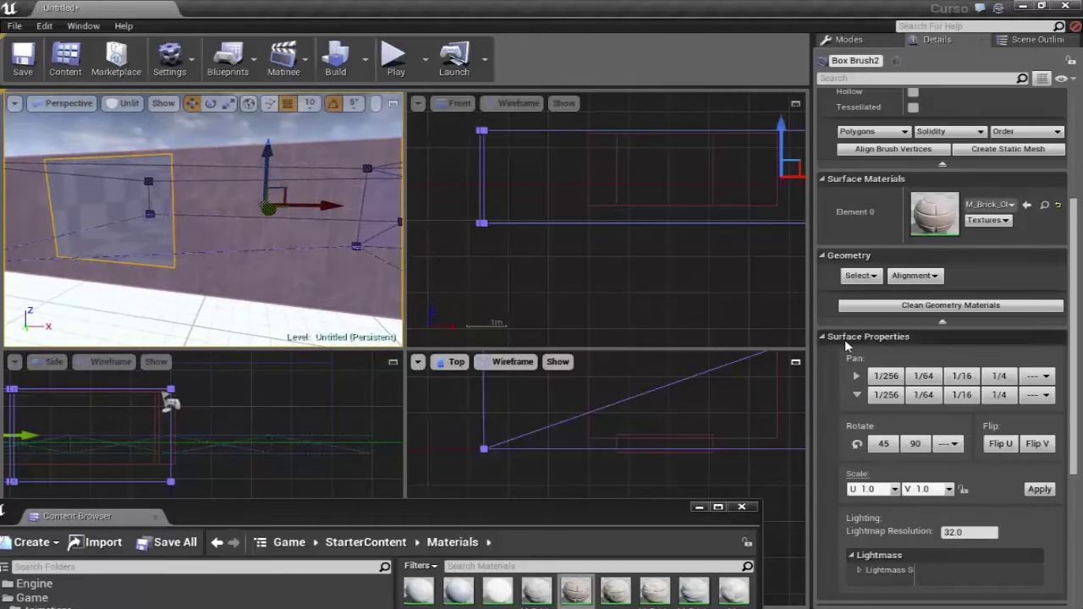
Step: Face the textured wall and rotate the brick texture 90 degrees
{"action": "scroll", "coordinate": [867, 322], "scroll_direction": "down", "scroll_amount": 1}
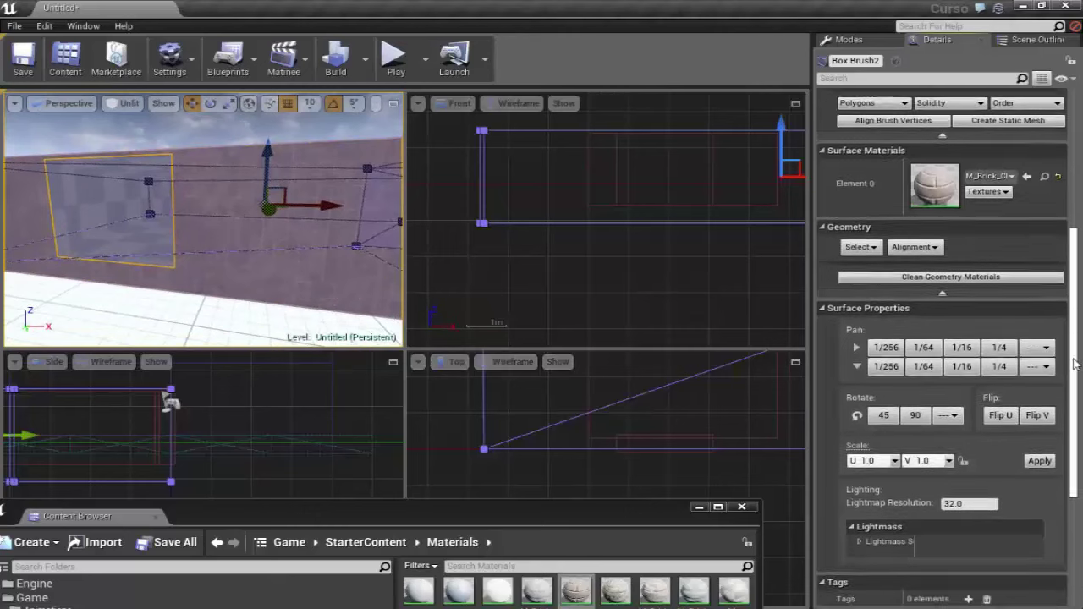
{"action": "left_click_drag", "start_coordinate": [1073, 319], "coordinate": [1073, 364]}
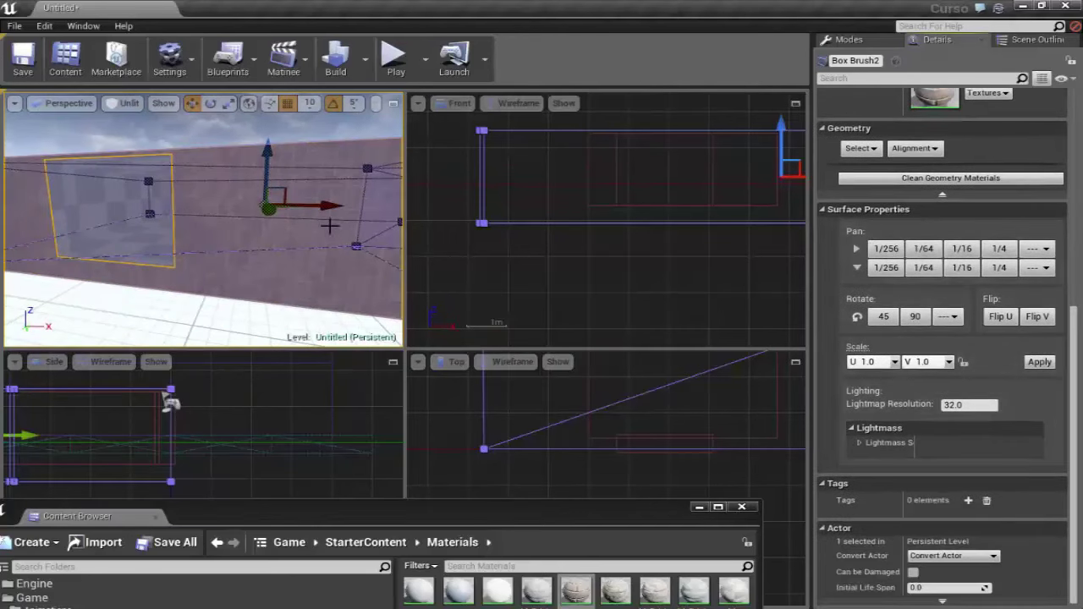
{"action": "mouse_move", "coordinate": [245, 248]}
{"action": "right_mouse_down"}
{"action": "mouse_move", "coordinate": [193, 235]}
{"action": "mouse_move", "coordinate": [181, 246]}
{"action": "right_mouse_up"}
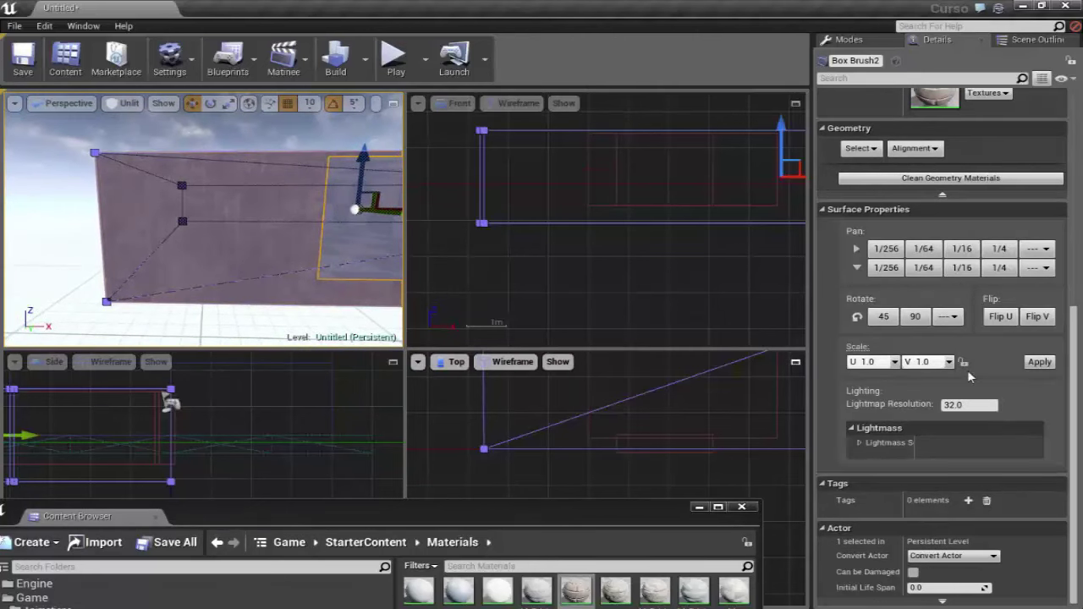
{"action": "right_click_drag", "start_coordinate": [179, 256], "coordinate": [179, 258]}
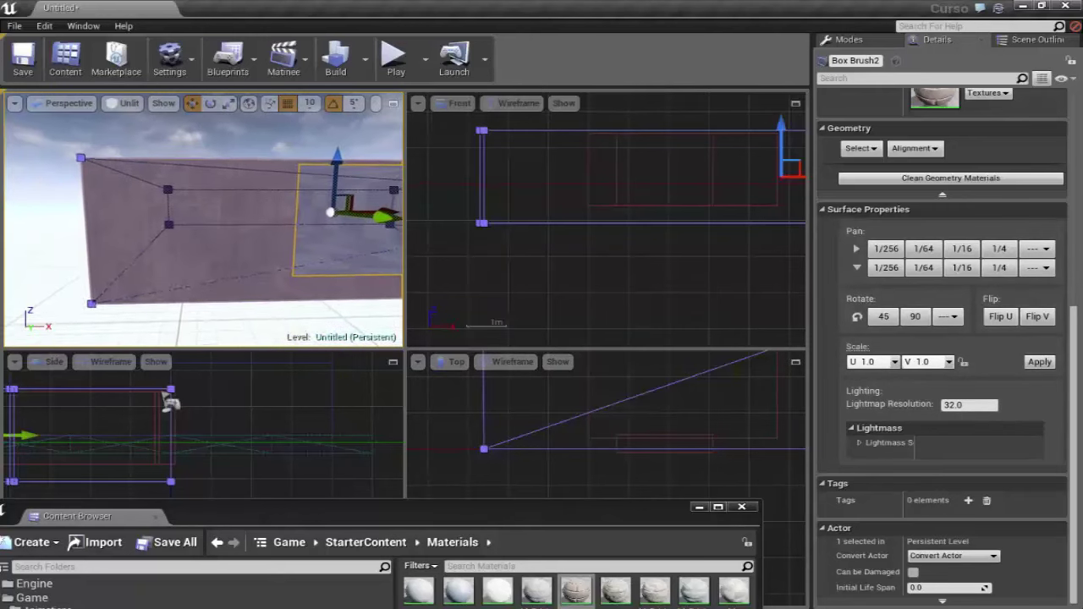
{"action": "right_click_drag", "start_coordinate": [180, 258], "coordinate": [234, 261]}
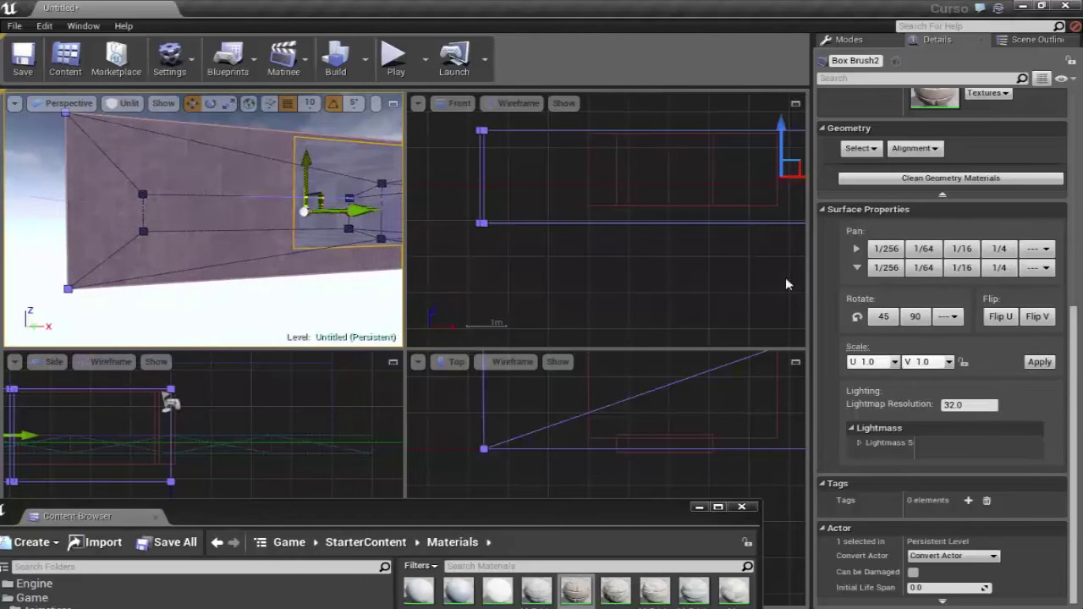
{"action": "left_click", "coordinate": [917, 318]}
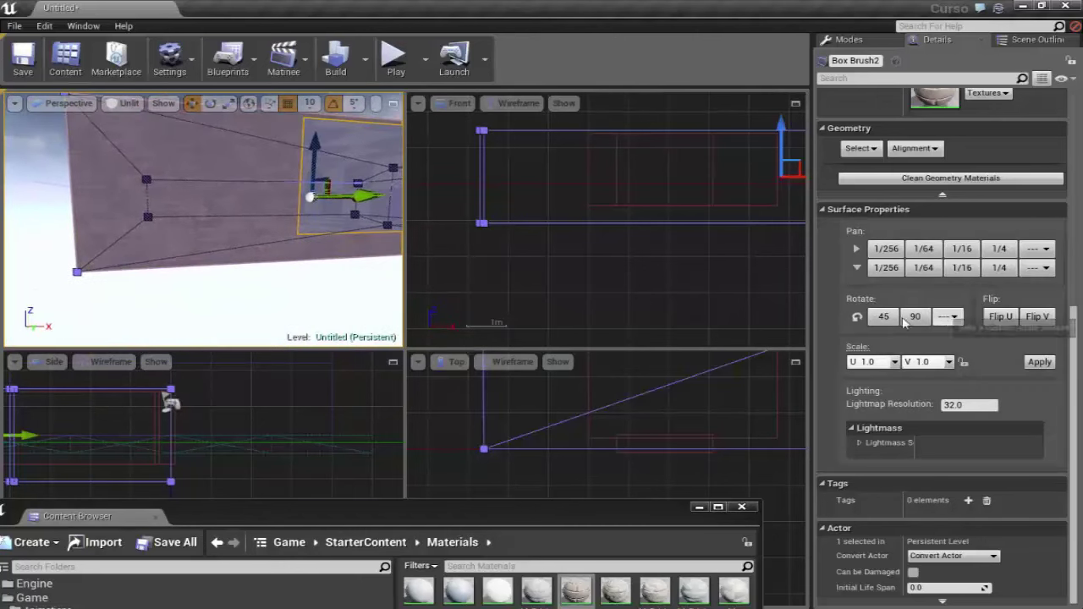
Step: Check the Scale U preset values, leaving scale U and V at 1.0
{"action": "right_click_drag", "start_coordinate": [249, 276], "coordinate": [249, 276]}
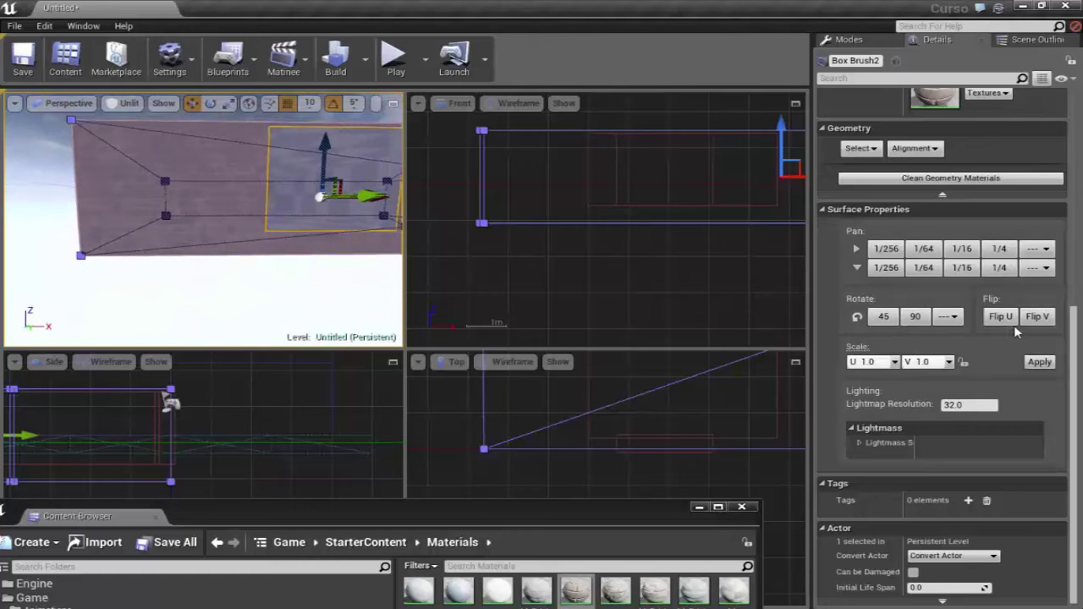
{"action": "scroll", "coordinate": [242, 234], "scroll_direction": "up", "scroll_amount": 3}
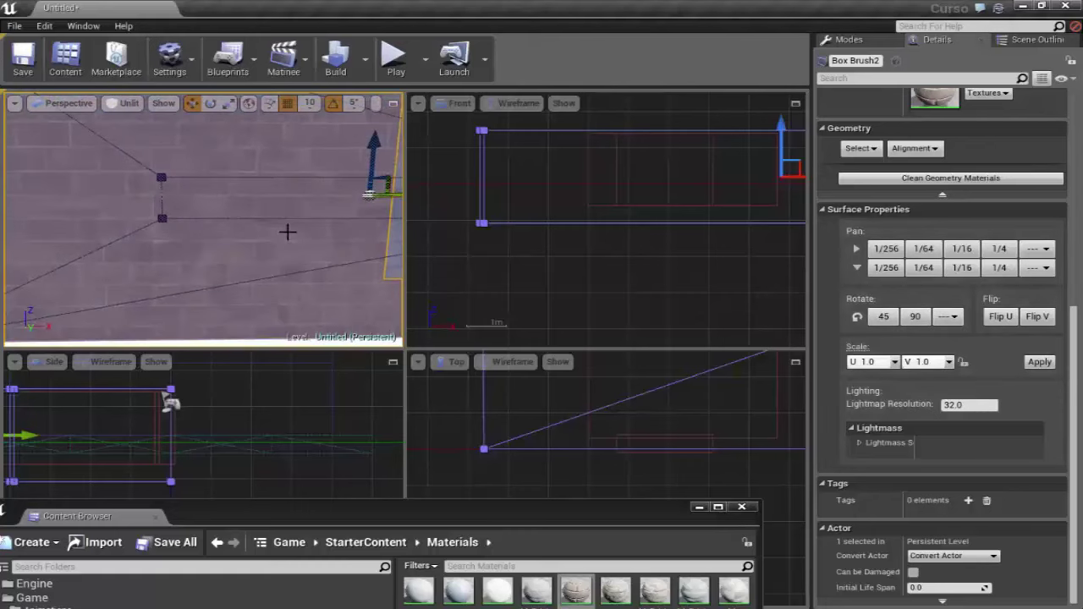
{"action": "right_click_drag", "start_coordinate": [280, 258], "coordinate": [280, 259]}
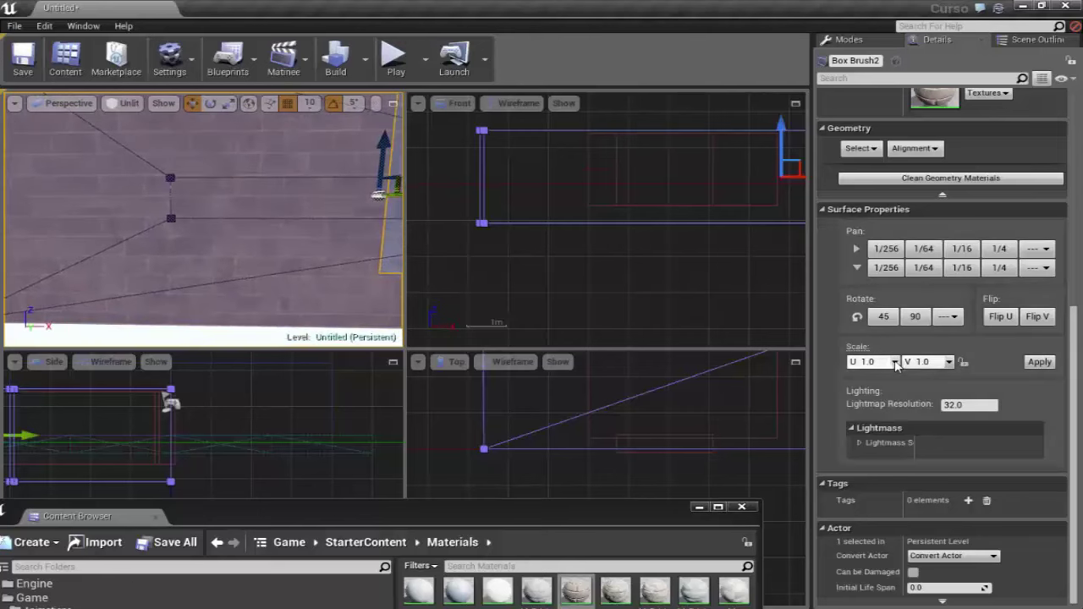
{"action": "scroll", "coordinate": [273, 266], "scroll_direction": "down", "scroll_amount": 5}
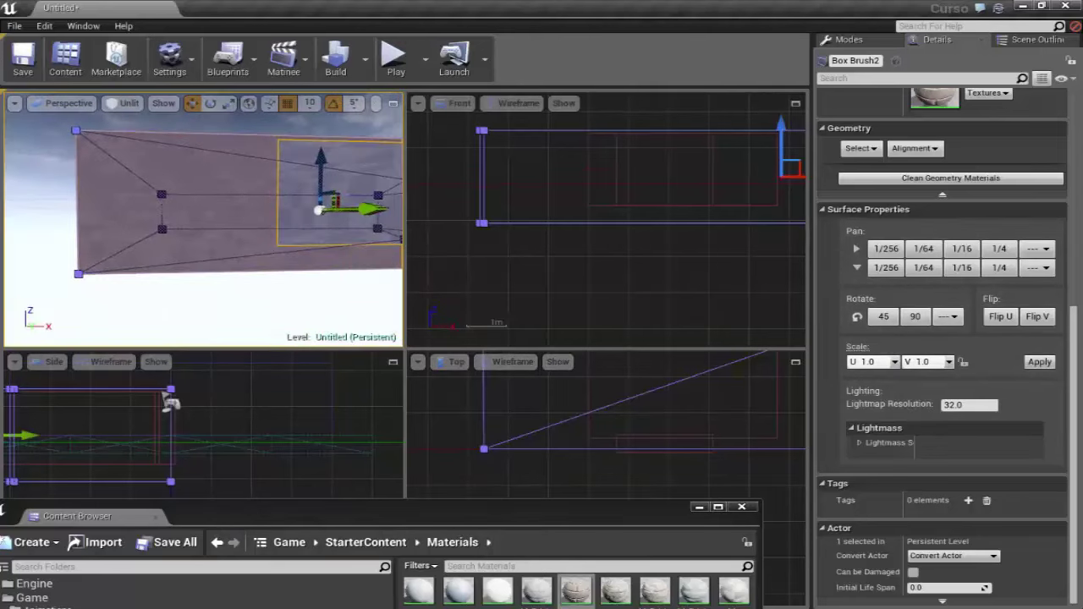
{"action": "left_click", "coordinate": [894, 362]}
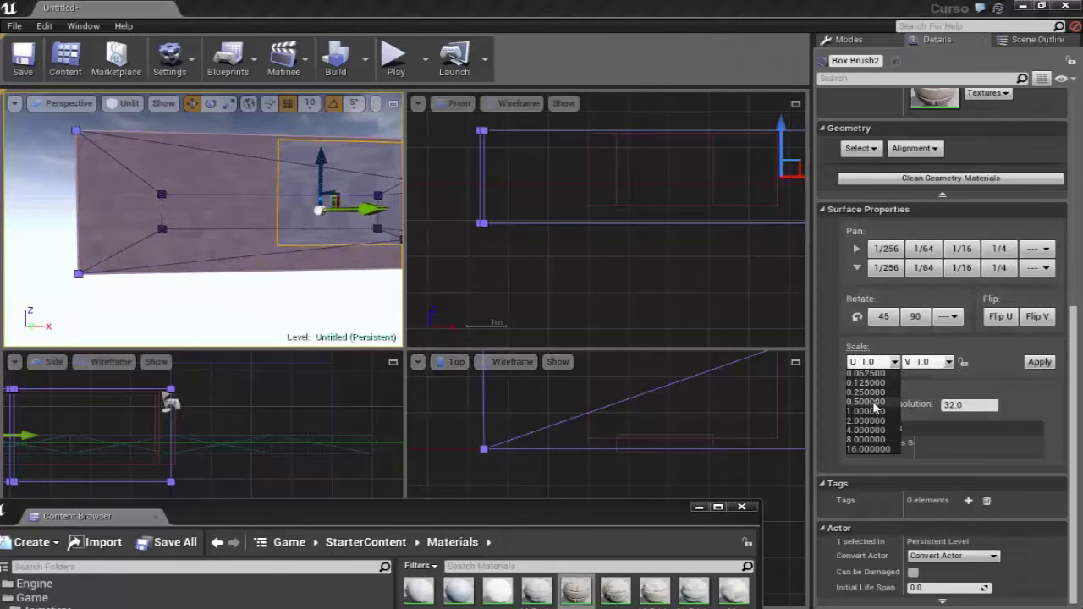
{"action": "left_click_drag", "start_coordinate": [91, 161], "coordinate": [93, 110]}
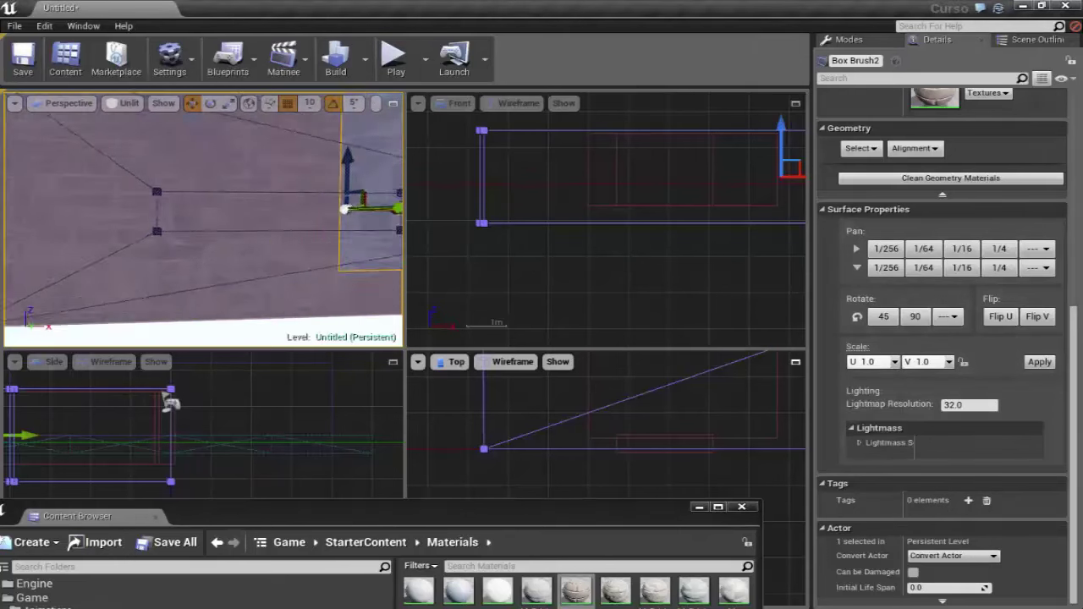
{"action": "scroll", "coordinate": [173, 243], "scroll_direction": "down", "scroll_amount": 3}
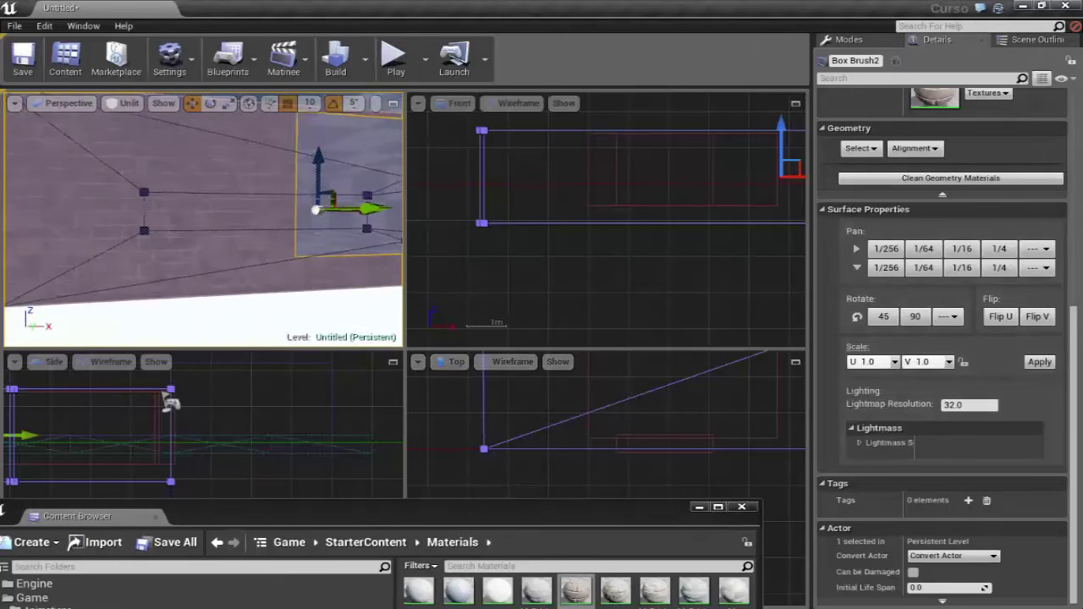
Step: Switch the viewport to Lit shading, reselect Box Brush2 and orbit around the lit brick wall
{"action": "left_click", "coordinate": [129, 102]}
{"action": "left_click", "coordinate": [136, 130]}
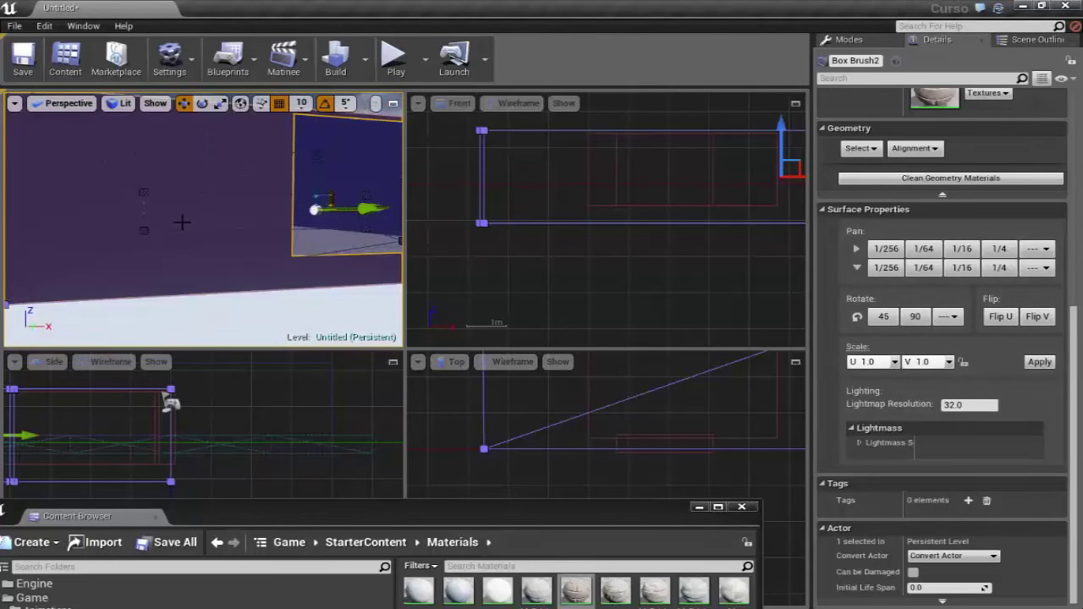
{"action": "left_click", "coordinate": [236, 316]}
{"action": "mouse_move", "coordinate": [236, 317]}
{"action": "right_mouse_down"}
{"action": "mouse_move", "coordinate": [253, 279]}
{"action": "mouse_move", "coordinate": [247, 312]}
{"action": "mouse_move", "coordinate": [259, 305]}
{"action": "right_mouse_up"}
{"action": "left_click", "coordinate": [258, 305]}
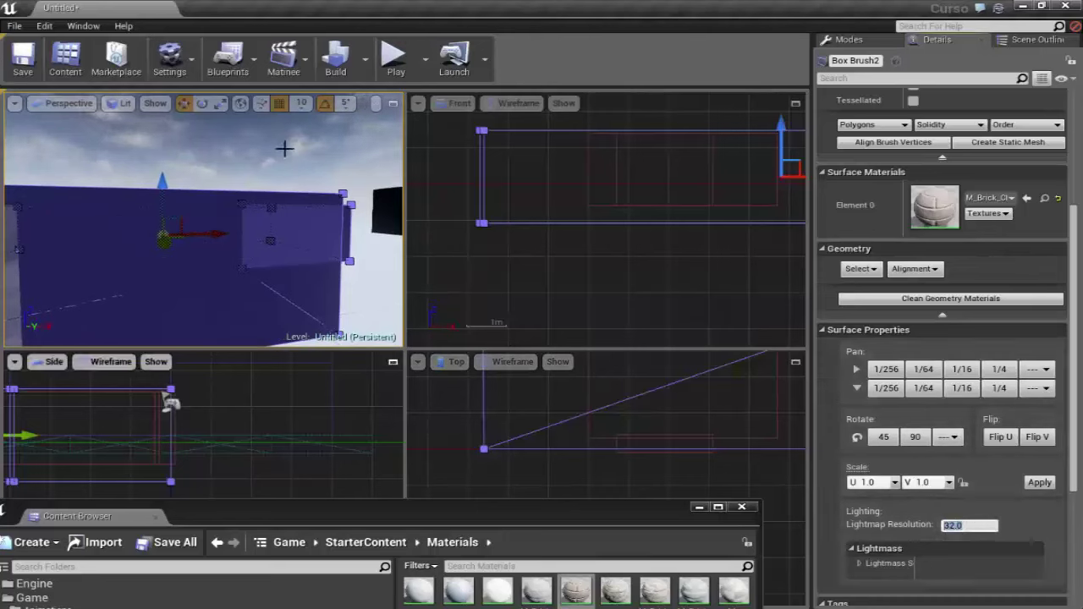
{"action": "mouse_move", "coordinate": [231, 157]}
{"action": "right_mouse_down"}
{"action": "mouse_move", "coordinate": [396, 173]}
{"action": "mouse_move", "coordinate": [385, 173]}
{"action": "right_mouse_up"}
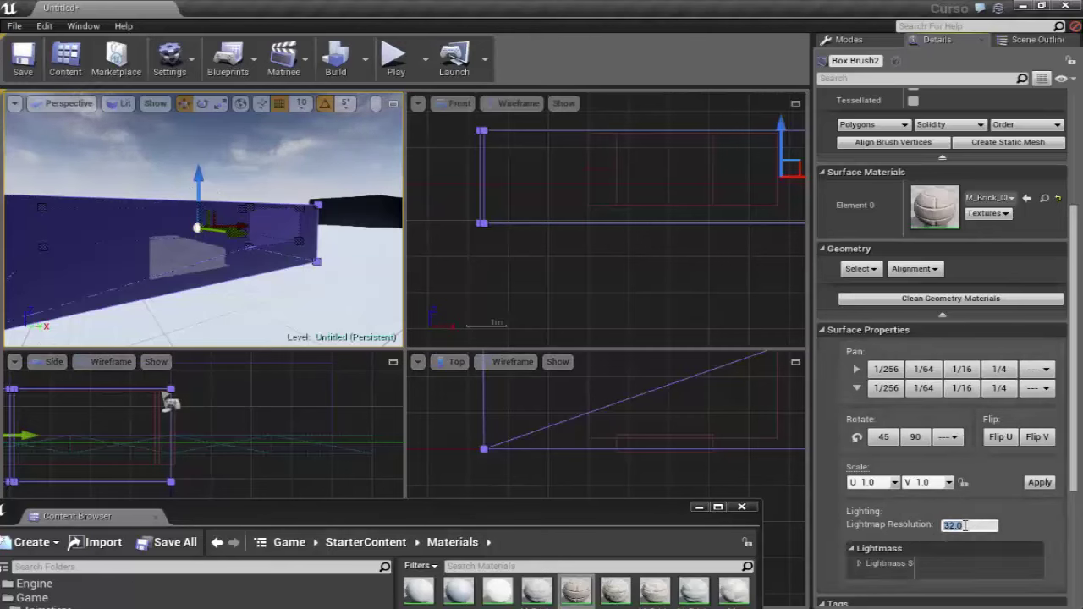
{"action": "mouse_move", "coordinate": [317, 303]}
{"action": "left_mouse_down"}
{"action": "mouse_move", "coordinate": [279, 253]}
{"action": "mouse_move", "coordinate": [318, 296]}
{"action": "left_mouse_up"}
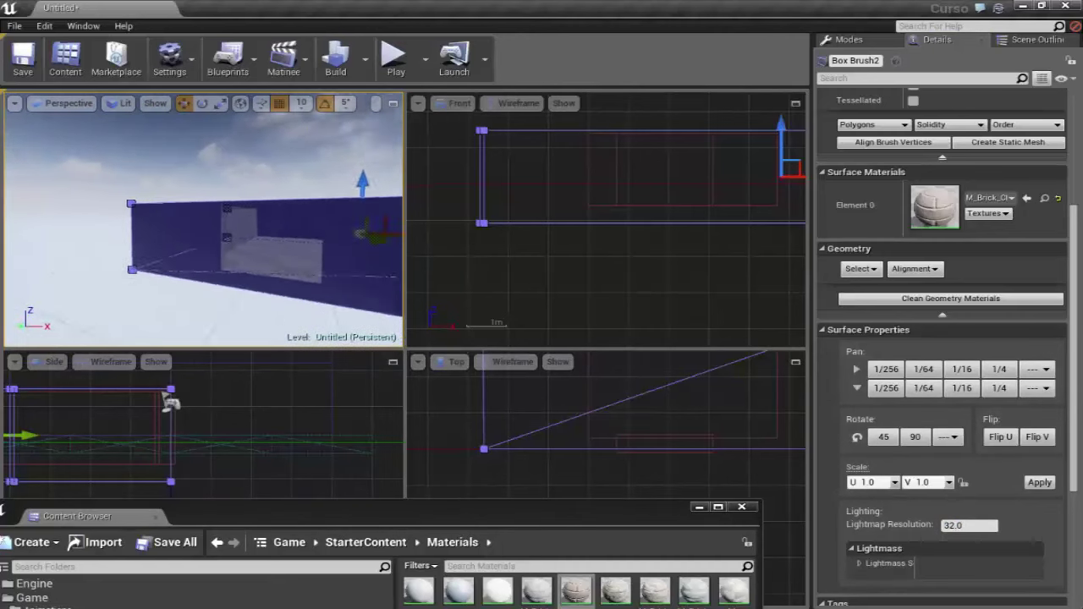
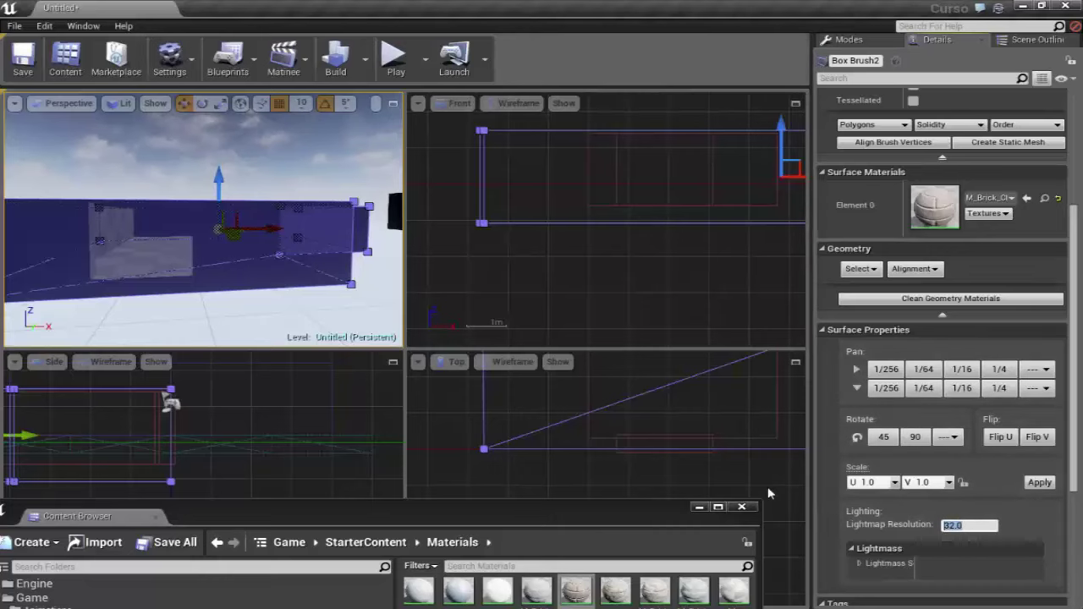
Step: Fly the camera along the brush wall and select its lightmap resolution field
{"action": "right_click_drag", "start_coordinate": [267, 202], "coordinate": [299, 201]}
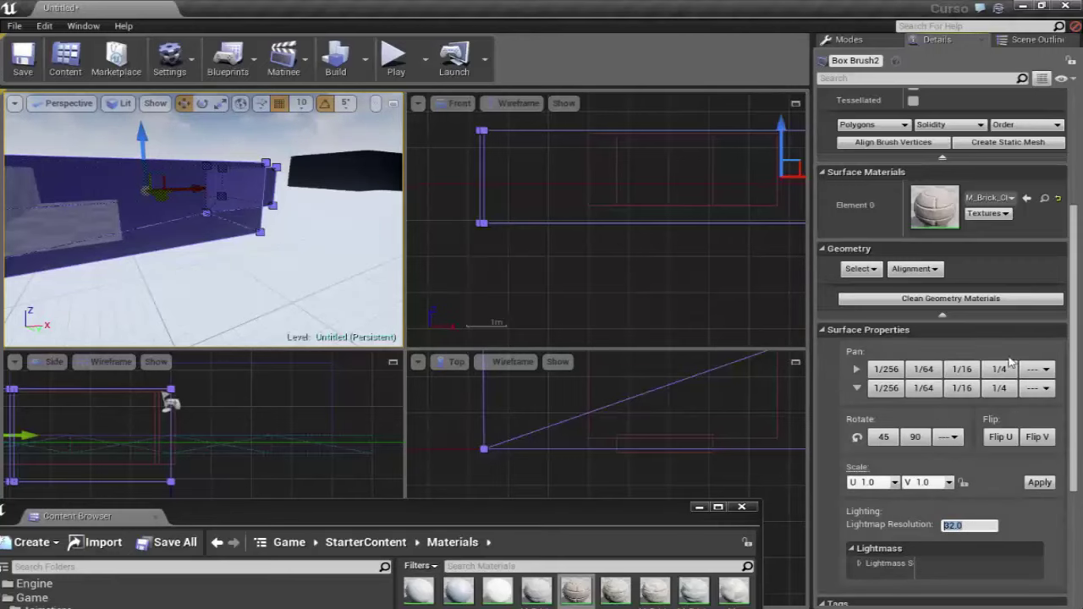
{"action": "mouse_move", "coordinate": [131, 186]}
{"action": "right_mouse_down"}
{"action": "mouse_move", "coordinate": [131, 161]}
{"action": "mouse_move", "coordinate": [131, 182]}
{"action": "mouse_move", "coordinate": [110, 182]}
{"action": "mouse_move", "coordinate": [183, 144]}
{"action": "right_mouse_up"}
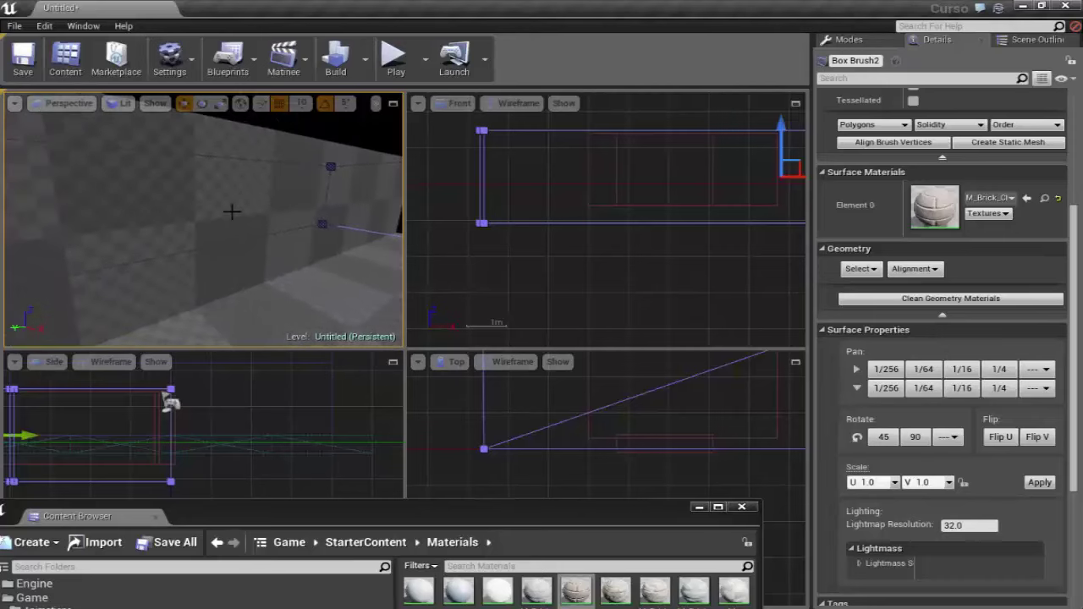
{"action": "right_click_drag", "start_coordinate": [232, 211], "coordinate": [232, 210]}
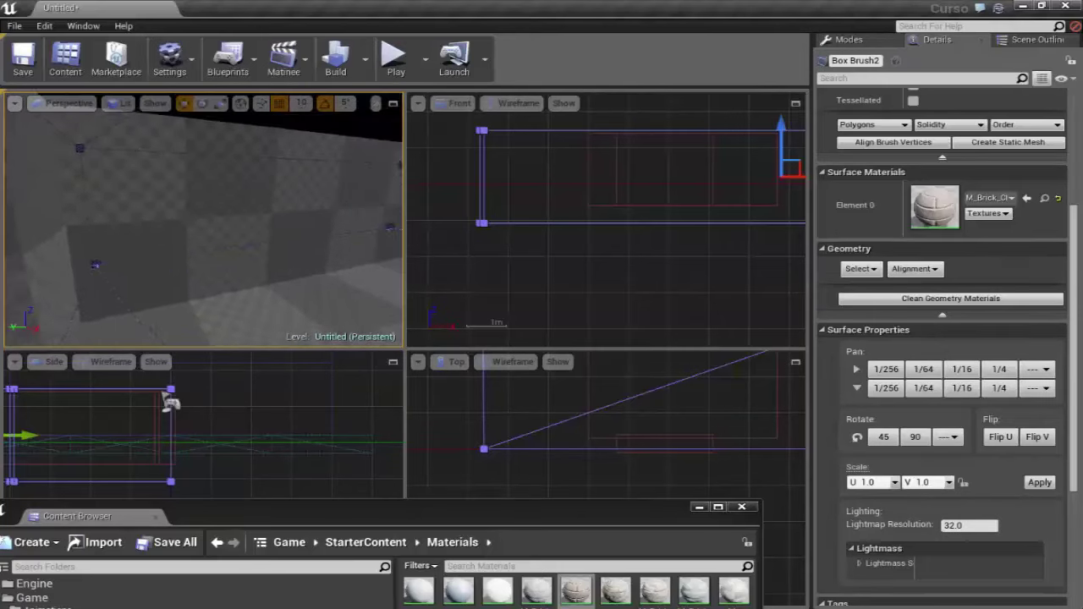
{"action": "right_click_drag", "start_coordinate": [149, 206], "coordinate": [234, 191]}
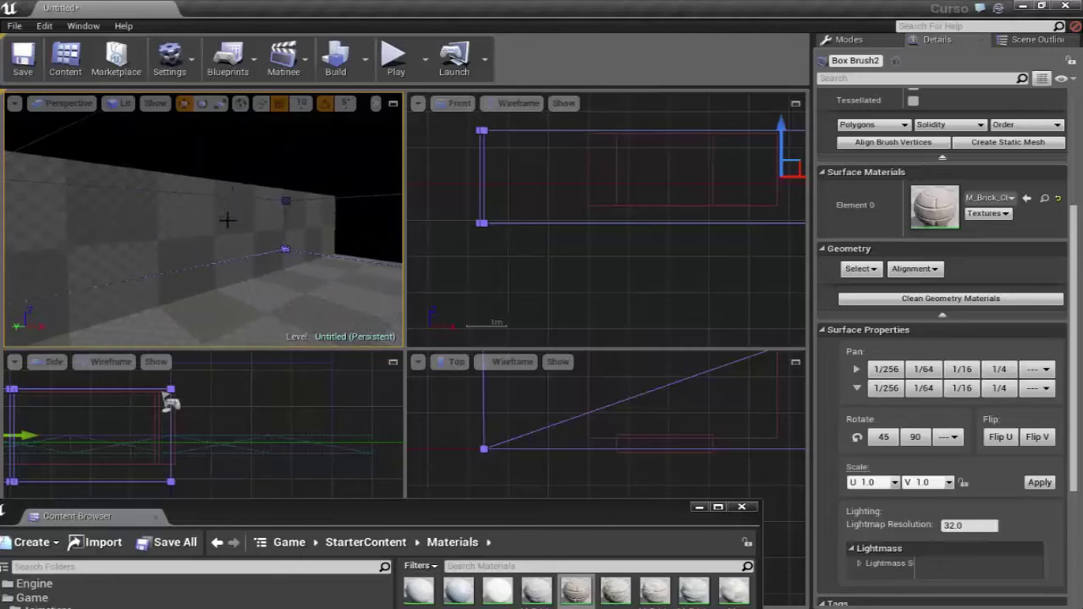
{"action": "right_click_drag", "start_coordinate": [231, 218], "coordinate": [231, 218]}
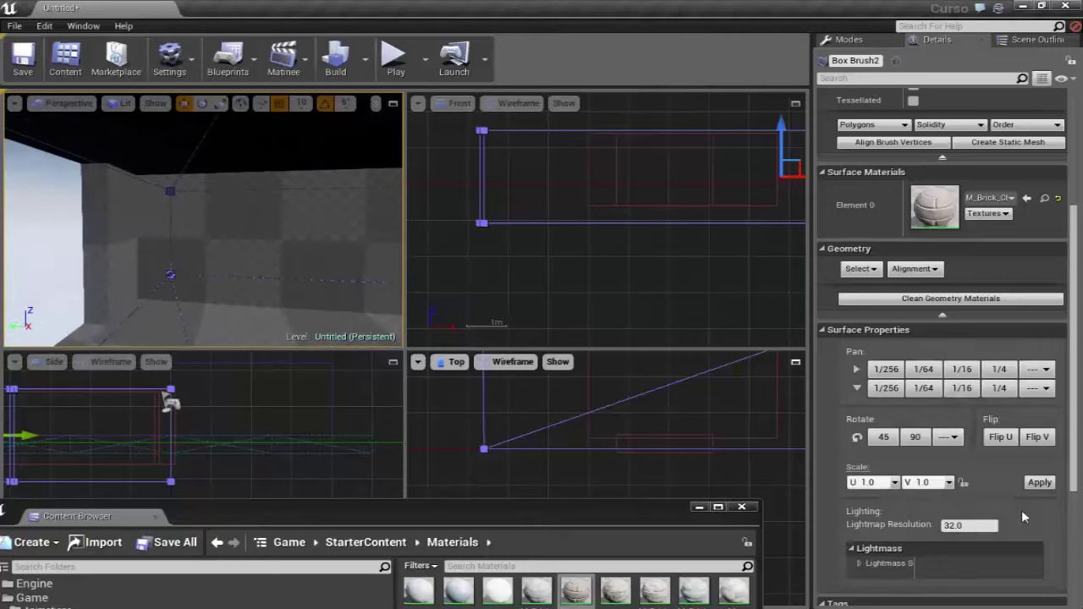
{"action": "left_click", "coordinate": [979, 525]}
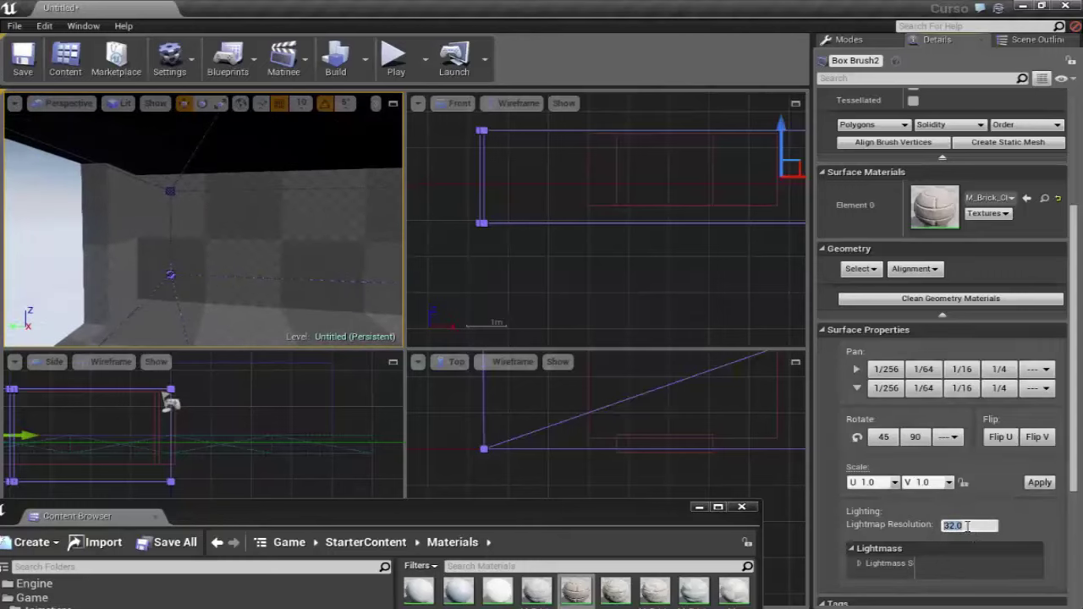
{"action": "right_click_drag", "start_coordinate": [188, 259], "coordinate": [182, 187]}
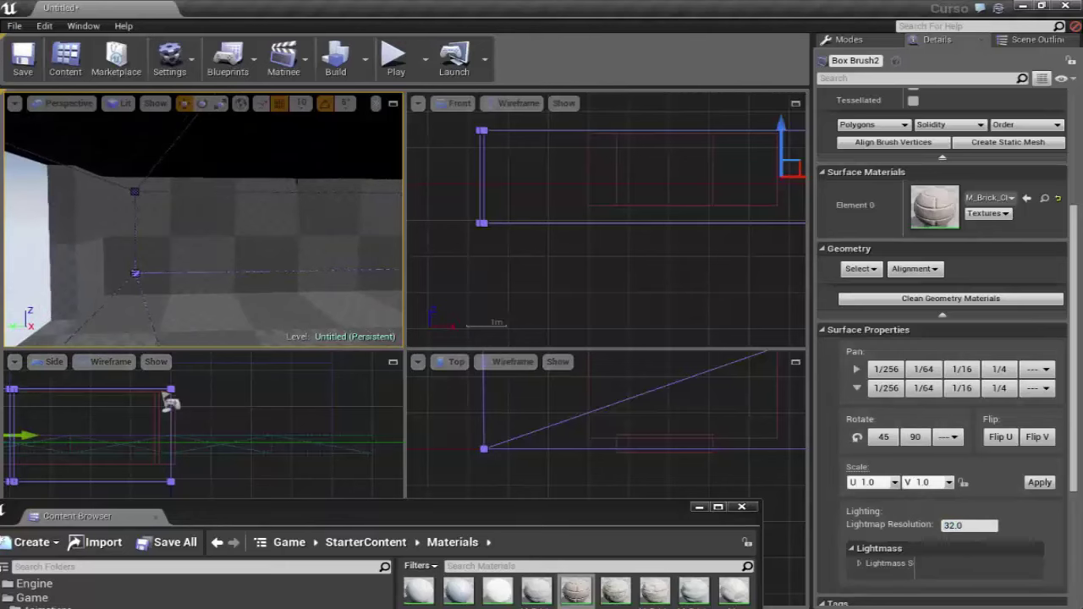
{"action": "right_click_drag", "start_coordinate": [259, 218], "coordinate": [242, 196]}
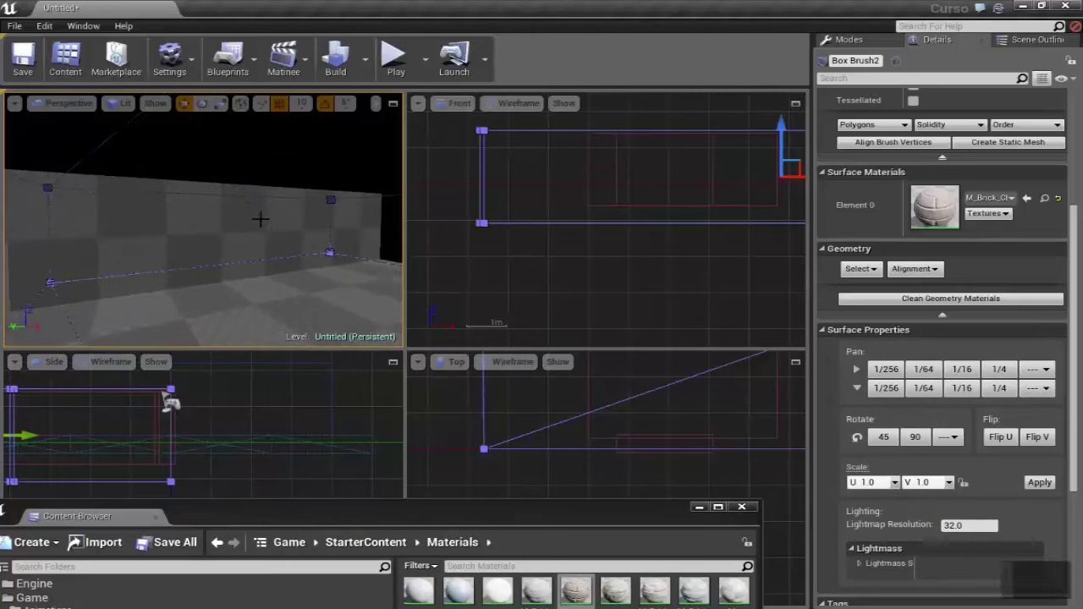
Step: Preview the scene in Lightmap Density view mode, then return to Lit shading
{"action": "left_click", "coordinate": [119, 103]}
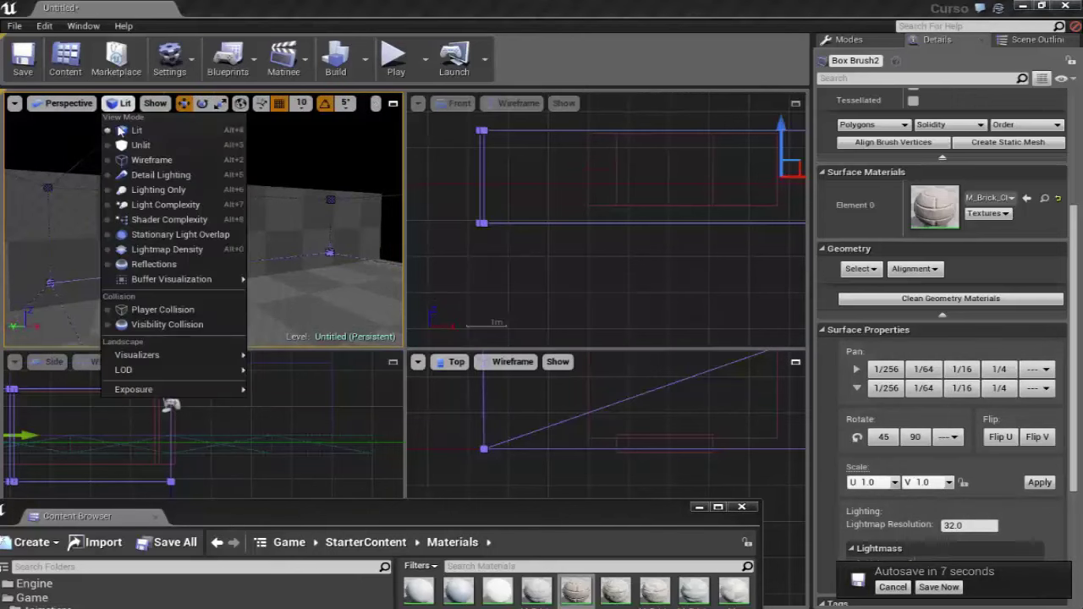
{"action": "left_click", "coordinate": [154, 251]}
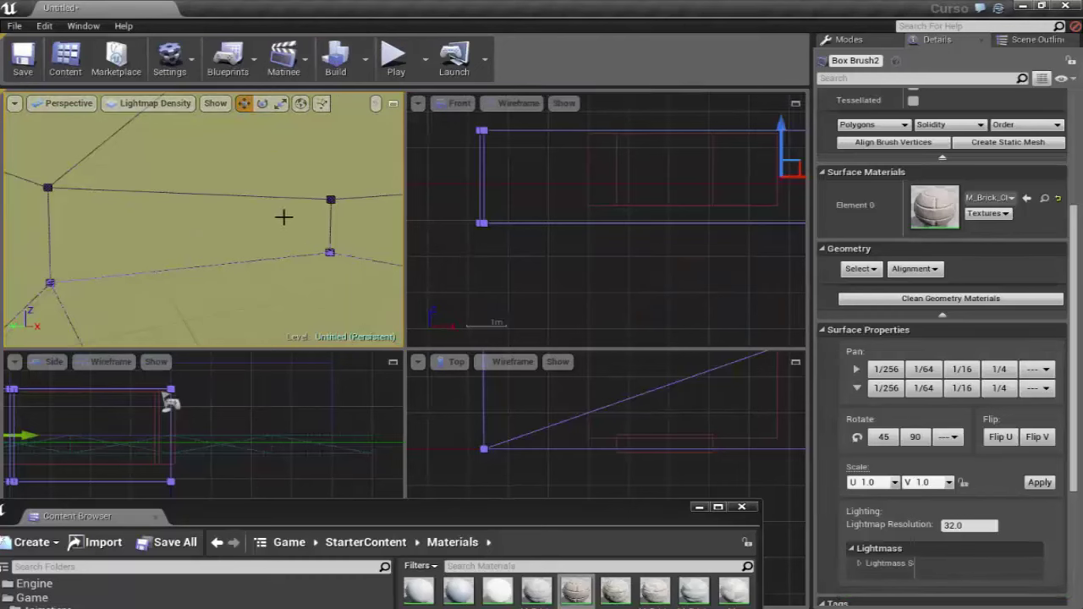
{"action": "right_click_drag", "start_coordinate": [219, 232], "coordinate": [203, 233]}
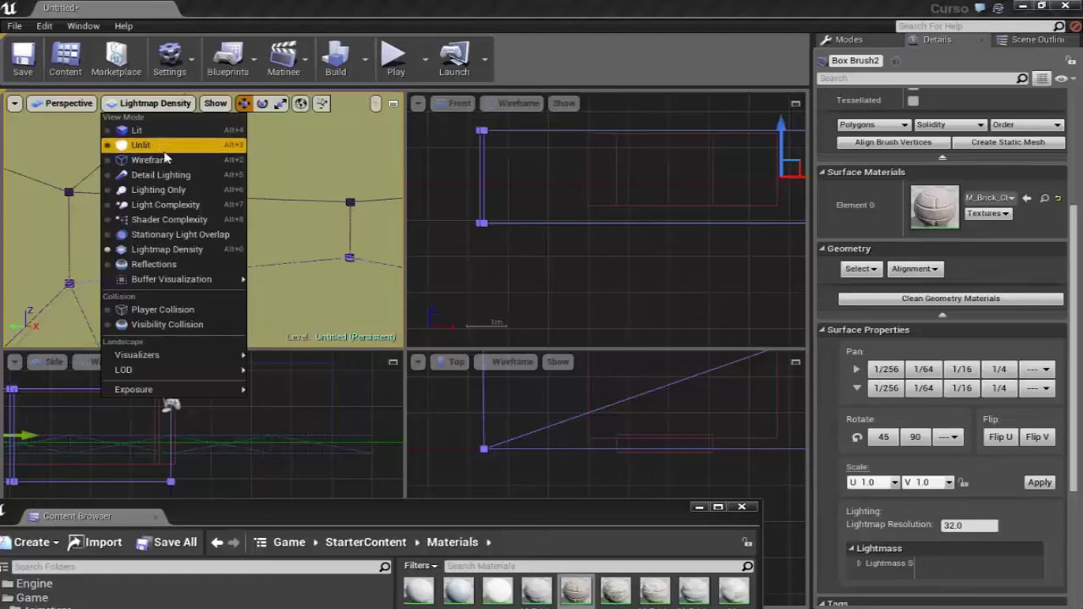
{"action": "left_click", "coordinate": [160, 133]}
{"action": "right_click_drag", "start_coordinate": [195, 231], "coordinate": [185, 232]}
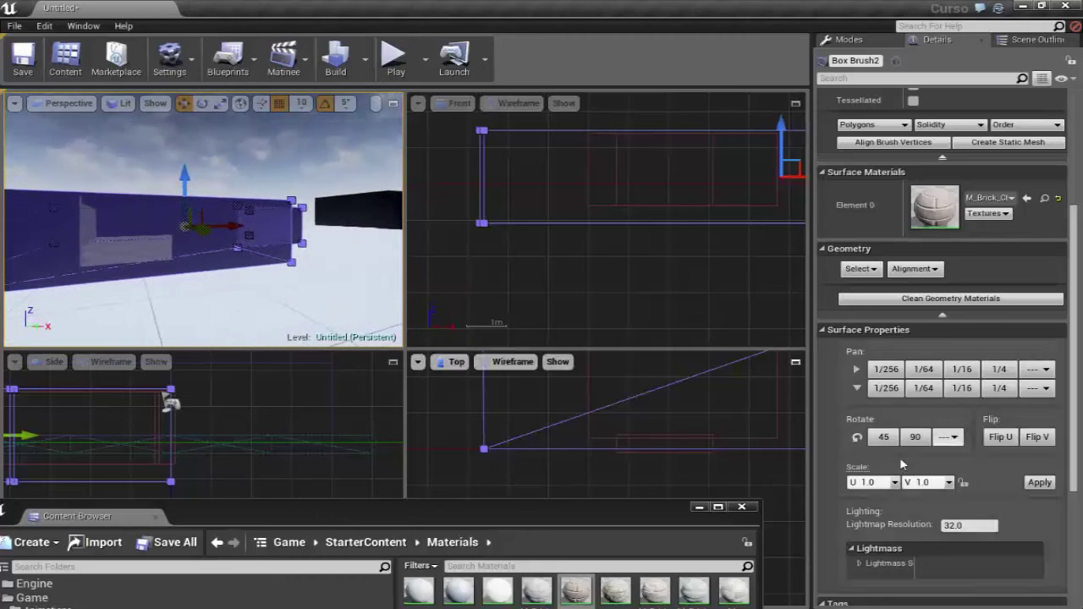
Step: Expand Lightmass Settings and widen the name column, then collapse Lightmass and Surface Properties
{"action": "scroll", "coordinate": [1071, 363], "scroll_direction": "down", "scroll_amount": 3}
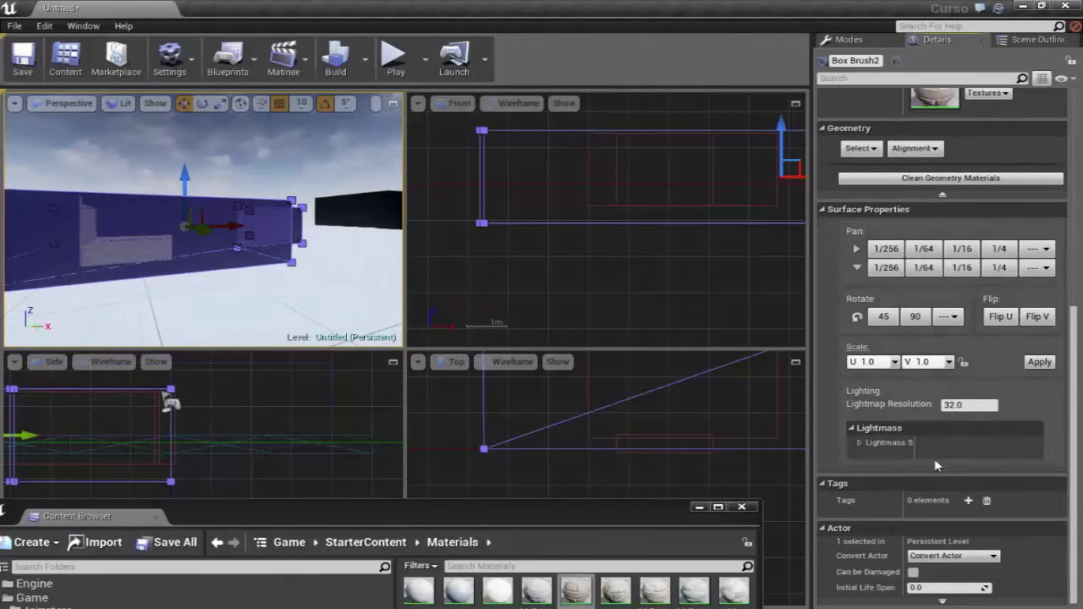
{"action": "left_click", "coordinate": [859, 443]}
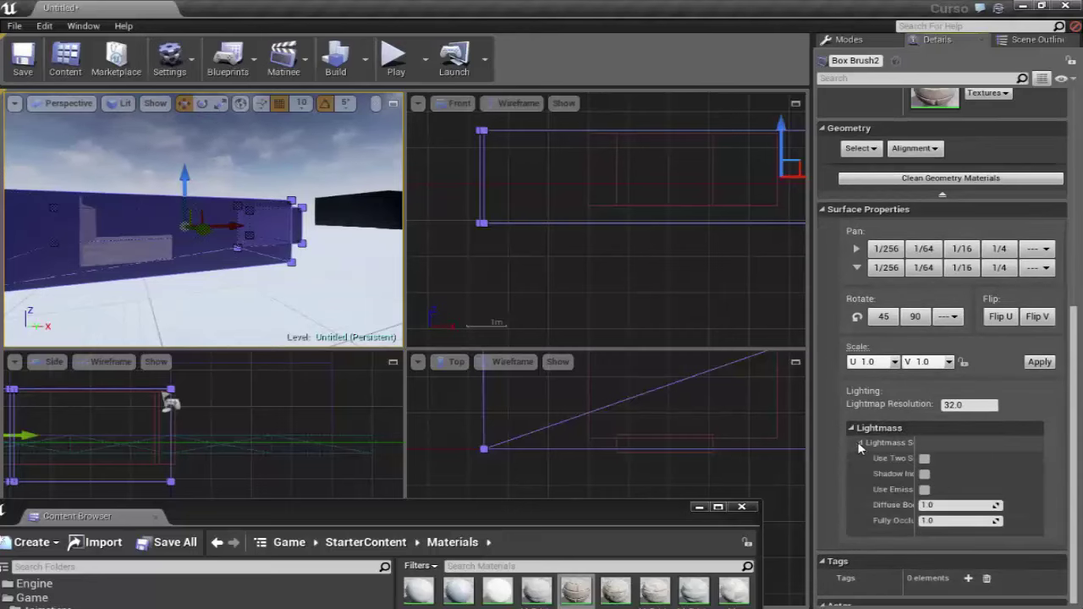
{"action": "left_click", "coordinate": [860, 444]}
{"action": "left_click", "coordinate": [860, 443]}
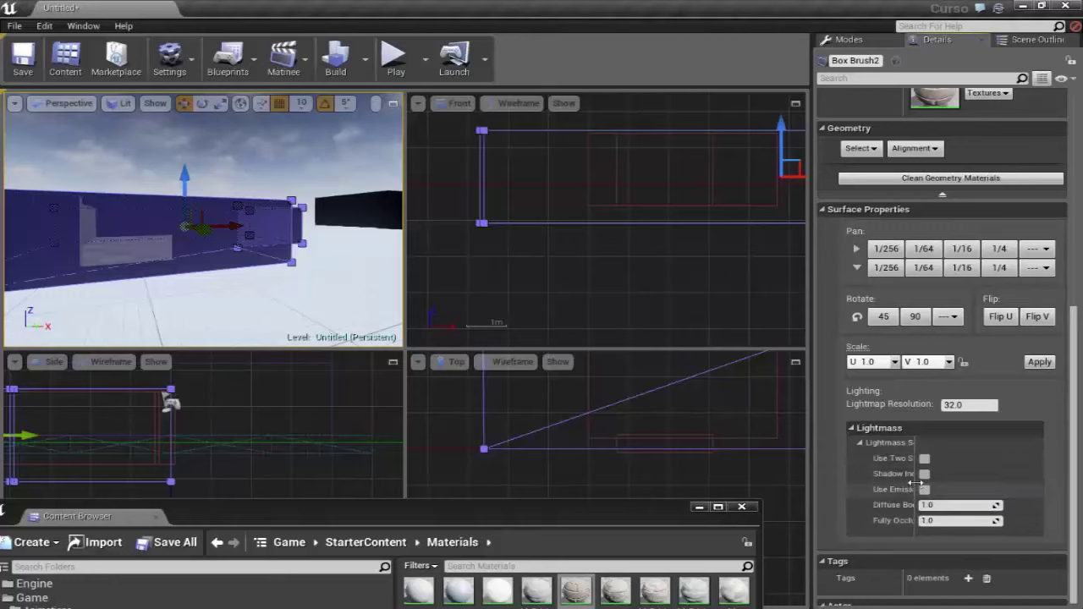
{"action": "mouse_move", "coordinate": [916, 489]}
{"action": "left_mouse_down"}
{"action": "mouse_move", "coordinate": [938, 483]}
{"action": "mouse_move", "coordinate": [884, 486]}
{"action": "left_mouse_up"}
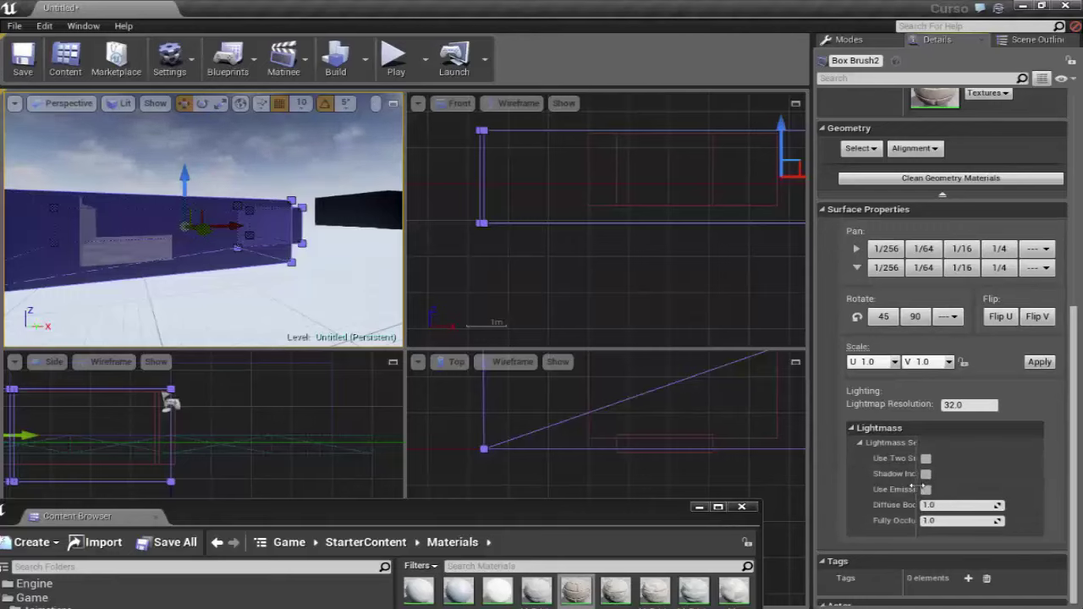
{"action": "left_click", "coordinate": [851, 430]}
{"action": "scroll", "coordinate": [846, 338], "scroll_direction": "up", "scroll_amount": 1}
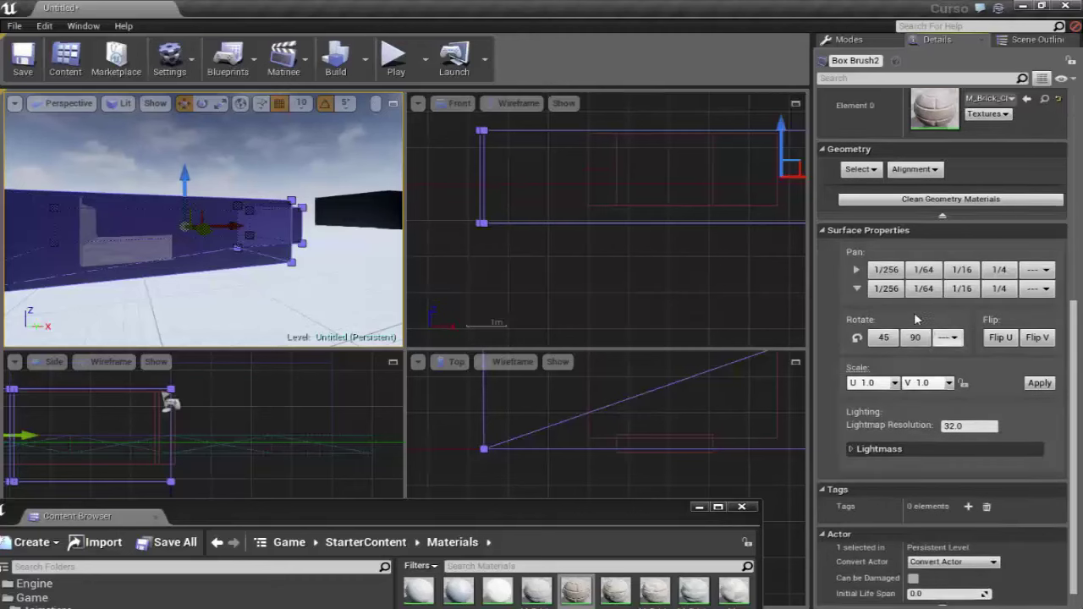
{"action": "left_click", "coordinate": [828, 252]}
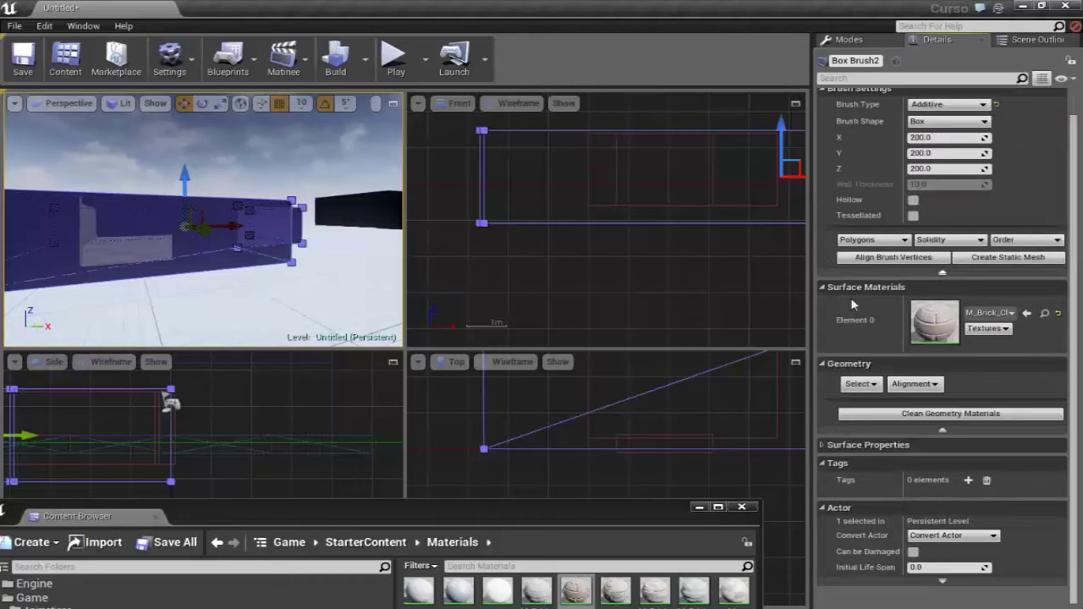
{"action": "left_click", "coordinate": [879, 386]}
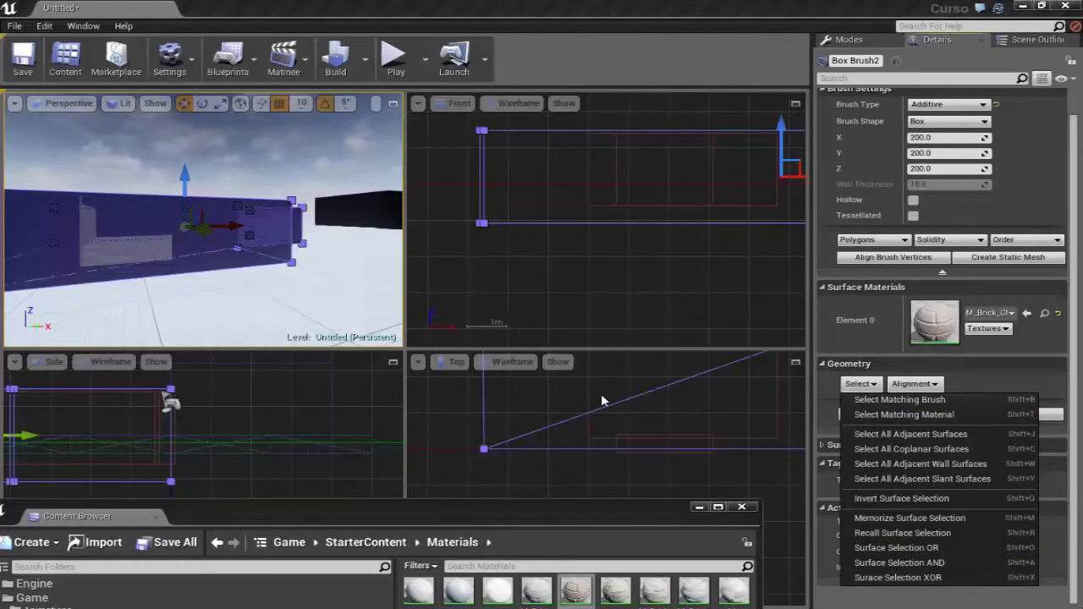
{"action": "mouse_move", "coordinate": [242, 319]}
{"action": "right_mouse_down"}
{"action": "mouse_move", "coordinate": [280, 321]}
{"action": "mouse_move", "coordinate": [249, 273]}
{"action": "right_mouse_up"}
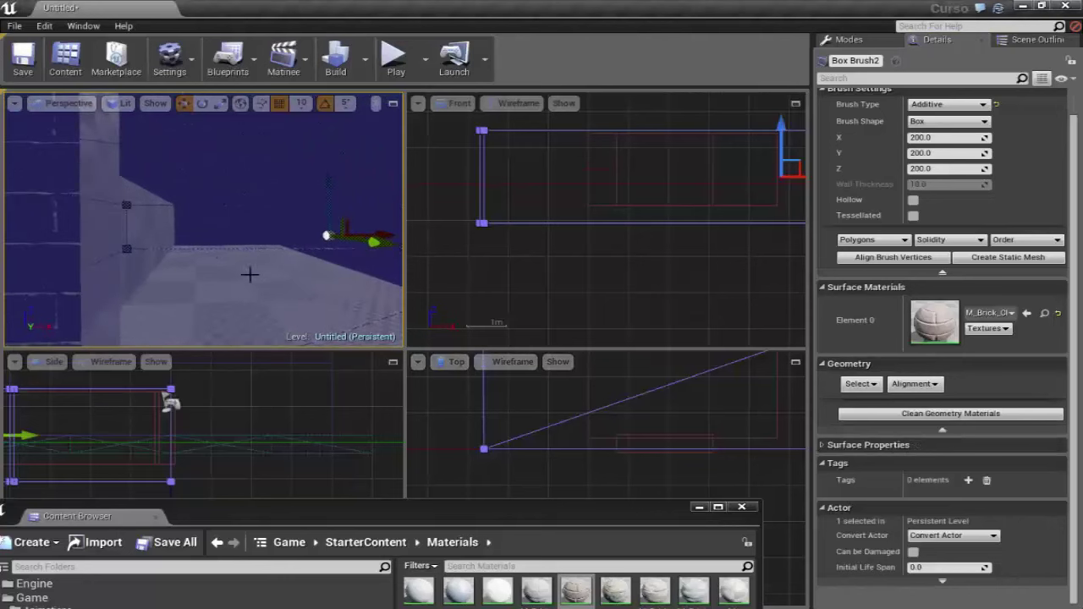
{"action": "right_click_drag", "start_coordinate": [174, 267], "coordinate": [174, 266]}
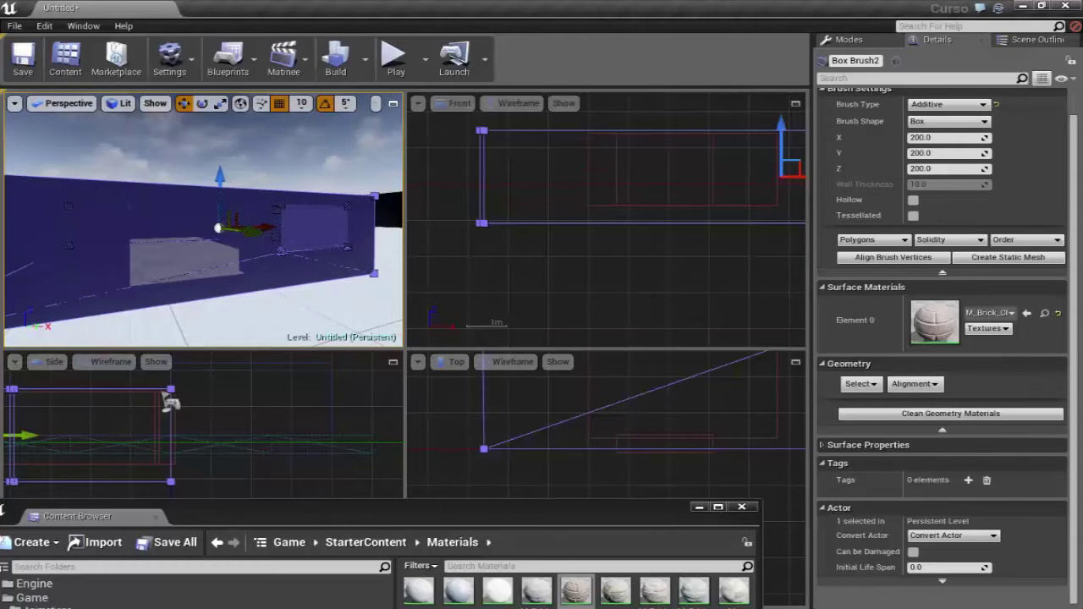
{"action": "left_click", "coordinate": [283, 304]}
{"action": "scroll", "coordinate": [285, 296], "scroll_direction": "up", "scroll_amount": 3}
{"action": "left_click", "coordinate": [244, 258]}
{"action": "scroll", "coordinate": [245, 259], "scroll_direction": "down", "scroll_amount": 3}
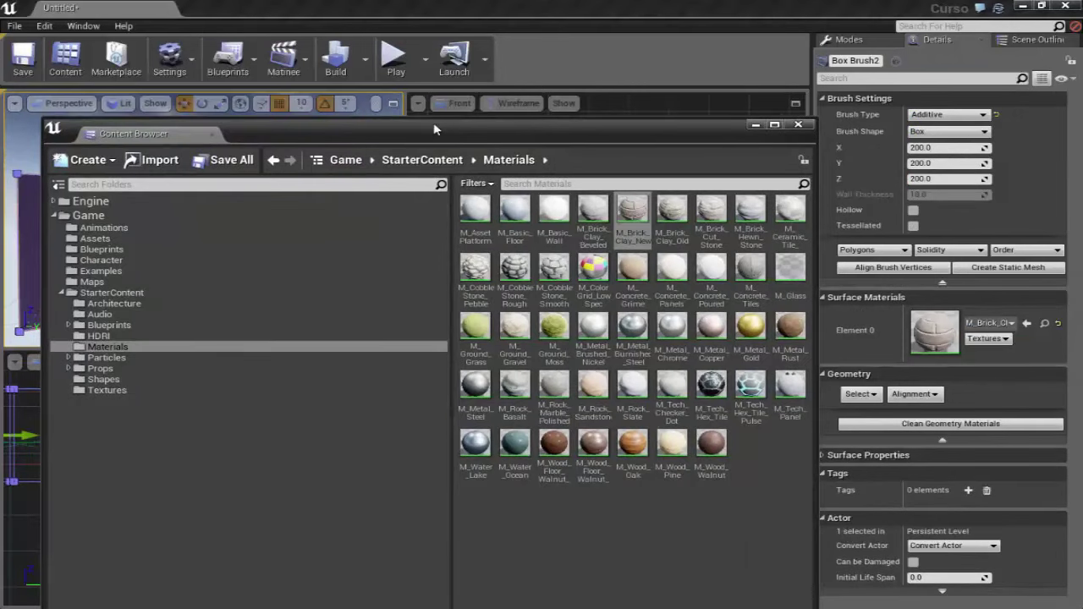
Step: Move the materials browser aside and select the box brush's front face
{"action": "left_click_drag", "start_coordinate": [254, 511], "coordinate": [198, 493]}
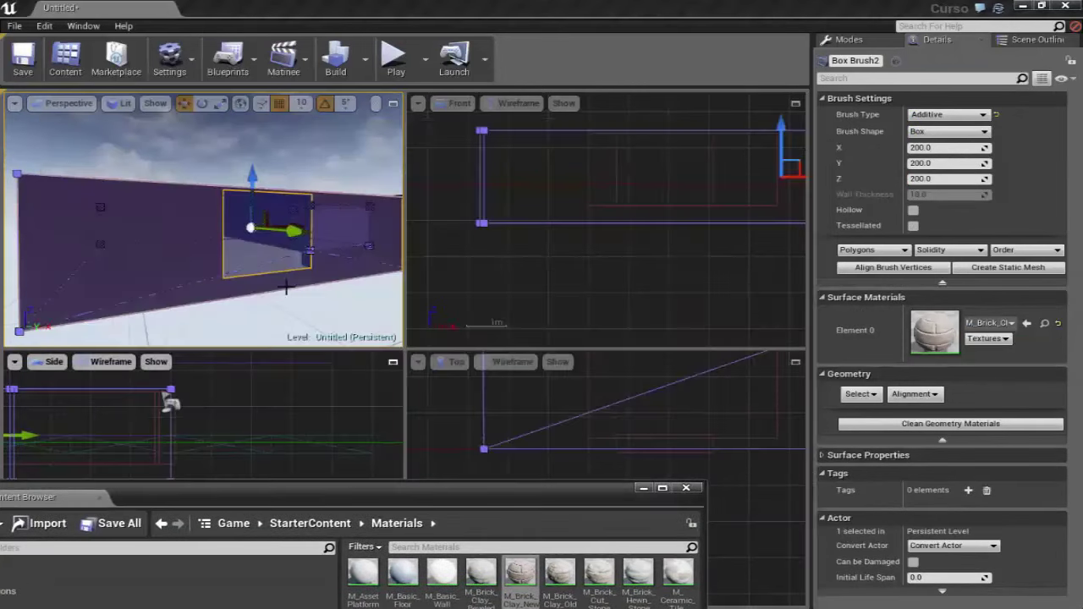
{"action": "left_click_drag", "start_coordinate": [285, 287], "coordinate": [253, 272]}
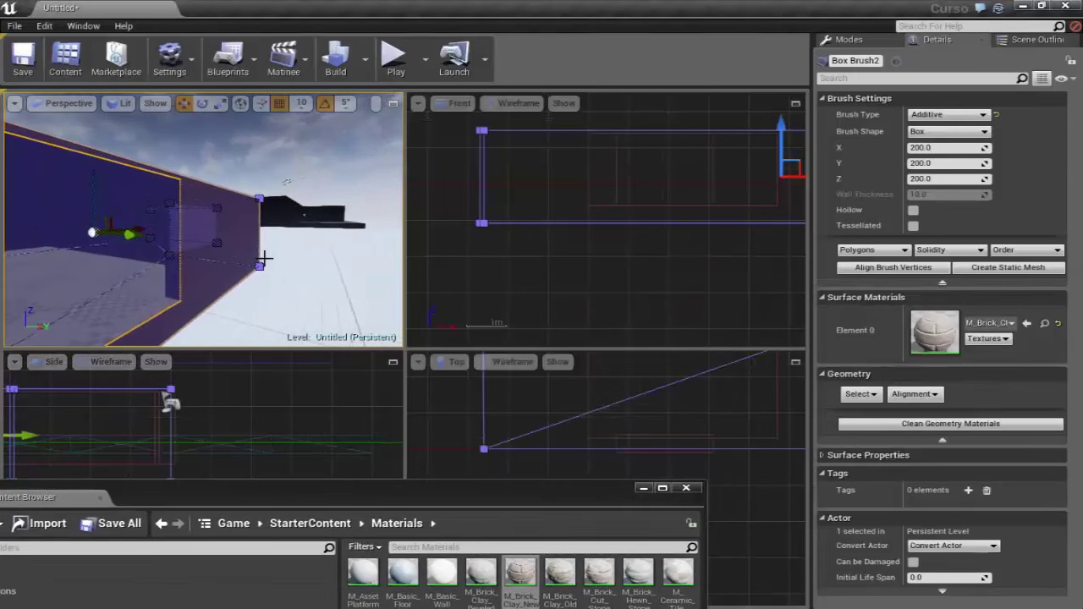
{"action": "left_click_drag", "start_coordinate": [304, 271], "coordinate": [307, 250]}
{"action": "mouse_move", "coordinate": [311, 178]}
{"action": "left_mouse_down"}
{"action": "mouse_move", "coordinate": [256, 226]}
{"action": "mouse_move", "coordinate": [304, 319]}
{"action": "mouse_move", "coordinate": [316, 307]}
{"action": "mouse_move", "coordinate": [306, 246]}
{"action": "left_mouse_up"}
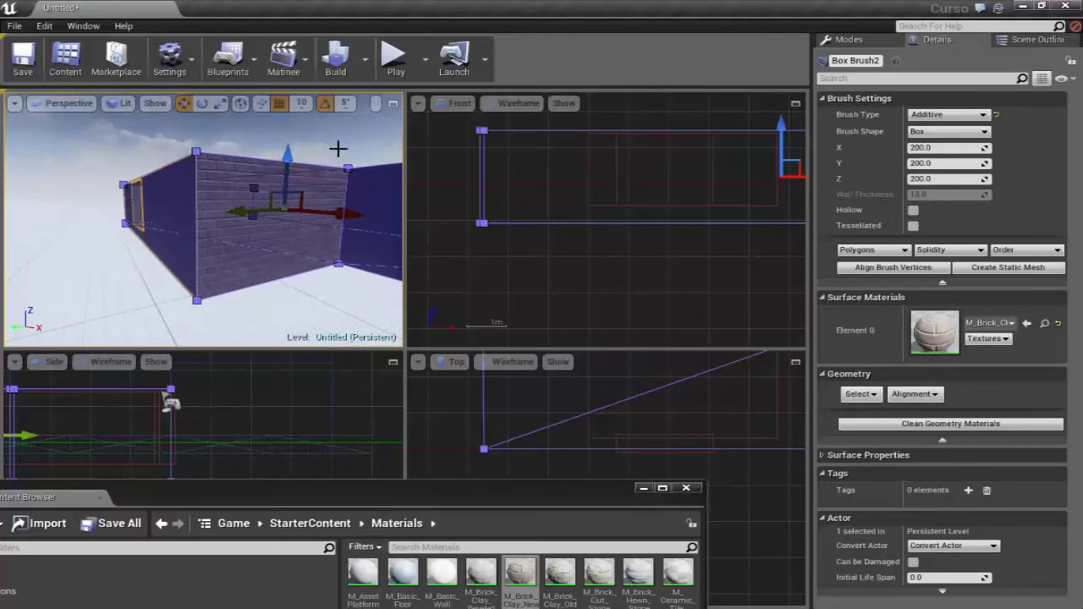
{"action": "left_click", "coordinate": [319, 234]}
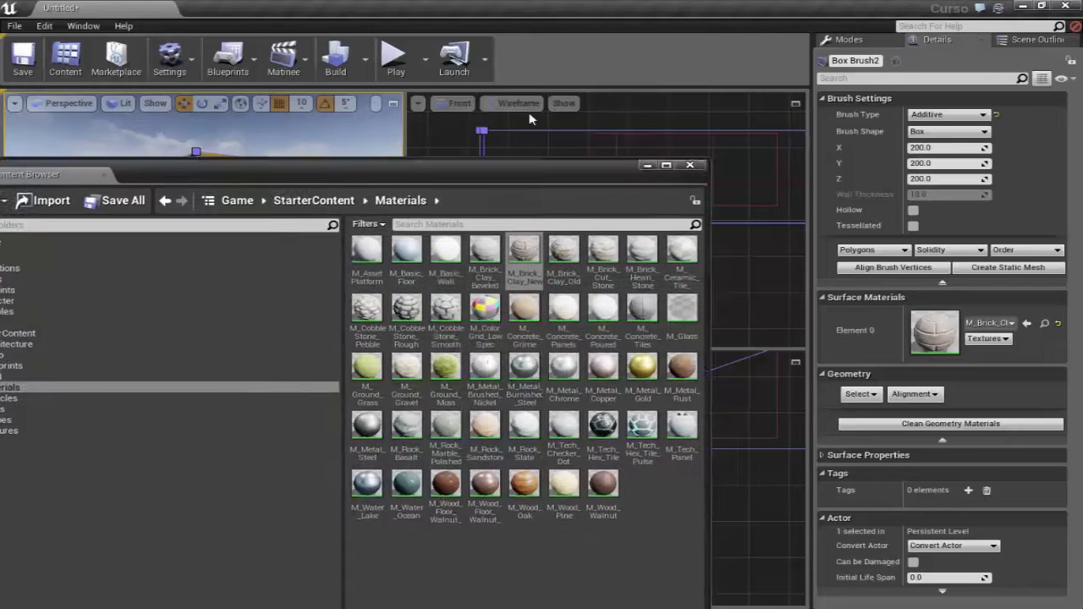
Step: Bring the full materials grid into view and switch to Geometry Editing mode
{"action": "mouse_move", "coordinate": [513, 515]}
{"action": "left_mouse_down"}
{"action": "mouse_move", "coordinate": [503, 100]}
{"action": "mouse_move", "coordinate": [593, 336]}
{"action": "mouse_move", "coordinate": [548, 488]}
{"action": "left_mouse_up"}
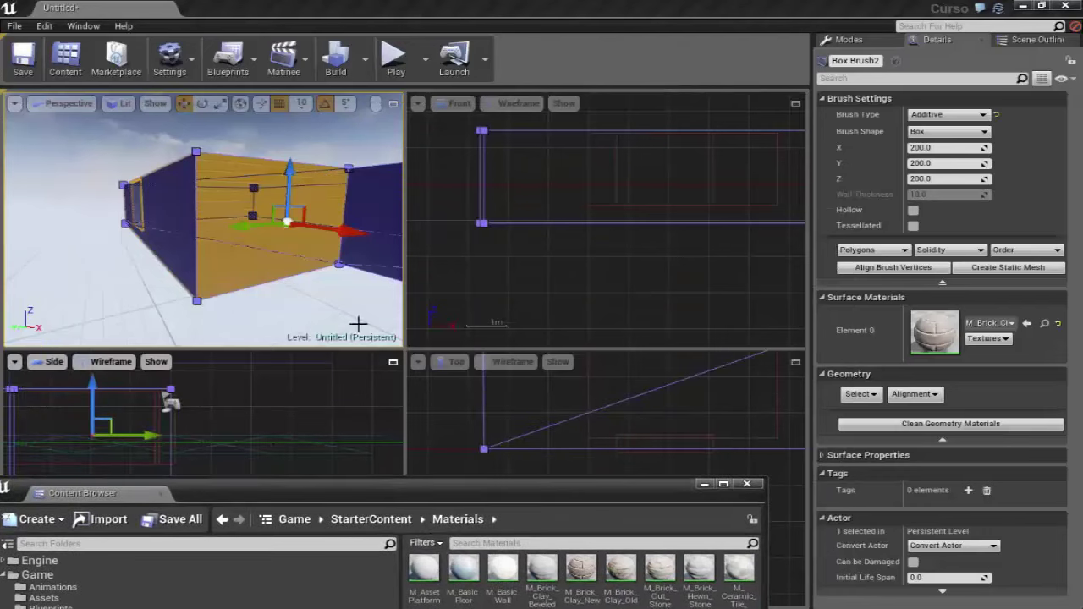
{"action": "left_click", "coordinate": [268, 266]}
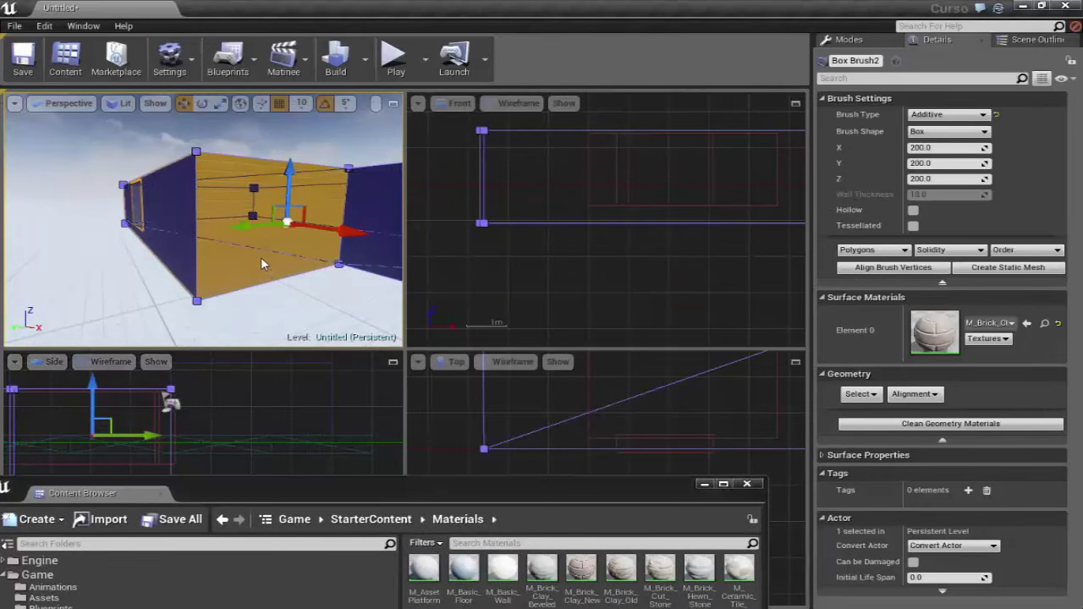
{"action": "left_click_drag", "start_coordinate": [262, 264], "coordinate": [304, 264]}
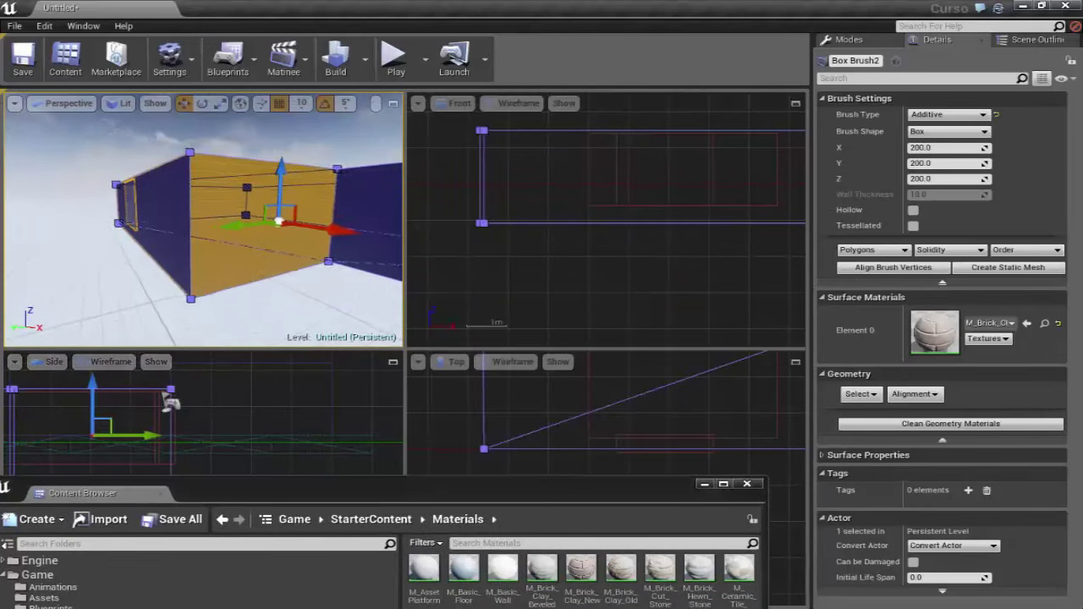
{"action": "left_click", "coordinate": [1029, 42]}
{"action": "left_click", "coordinate": [846, 39]}
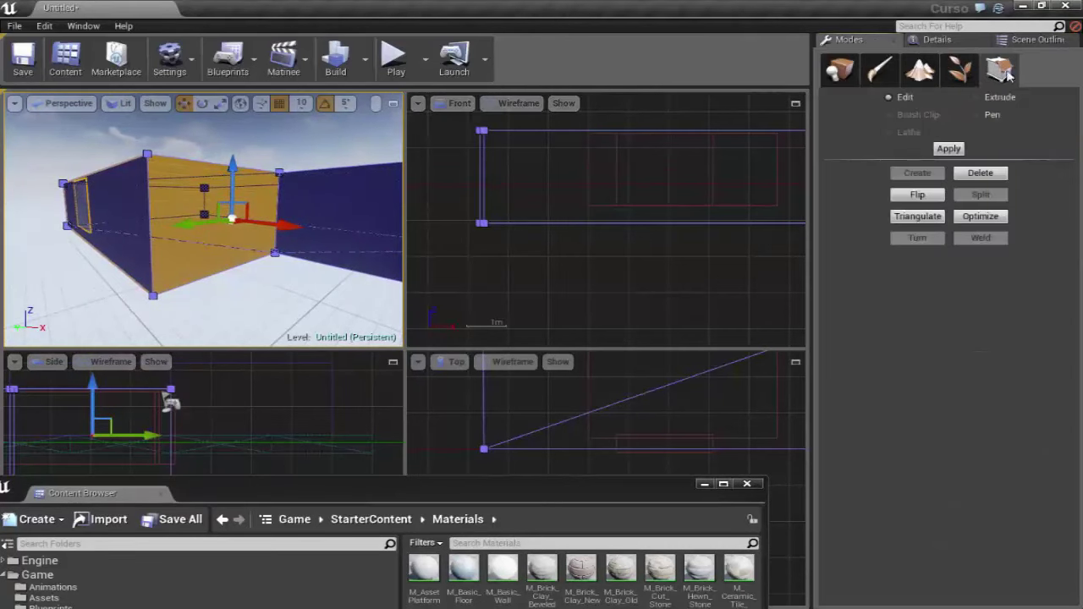
Step: Back in Place mode, apply M_Brick_Clay_New to the box brush wall's face, then select the dark box
{"action": "left_click", "coordinate": [840, 70]}
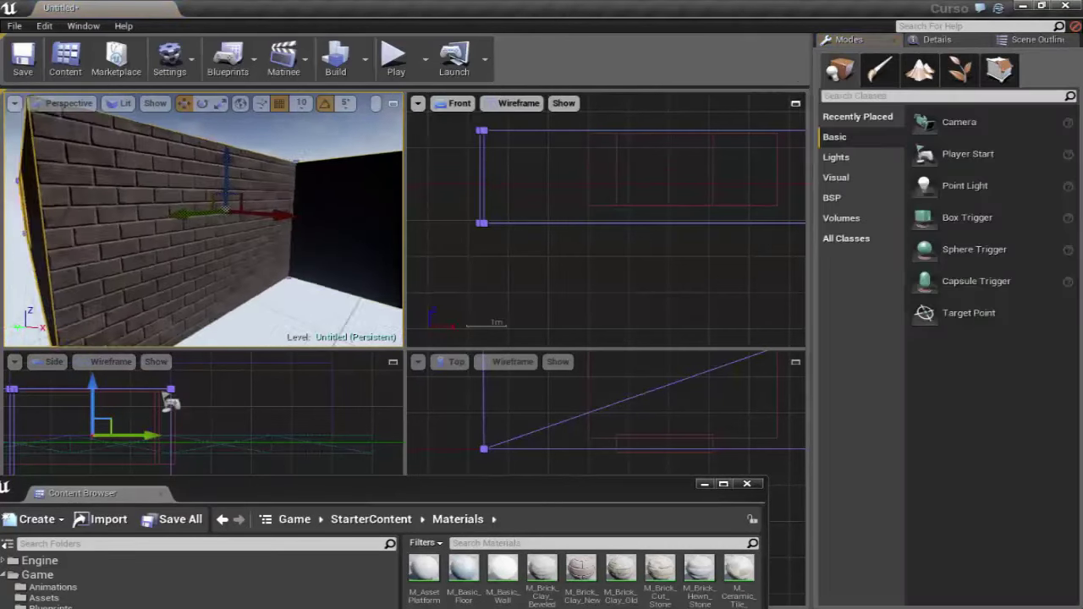
{"action": "left_click", "coordinate": [306, 251]}
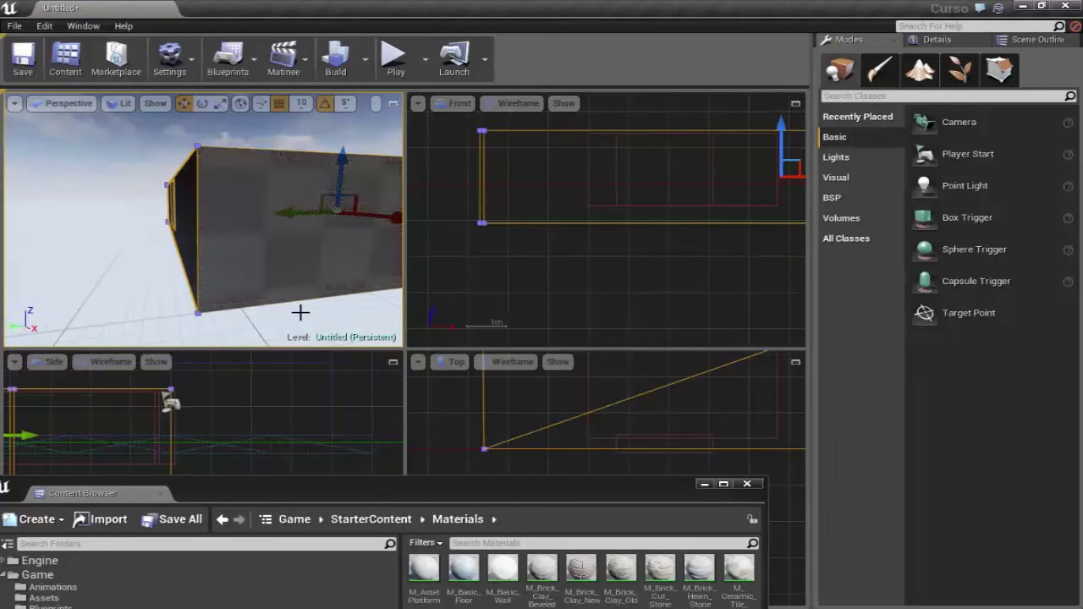
{"action": "mouse_move", "coordinate": [326, 321]}
{"action": "left_mouse_down"}
{"action": "mouse_move", "coordinate": [138, 260]}
{"action": "mouse_move", "coordinate": [169, 207]}
{"action": "left_mouse_up"}
{"action": "left_click_drag", "start_coordinate": [230, 288], "coordinate": [204, 280]}
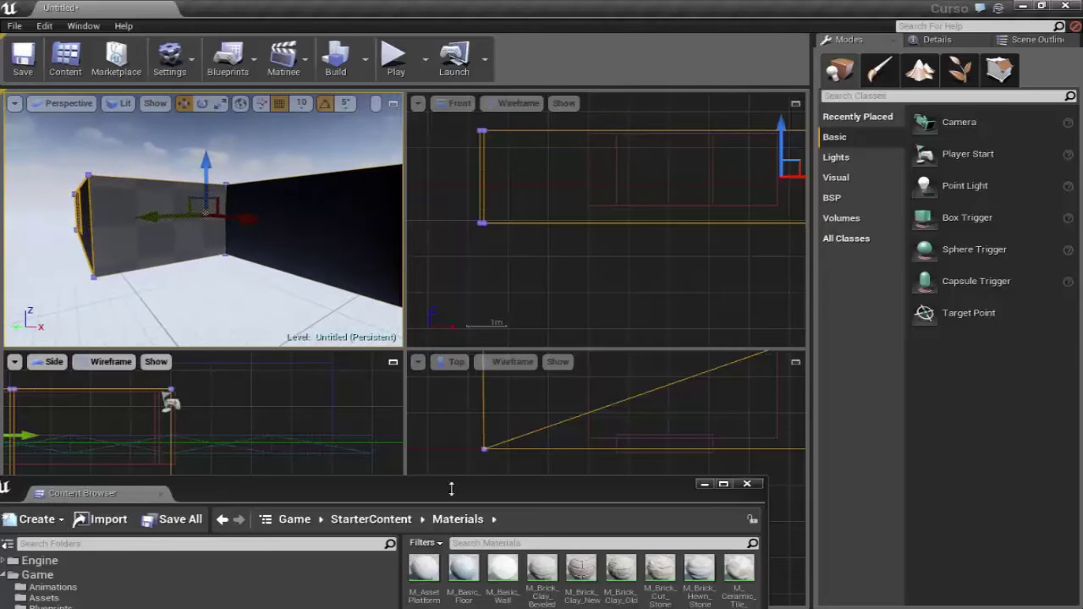
{"action": "left_click", "coordinate": [581, 572]}
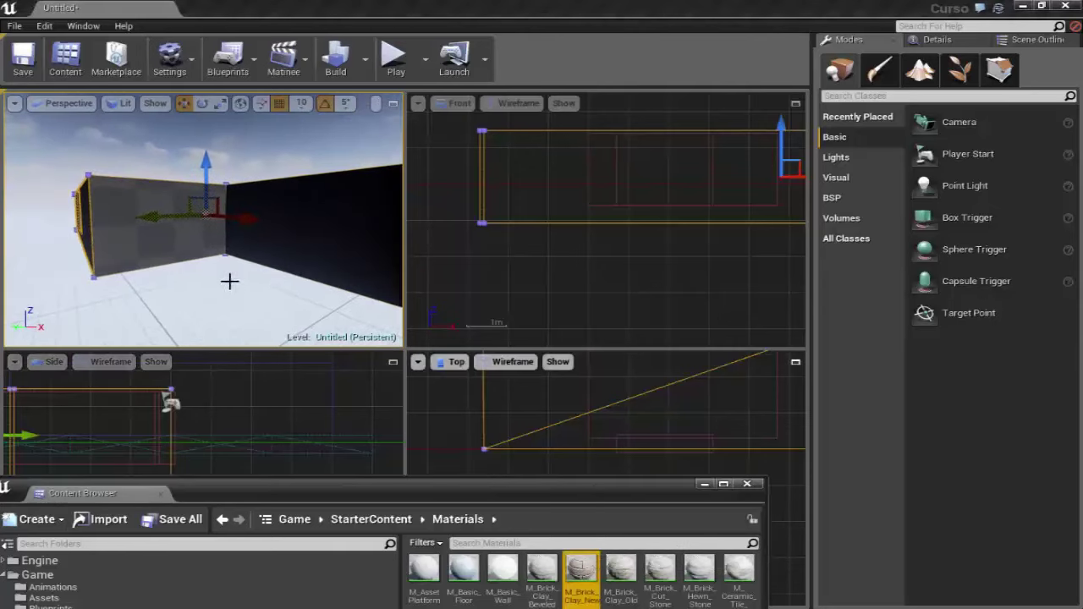
{"action": "left_click_drag", "start_coordinate": [229, 280], "coordinate": [261, 217]}
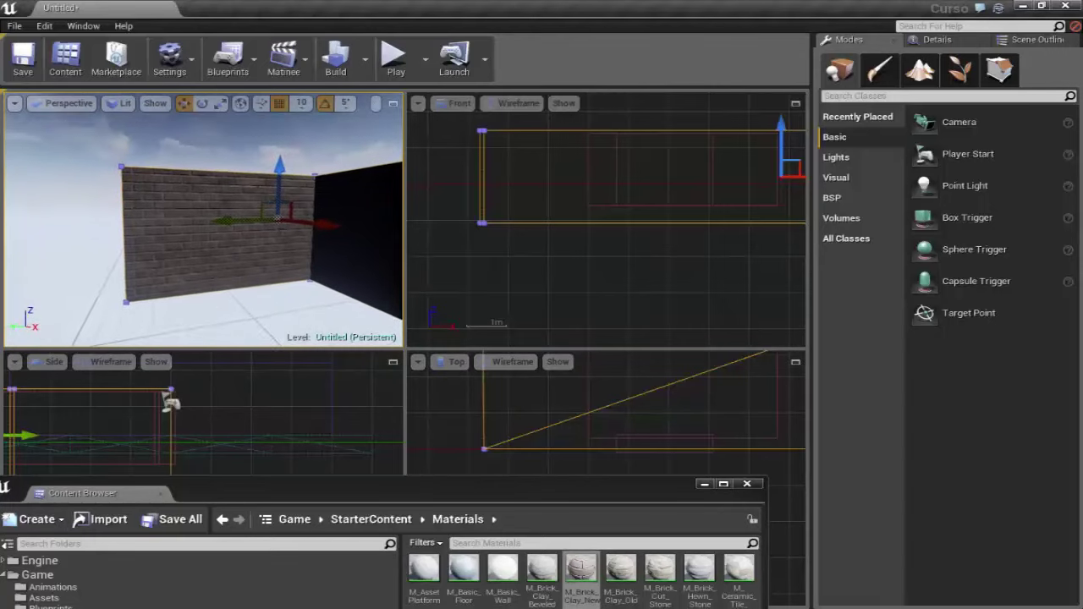
{"action": "left_click", "coordinate": [212, 312]}
{"action": "left_click_drag", "start_coordinate": [213, 312], "coordinate": [212, 212]}
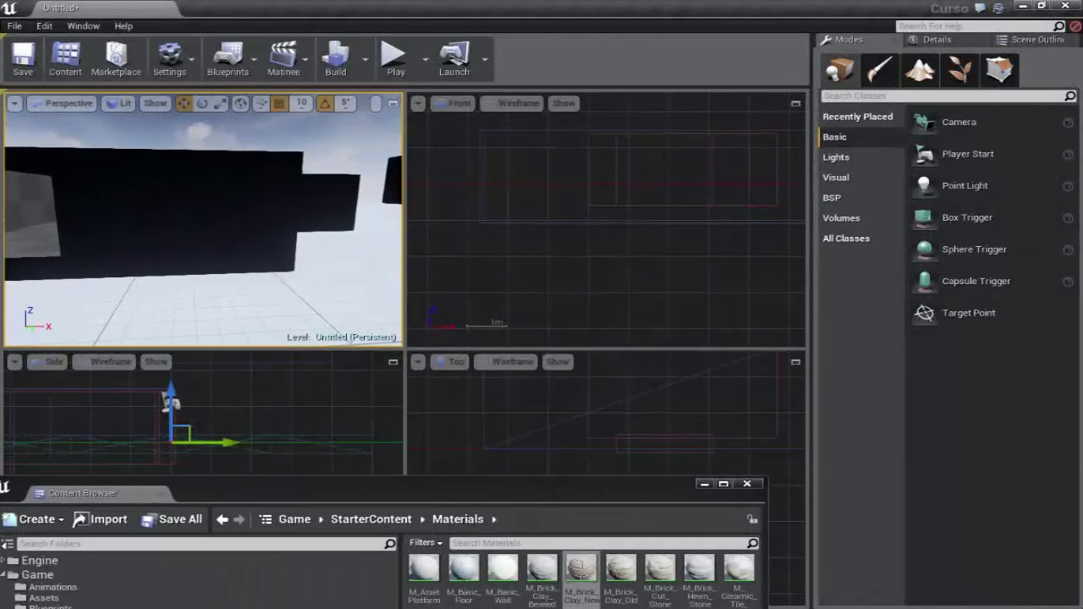
Step: Close the materials browser and fly the Perspective camera into the dark box
{"action": "left_click_drag", "start_coordinate": [581, 494], "coordinate": [580, 229]}
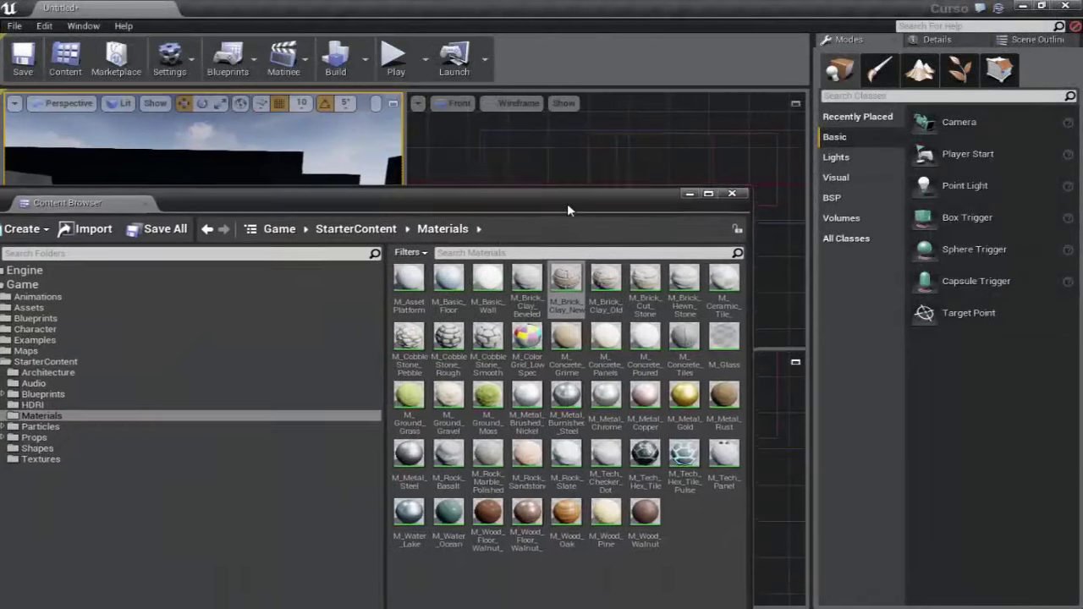
{"action": "left_click", "coordinate": [746, 220]}
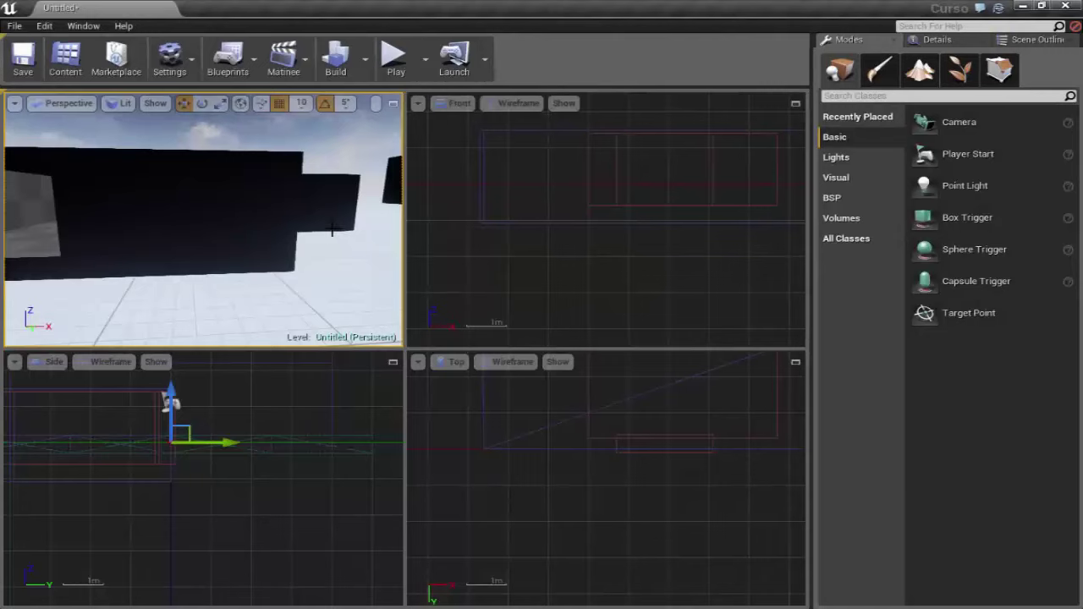
{"action": "key", "text": "Down"}
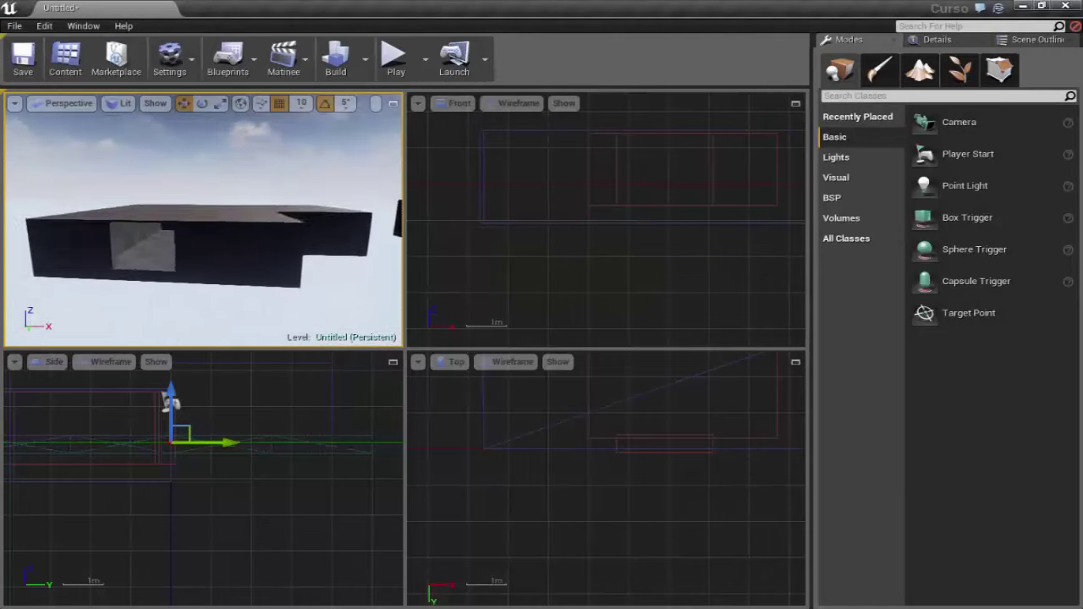
{"action": "mouse_move", "coordinate": [254, 244]}
{"action": "left_mouse_down"}
{"action": "mouse_move", "coordinate": [254, 212]}
{"action": "mouse_move", "coordinate": [250, 231]}
{"action": "left_mouse_up"}
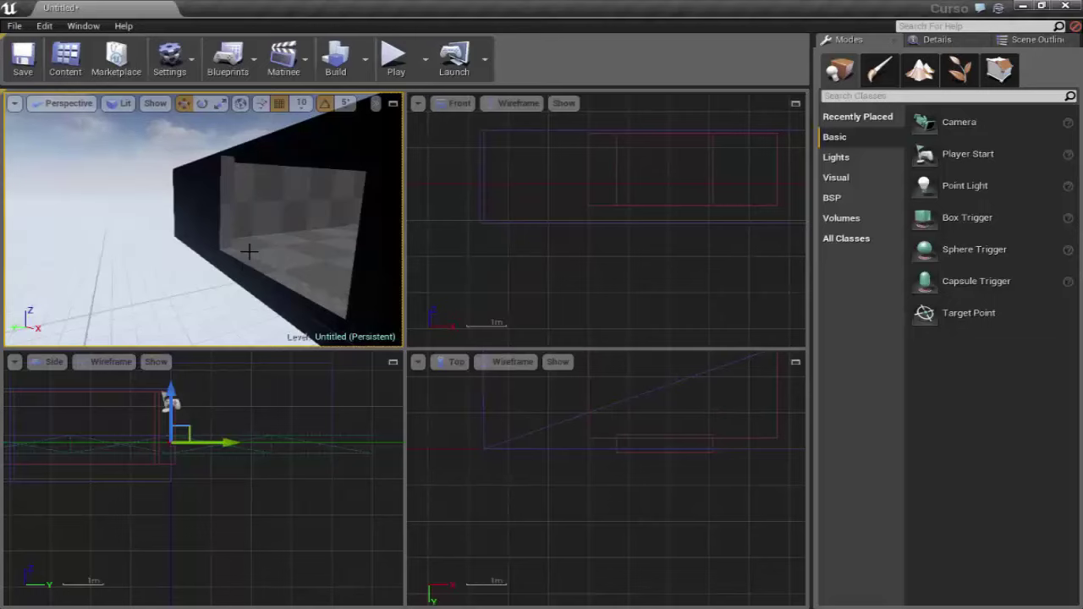
Step: Look around the box interior toward the bright end wall and select a side wall
{"action": "scroll", "coordinate": [265, 245], "scroll_direction": "up", "scroll_amount": 5}
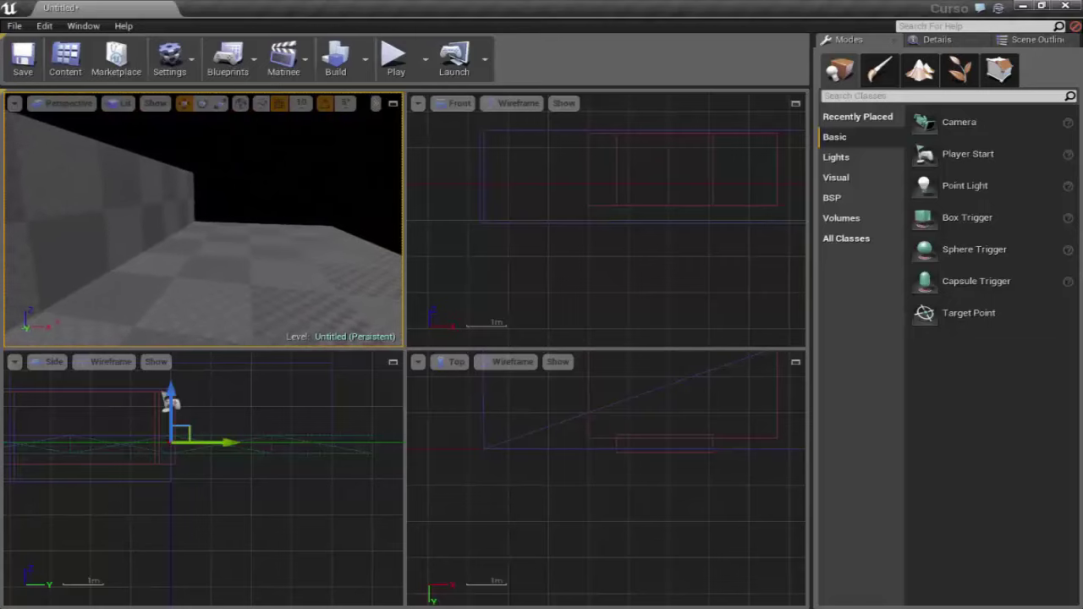
{"action": "left_click_drag", "start_coordinate": [276, 243], "coordinate": [293, 243]}
{"action": "left_click_drag", "start_coordinate": [212, 220], "coordinate": [135, 221]}
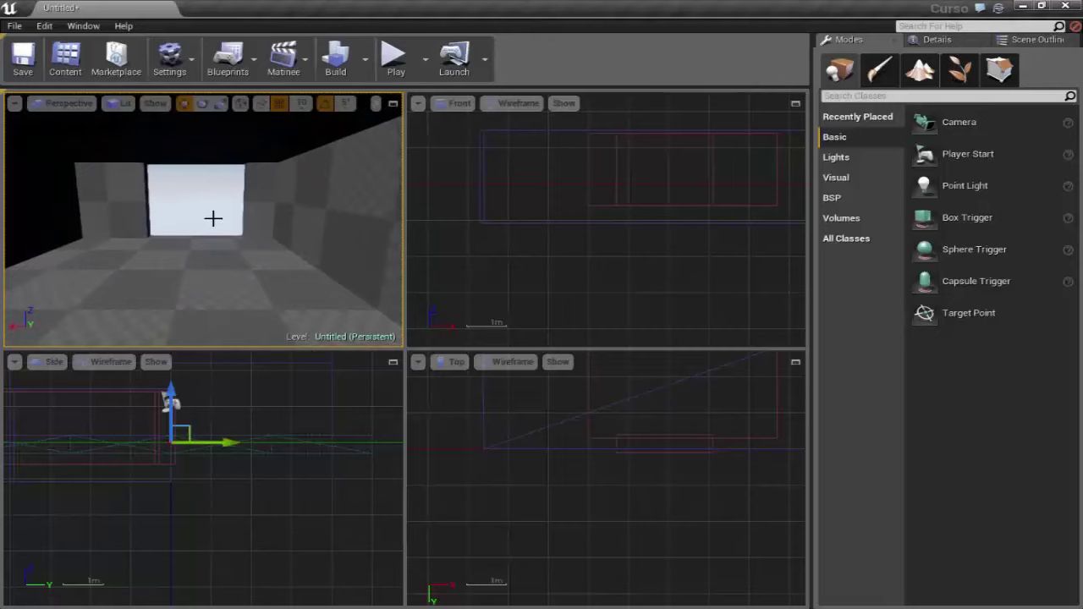
{"action": "left_click_drag", "start_coordinate": [219, 236], "coordinate": [226, 210]}
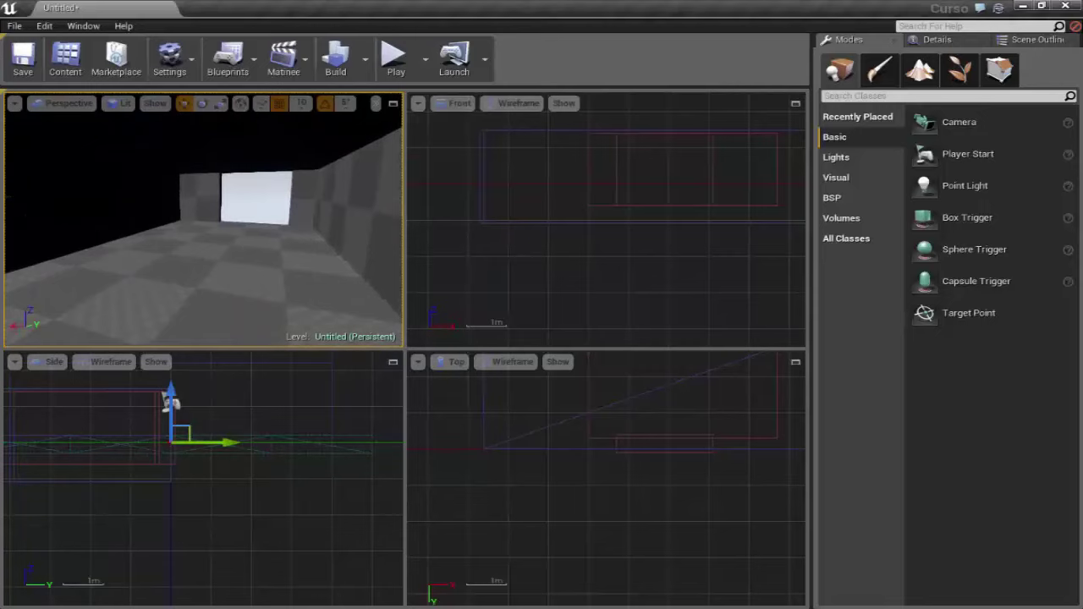
{"action": "left_click_drag", "start_coordinate": [226, 210], "coordinate": [203, 220]}
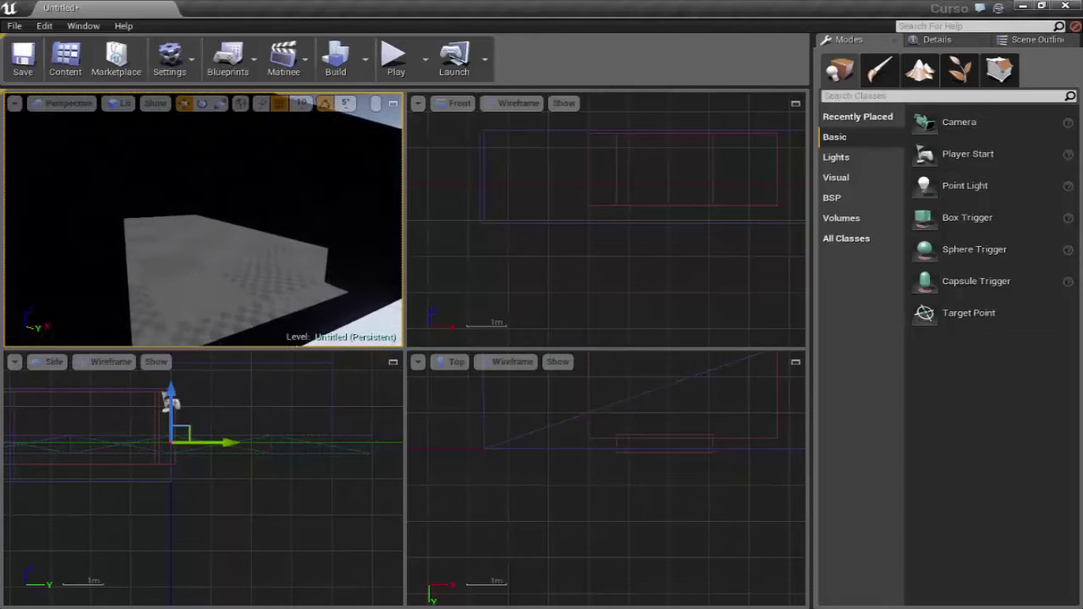
{"action": "left_click_drag", "start_coordinate": [221, 279], "coordinate": [192, 245]}
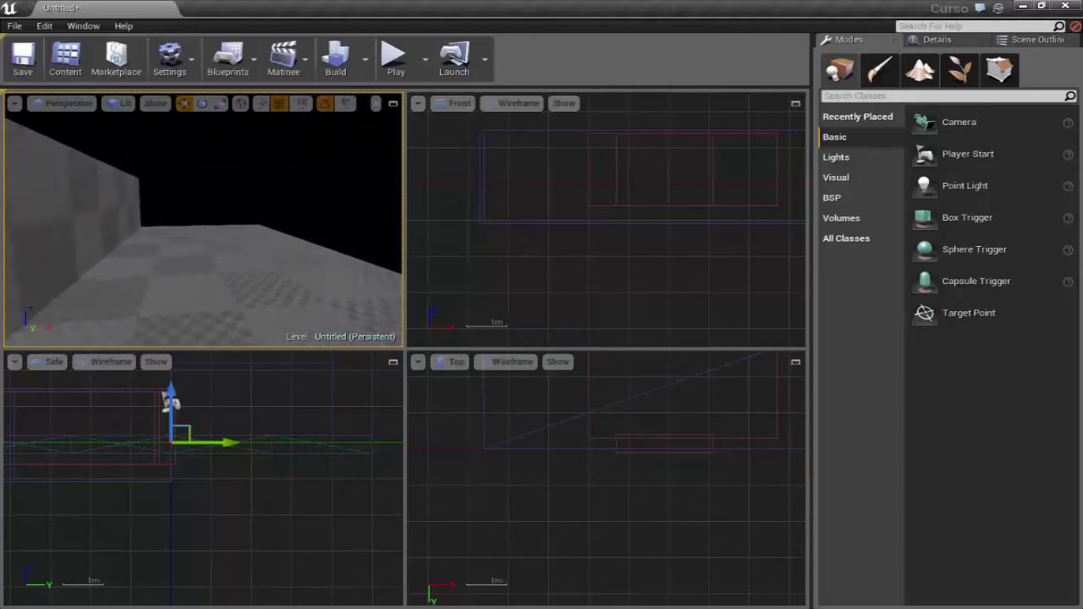
{"action": "left_click", "coordinate": [178, 217]}
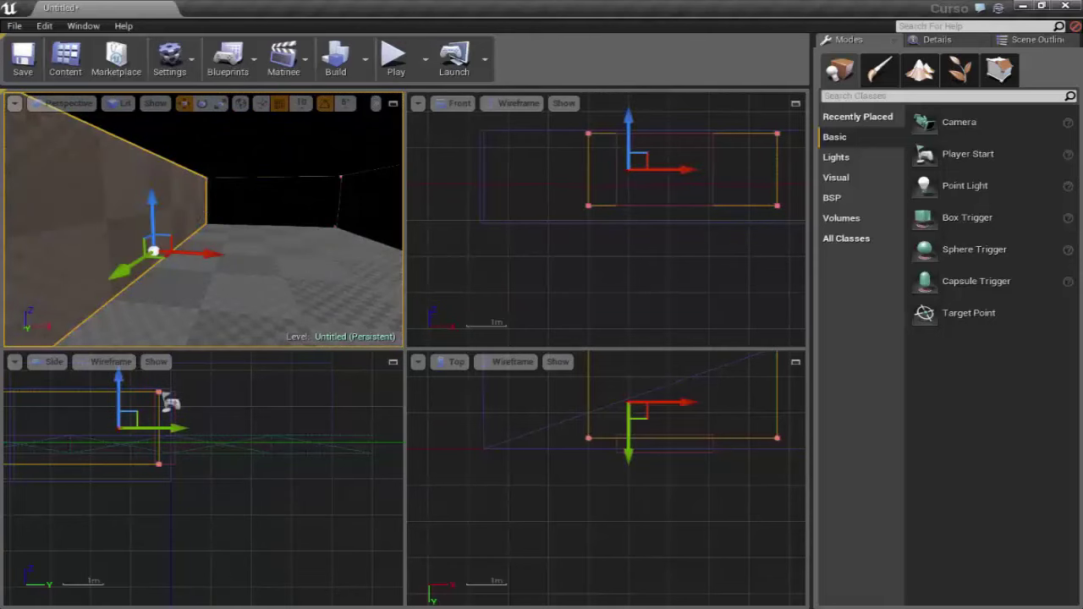
{"action": "key", "text": "f"}
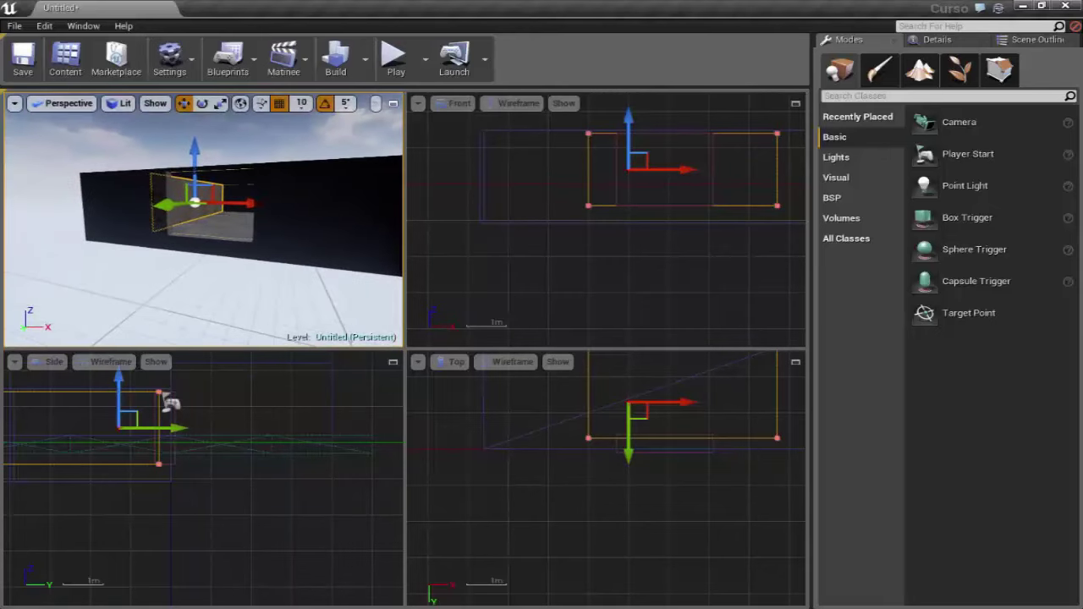
{"action": "left_click", "coordinate": [119, 102]}
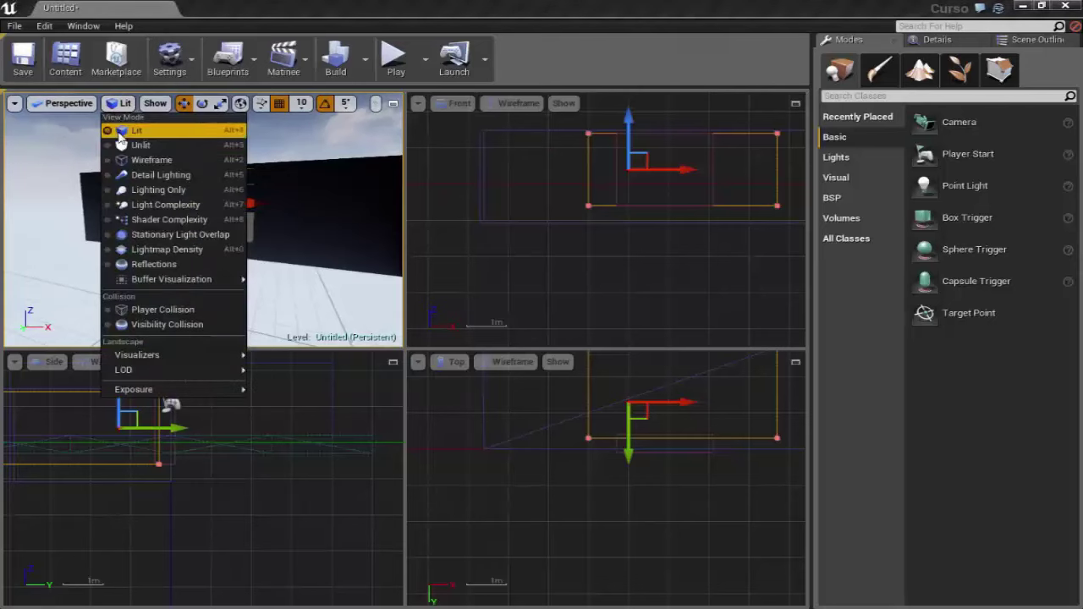
{"action": "left_click", "coordinate": [136, 131]}
{"action": "mouse_move", "coordinate": [116, 243]}
{"action": "right_mouse_down"}
{"action": "mouse_move", "coordinate": [119, 253]}
{"action": "mouse_move", "coordinate": [270, 180]}
{"action": "right_mouse_up"}
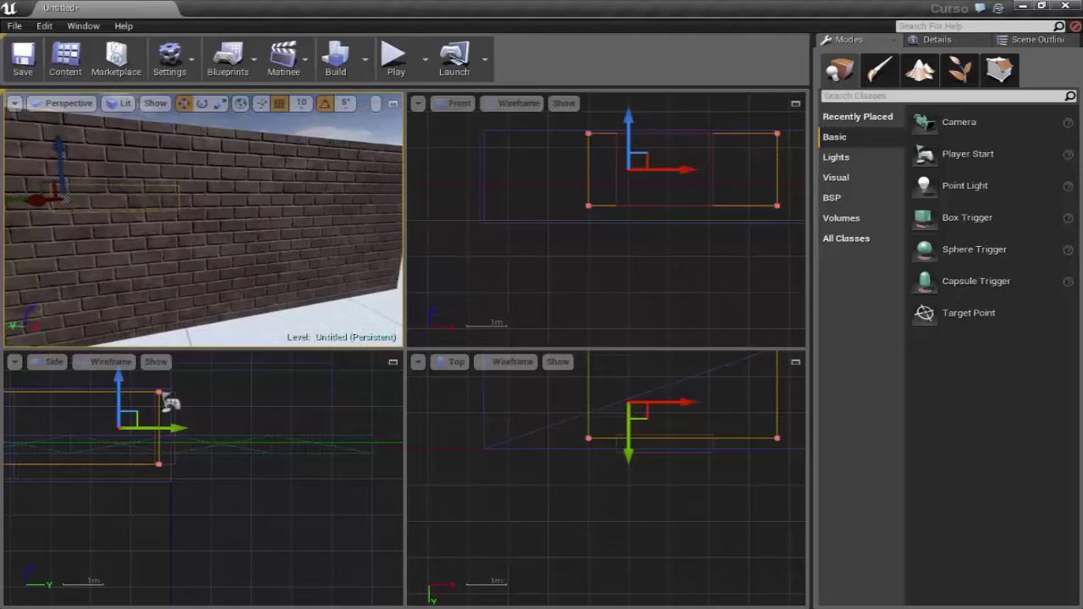
Step: Maximize the Perspective viewport and frame the whole brick-textured wall
{"action": "left_click", "coordinate": [394, 103]}
{"action": "scroll", "coordinate": [390, 200], "scroll_direction": "down", "scroll_amount": 3}
{"action": "right_click_drag", "start_coordinate": [389, 200], "coordinate": [376, 237]}
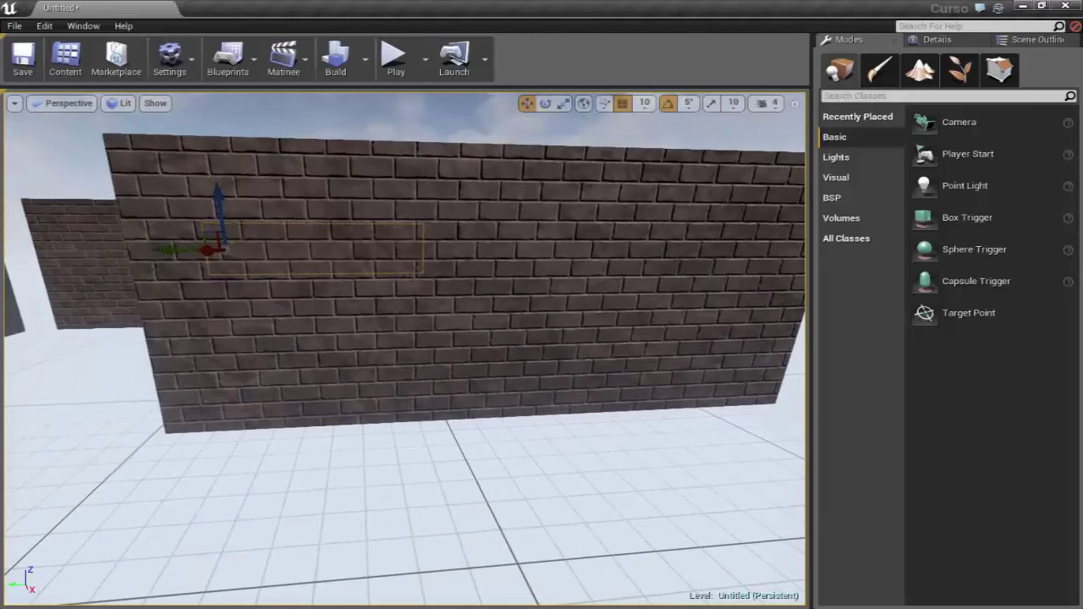
{"action": "right_click_drag", "start_coordinate": [405, 339], "coordinate": [474, 330]}
{"action": "mouse_move", "coordinate": [425, 289]}
{"action": "right_mouse_down"}
{"action": "mouse_move", "coordinate": [452, 305]}
{"action": "mouse_move", "coordinate": [491, 287]}
{"action": "mouse_move", "coordinate": [507, 321]}
{"action": "mouse_move", "coordinate": [483, 288]}
{"action": "right_mouse_up"}
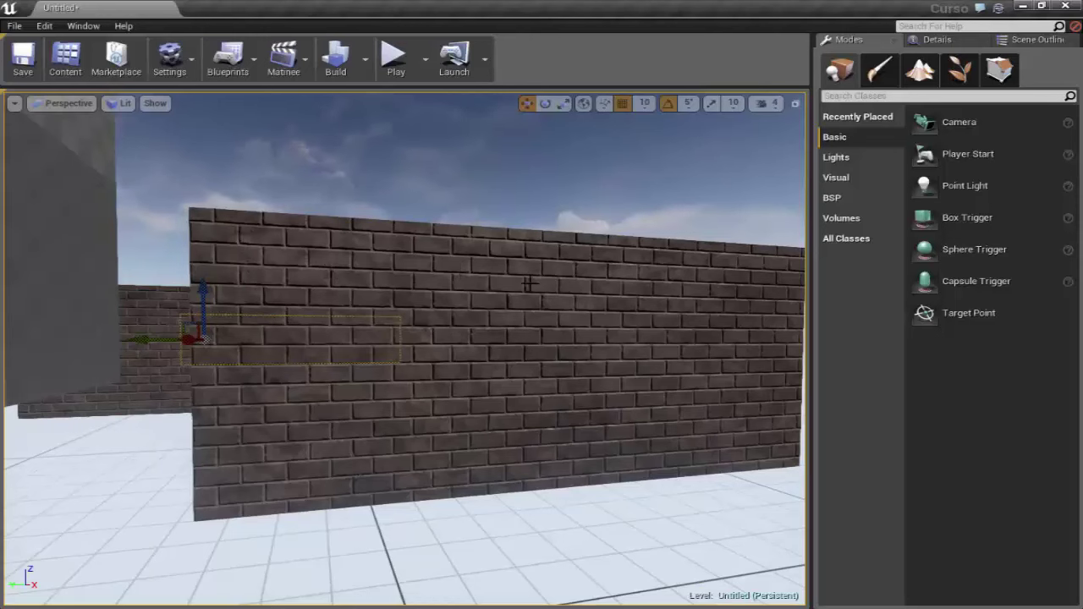
{"action": "right_click_drag", "start_coordinate": [529, 283], "coordinate": [530, 285]}
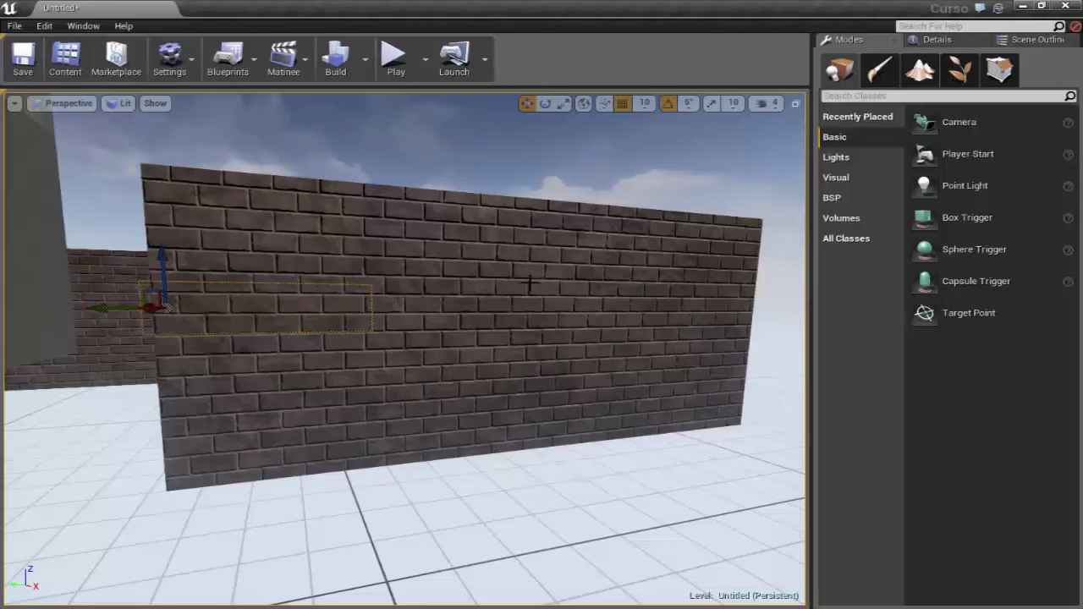
Step: Show Box Brush2's surface properties in Details and shift its brick texture vertically three times
{"action": "left_click", "coordinate": [934, 39]}
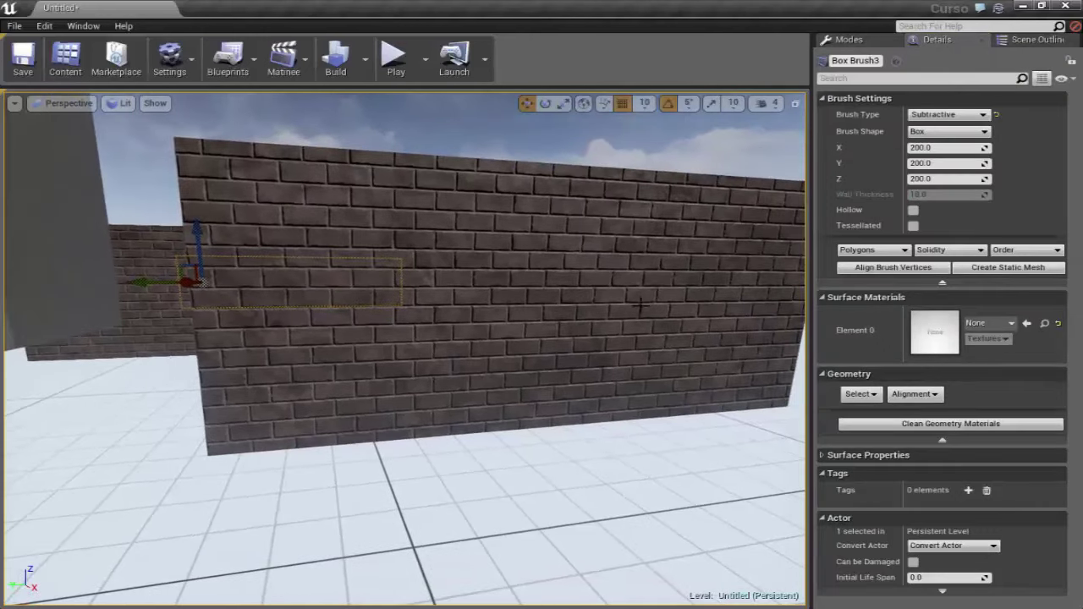
{"action": "left_click", "coordinate": [641, 302]}
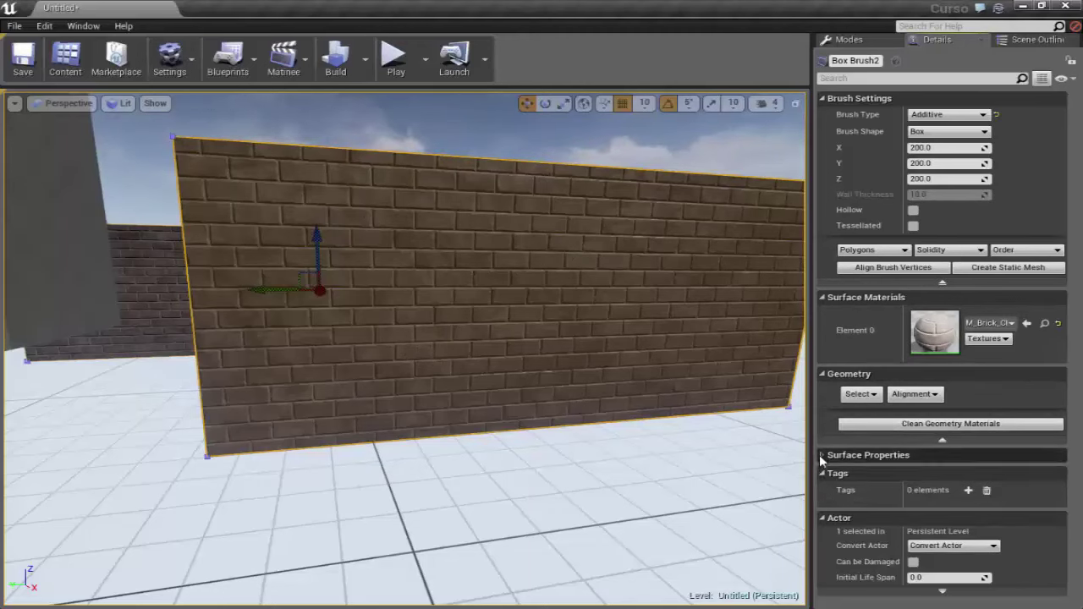
{"action": "left_click", "coordinate": [1015, 453]}
{"action": "scroll", "coordinate": [1014, 449], "scroll_direction": "down", "scroll_amount": 3}
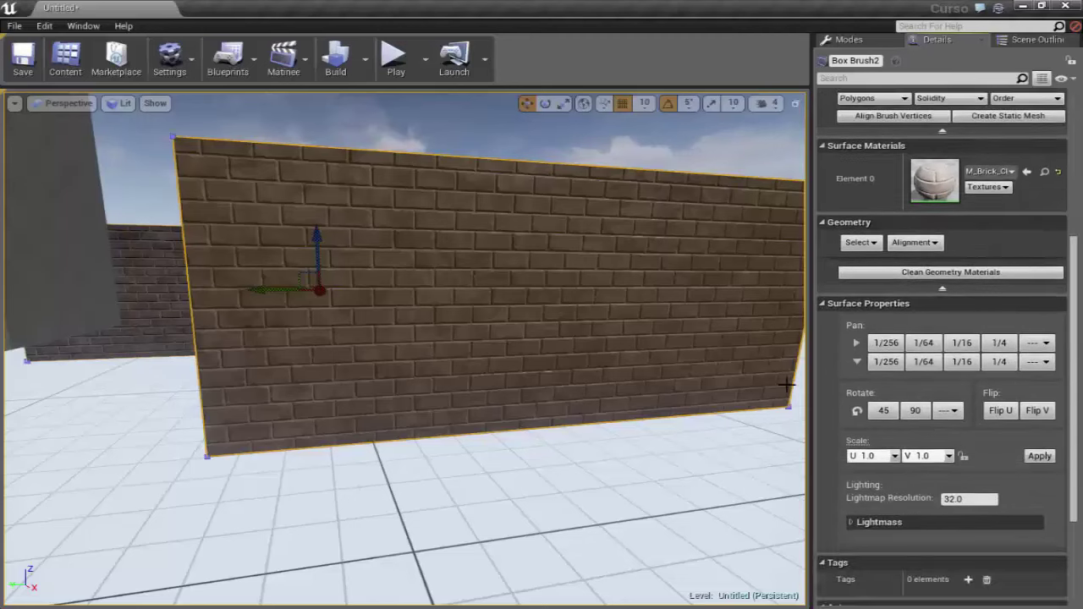
{"action": "left_click", "coordinate": [888, 362]}
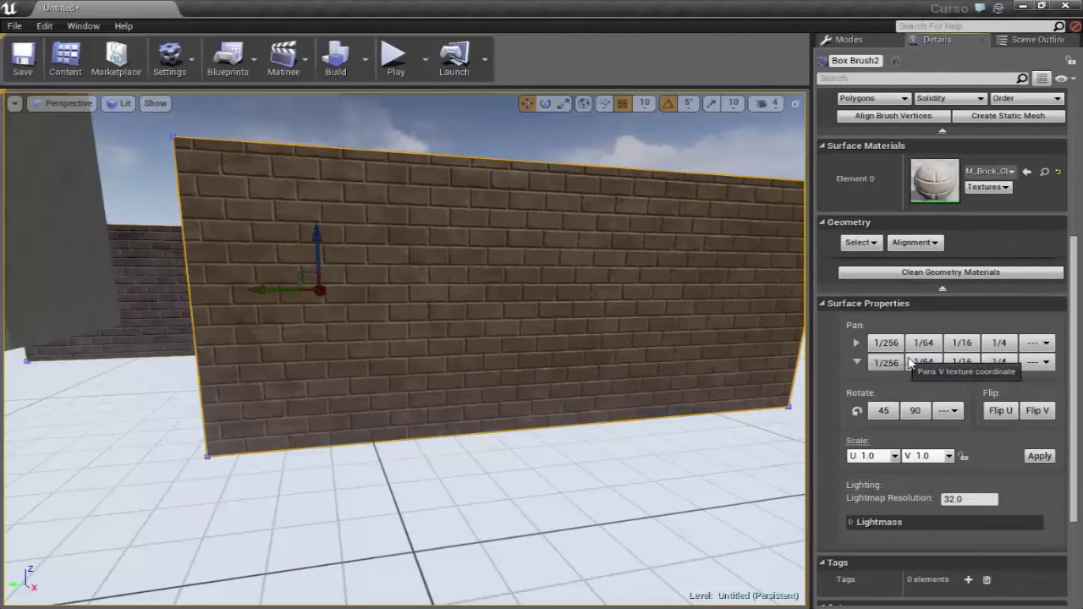
{"action": "left_click", "coordinate": [923, 362]}
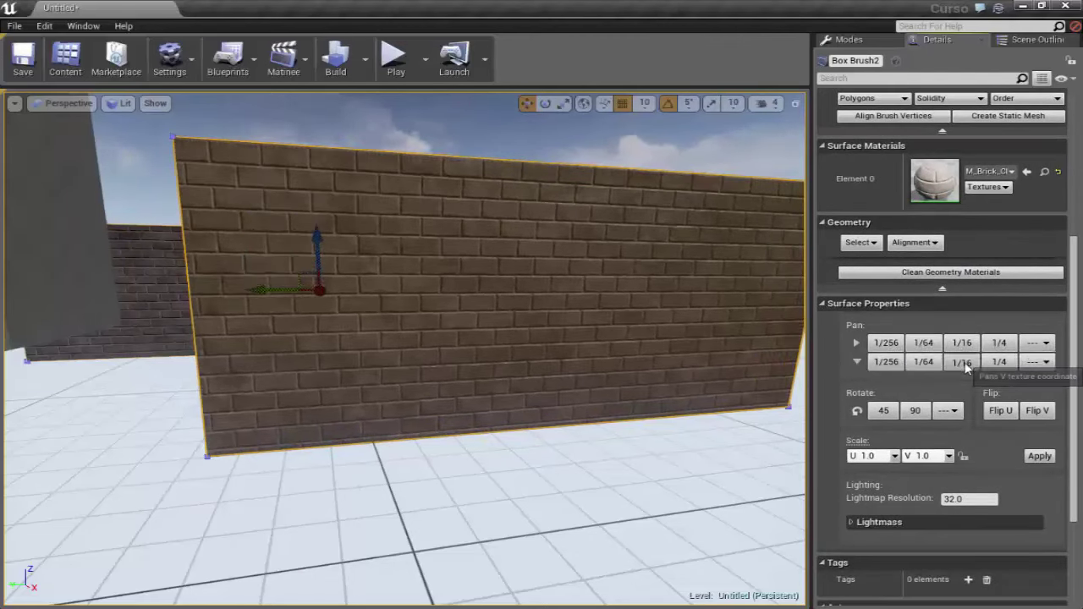
{"action": "left_click", "coordinate": [962, 362]}
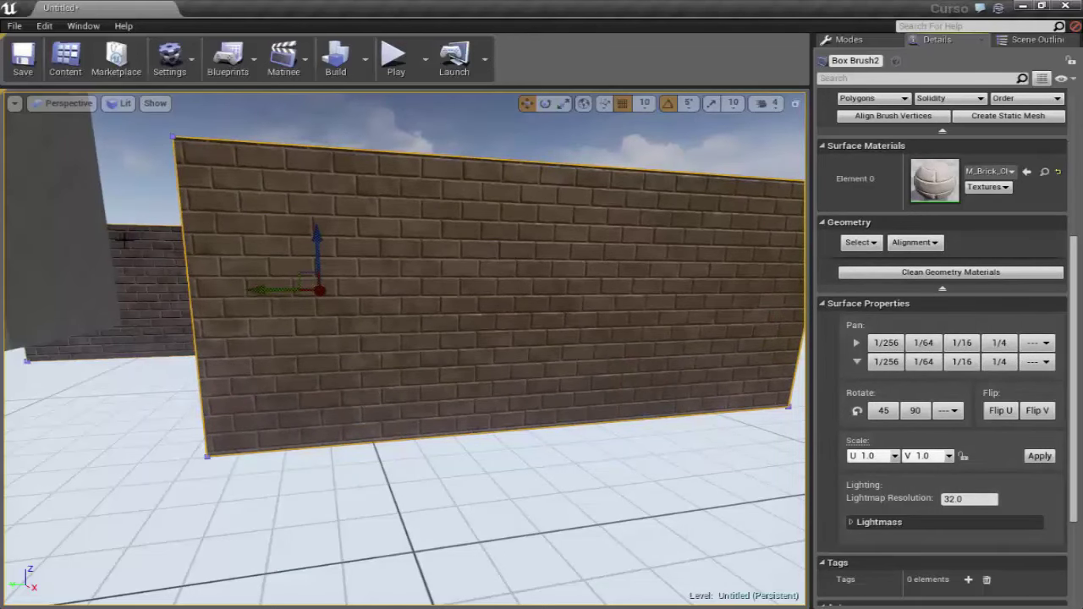
Step: Set the texture scale to U 0.5 and V 0.25 and apply it
{"action": "left_click", "coordinate": [895, 455]}
{"action": "left_click", "coordinate": [874, 497]}
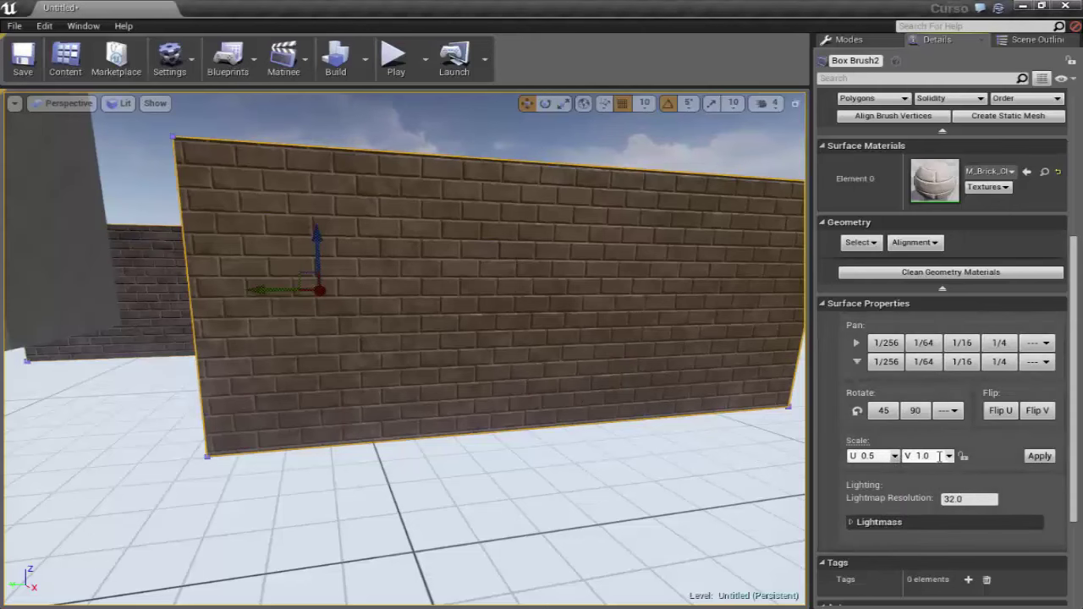
{"action": "left_click", "coordinate": [949, 455]}
{"action": "left_click", "coordinate": [926, 487]}
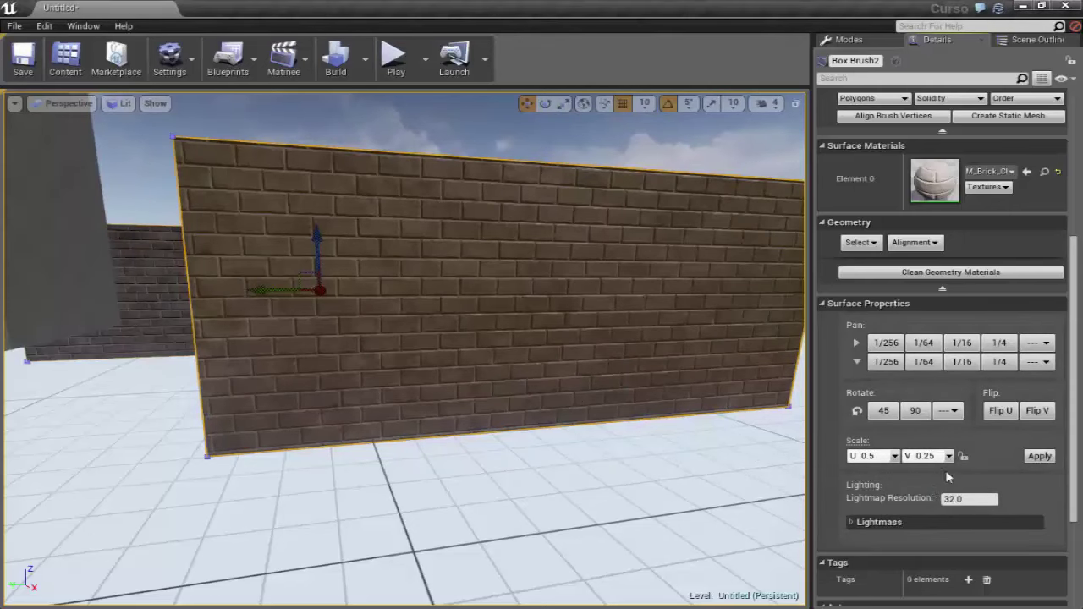
{"action": "left_click", "coordinate": [1039, 456]}
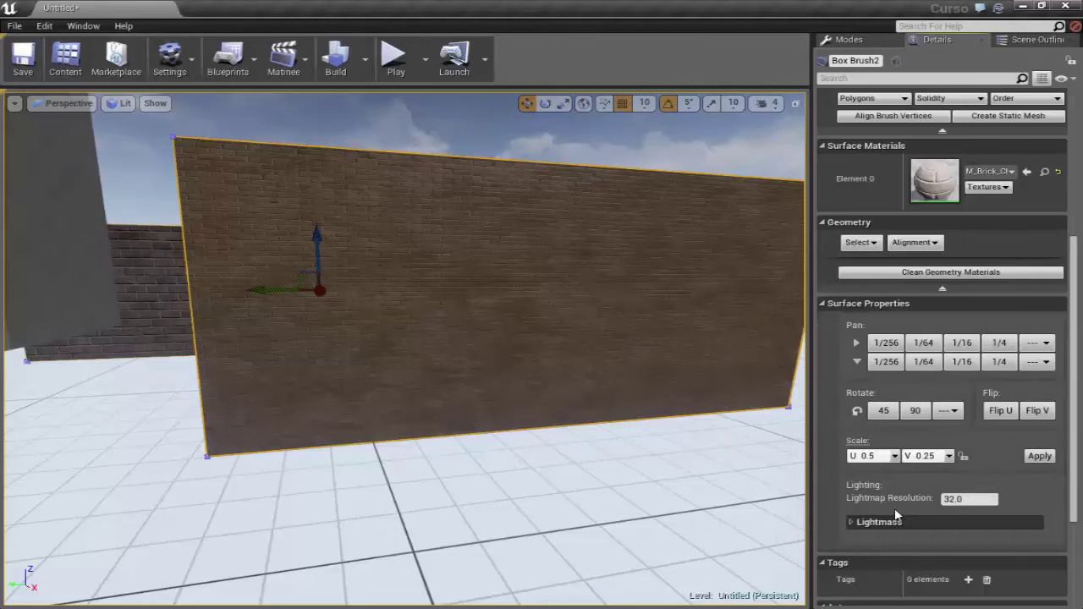
Step: Rotate the bricks 90 degrees four times back to rows, then flip U and repeatedly flip V
{"action": "left_click", "coordinate": [913, 412]}
{"action": "left_click", "coordinate": [913, 413]}
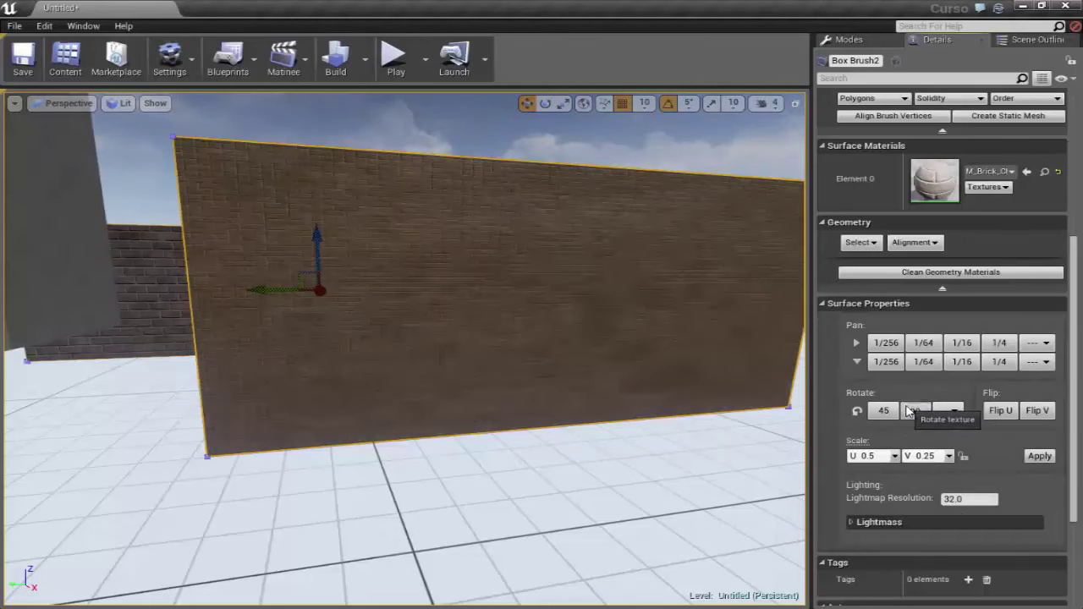
{"action": "left_click", "coordinate": [912, 414]}
{"action": "left_click", "coordinate": [913, 412]}
{"action": "left_click", "coordinate": [1000, 410]}
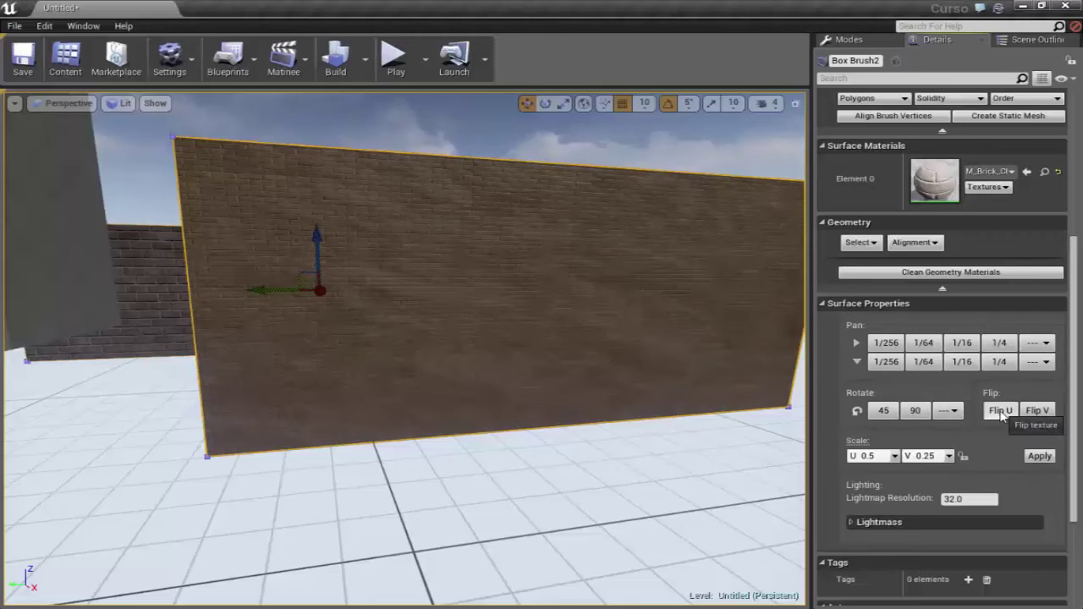
{"action": "left_click", "coordinate": [1037, 410]}
{"action": "left_click", "coordinate": [1036, 411]}
{"action": "left_click", "coordinate": [1036, 410]}
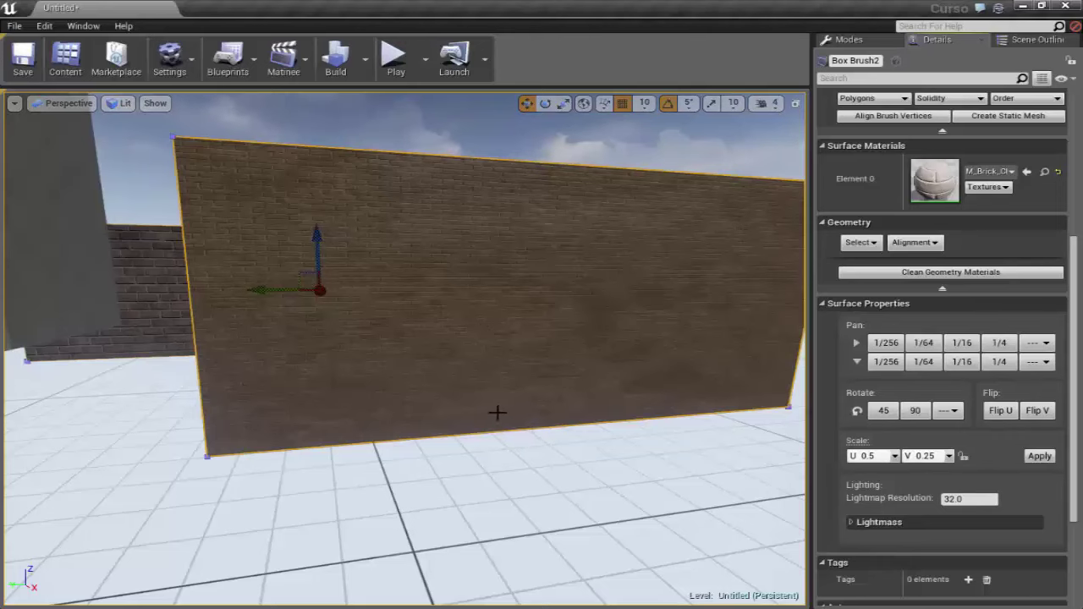
Step: Frame the whole wall and rotate its brick texture by 45 degrees
{"action": "left_click_drag", "start_coordinate": [462, 314], "coordinate": [496, 290]}
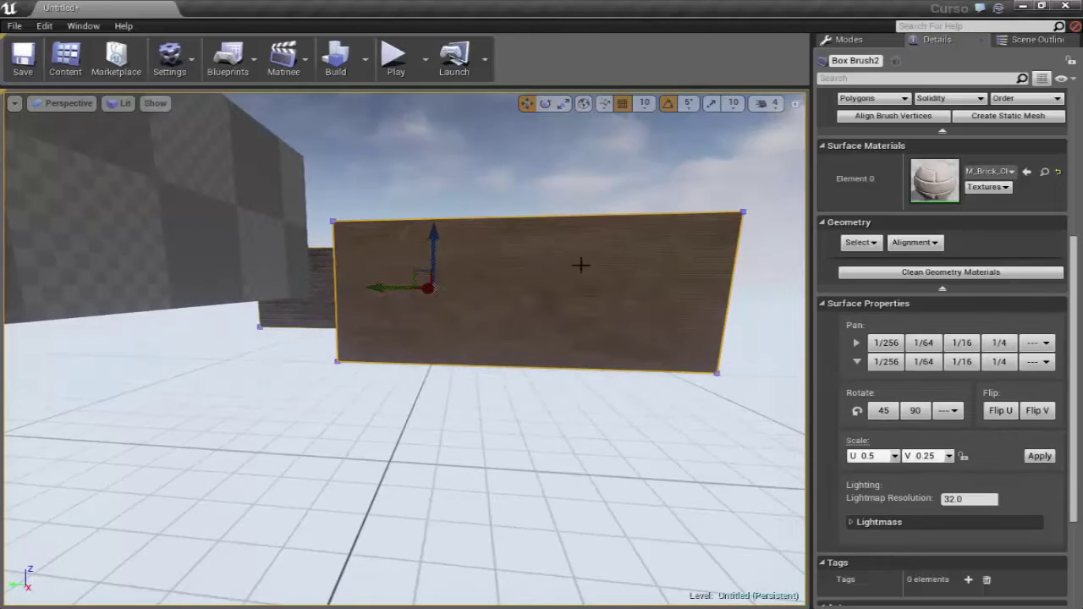
{"action": "left_click_drag", "start_coordinate": [469, 425], "coordinate": [466, 423]}
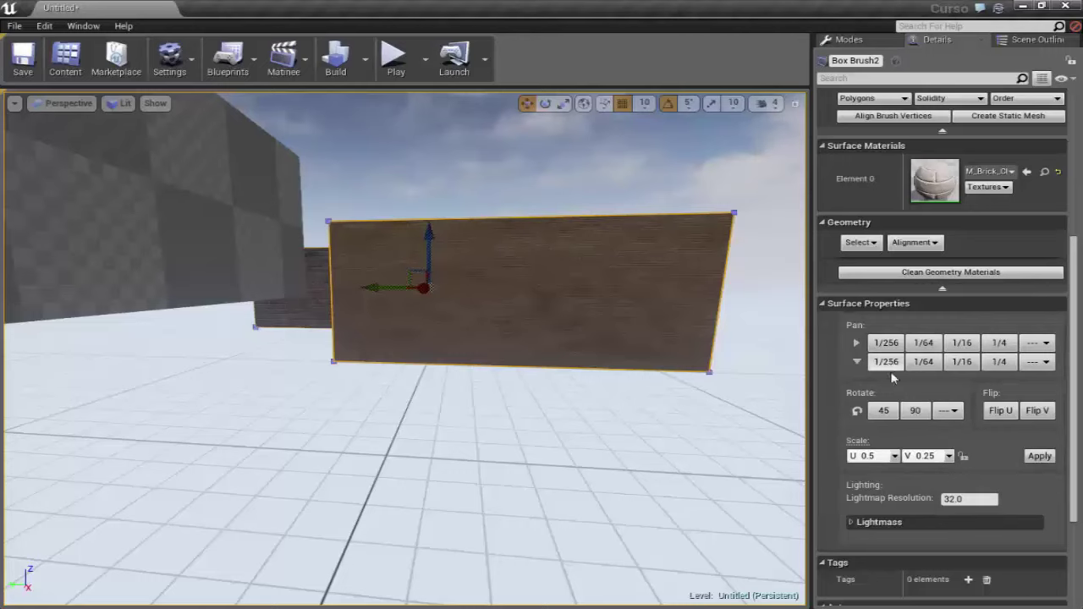
{"action": "left_click", "coordinate": [884, 412]}
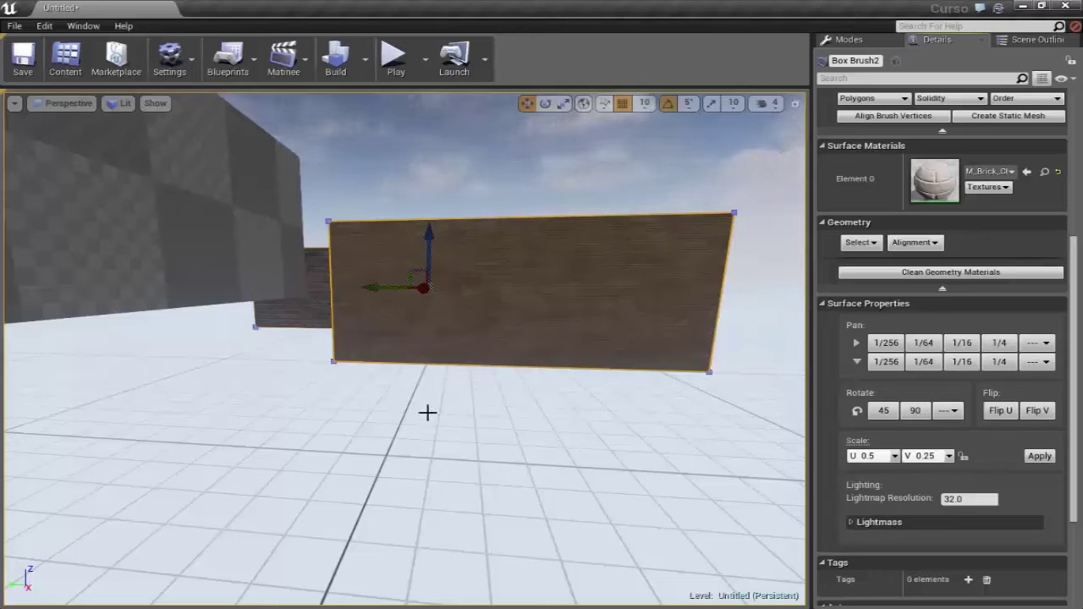
{"action": "right_click_drag", "start_coordinate": [488, 466], "coordinate": [449, 464]}
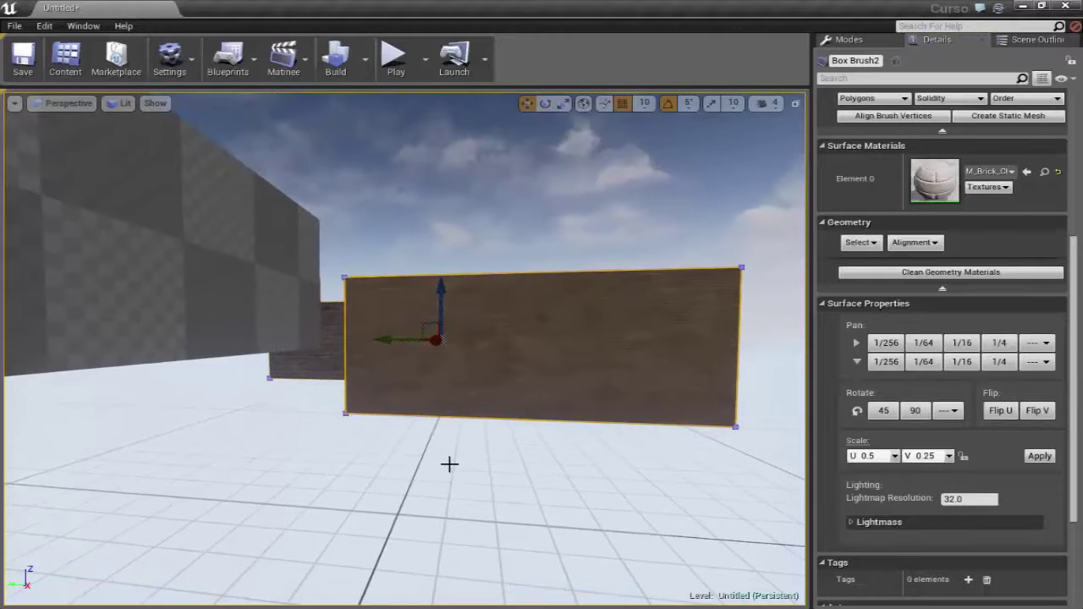
{"action": "right_click_drag", "start_coordinate": [477, 212], "coordinate": [478, 210]}
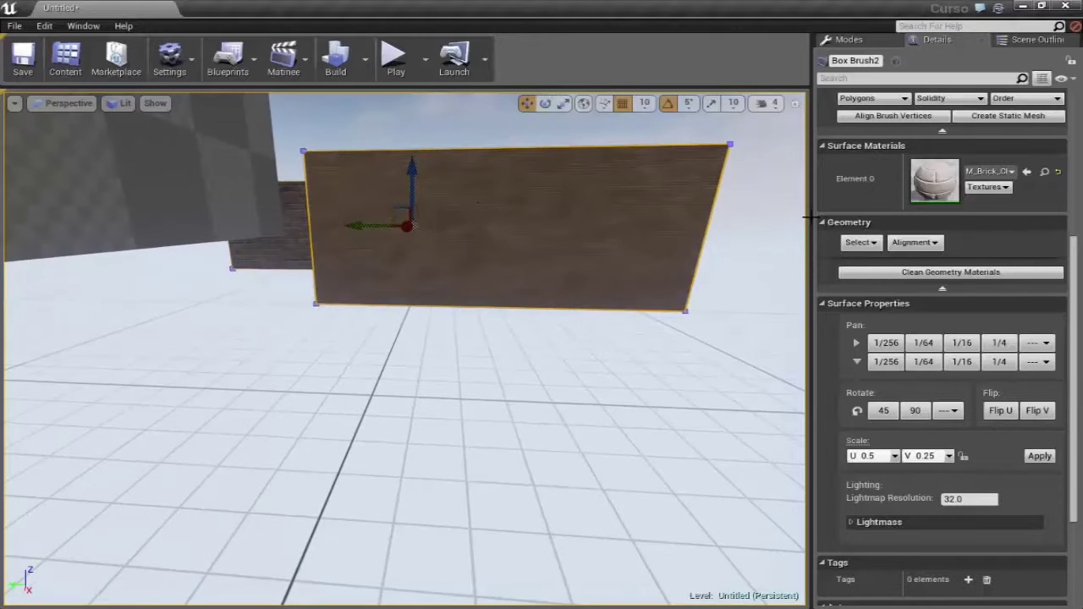
{"action": "scroll", "coordinate": [929, 169], "scroll_direction": "up", "scroll_amount": 3}
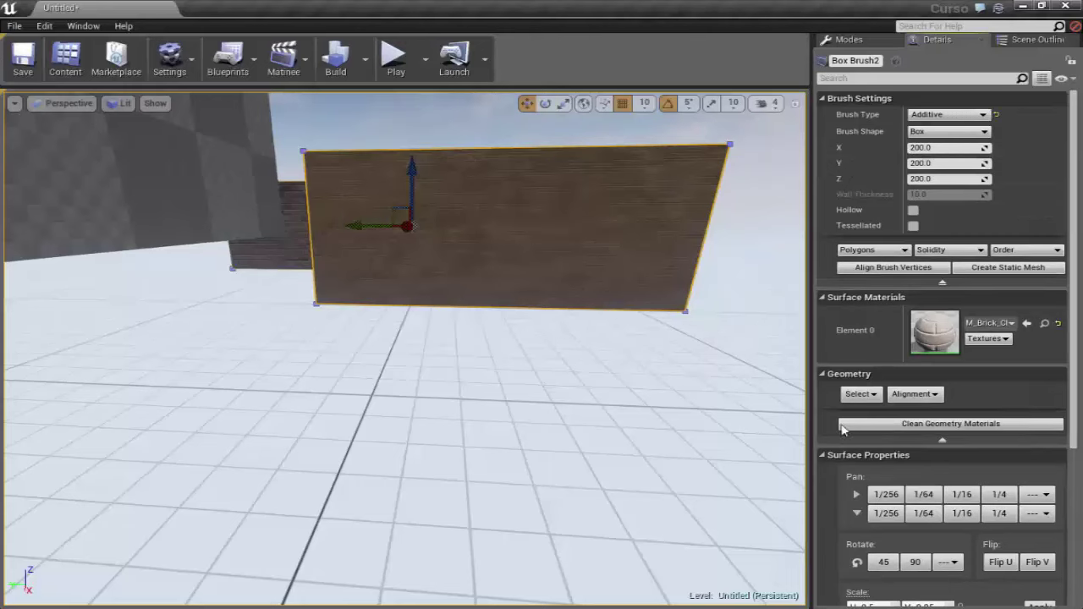
{"action": "scroll", "coordinate": [852, 479], "scroll_direction": "down", "scroll_amount": 2}
{"action": "scroll", "coordinate": [853, 479], "scroll_direction": "down", "scroll_amount": 3}
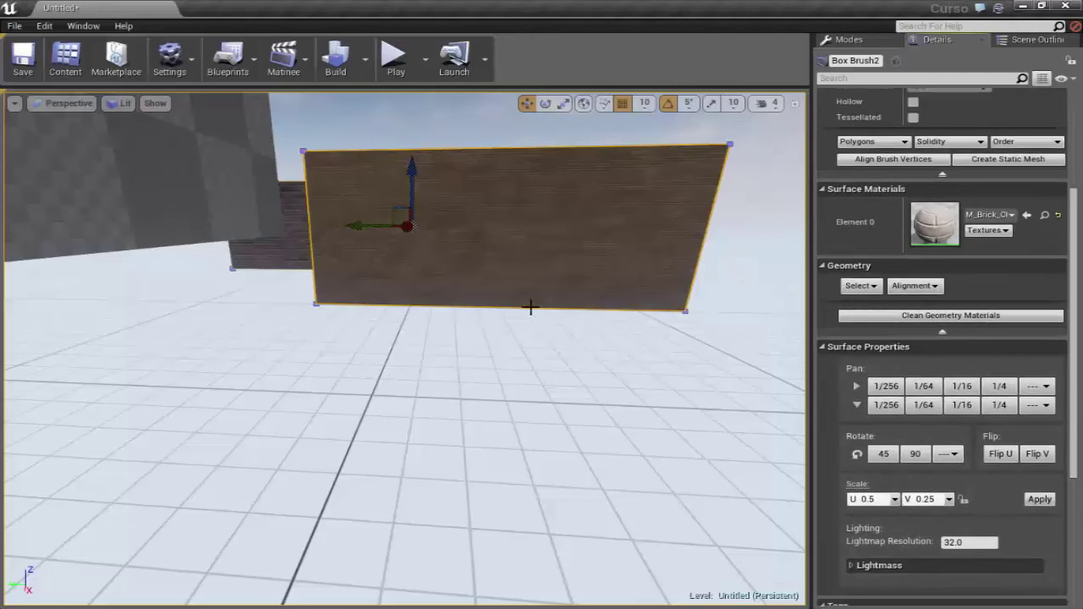
{"action": "right_click_drag", "start_coordinate": [555, 346], "coordinate": [532, 314]}
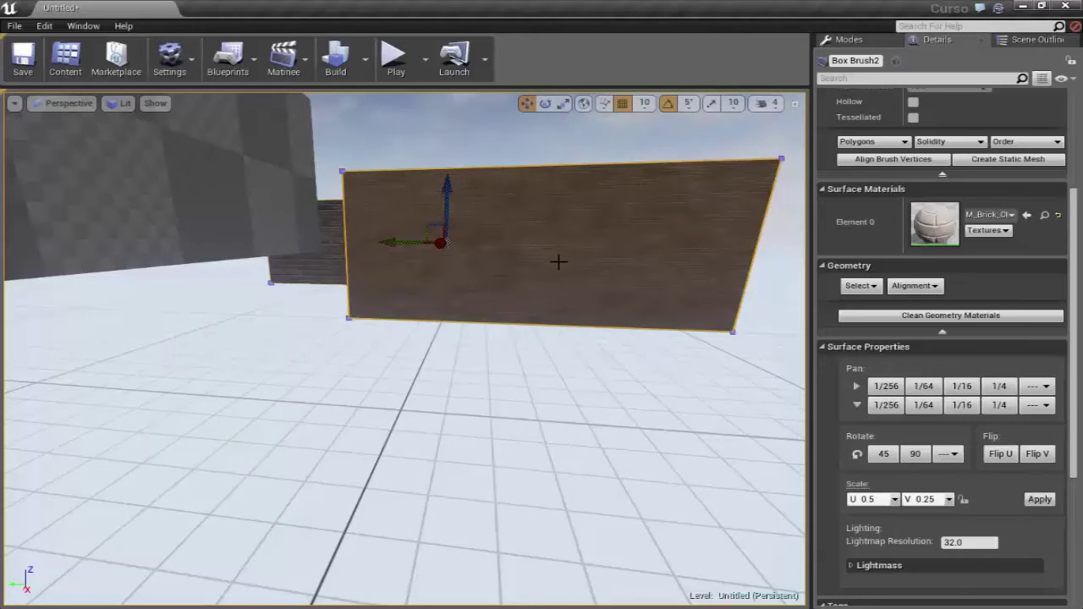
{"action": "mouse_move", "coordinate": [507, 310]}
{"action": "left_mouse_down"}
{"action": "mouse_move", "coordinate": [507, 279]}
{"action": "mouse_move", "coordinate": [509, 314]}
{"action": "left_mouse_up"}
{"action": "left_click_drag", "start_coordinate": [411, 307], "coordinate": [409, 322]}
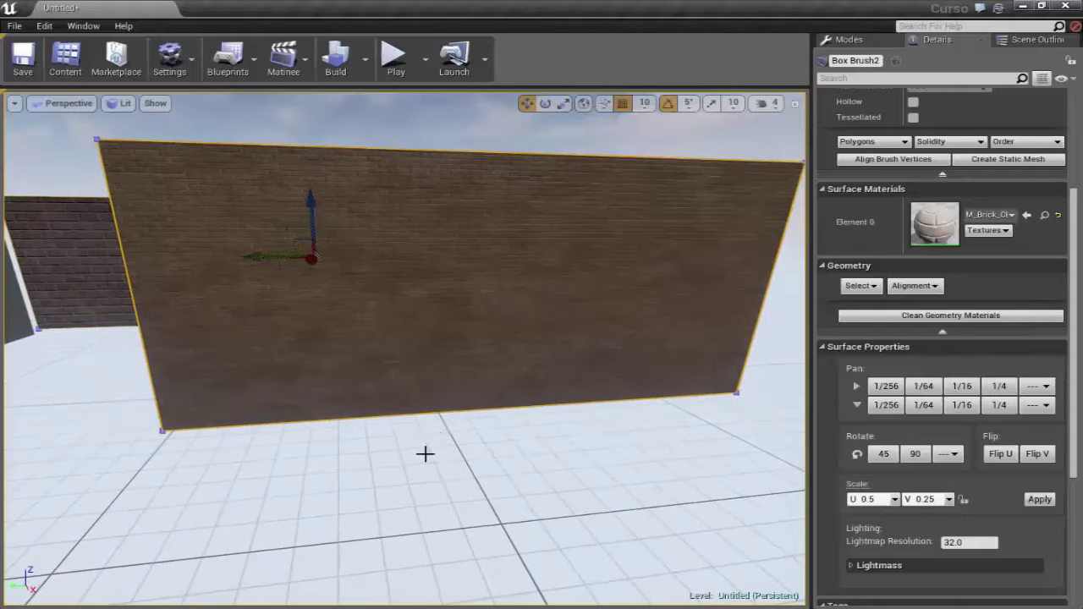
{"action": "left_click", "coordinate": [426, 452]}
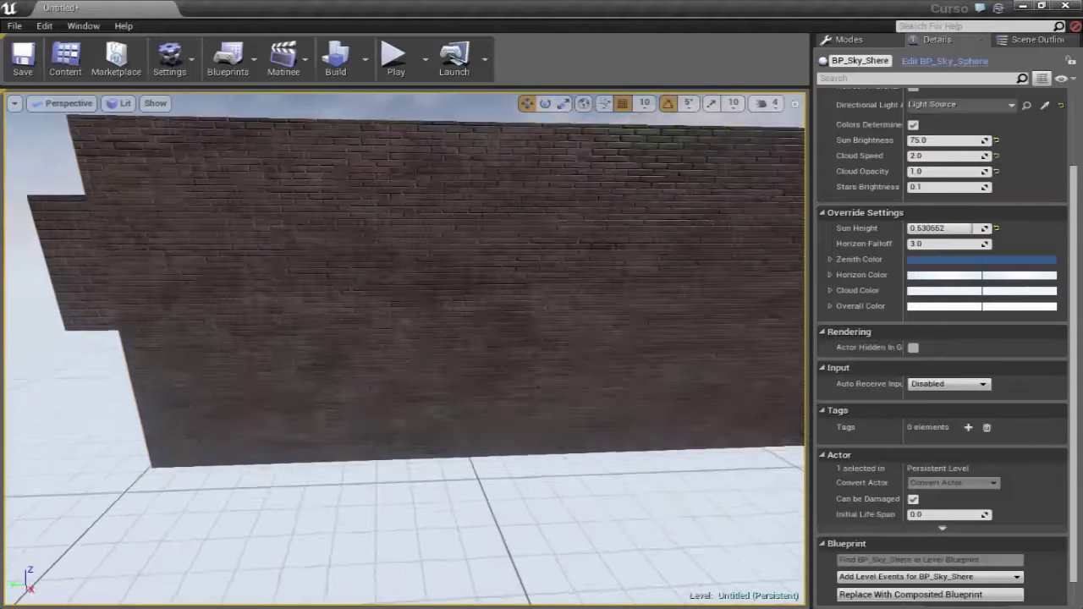
{"action": "mouse_move", "coordinate": [426, 451]}
{"action": "left_mouse_down"}
{"action": "mouse_move", "coordinate": [426, 423]}
{"action": "mouse_move", "coordinate": [425, 473]}
{"action": "left_mouse_up"}
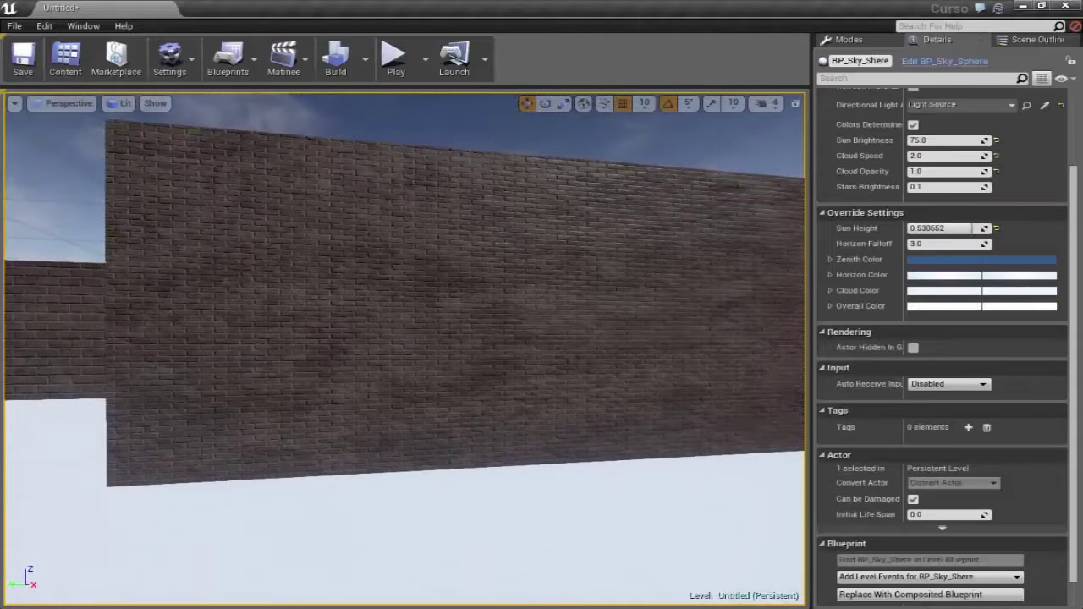
{"action": "mouse_move", "coordinate": [415, 437]}
{"action": "left_mouse_down"}
{"action": "mouse_move", "coordinate": [423, 397]}
{"action": "mouse_move", "coordinate": [406, 423]}
{"action": "mouse_move", "coordinate": [385, 344]}
{"action": "mouse_move", "coordinate": [398, 381]}
{"action": "mouse_move", "coordinate": [327, 362]}
{"action": "left_mouse_up"}
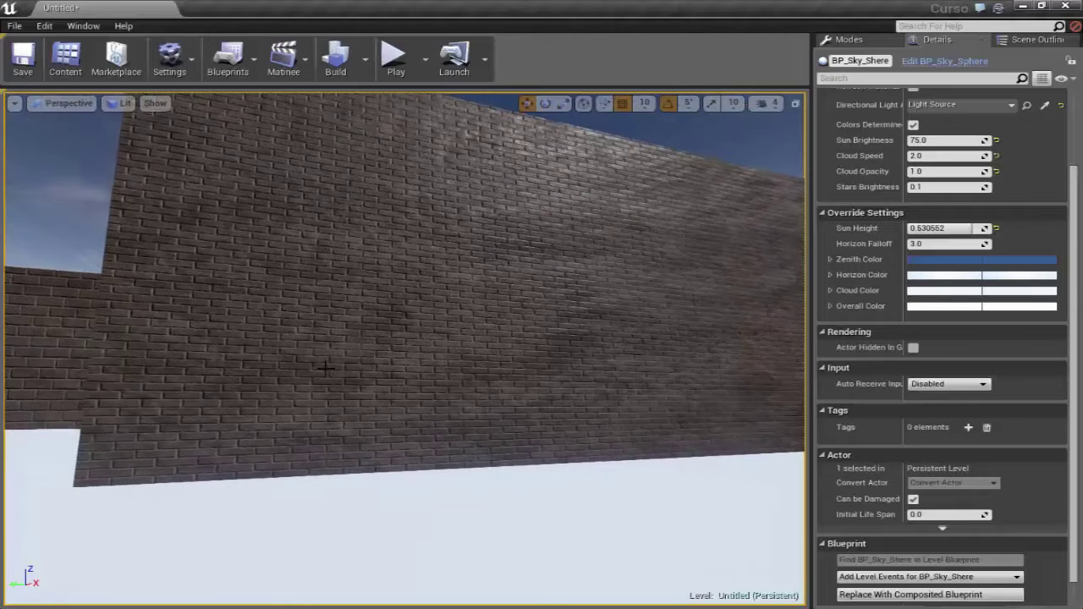
{"action": "mouse_move", "coordinate": [701, 286]}
{"action": "left_mouse_down"}
{"action": "mouse_move", "coordinate": [544, 314]}
{"action": "mouse_move", "coordinate": [515, 245]}
{"action": "left_mouse_up"}
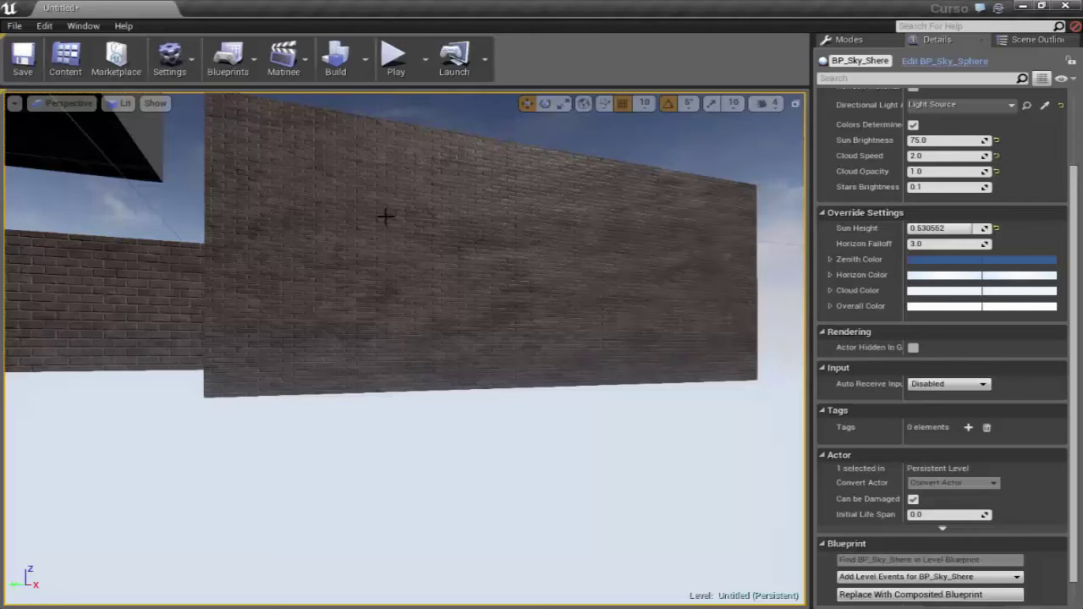
Step: Select the large brick wall and highlight its Lightmap Resolution value of 32.0
{"action": "scroll", "coordinate": [1071, 371], "scroll_direction": "up", "scroll_amount": 2}
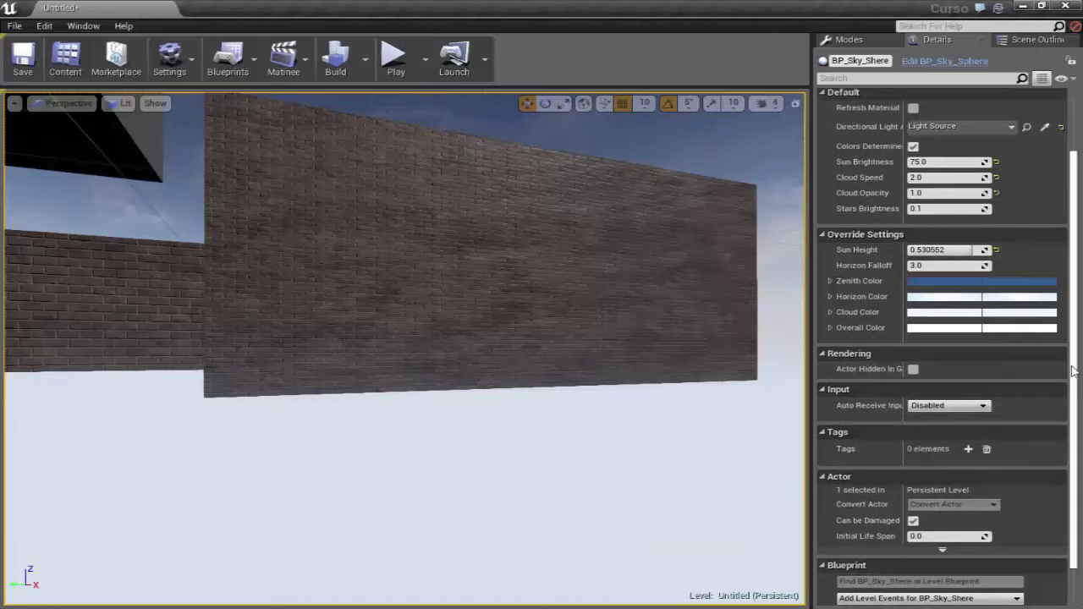
{"action": "scroll", "coordinate": [1071, 370], "scroll_direction": "up", "scroll_amount": 3}
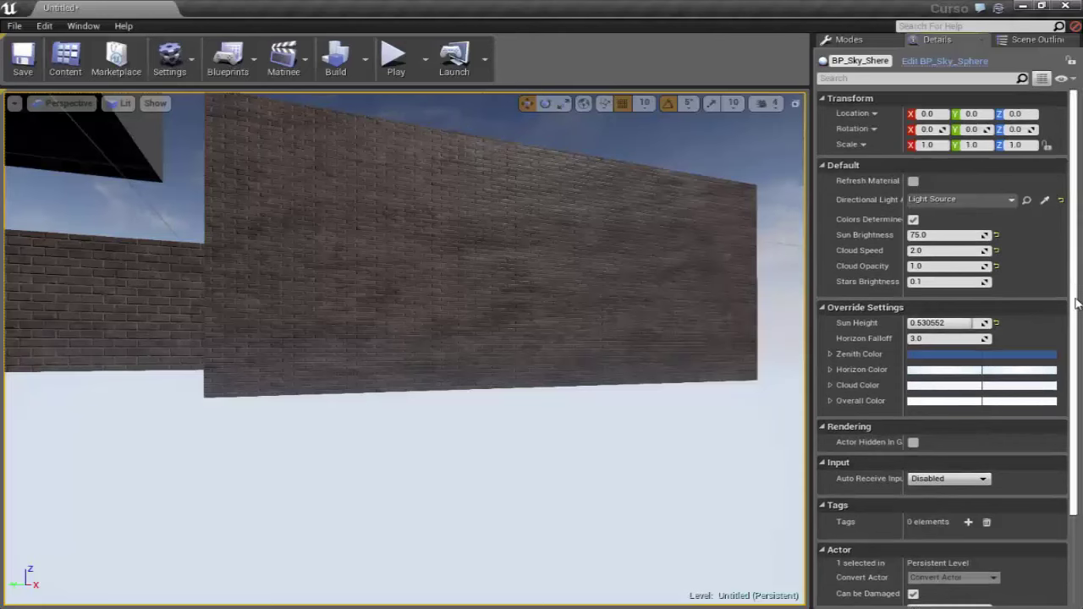
{"action": "scroll", "coordinate": [1076, 303], "scroll_direction": "down", "scroll_amount": 5}
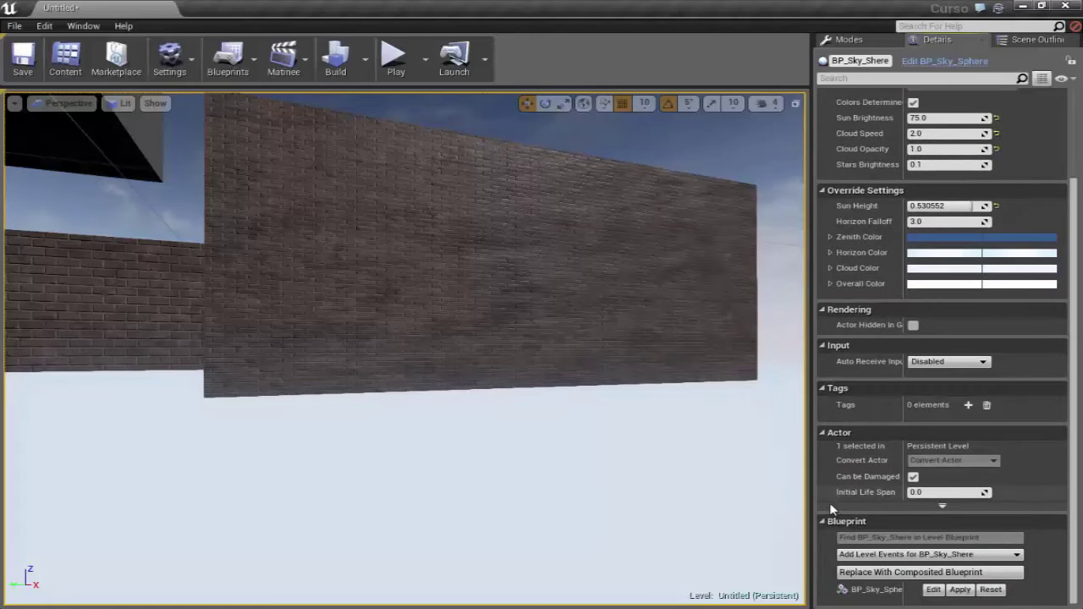
{"action": "left_click", "coordinate": [601, 307]}
{"action": "scroll", "coordinate": [945, 516], "scroll_direction": "down", "scroll_amount": 2}
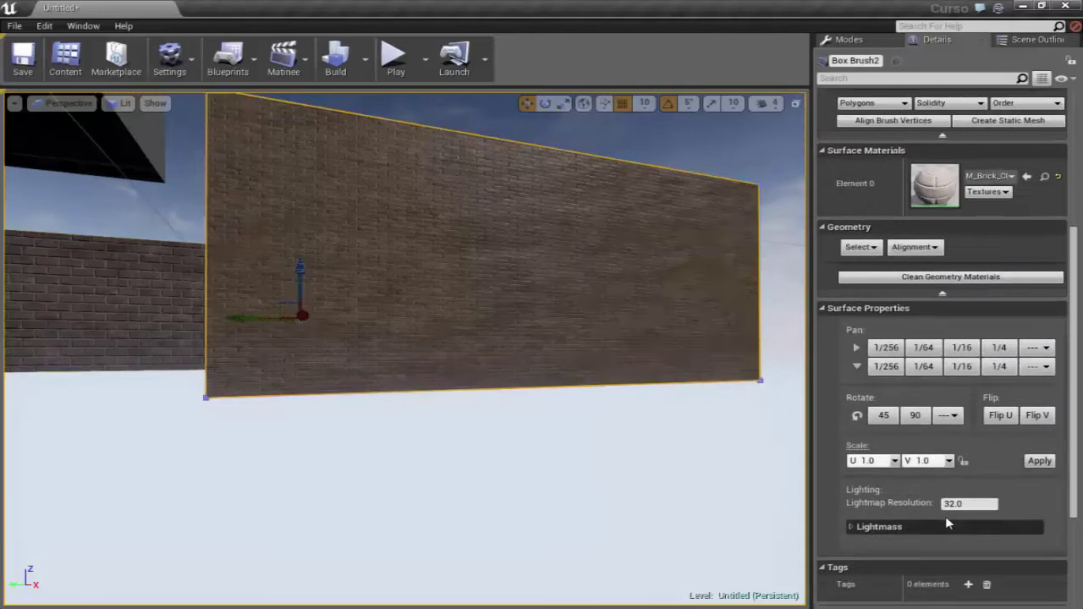
{"action": "scroll", "coordinate": [945, 523], "scroll_direction": "down", "scroll_amount": 1}
{"action": "left_click", "coordinate": [951, 482]}
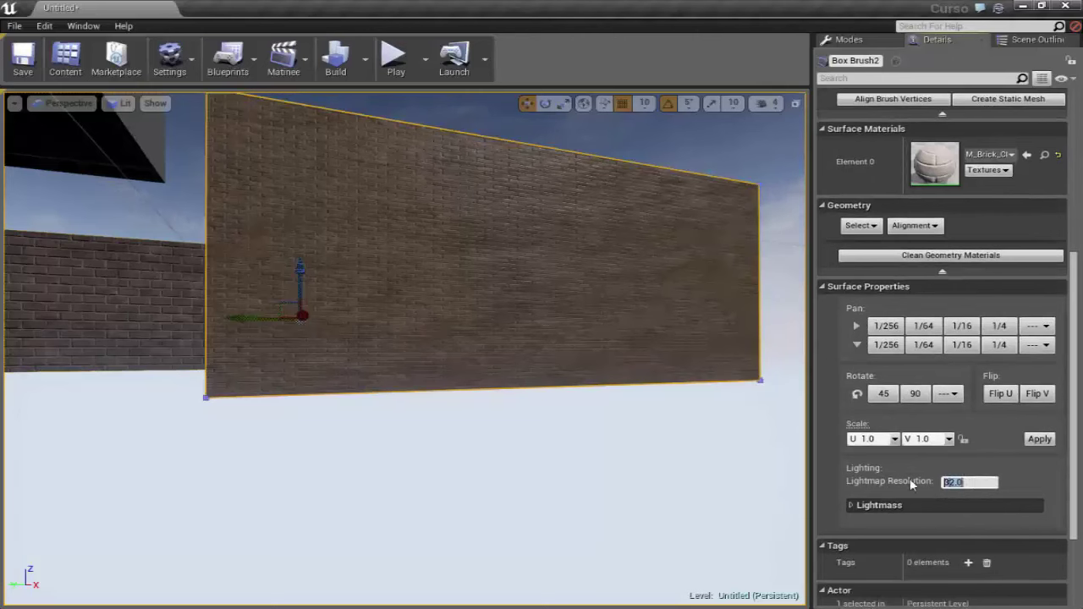
{"action": "left_click", "coordinate": [969, 481]}
{"action": "left_click_drag", "start_coordinate": [968, 481], "coordinate": [912, 481]}
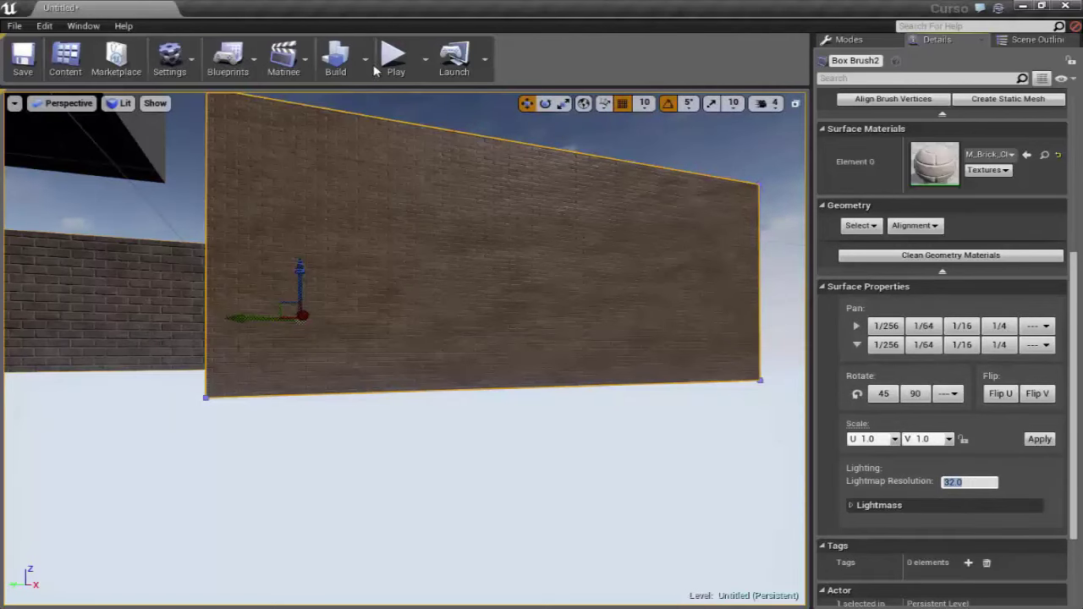
{"action": "left_click", "coordinate": [120, 103]}
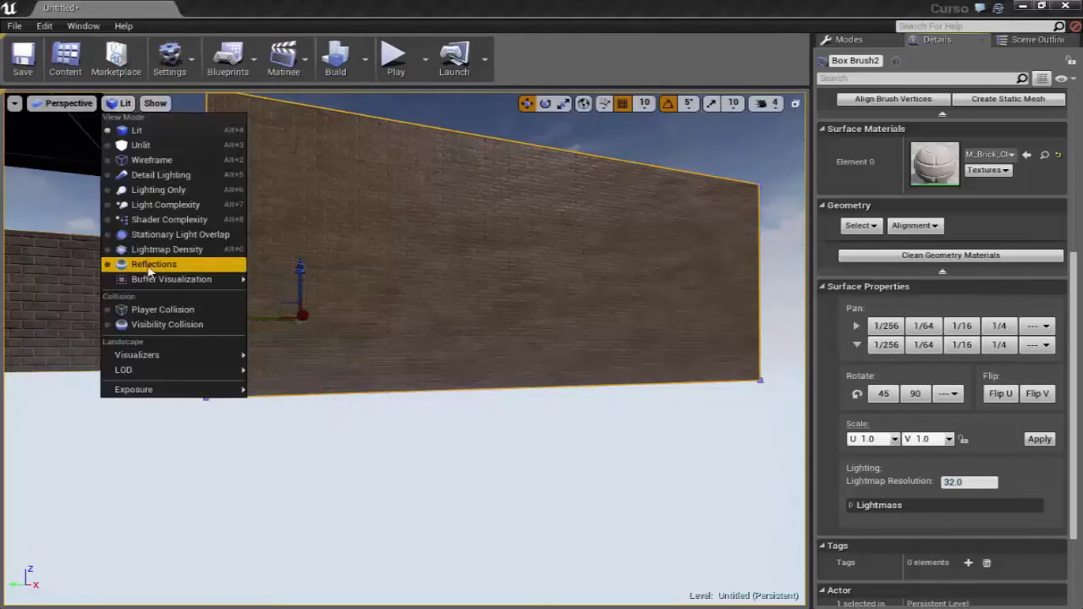
{"action": "left_click", "coordinate": [148, 252]}
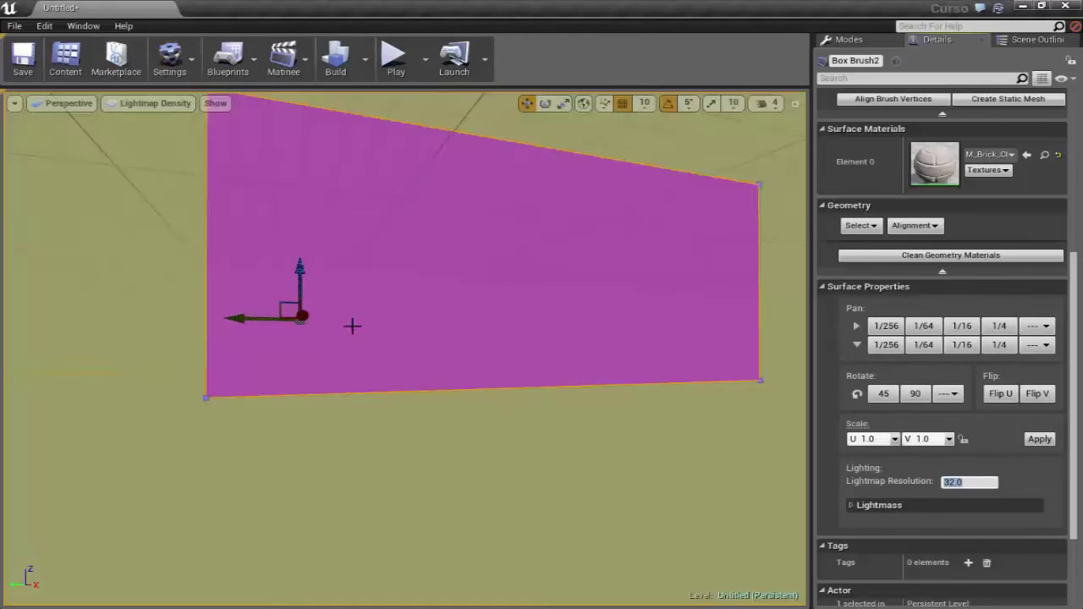
{"action": "left_click", "coordinate": [140, 104]}
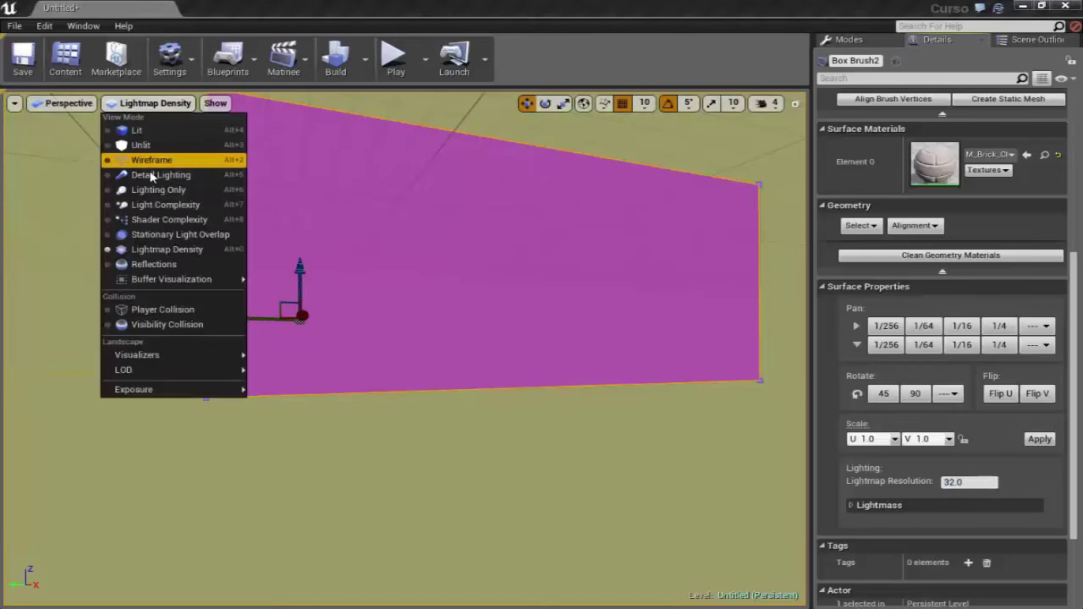
{"action": "left_click", "coordinate": [136, 130]}
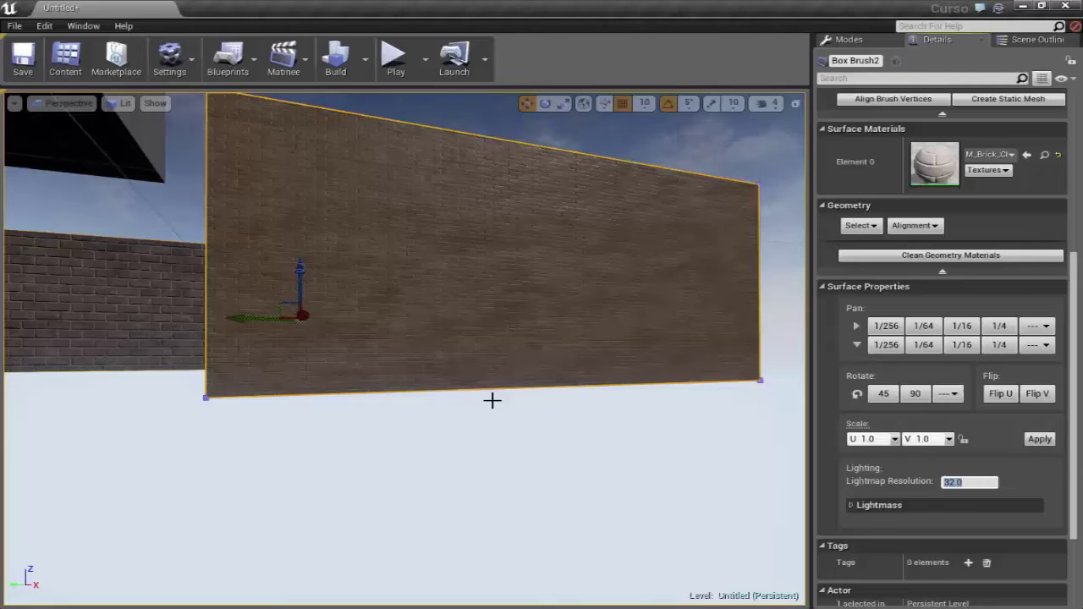
{"action": "left_click", "coordinate": [966, 482]}
{"action": "key", "text": "Return"}
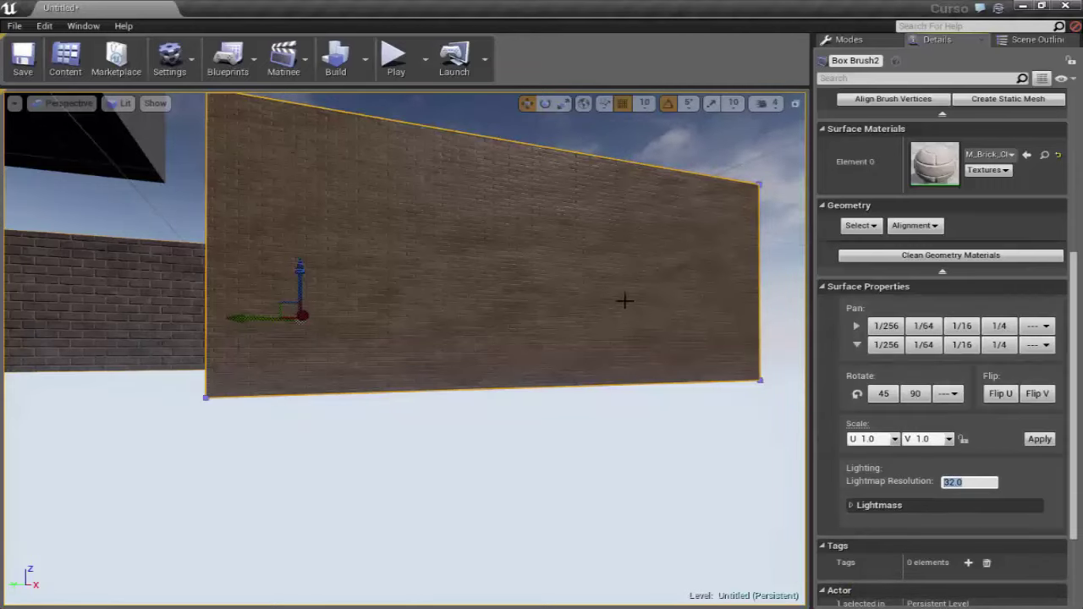
{"action": "mouse_move", "coordinate": [559, 295]}
{"action": "right_mouse_down"}
{"action": "mouse_move", "coordinate": [507, 296]}
{"action": "mouse_move", "coordinate": [558, 294]}
{"action": "right_mouse_up"}
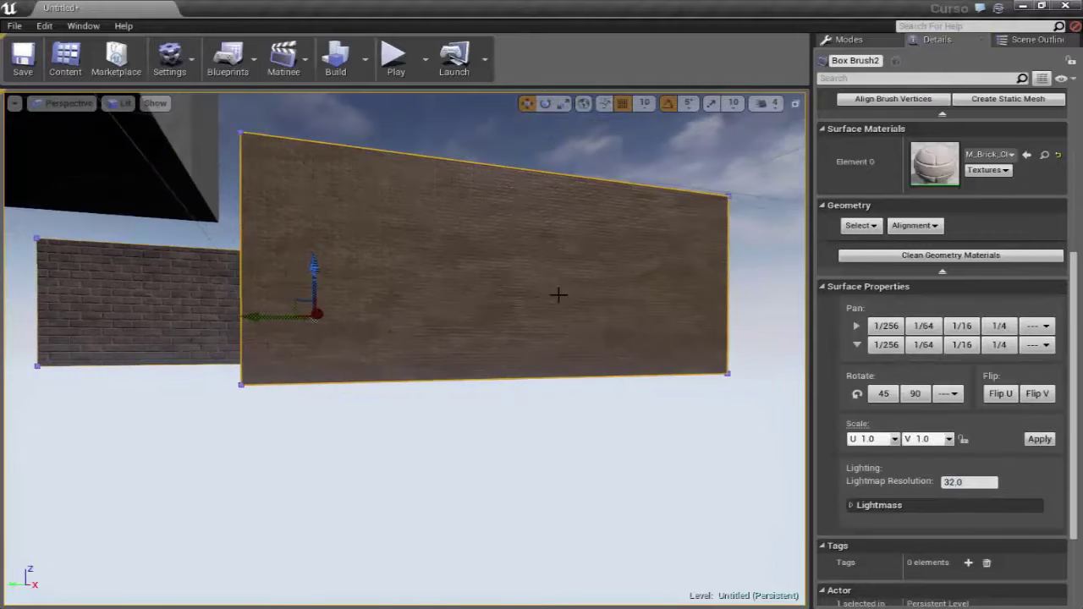